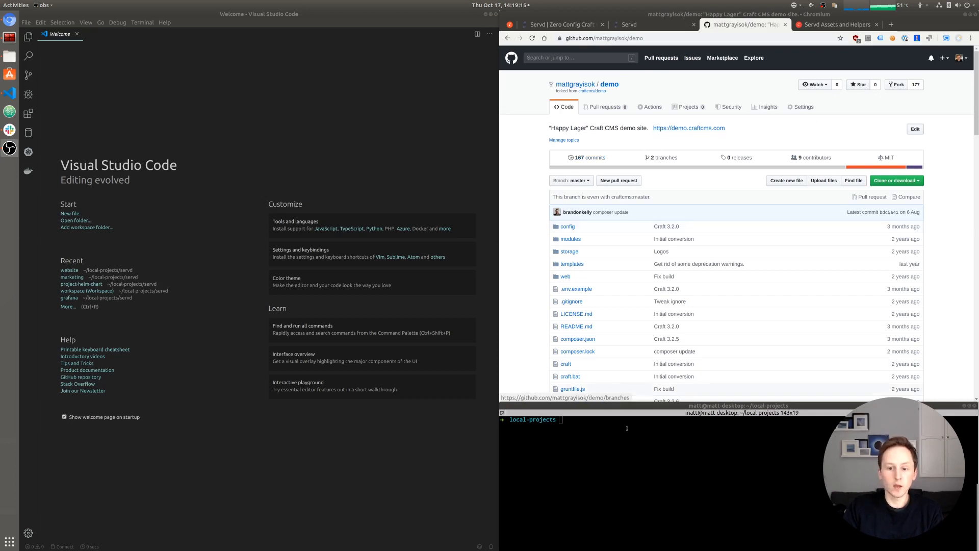
- Copy the demo repository's SSH clone URL from GitHub
click(916, 129)
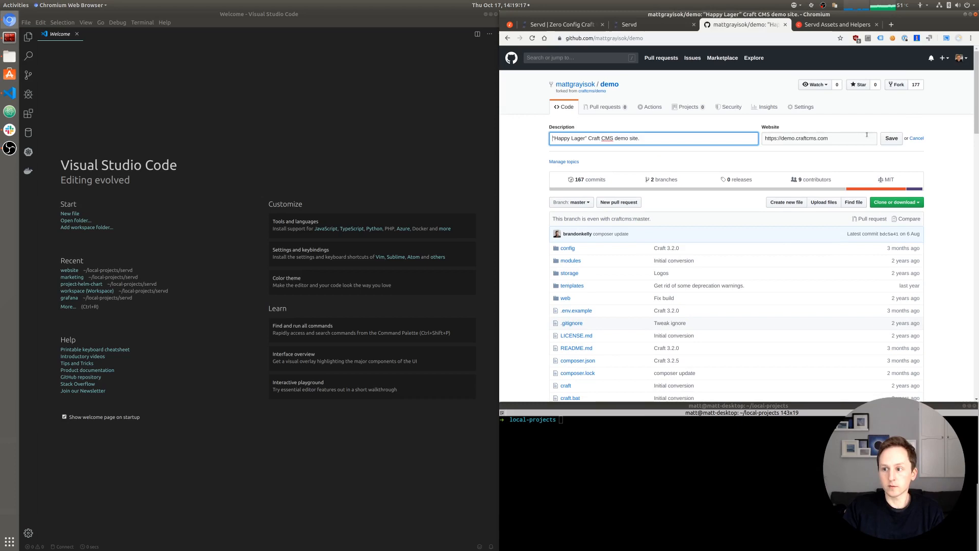
click(896, 202)
click(852, 242)
right_click(853, 242)
click(857, 249)
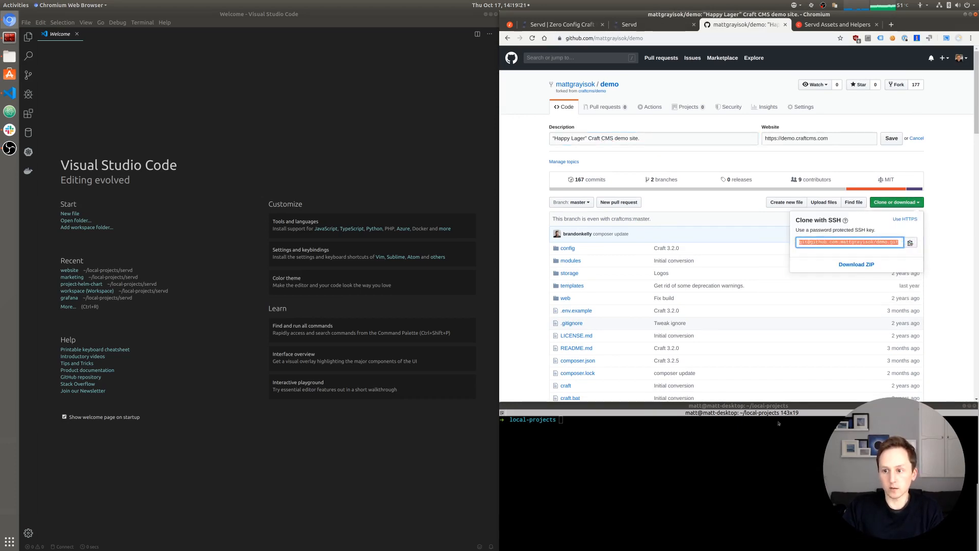
- In the terminal, type a git clone command with the pasted URL targeting craft-demo
click(665, 482)
text(git clone)
key(ctrl+shift+v)
text(craft-demo)
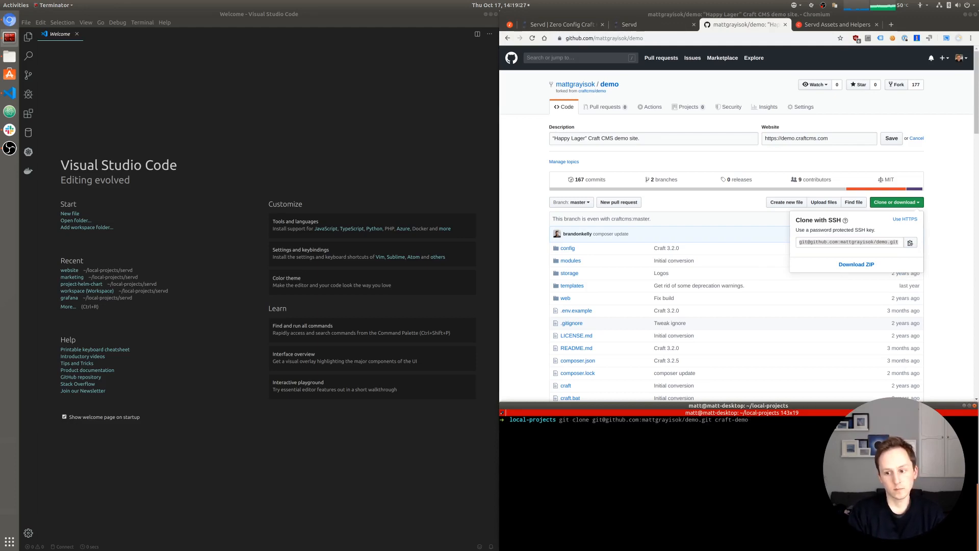
- Run the clone, cd into craft-demo, and open it in VS Code with code
key(Return)
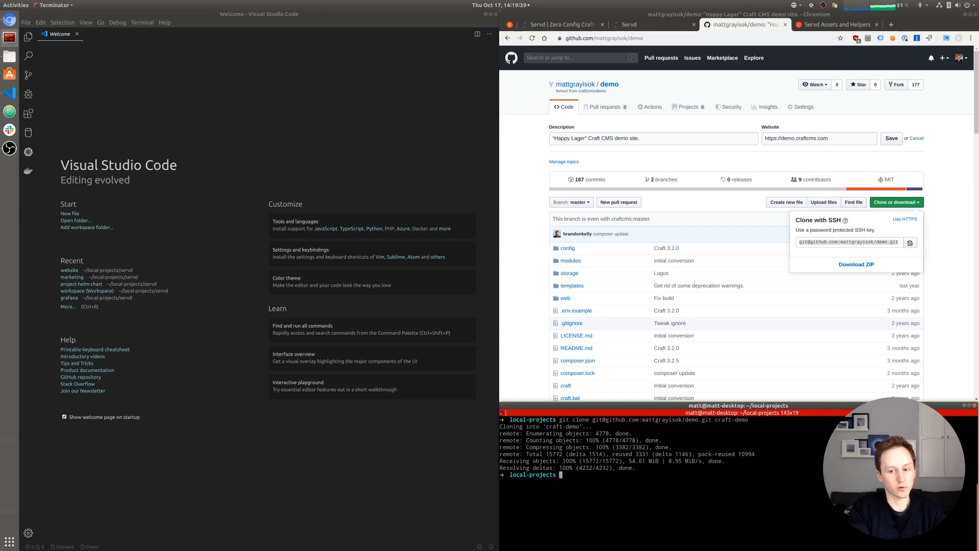
text(cd craft-)
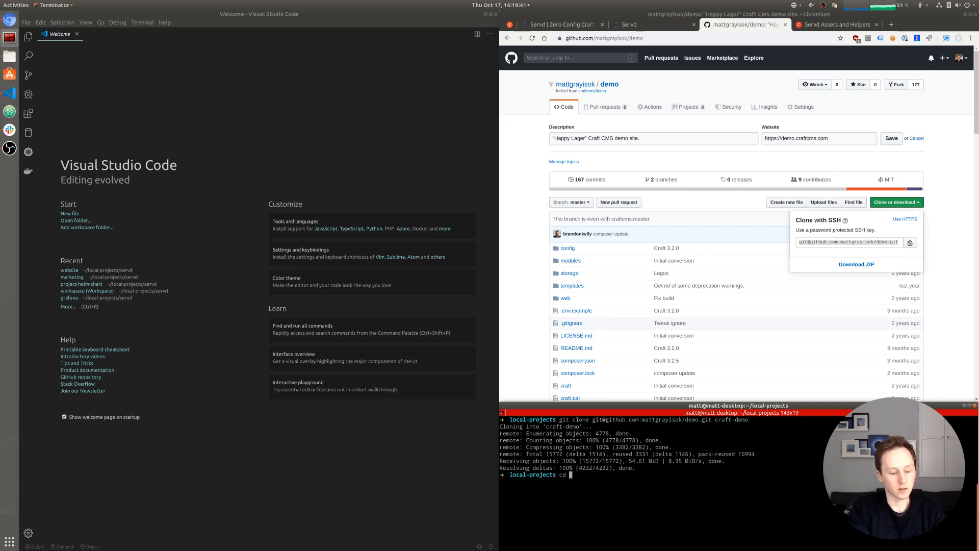
text(demo/)
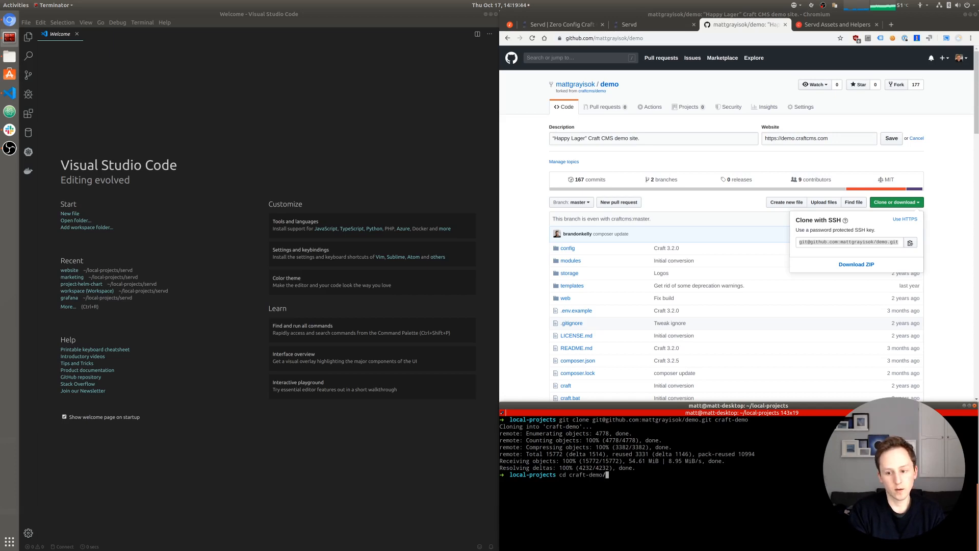
key(Return)
text(code .)
key(Return)
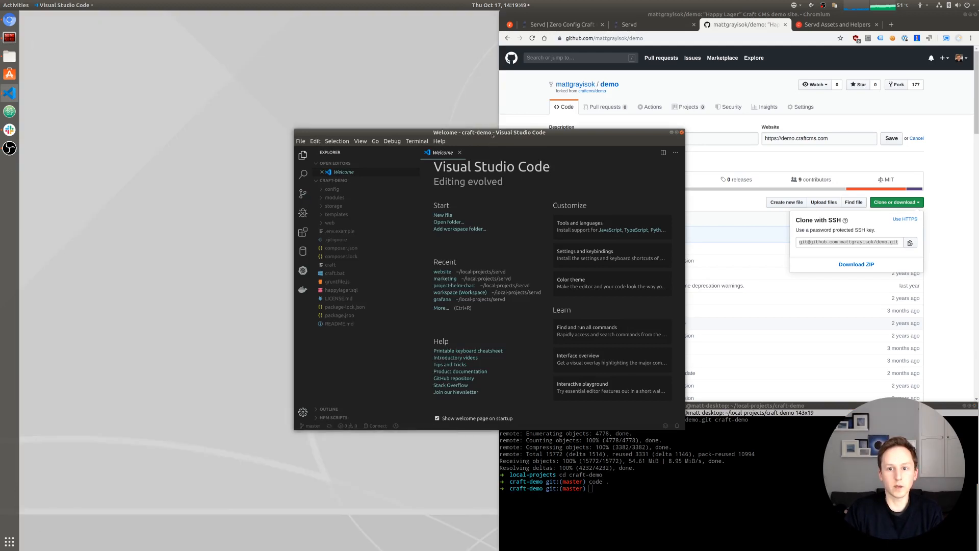
- Snap the VS Code window to fill the left half of the screen
drag(493, 136, 5, 123)
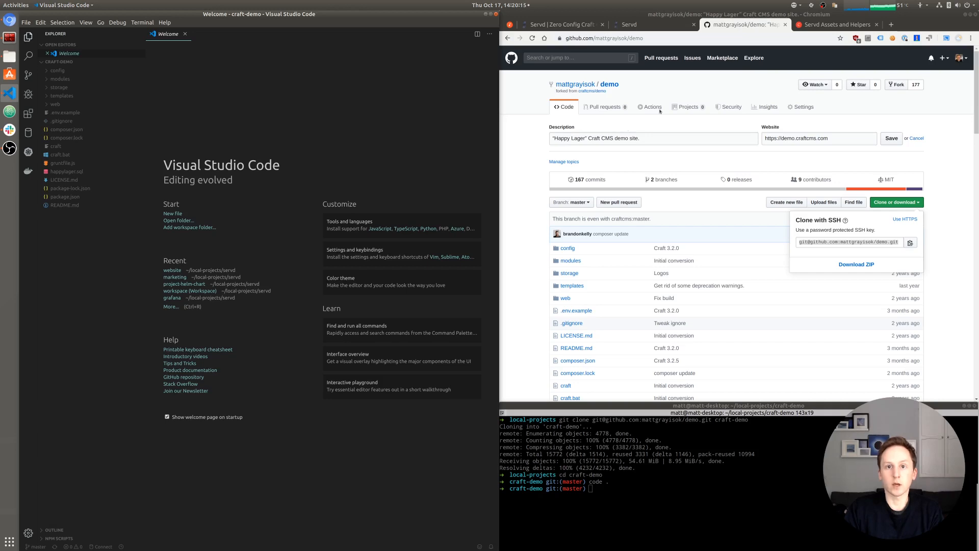
- Switch Chromium to the Servd Create a Project page
click(635, 26)
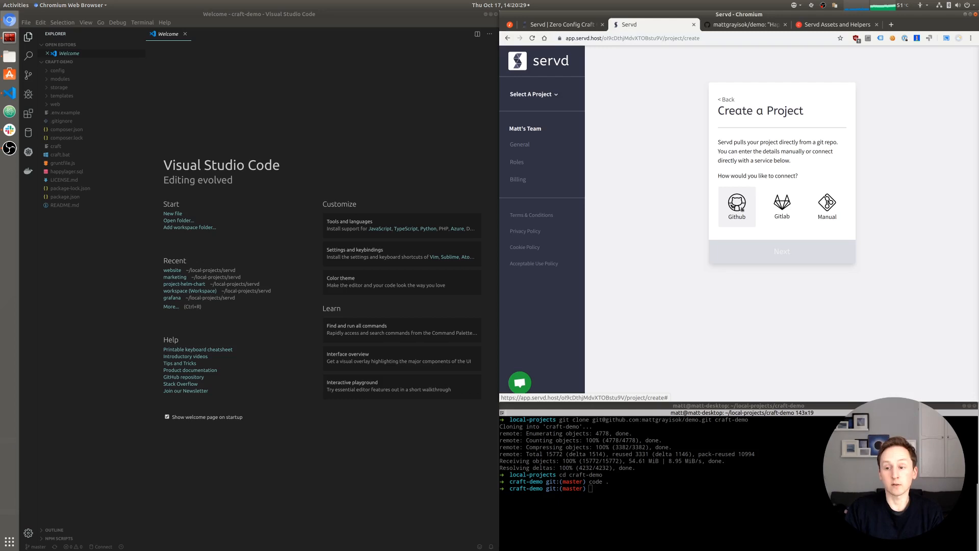
- Choose GitHub as the project source and select the demo repository
click(737, 208)
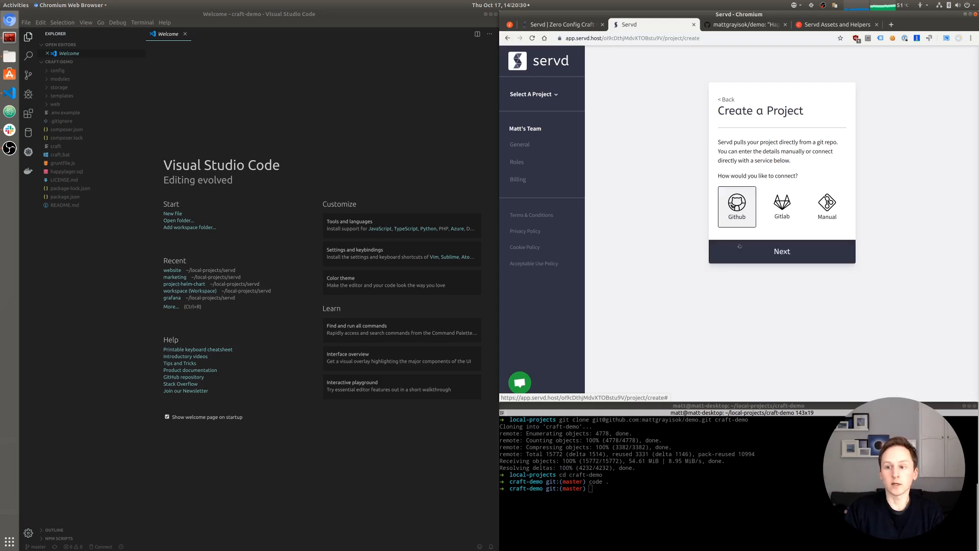
click(790, 252)
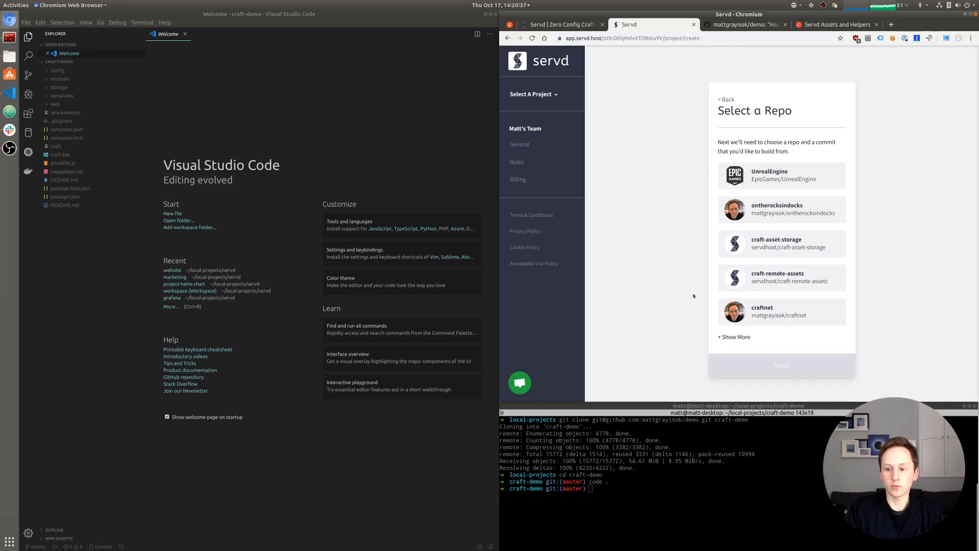
click(735, 337)
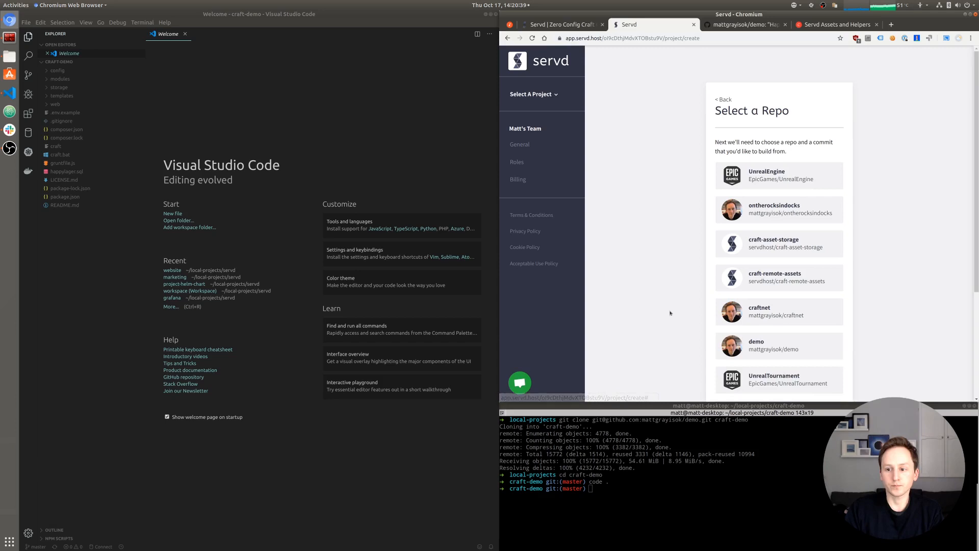
scroll(671, 311, down, 3)
scroll(671, 312, up, 2)
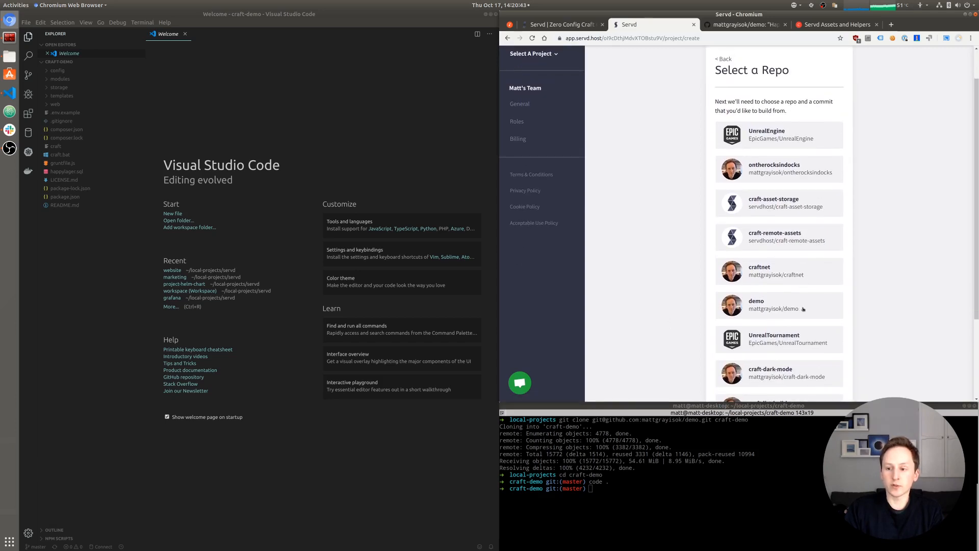
click(763, 309)
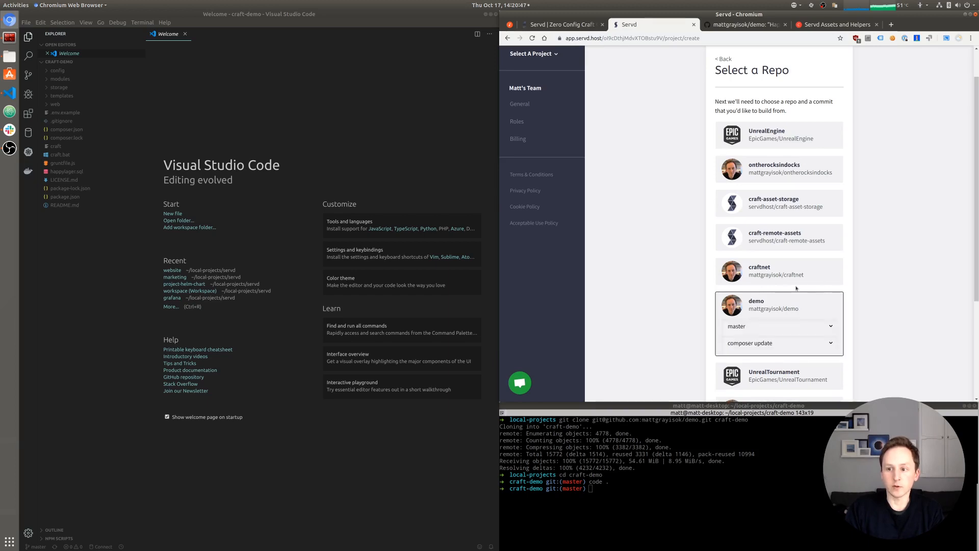
- Set the branch to master and keep the composer update commit
scroll(747, 179, up, 1)
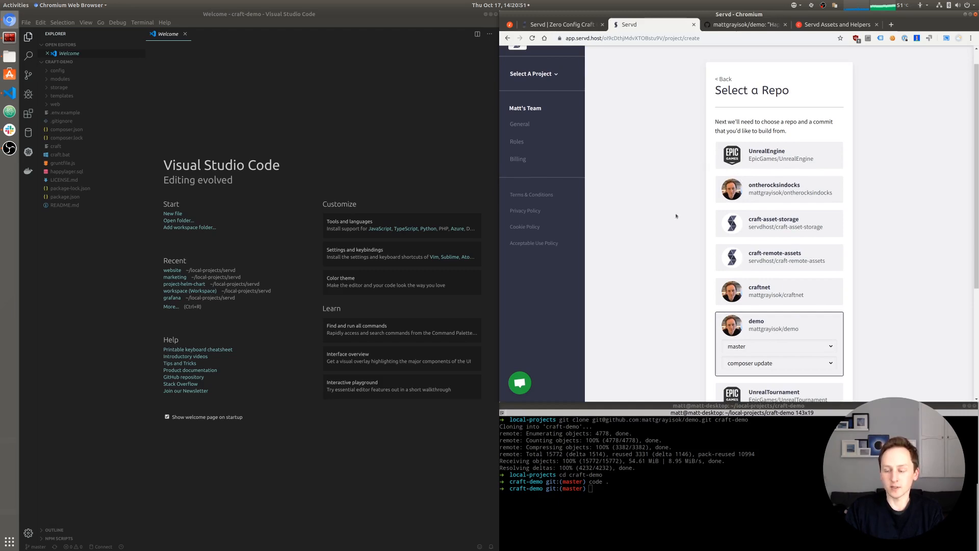
scroll(664, 248, down, 3)
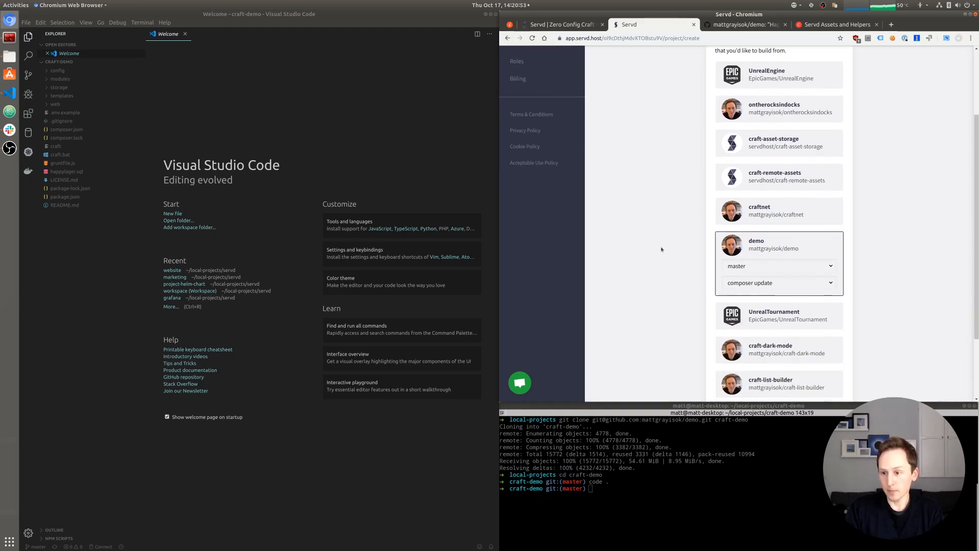
scroll(770, 250, down, 1)
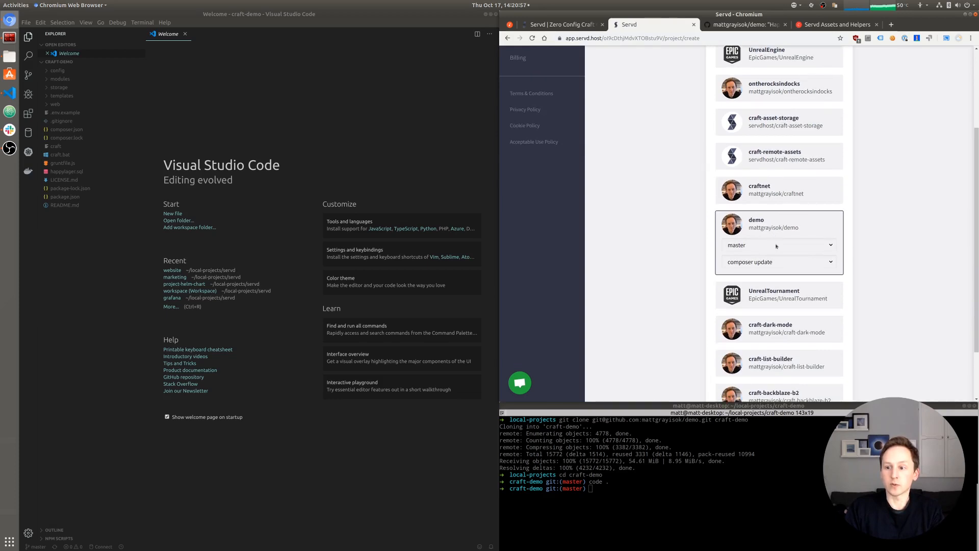
click(739, 248)
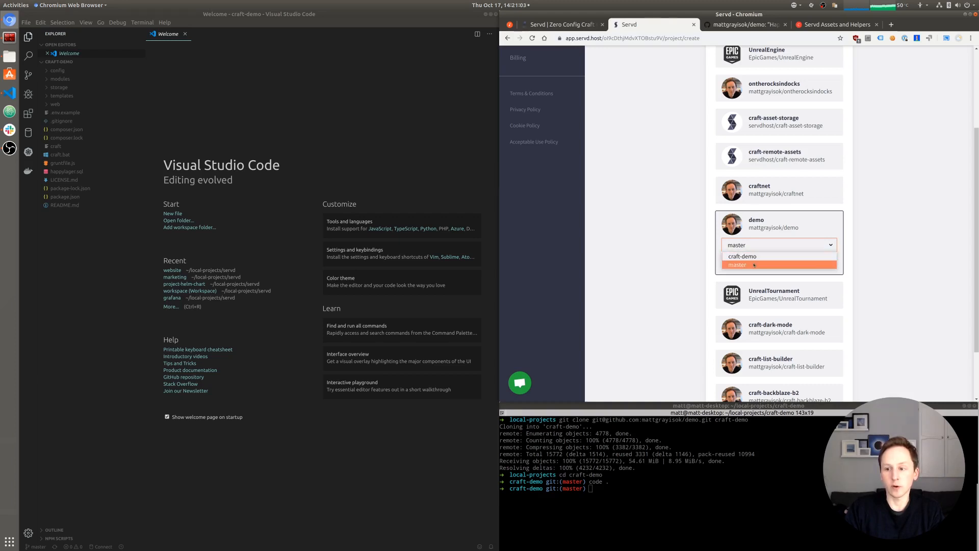
click(754, 265)
click(766, 263)
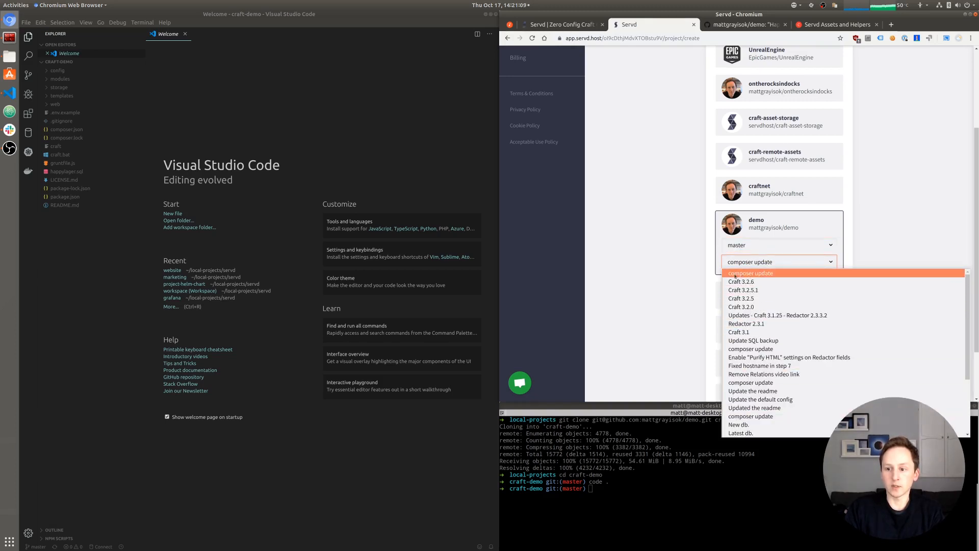
click(758, 274)
click(869, 255)
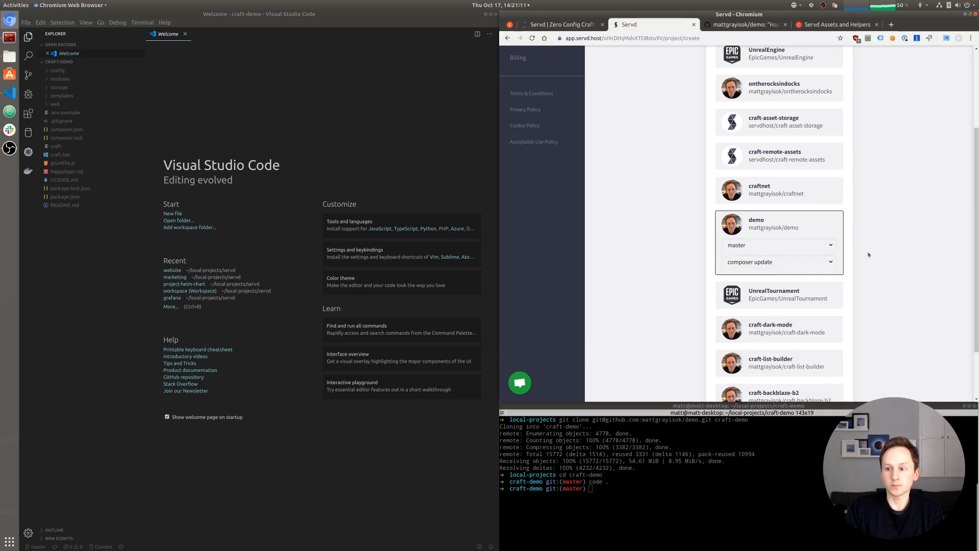
scroll(881, 352, down, 3)
- Review the suggested /web, /config, /templates, /modules and /composer.json paths and accept them
click(791, 380)
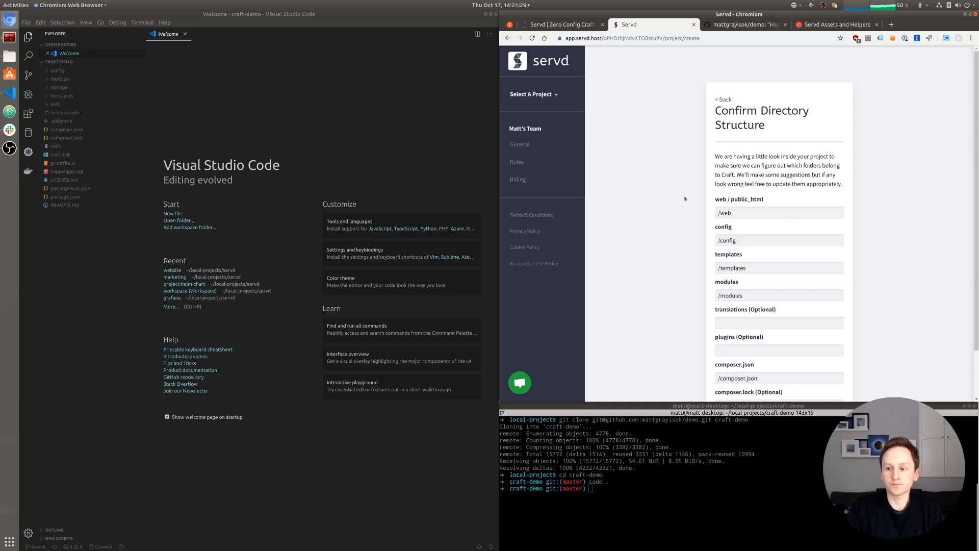
scroll(684, 200, down, 2)
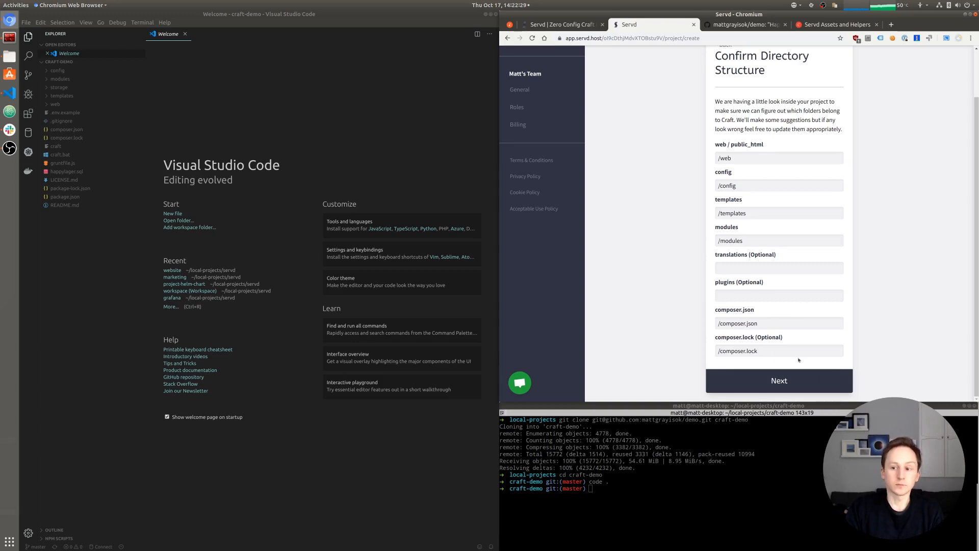
click(789, 380)
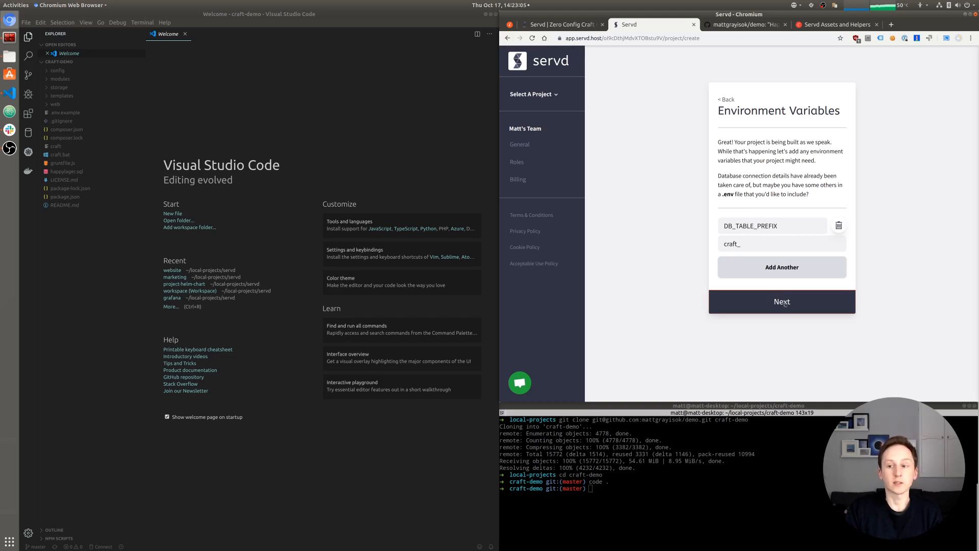
- Accept the DB_TABLE_PREFIX craft_ environment variable to start deploying the project
click(785, 303)
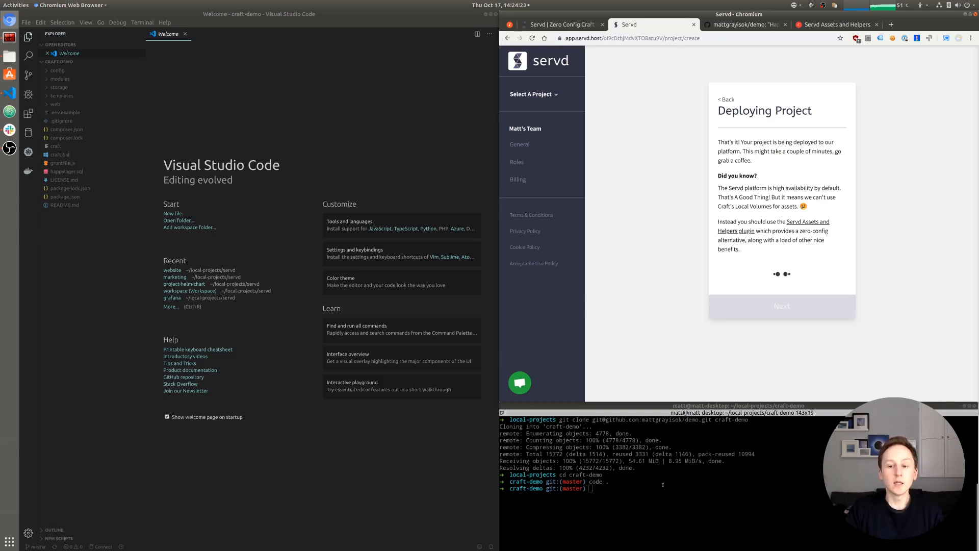
- Bring the terminal window to the front
click(696, 477)
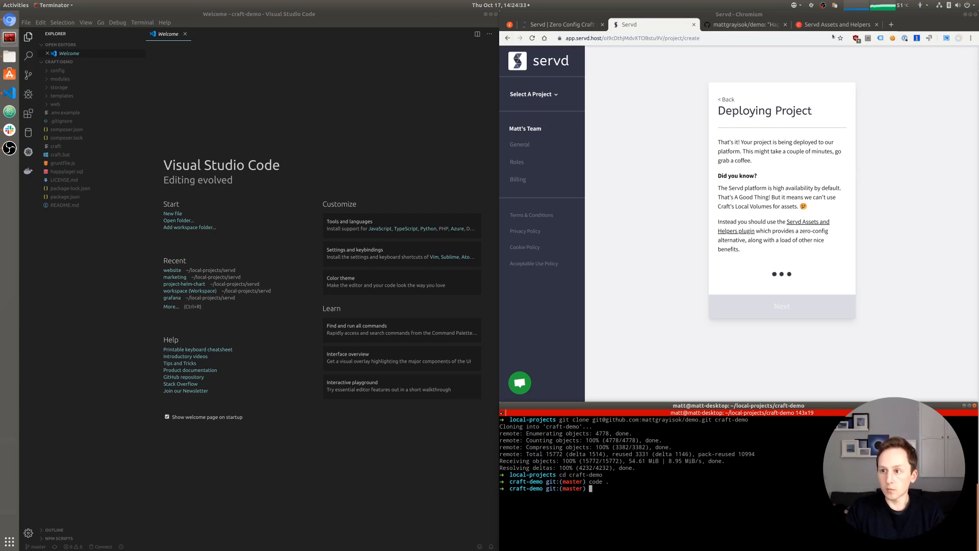
- Copy the package name servd/craft-asset-storage from the Servd Assets and Helpers plugin page
click(821, 24)
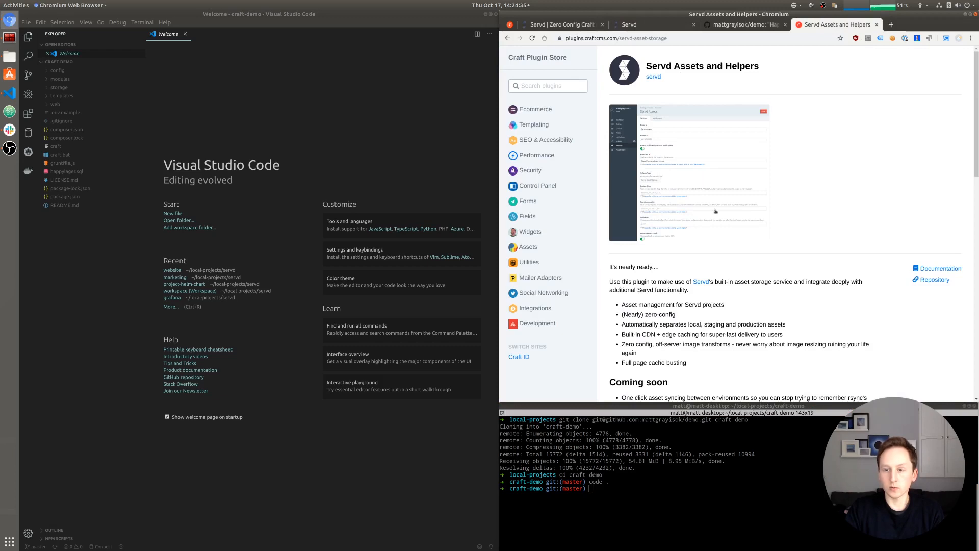
scroll(683, 262, down, 10)
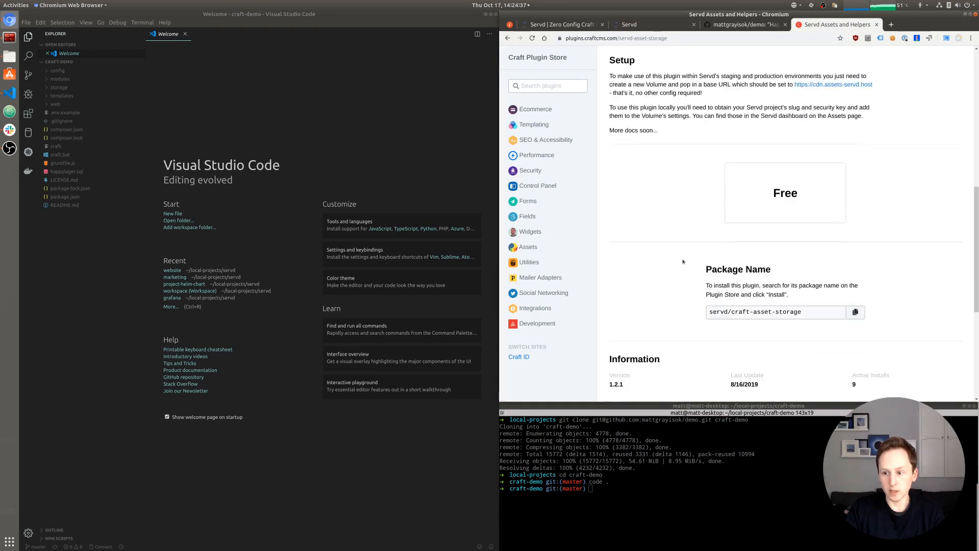
scroll(683, 262, down, 3)
click(743, 231)
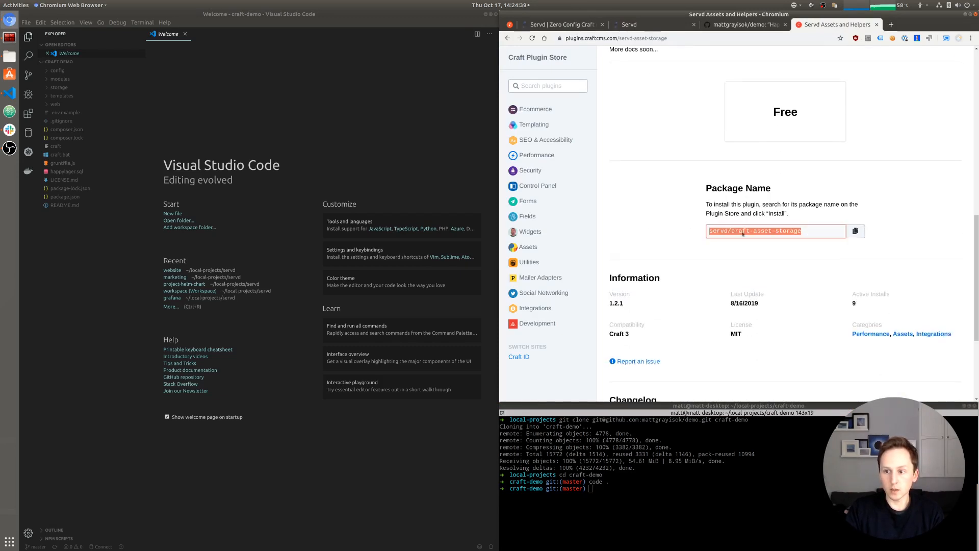
right_click(743, 233)
click(767, 239)
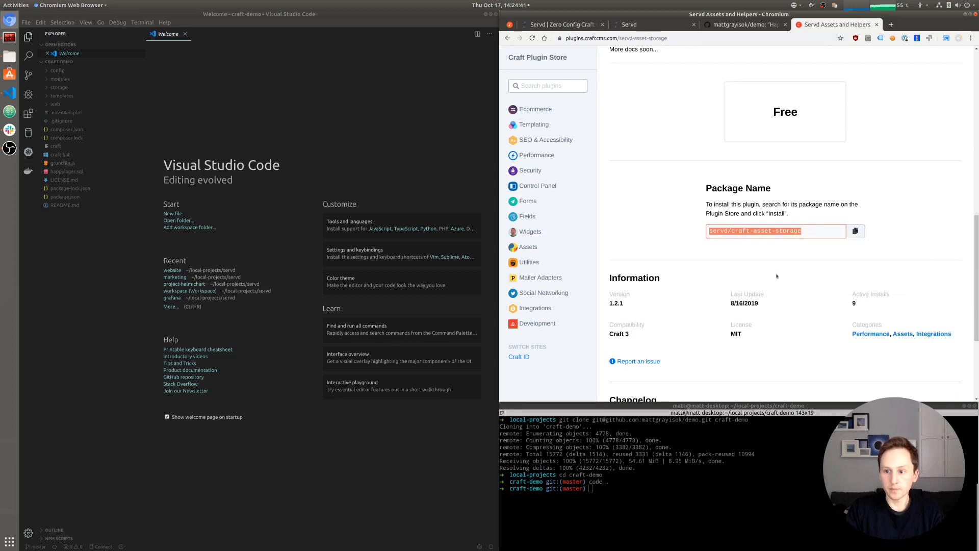
click(666, 476)
- Run composer require servd/craft-asset-storage in the craft-demo project
text(com)
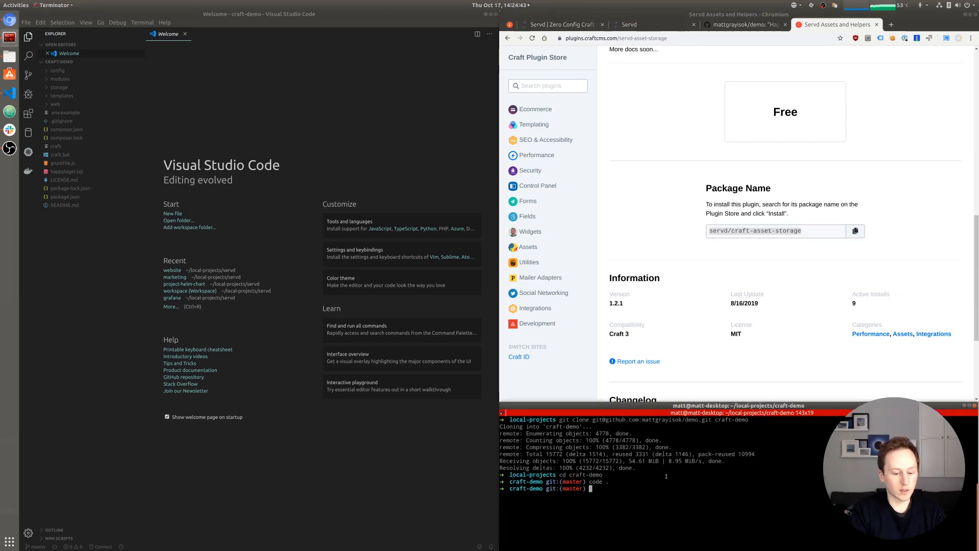
text(poser require)
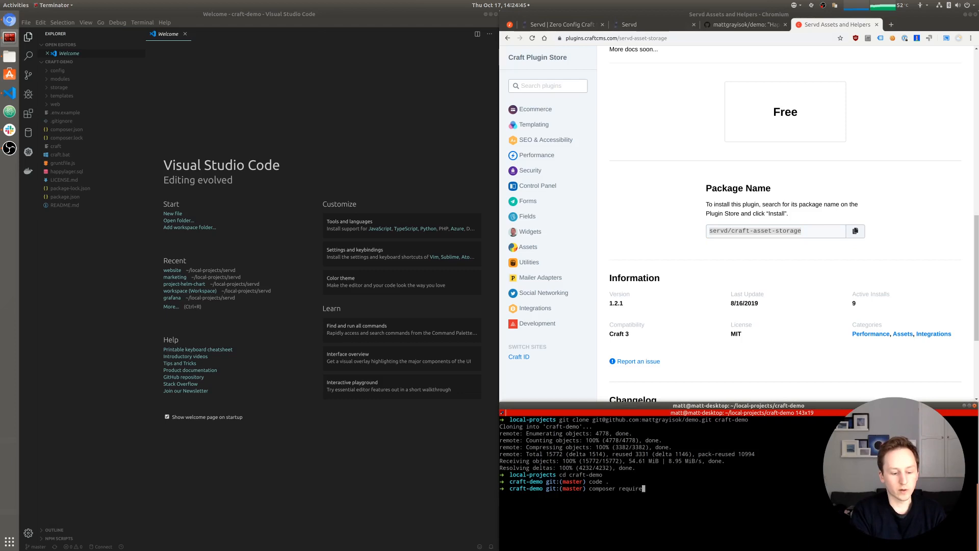
key(ctrl+shift+v)
key(Return)
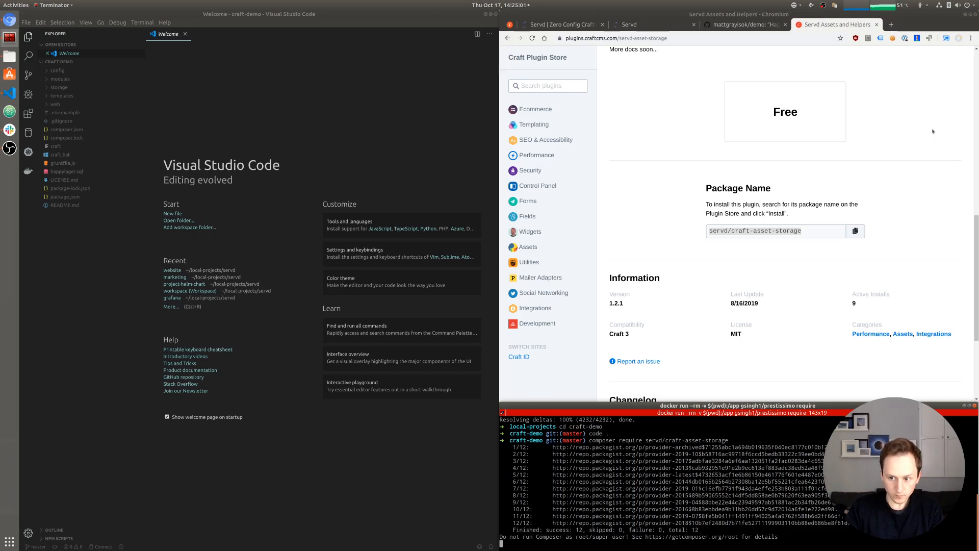
- Check Servd's deployment progress, then open composer.lock in VS Code after the install
click(655, 25)
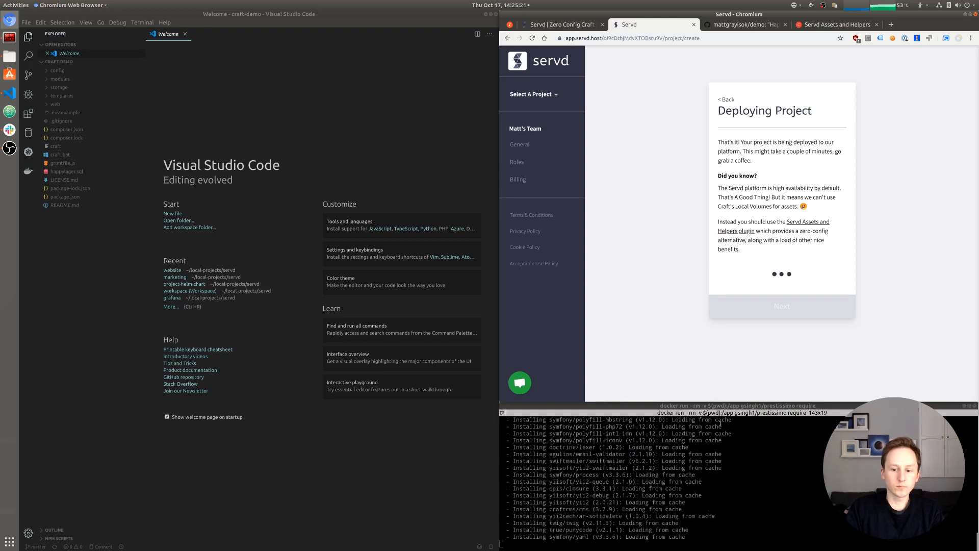
click(765, 481)
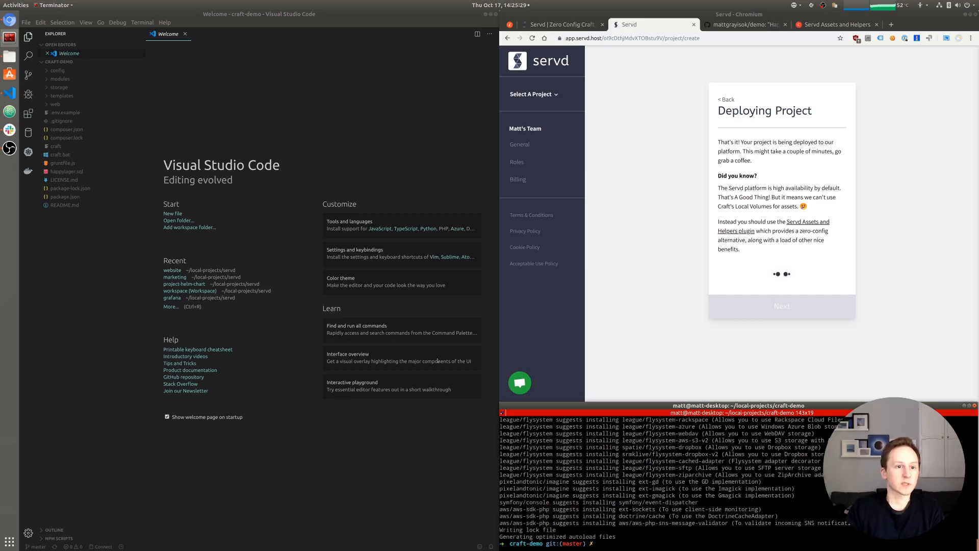
click(67, 138)
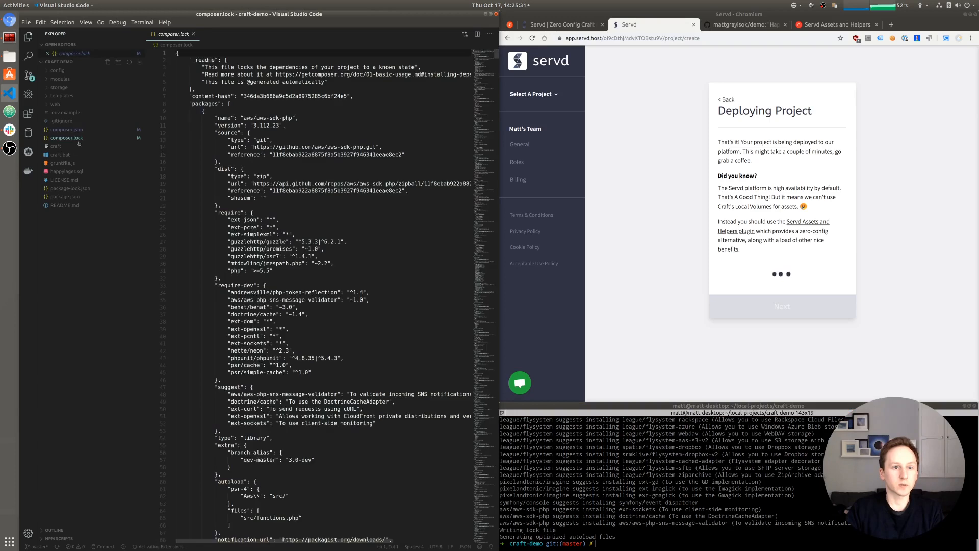
- Search composer.lock for 'ser' to confirm servd/craft-asset-storage is locked at 1.2.1
click(317, 148)
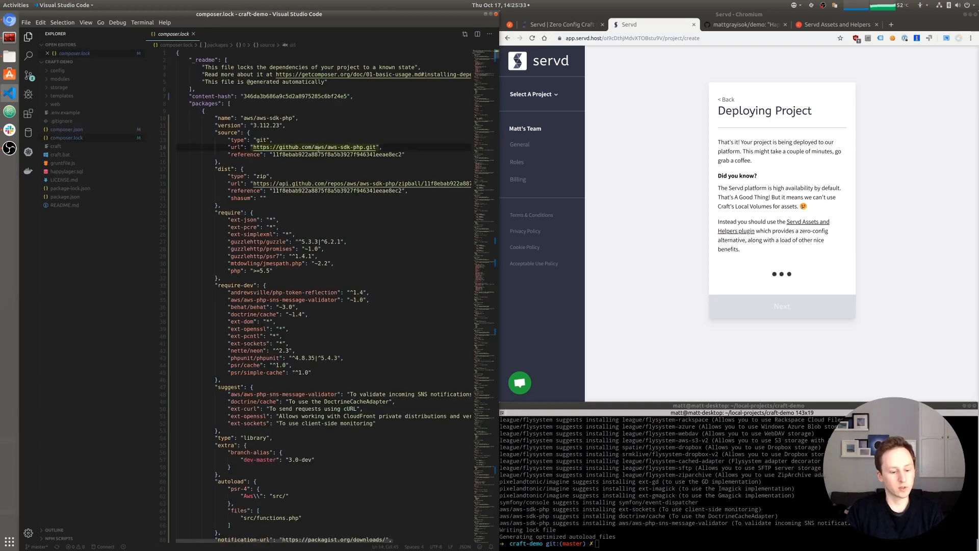
key(ctrl+f)
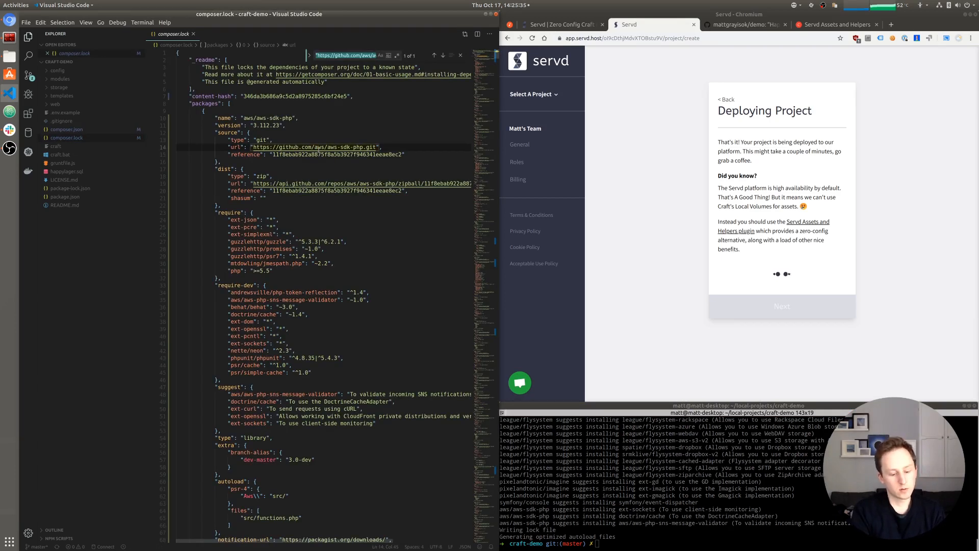
text(servd)
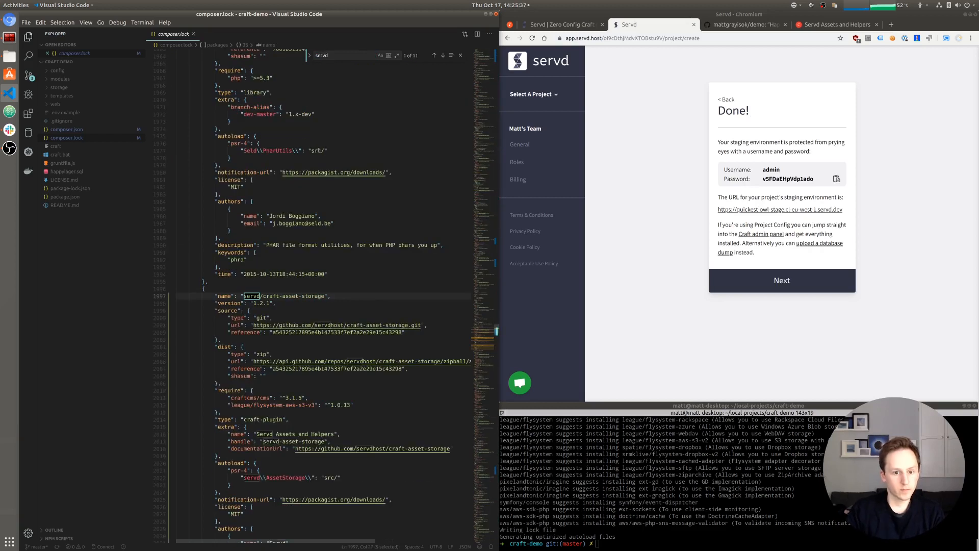
scroll(233, 289, down, 1)
drag(252, 274, 274, 275)
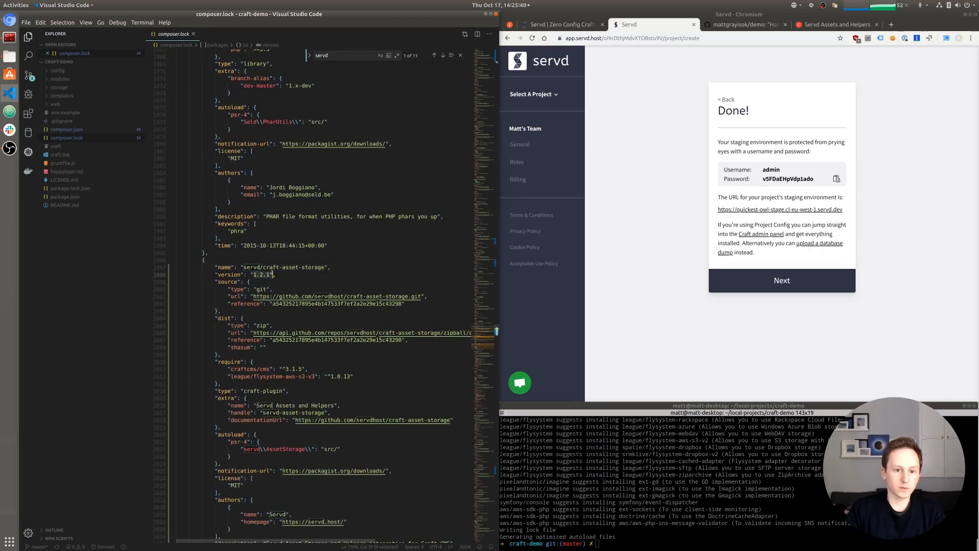
click(298, 275)
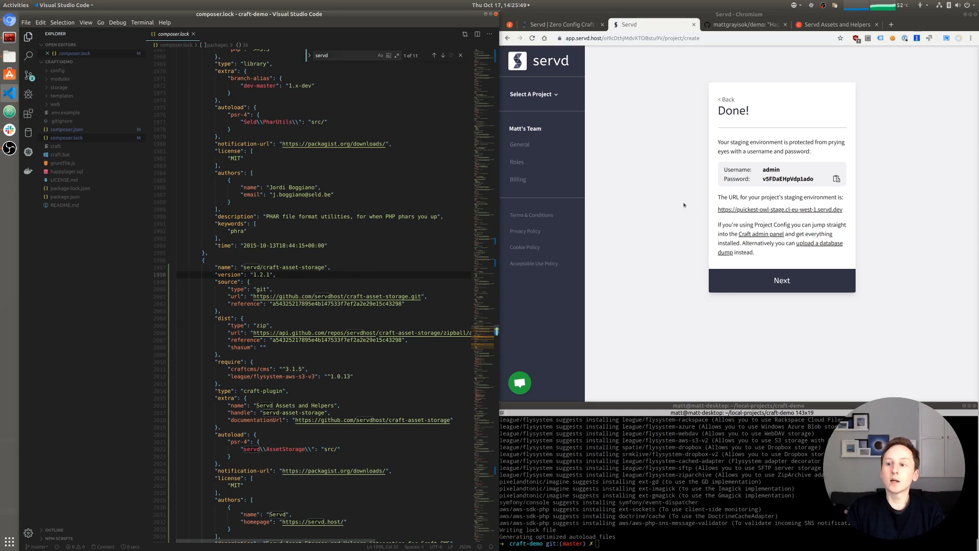
click(664, 191)
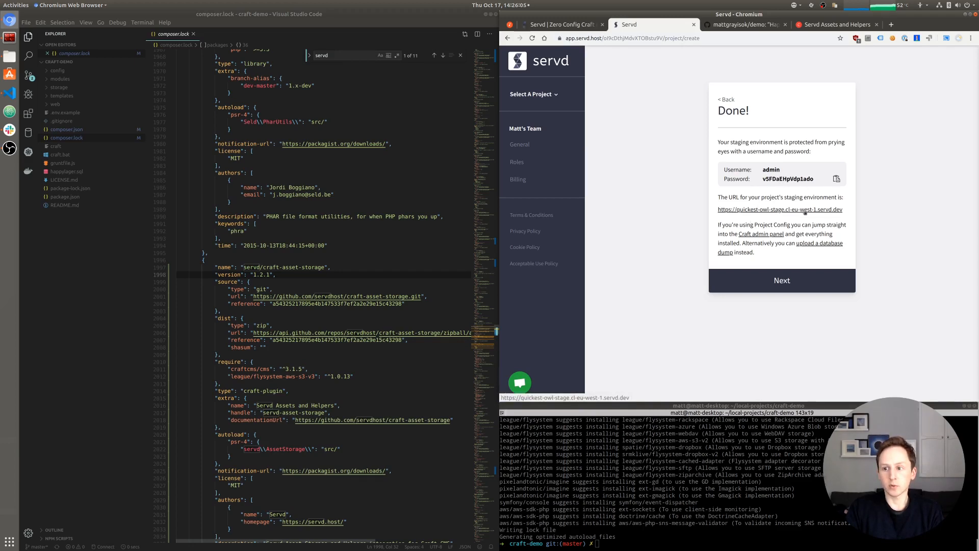
- Open the staging site and sign in with the staging username and copied password
click(837, 179)
click(780, 209)
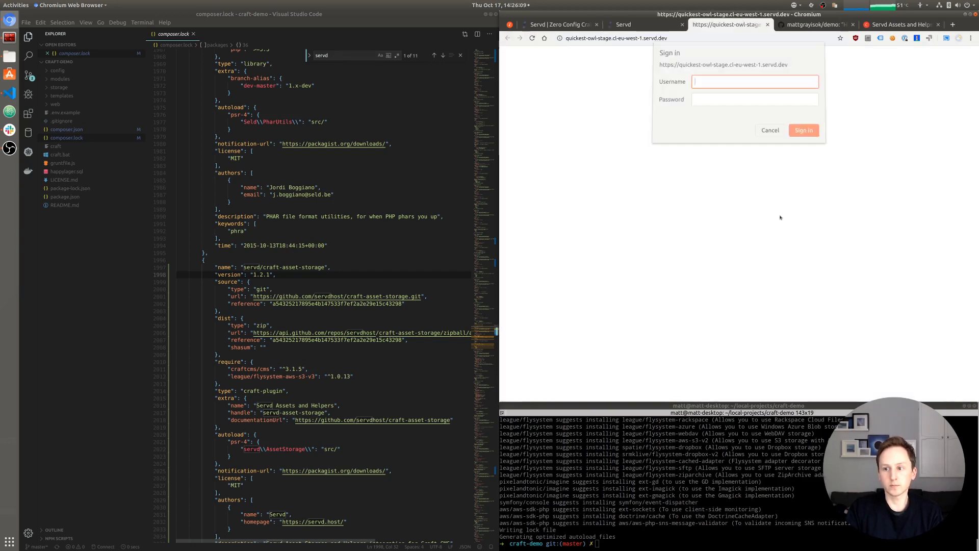
text(admin)
key(Tab)
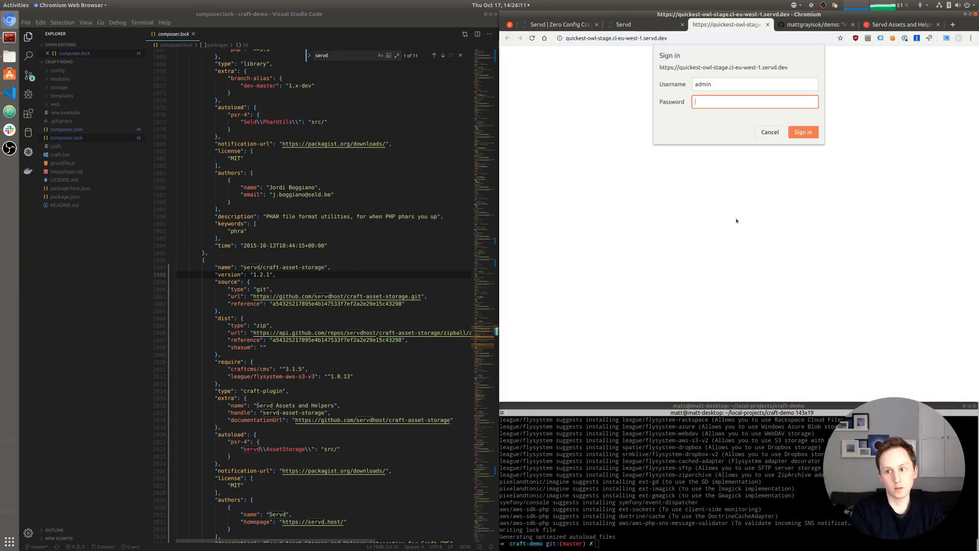
key(ctrl+v)
key(Return)
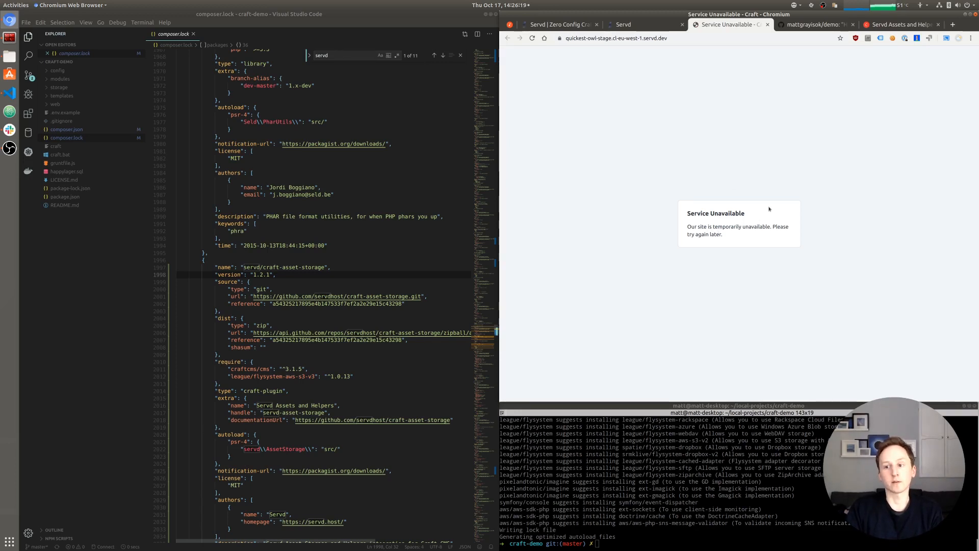
- Load the staging site's /admin, then /admin/install page, and return to the Servd tab
click(708, 39)
text(/admin)
key(Return)
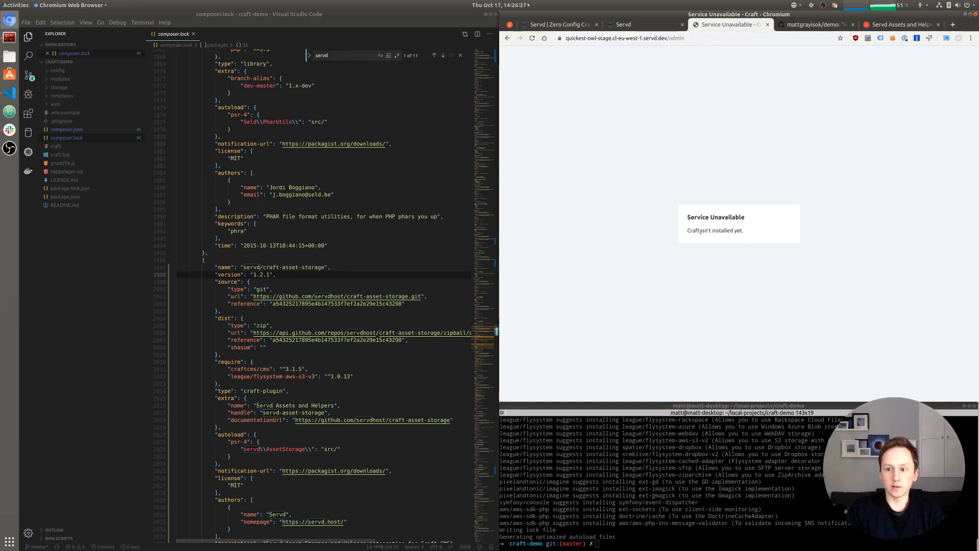
click(684, 36)
click(684, 37)
text(/install)
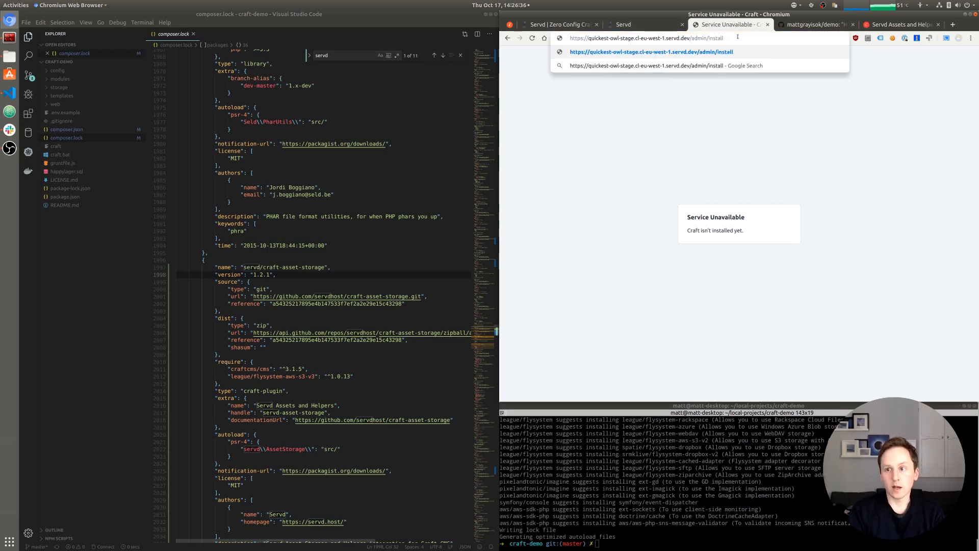
key(Return)
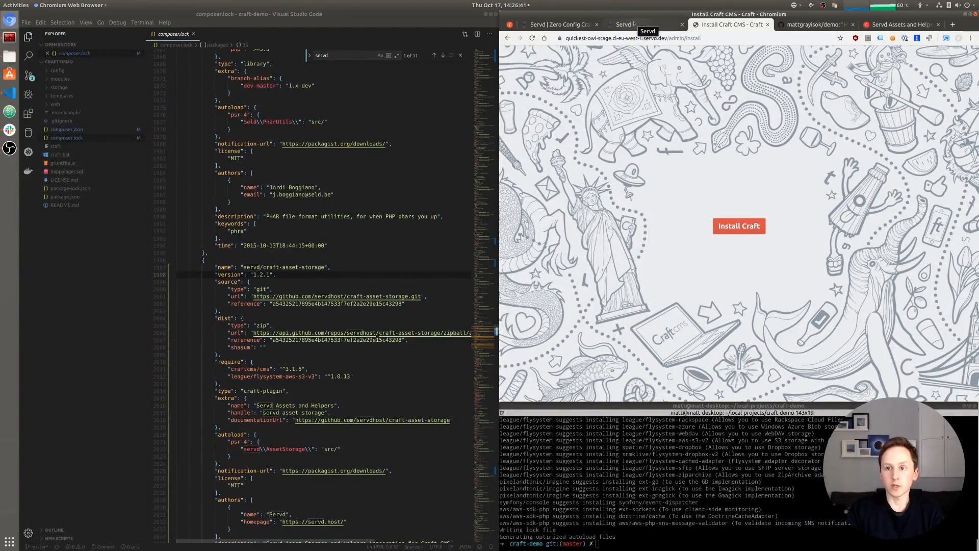
click(635, 24)
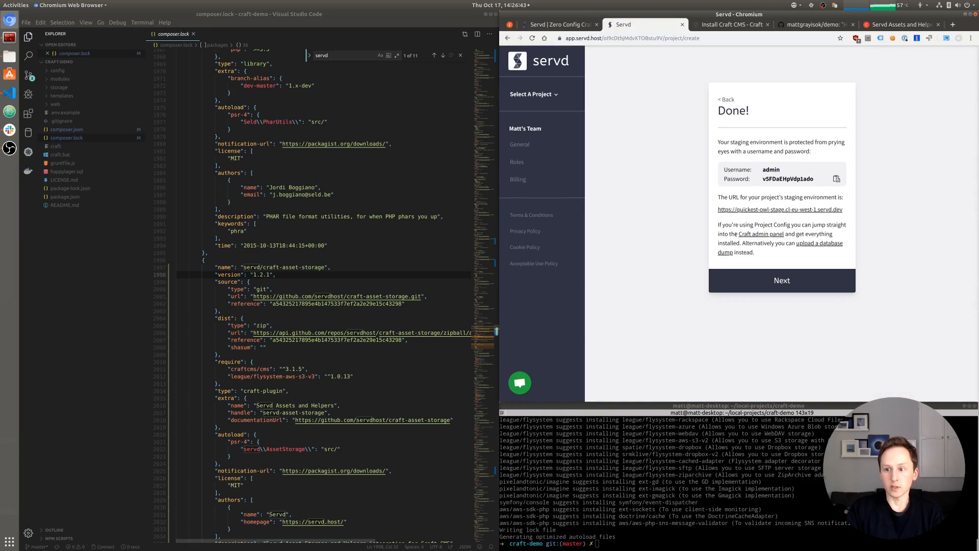
- Choose happylager.sql from the craft-demo folder as the database dump to upload
click(822, 244)
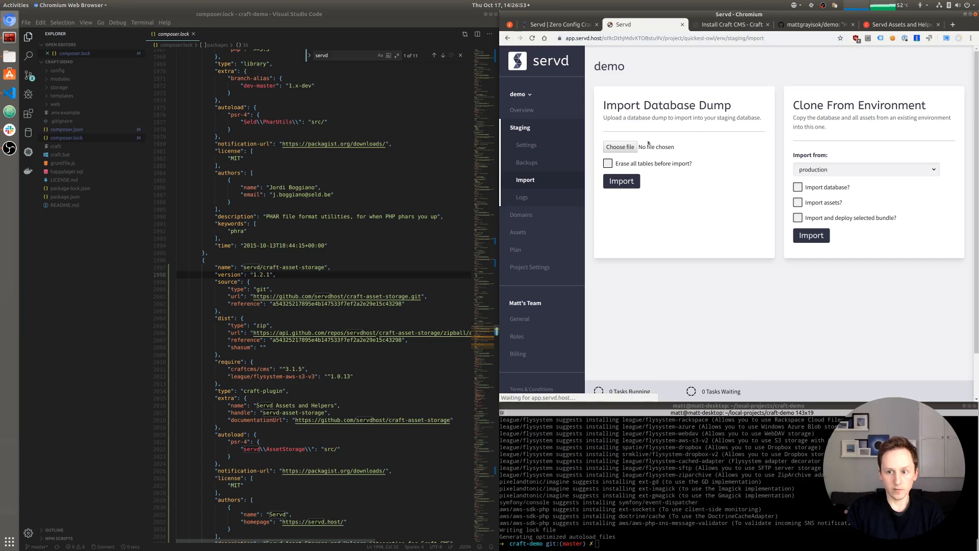
click(622, 148)
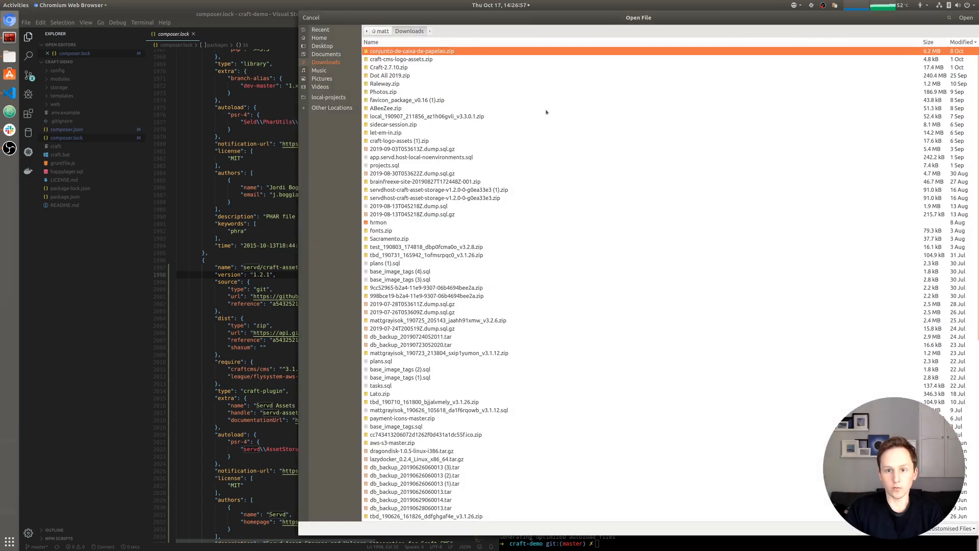
click(329, 97)
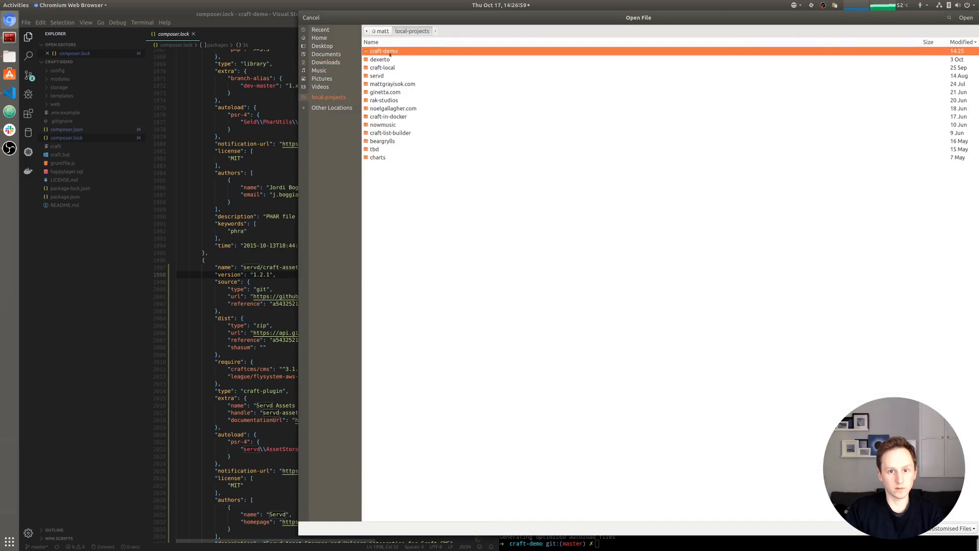
double_click(388, 53)
click(388, 94)
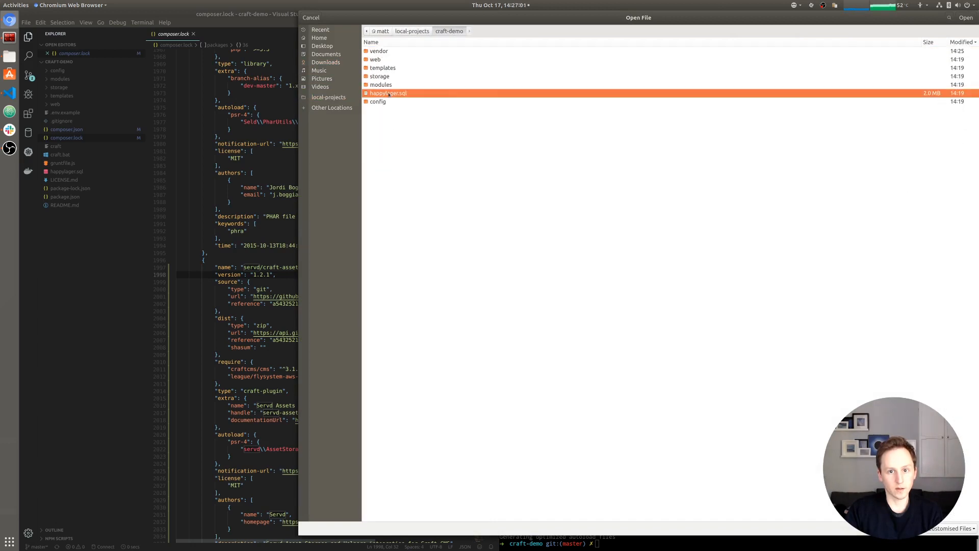
click(967, 18)
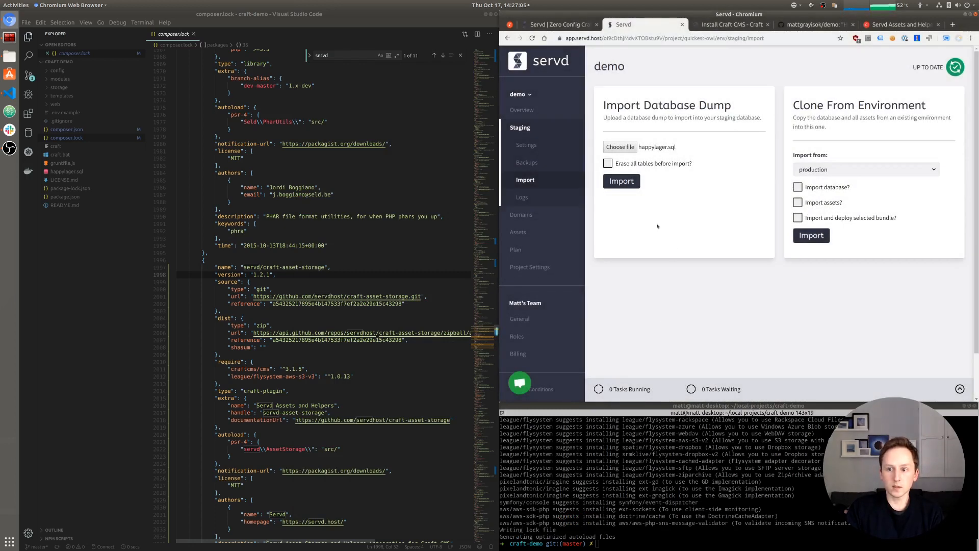
- Import the dump into staging and review the completed import tasks
click(623, 182)
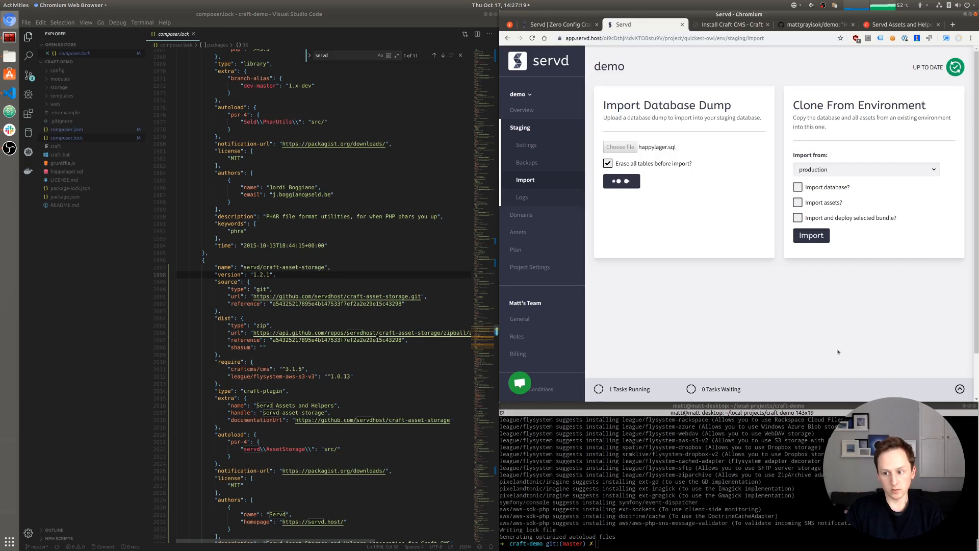
click(960, 372)
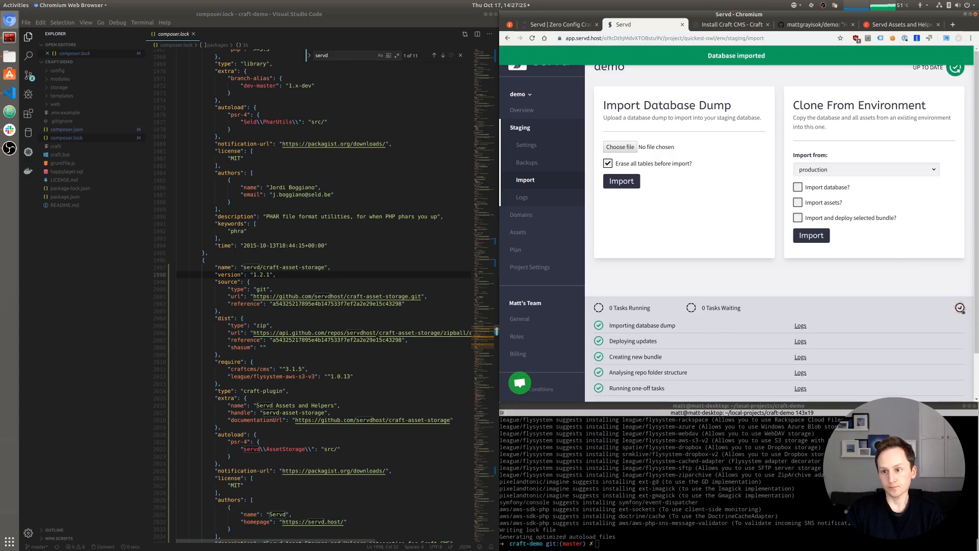
click(960, 308)
- Load the staging site's /admin/install page to reach Install Craft, then return to Servd
click(710, 28)
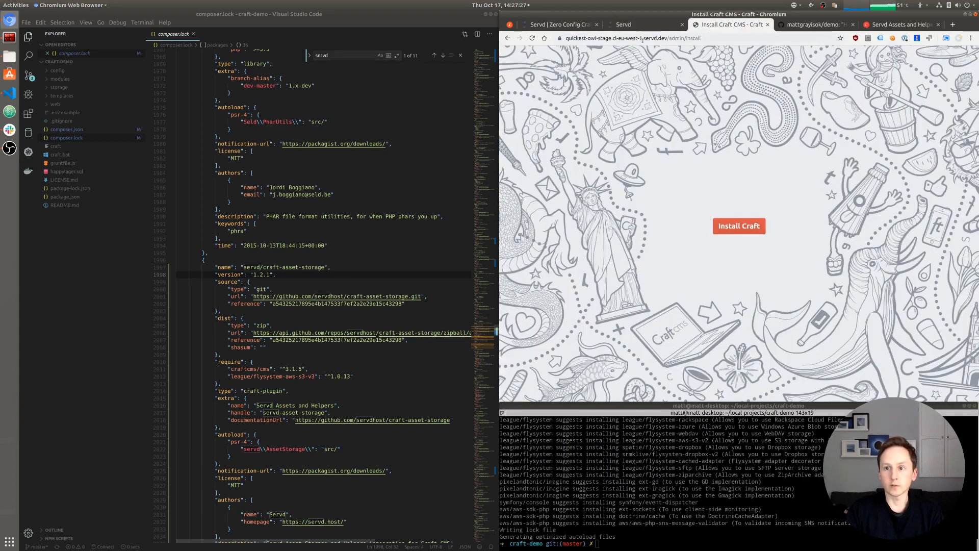
click(741, 38)
key(BackSpace)
key(BackSpace)
key(BackSpace)
key(BackSpace)
key(BackSpace)
key(BackSpace)
key(BackSpace)
key(BackSpace)
key(BackSpace)
key(BackSpace)
key(BackSpace)
key(BackSpace)
key(BackSpace)
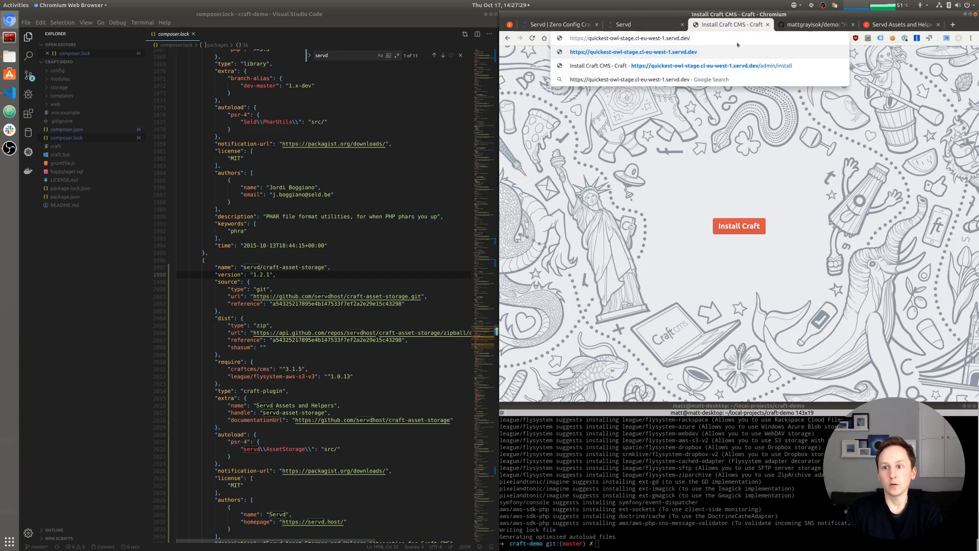
key(Return)
click(670, 38)
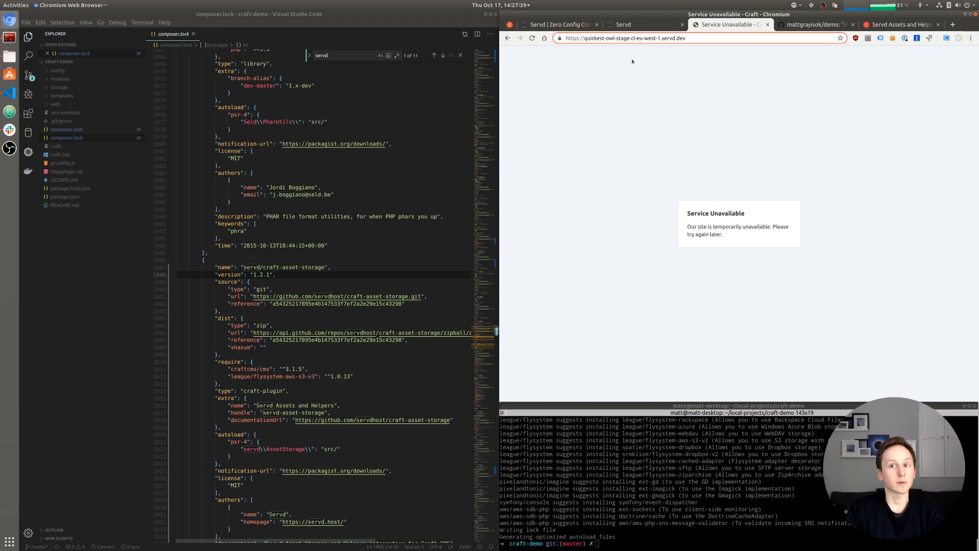
click(700, 39)
text(/admin)
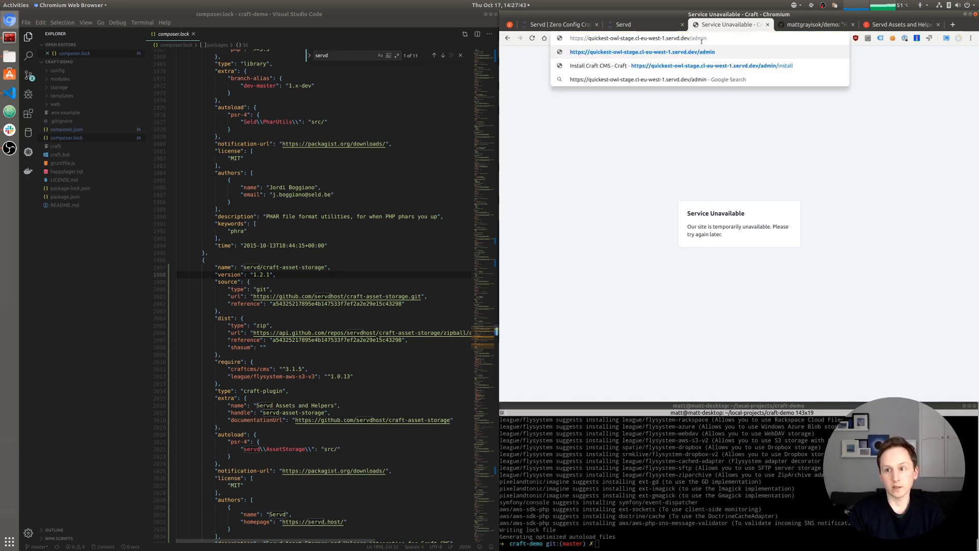
text(/install)
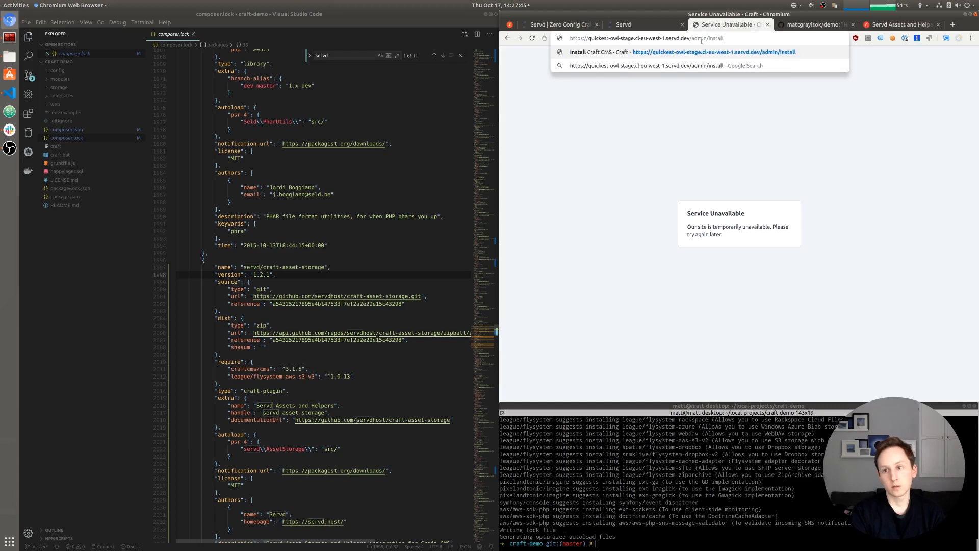
key(Return)
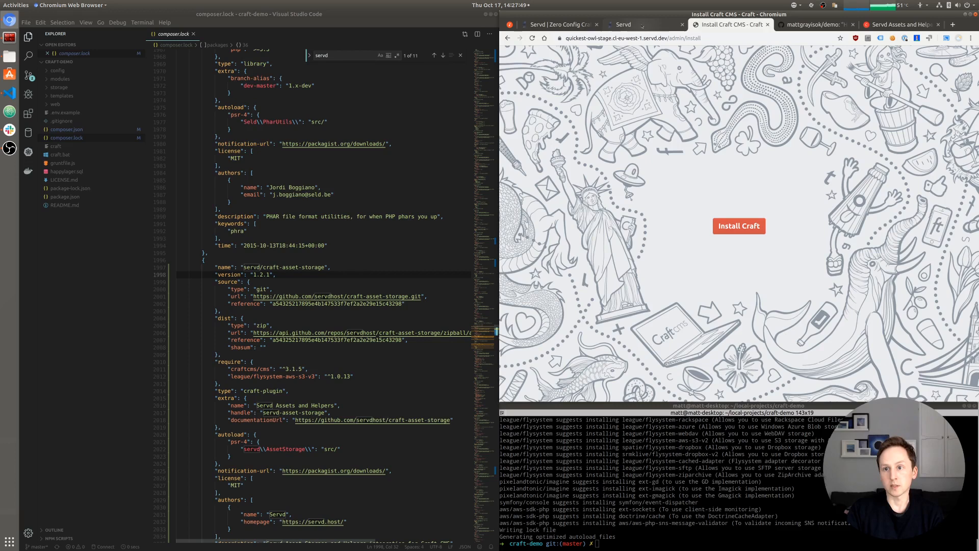
click(643, 28)
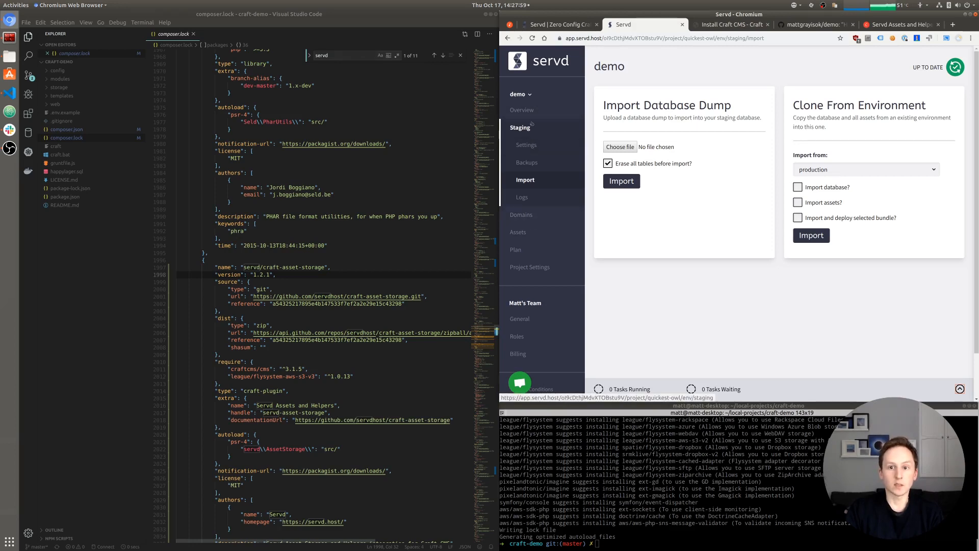
- Clear the staging DB_TABLE_PREFIX value craft_ and save the variable
click(530, 126)
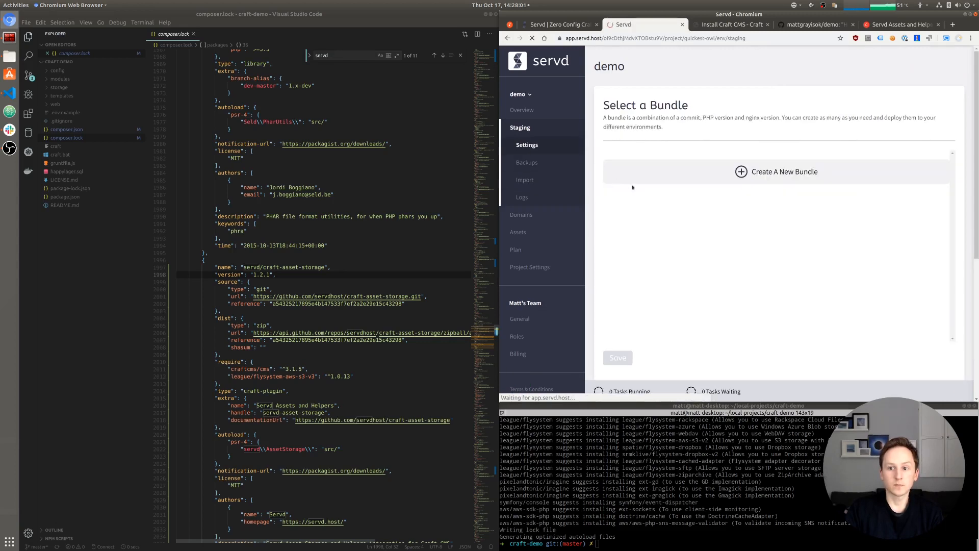
scroll(612, 235, down, 5)
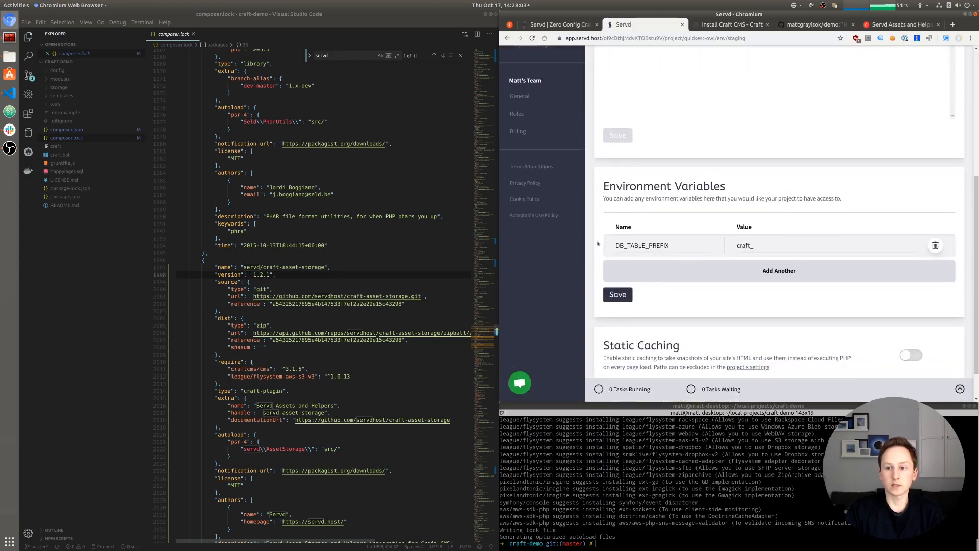
scroll(597, 244, down, 1)
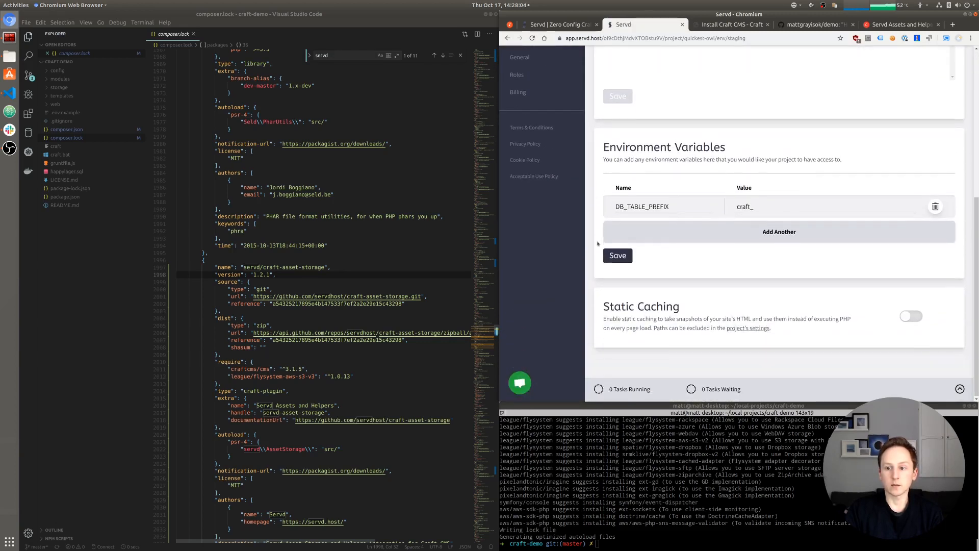
double_click(762, 206)
key(BackSpace)
click(627, 260)
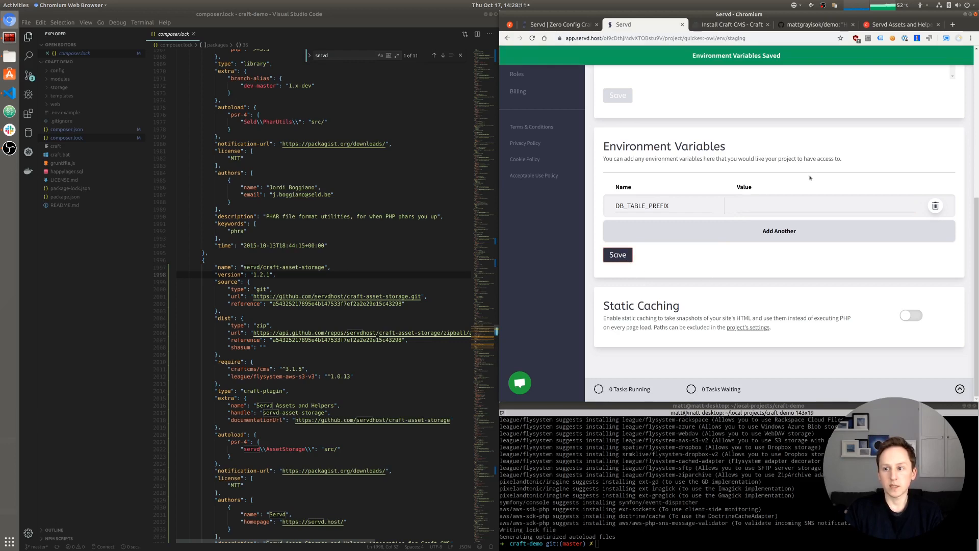
- Resync the staging environment
scroll(810, 177, up, 1)
scroll(888, 210, up, 1)
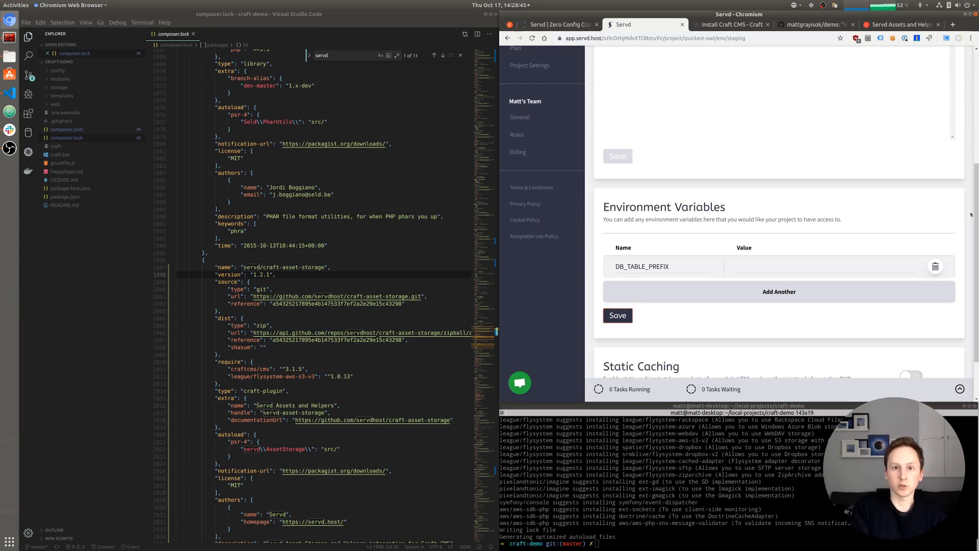
scroll(970, 196, up, 1)
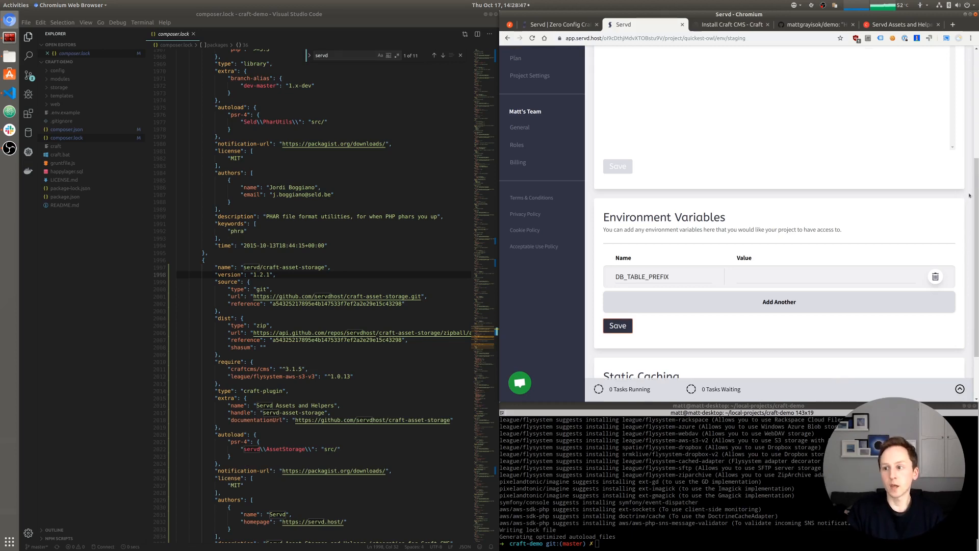
scroll(970, 196, up, 4)
click(947, 70)
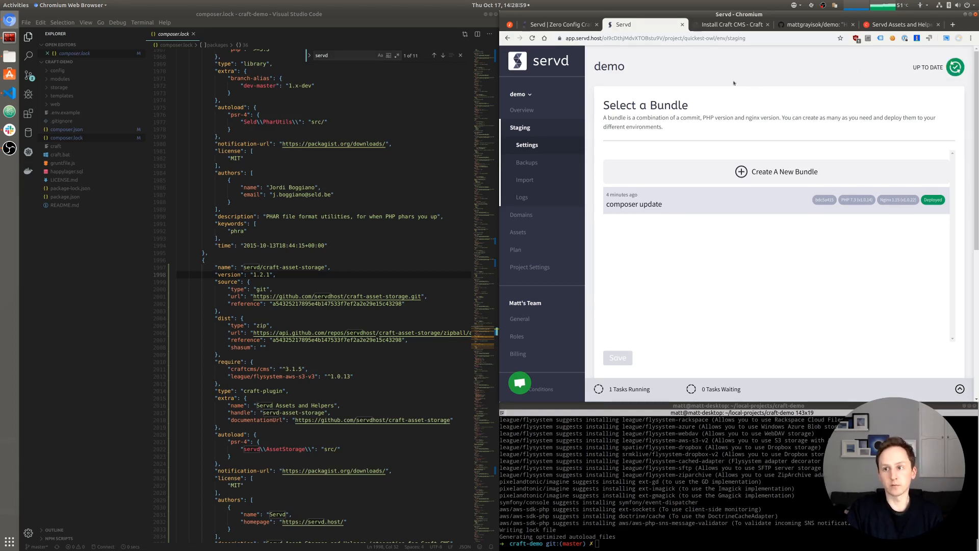
- Load the staging site's root URL to show the imported Happy Lager homepage
click(715, 26)
click(727, 38)
key(BackSpace)
key(BackSpace)
key(BackSpace)
key(BackSpace)
key(BackSpace)
key(BackSpace)
key(BackSpace)
key(BackSpace)
key(BackSpace)
key(BackSpace)
key(BackSpace)
key(BackSpace)
key(BackSpace)
key(BackSpace)
key(Return)
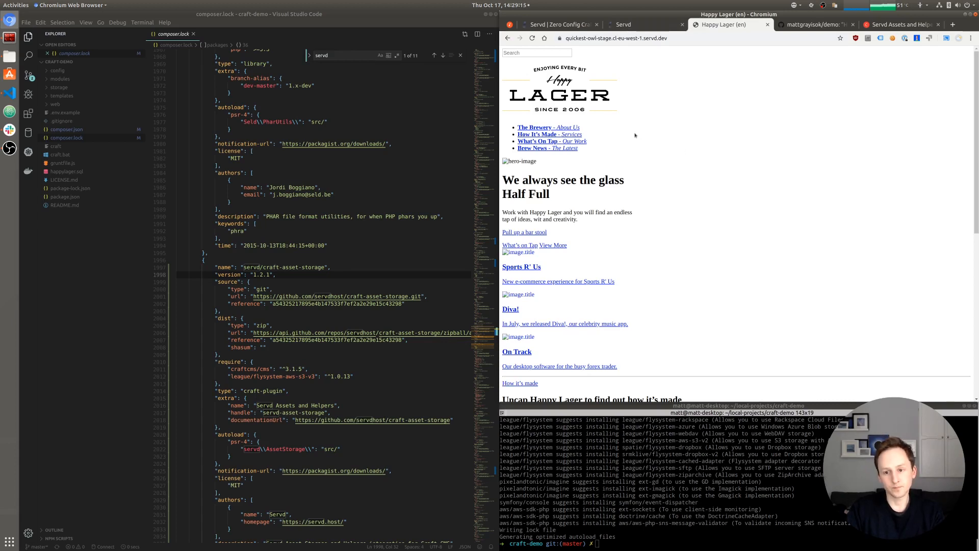
- Open developer tools on the staging homepage and check its Network requests
scroll(636, 135, down, 12)
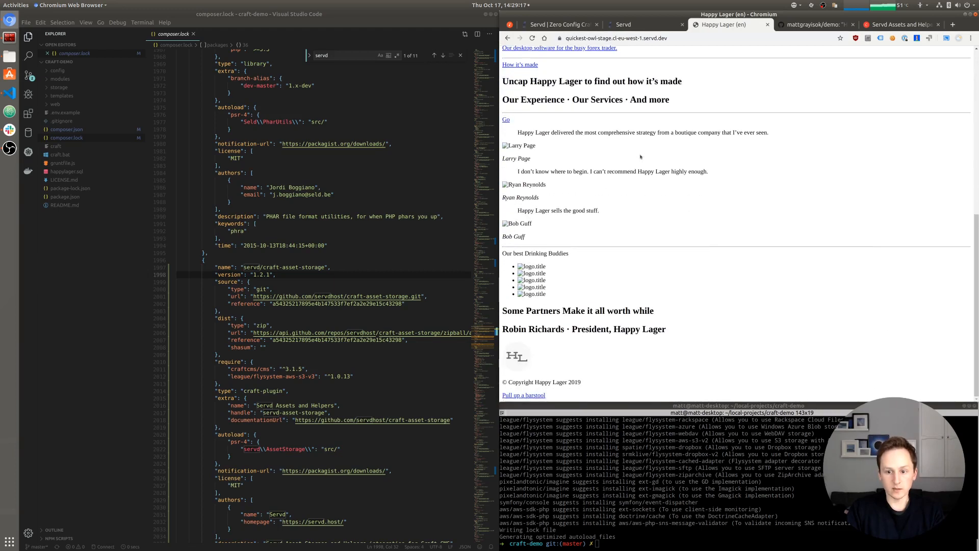
scroll(653, 168, up, 5)
scroll(659, 173, up, 4)
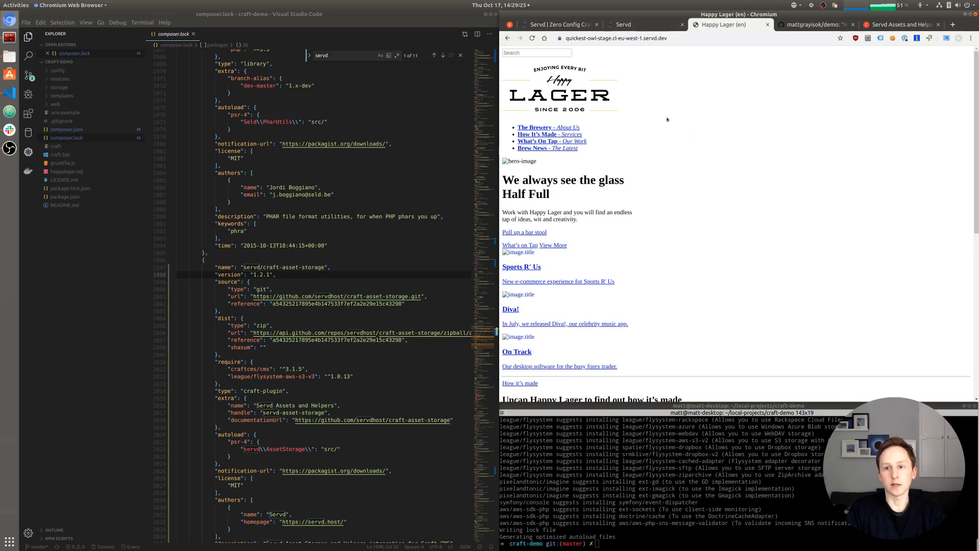
right_click(695, 165)
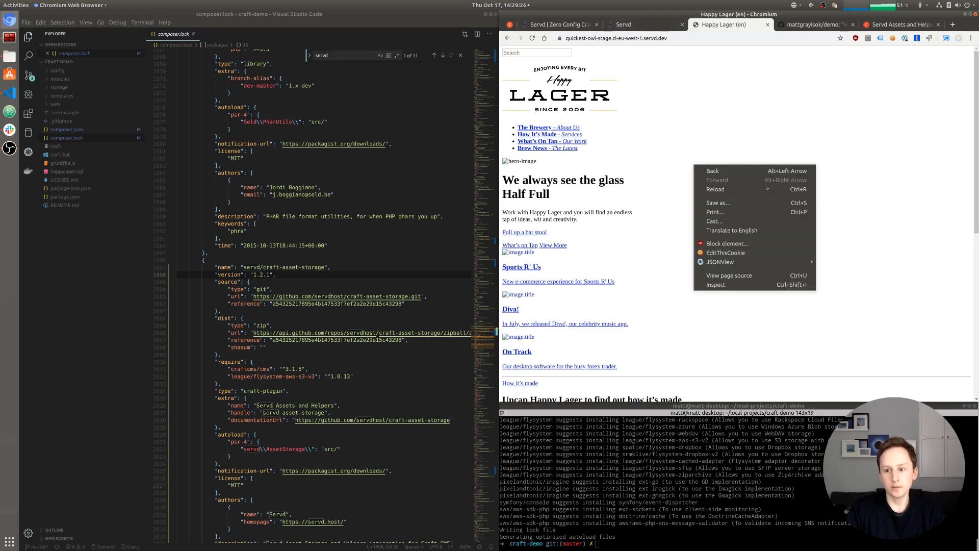
click(717, 285)
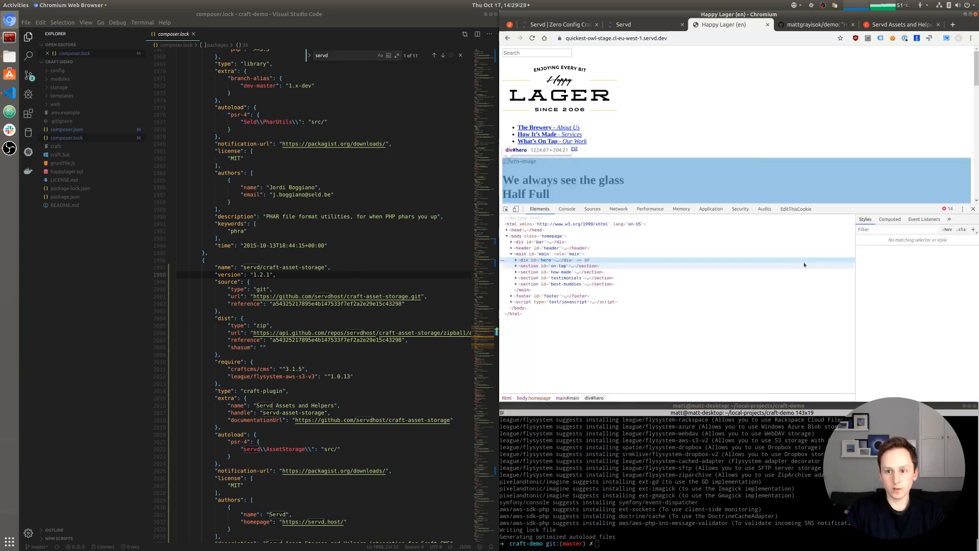
click(618, 210)
click(627, 231)
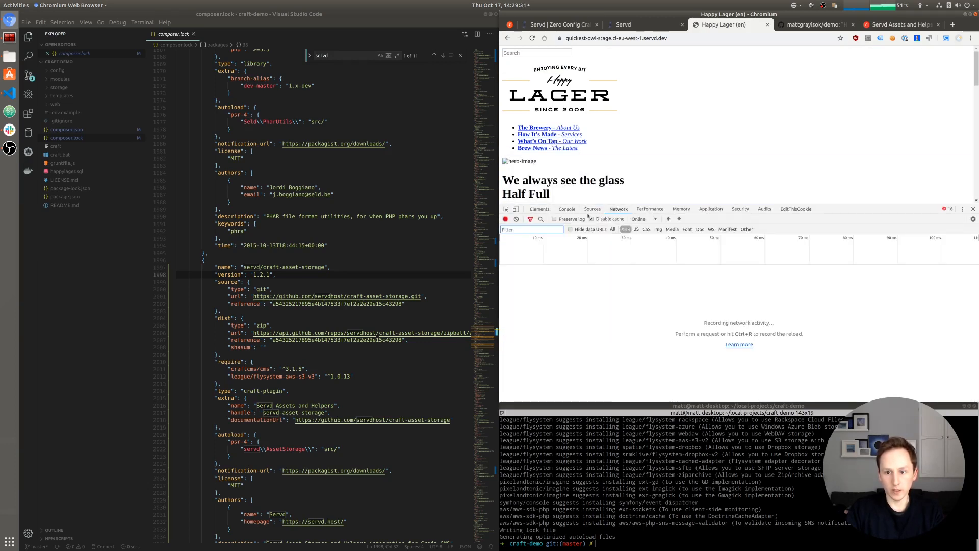
- Review the HTML head and the Console's 404/500 errors, select the site address, return to Servd
click(540, 209)
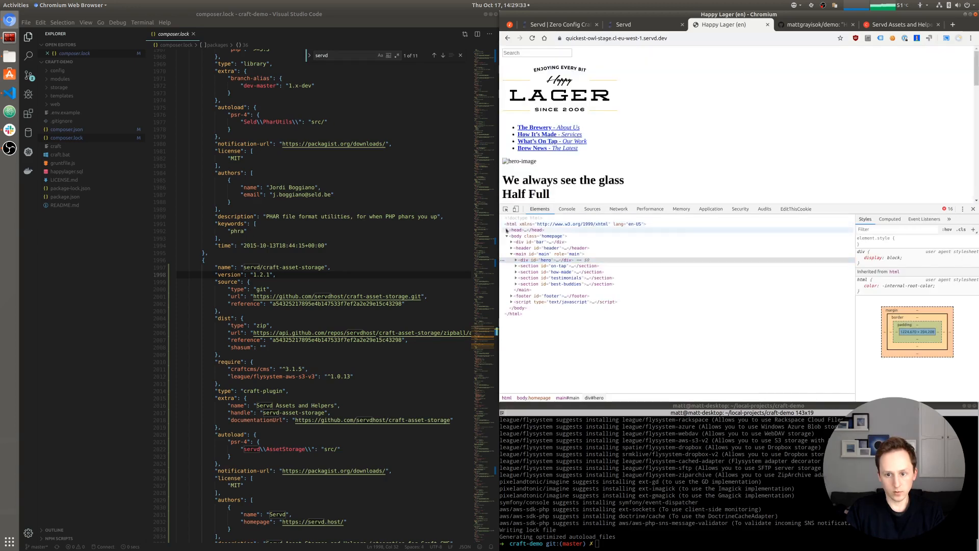
click(507, 230)
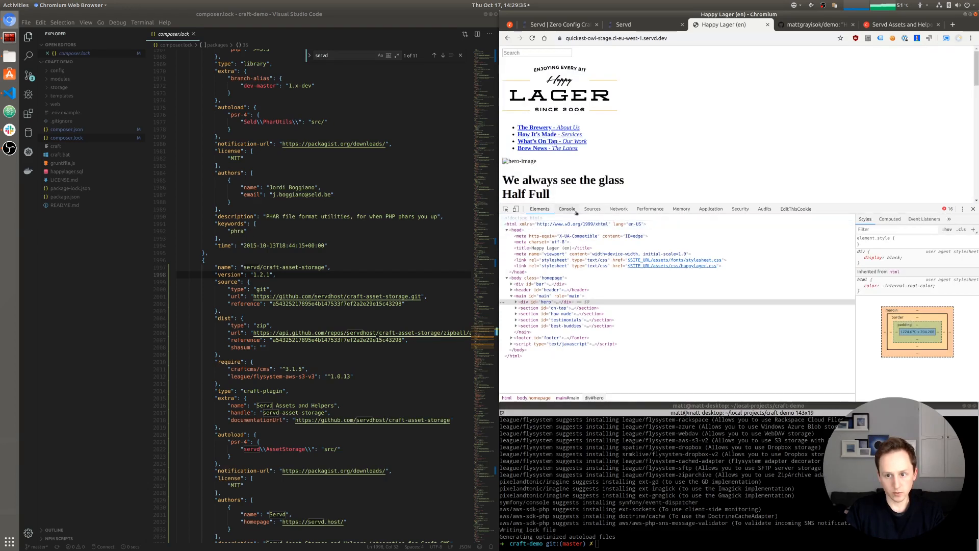
click(567, 209)
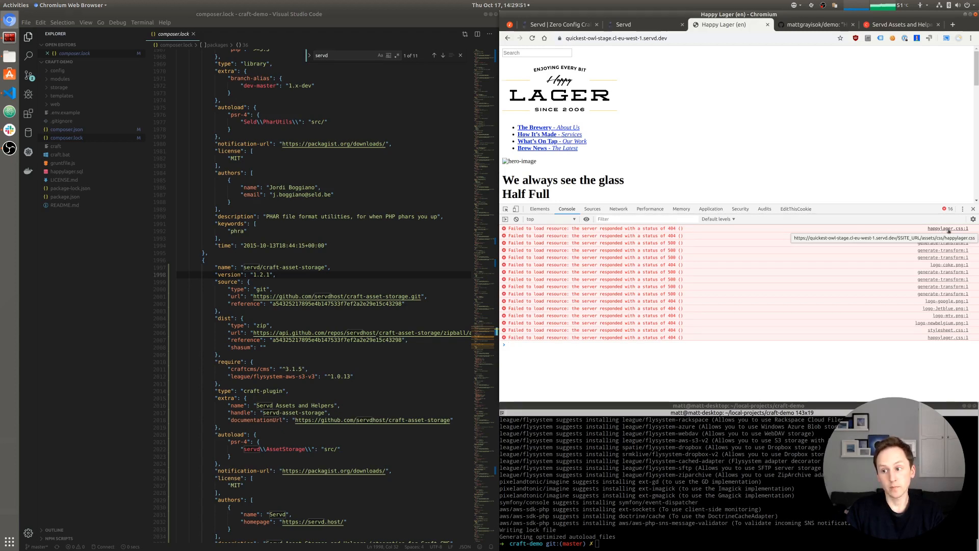
click(690, 40)
key(ctrl+c)
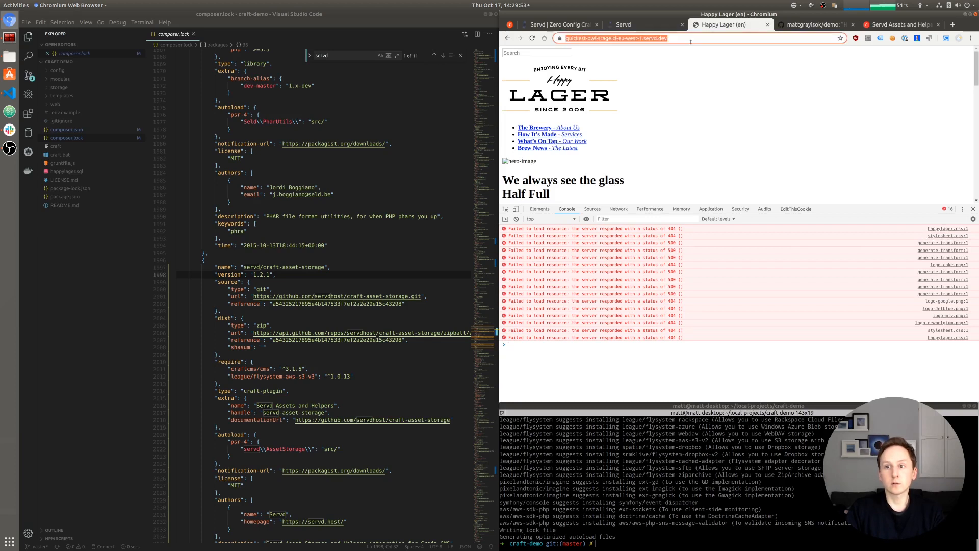
click(642, 26)
scroll(597, 273, down, 4)
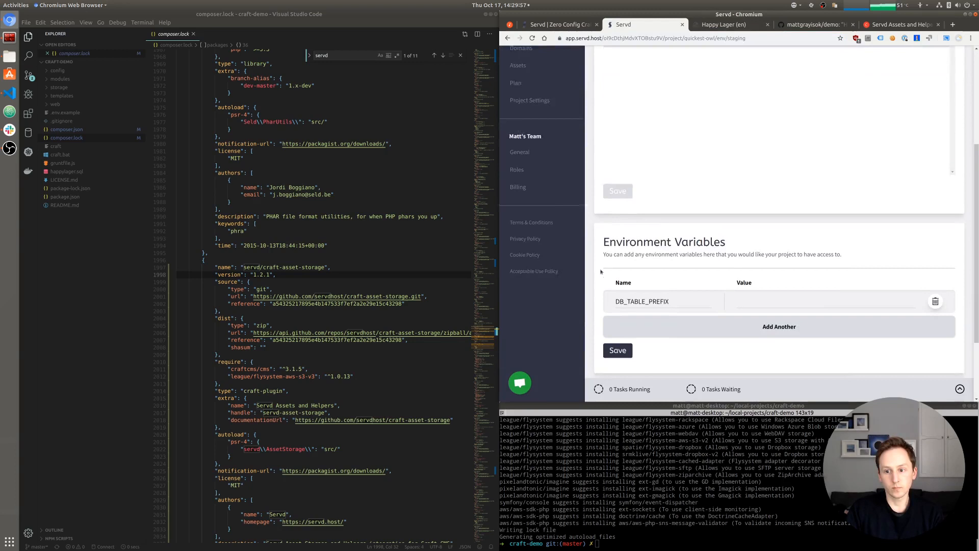
click(683, 283)
text(SITE_URL)
key(Tab)
key(ctrl+v)
click(744, 336)
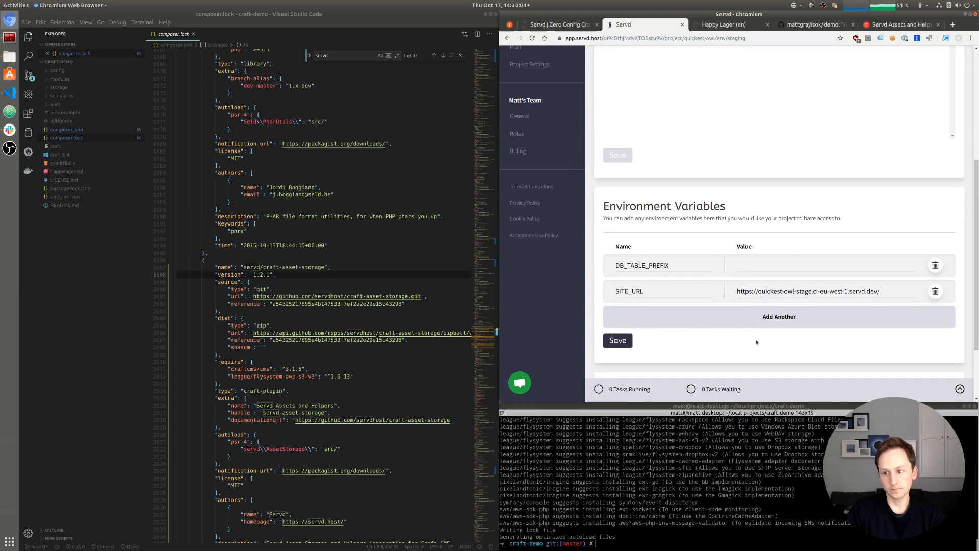
click(622, 346)
scroll(844, 207, up, 5)
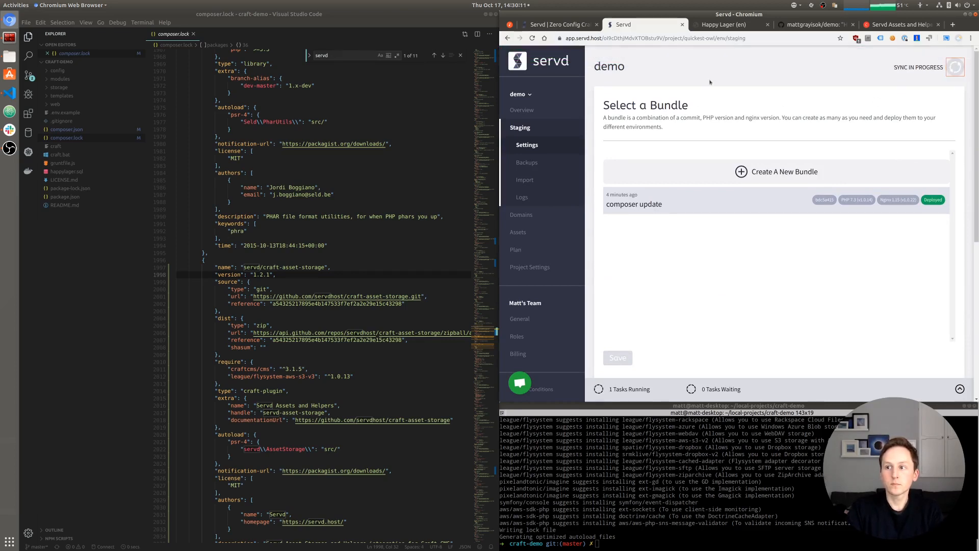
- Reload the staging site and close developer tools to view the now-styled homepage
click(711, 25)
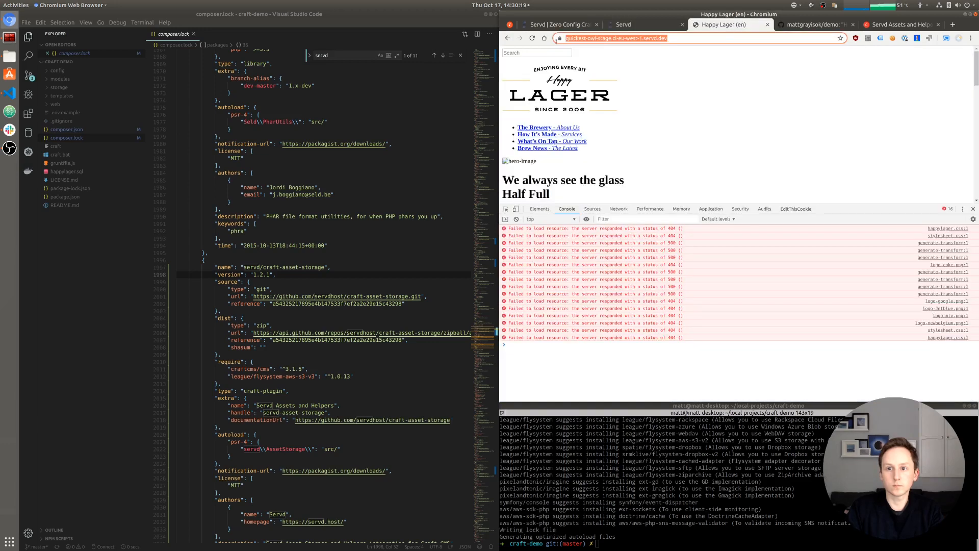
click(532, 38)
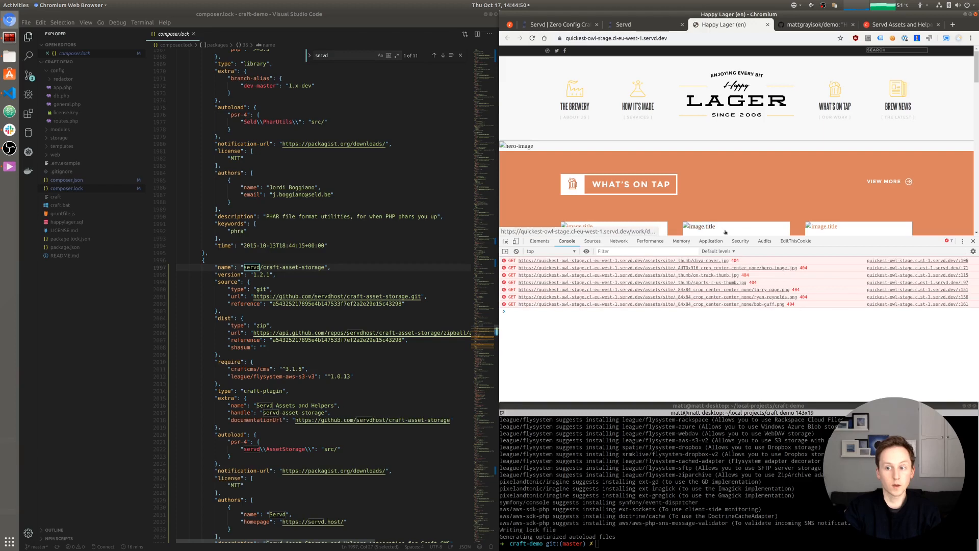
click(974, 241)
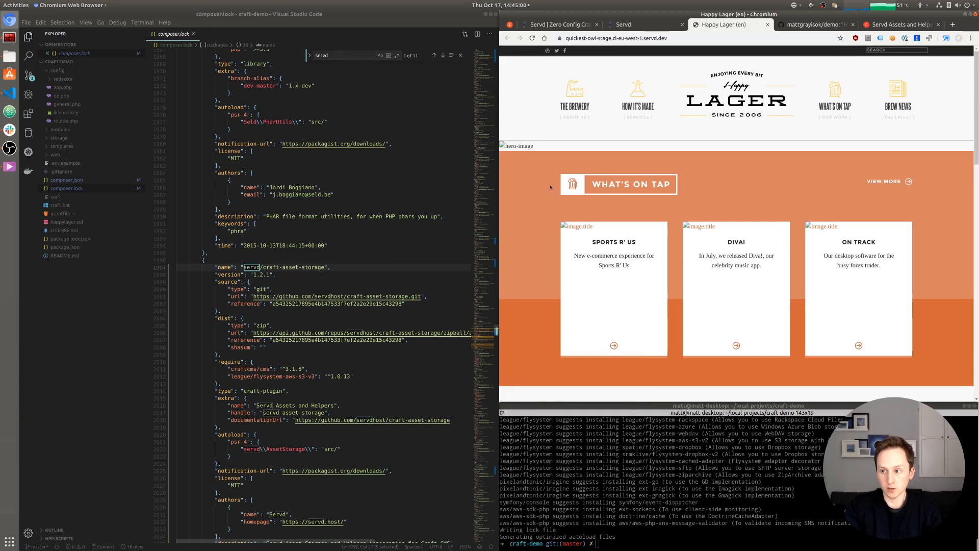
scroll(547, 185, down, 9)
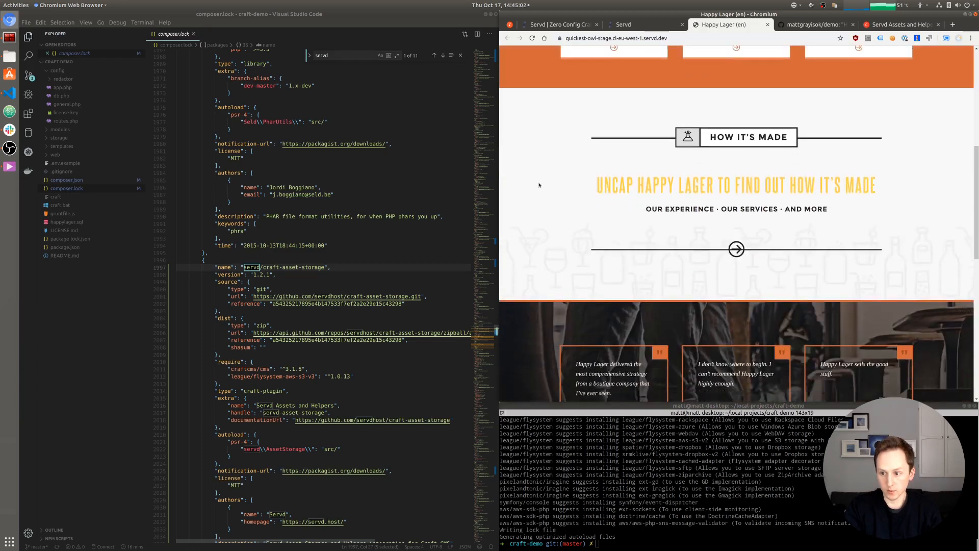
scroll(539, 186, down, 5)
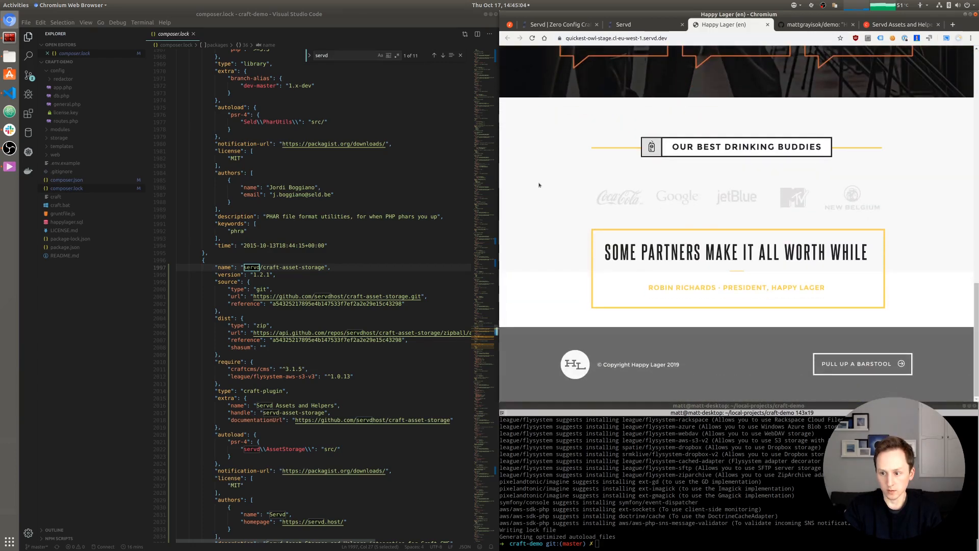
scroll(539, 186, up, 6)
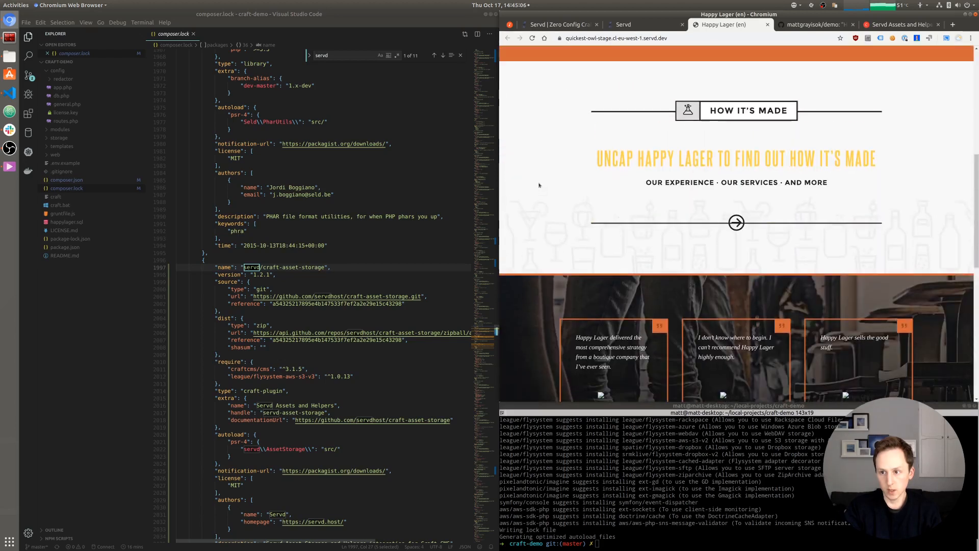
scroll(539, 186, up, 5)
- Browse the How It's Made and What's On Tap pages
click(638, 106)
scroll(597, 274, down, 10)
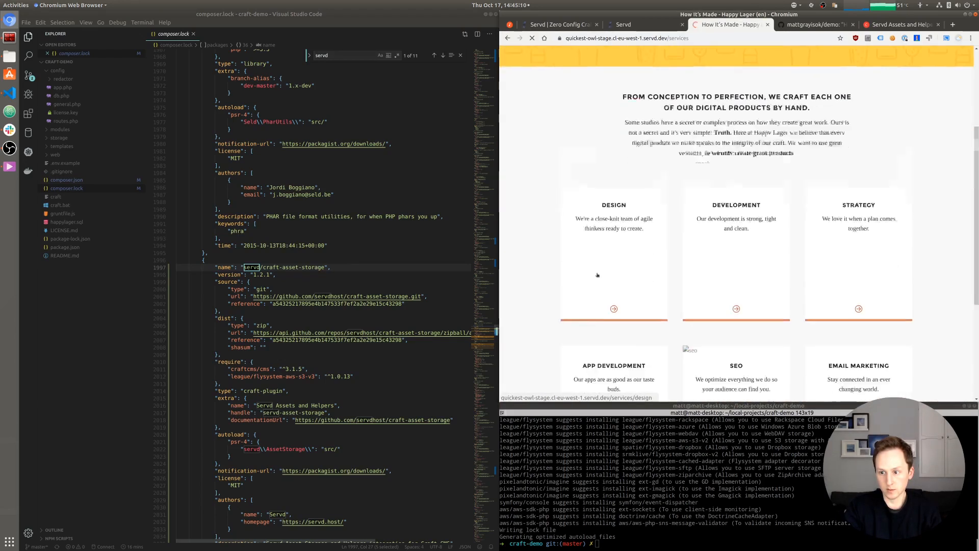
scroll(597, 274, up, 10)
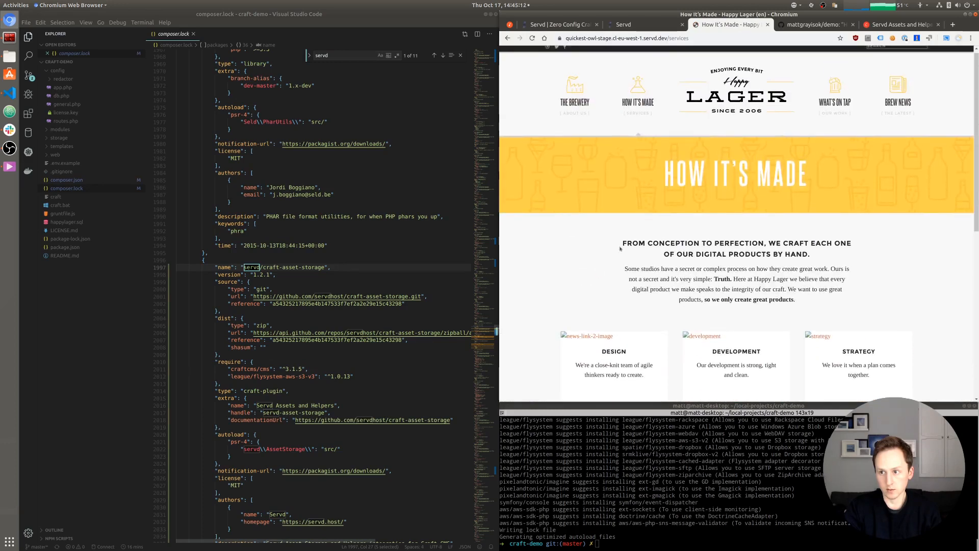
click(826, 106)
scroll(679, 243, down, 10)
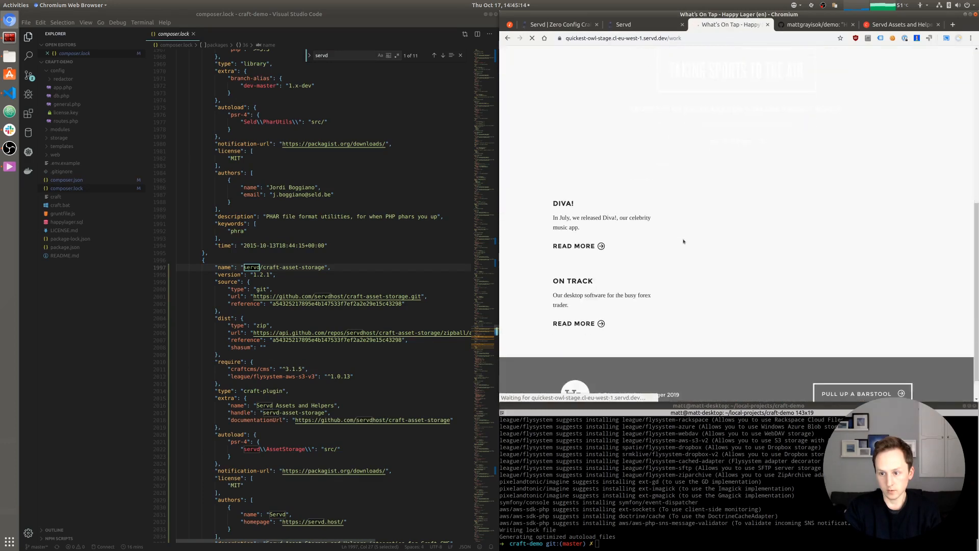
scroll(679, 243, up, 10)
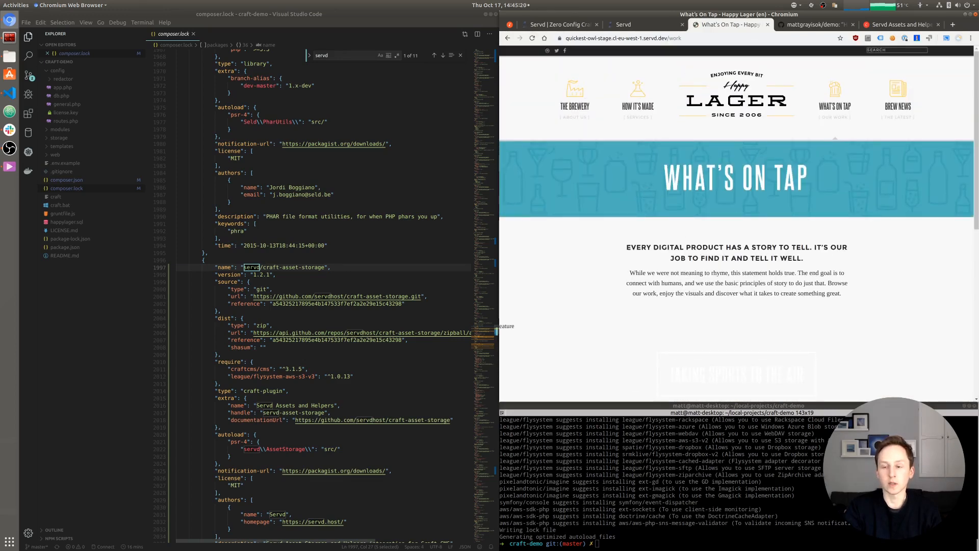
- Search the site for 'test', then for 'beer', which returns no results
click(882, 51)
text(test)
key(Return)
click(820, 102)
scroll(669, 240, down, 3)
scroll(669, 240, up, 3)
click(881, 51)
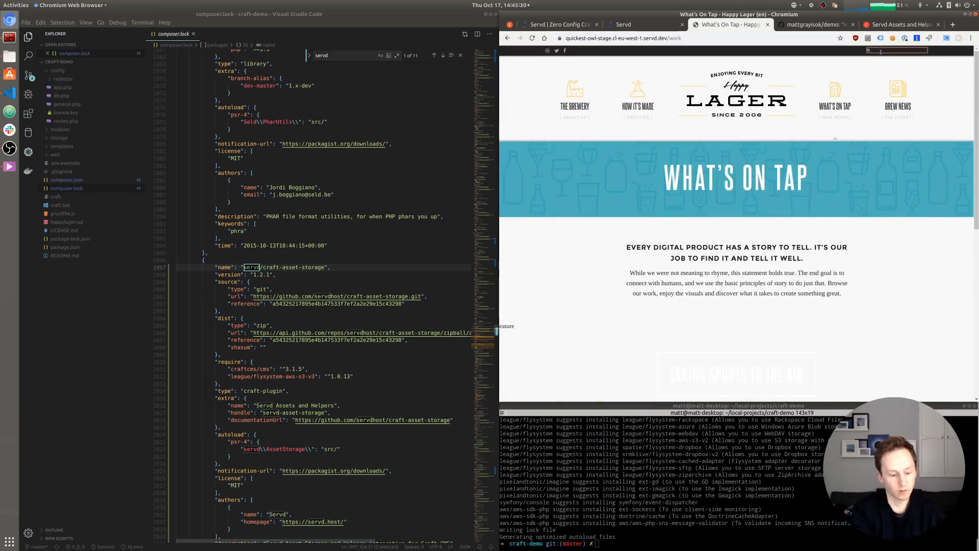
key(Return)
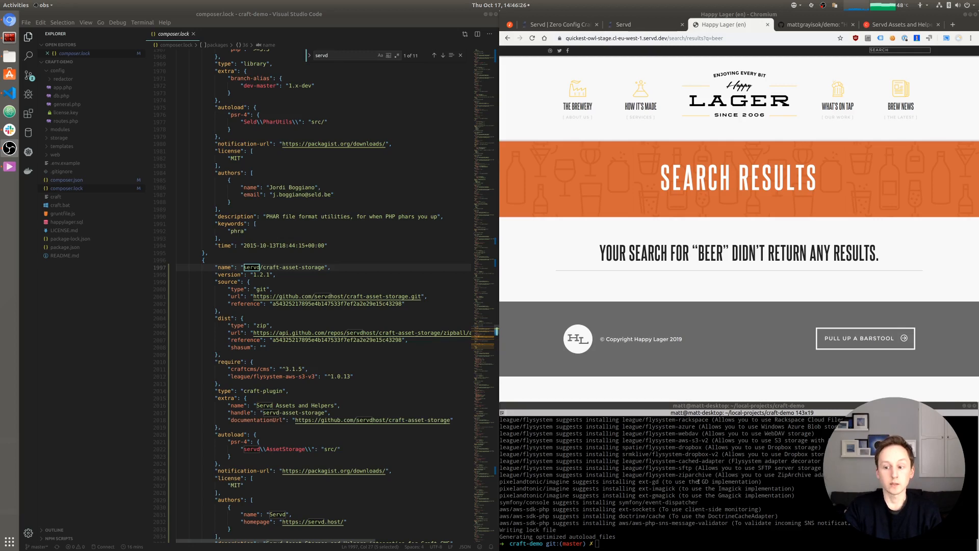
- Check git status, commit all changes as 'Added servd asset helper plugin', and push to master
click(656, 484)
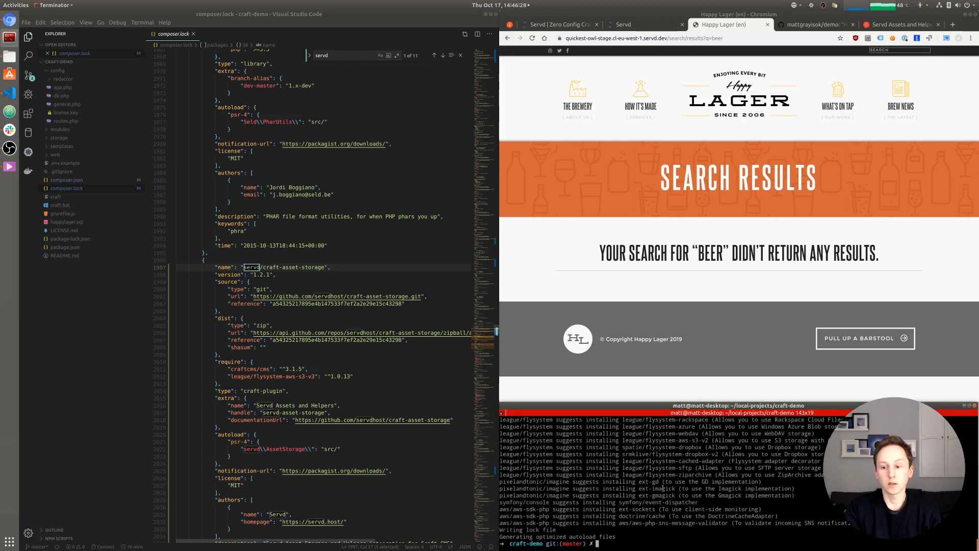
text(gst)
key(Return)
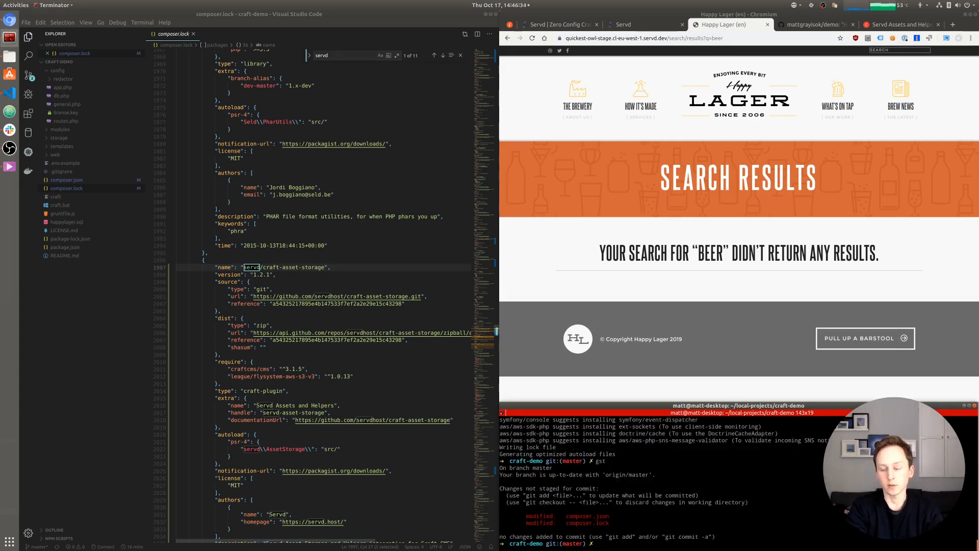
text(git add .)
key(Return)
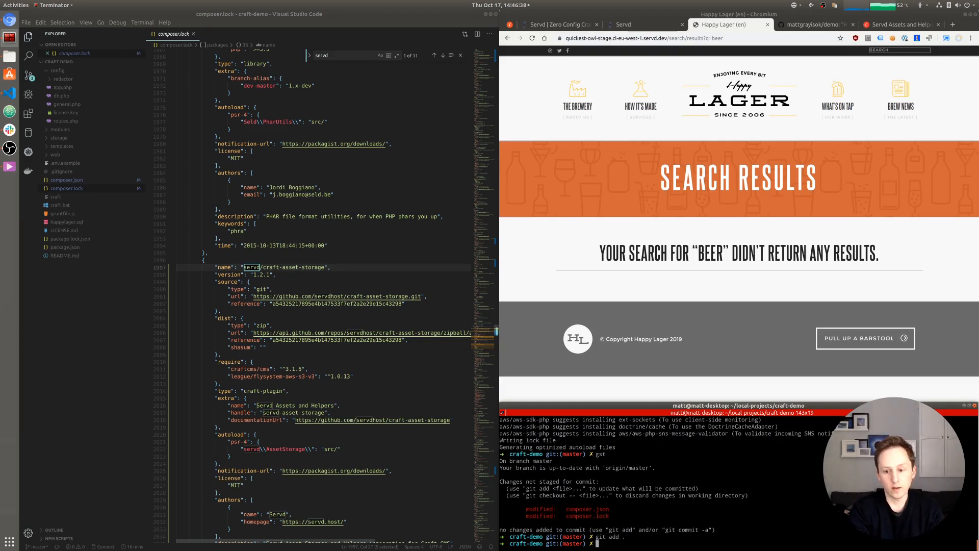
text(git commi)
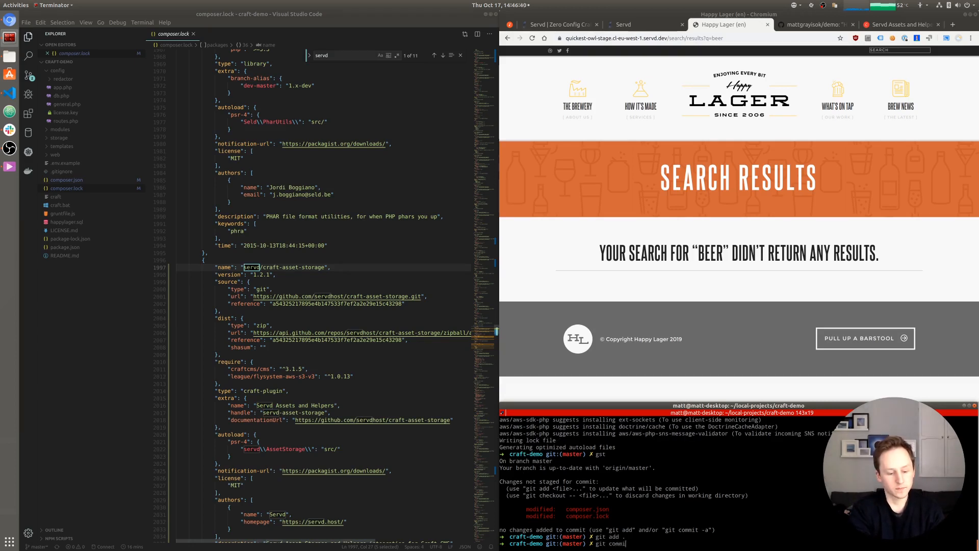
text(t -m "Ad)
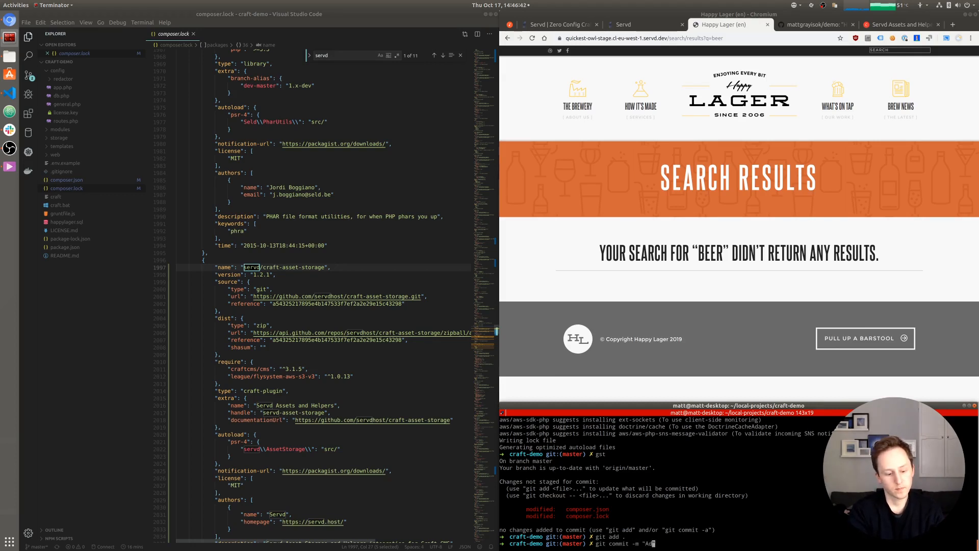
text(ded servd )
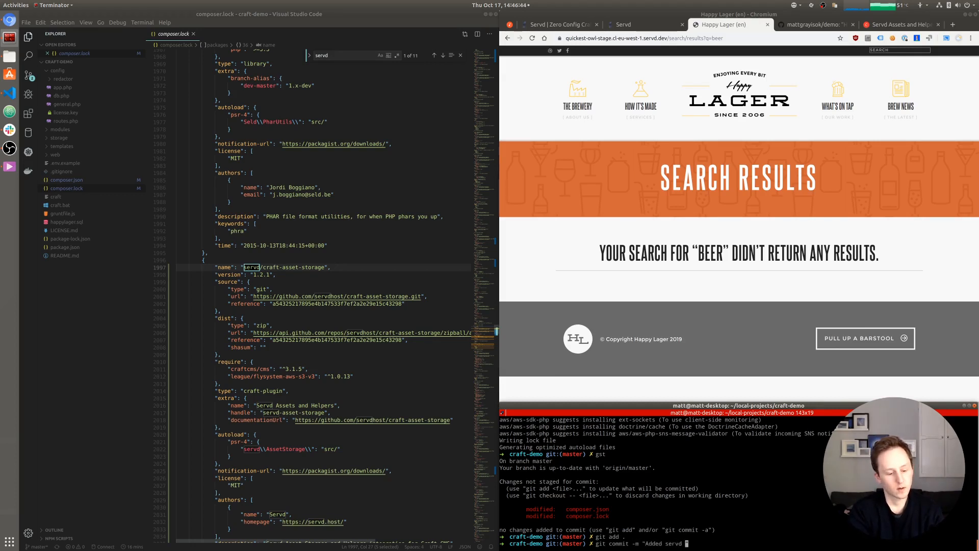
text(asset helper plugin)
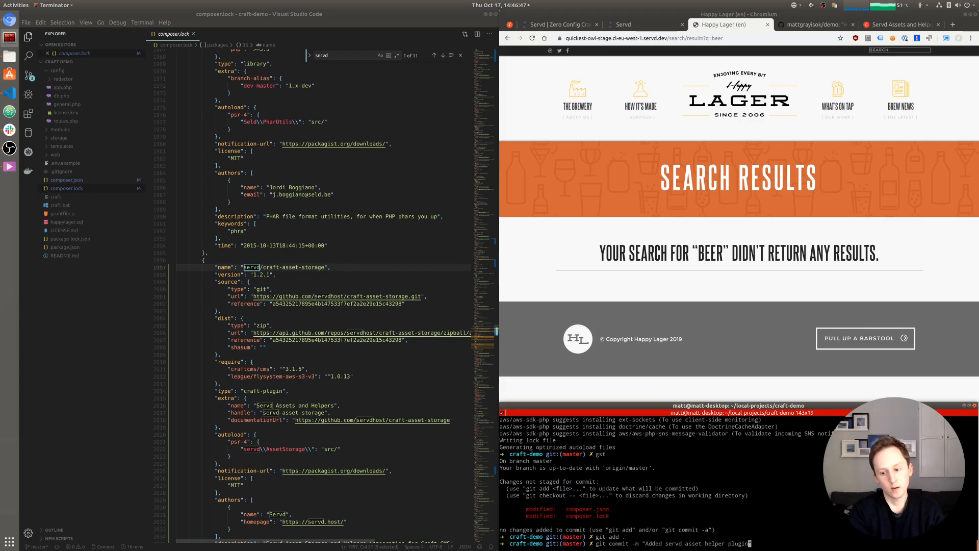
key(Return)
text(git push)
key(Return)
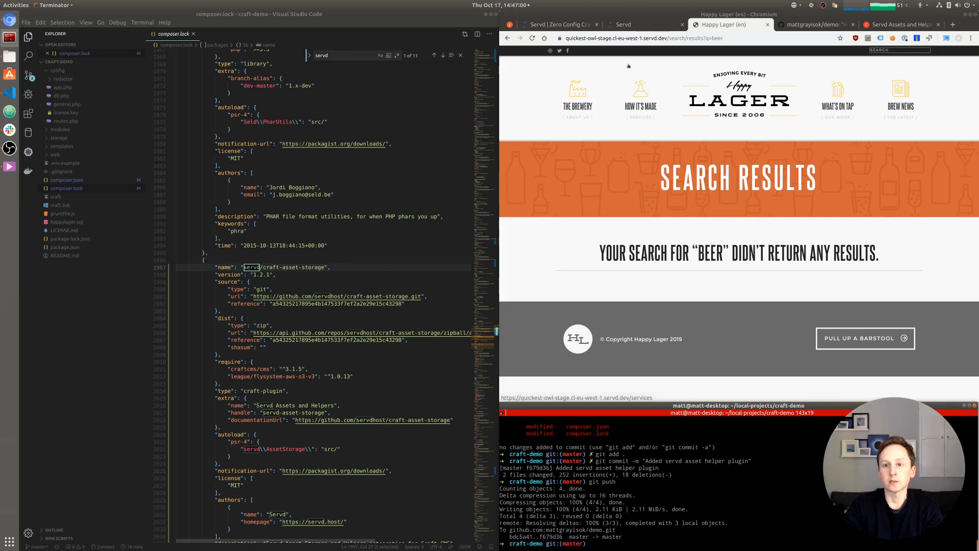
- Start a new staging bundle from the 'Added servd asset helper plugin' commit
click(630, 25)
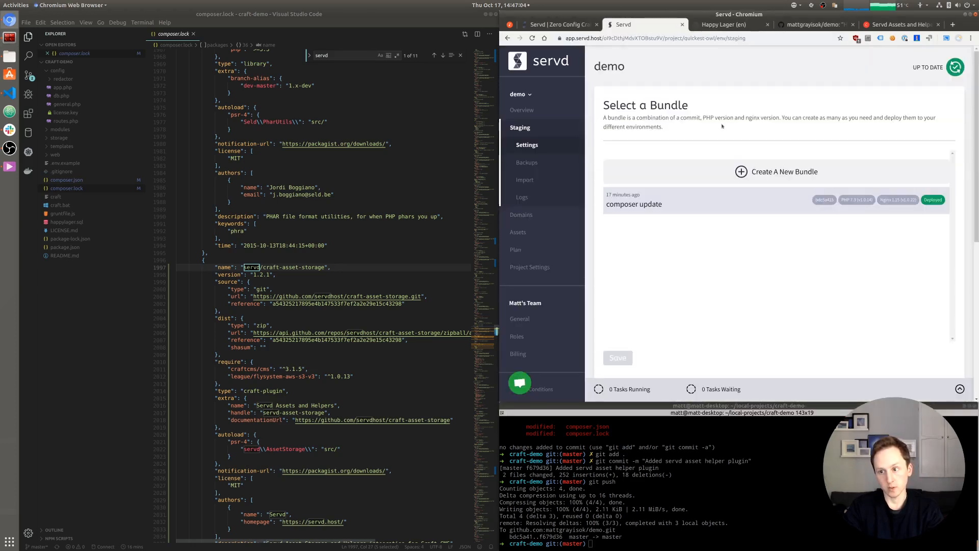
click(738, 173)
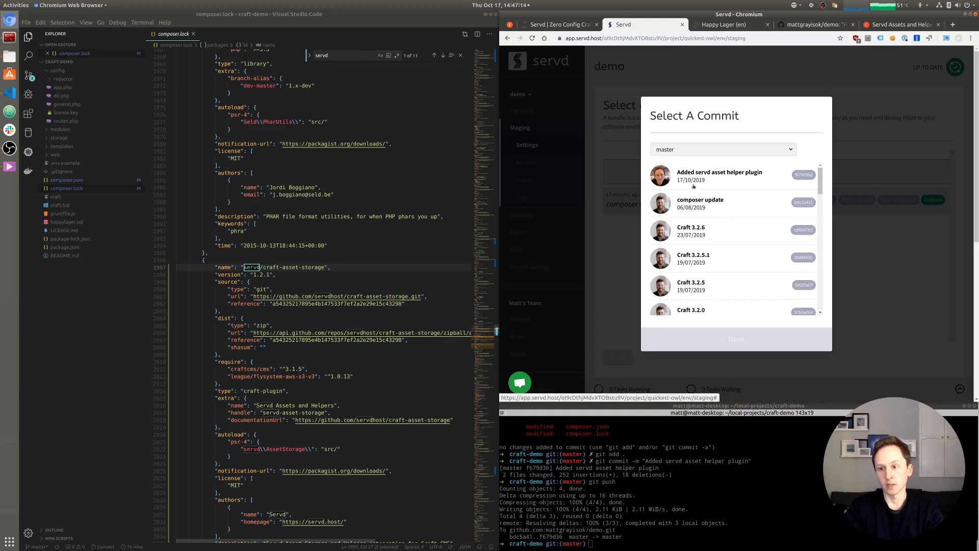
click(731, 177)
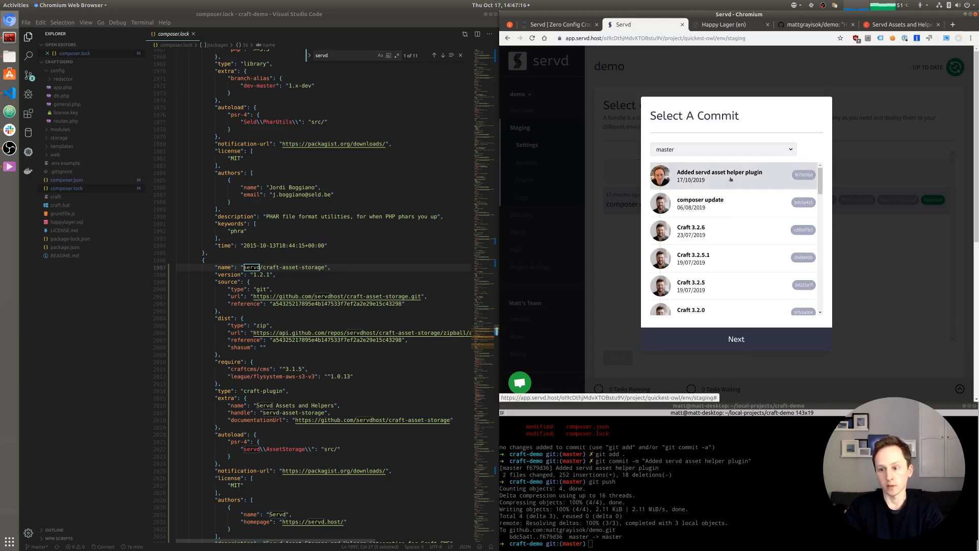
click(730, 340)
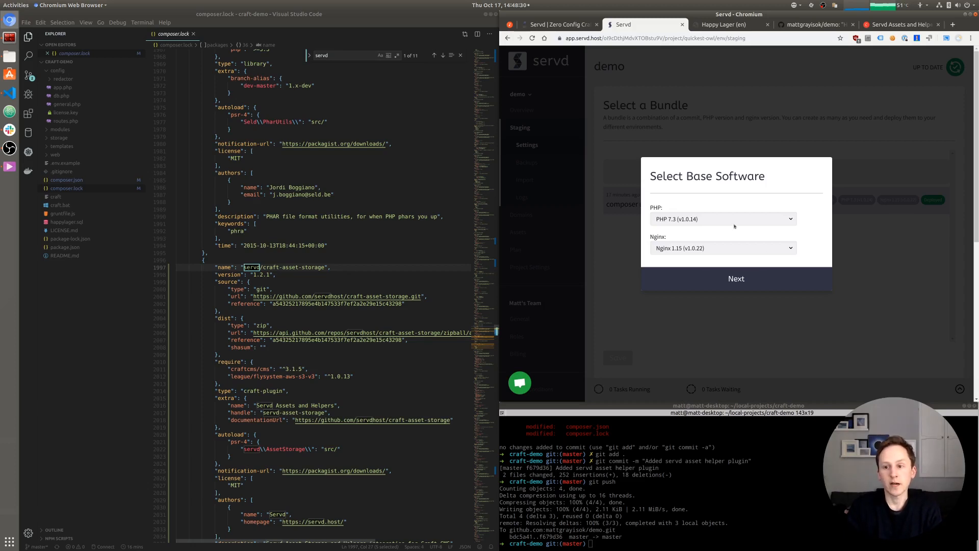
- Accept PHP 7.3 and Nginx 1.15, then confirm the directory map to build the bundle
click(740, 280)
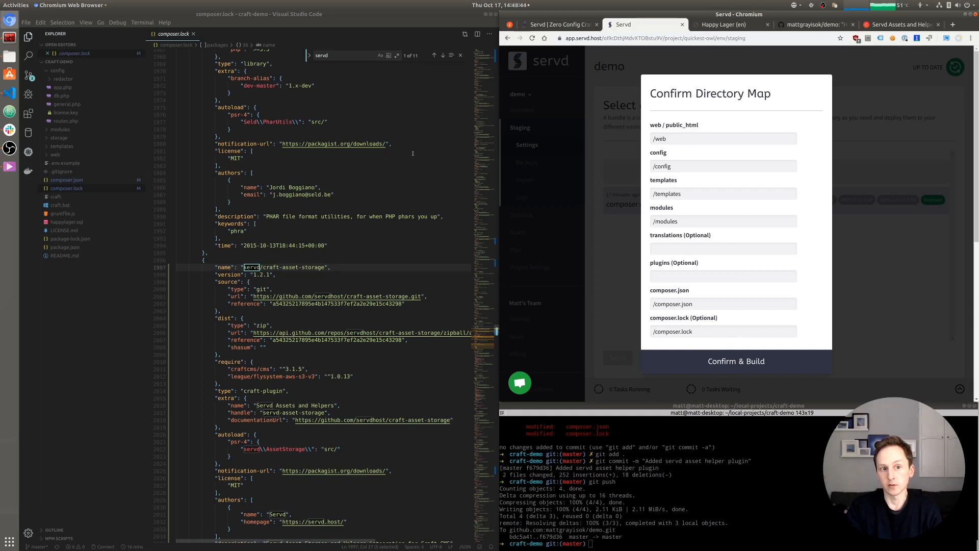
click(748, 362)
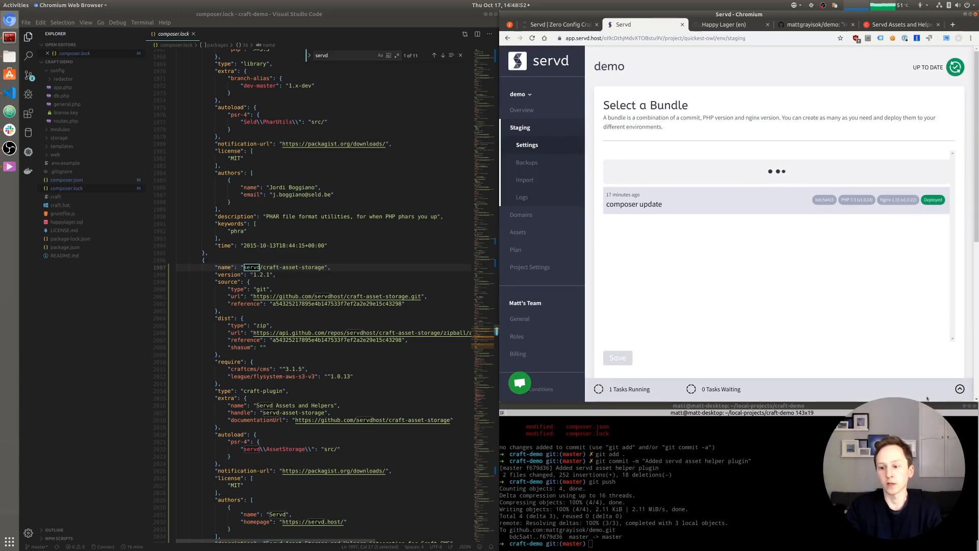
- Watch the build in the tasks list until the 'Added servd asset helper plugin' bundle appears
click(960, 390)
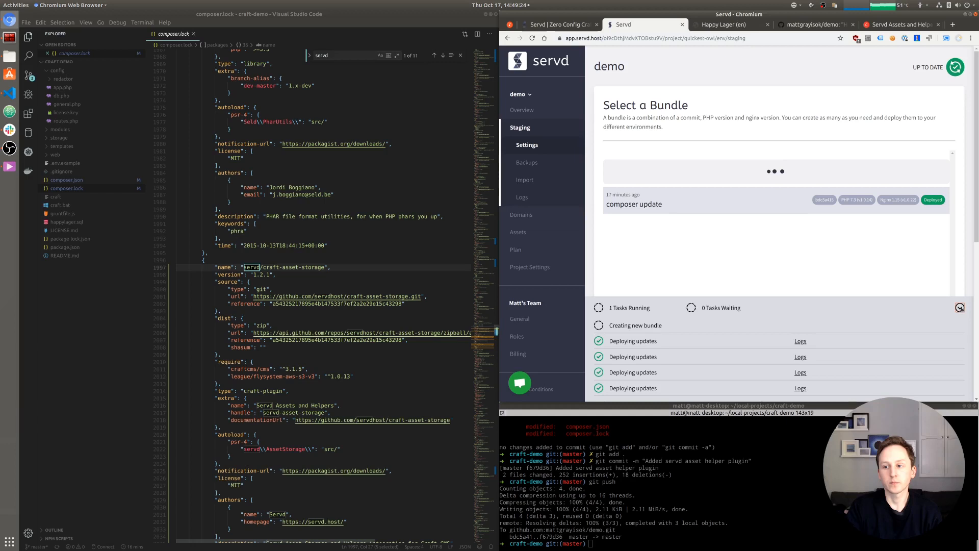
click(960, 308)
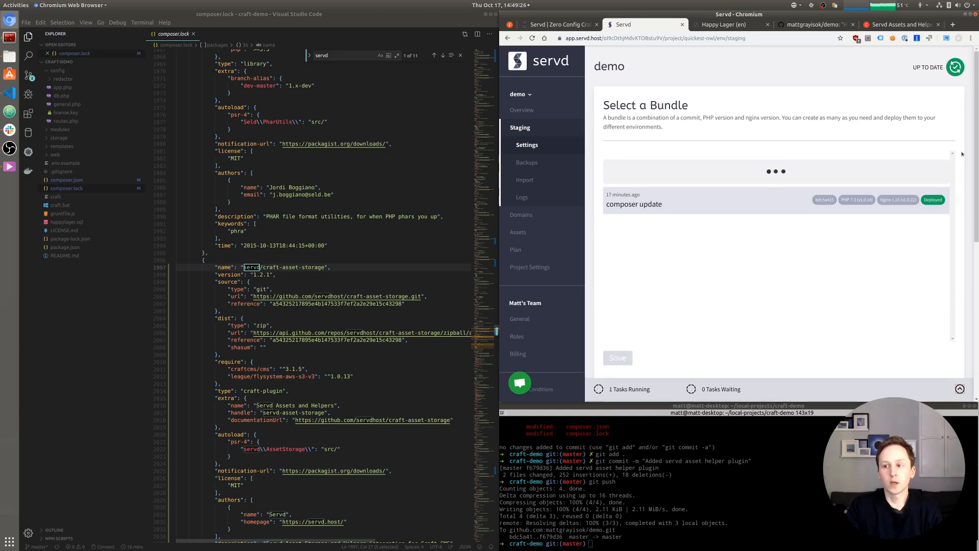
scroll(962, 154, down, 2)
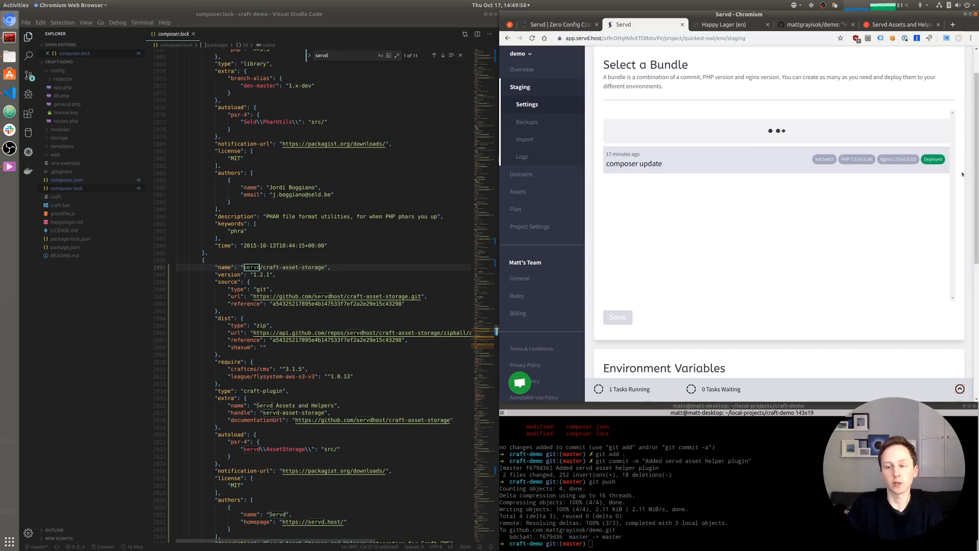
scroll(965, 153, up, 2)
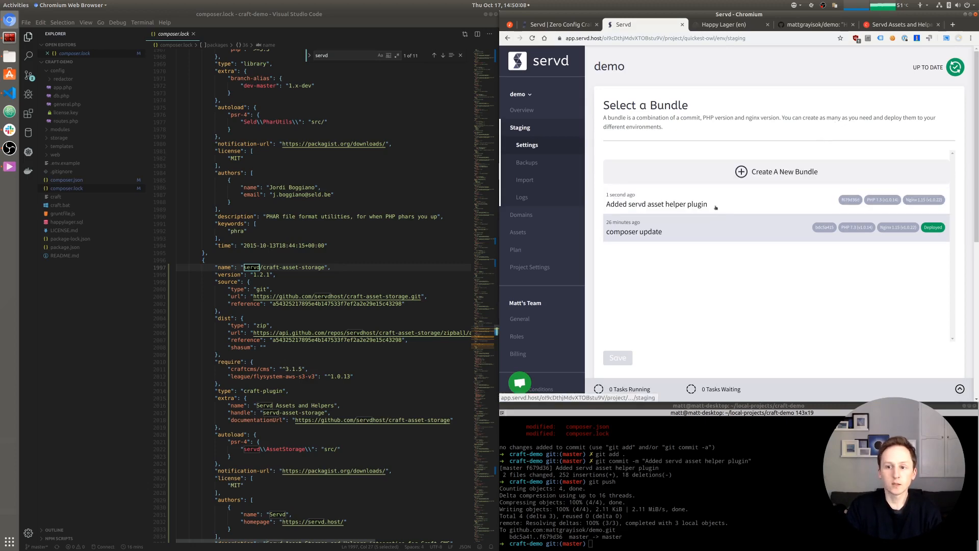
- Select the 'Added servd asset helper plugin' bundle for staging and sync the staging environment
click(669, 205)
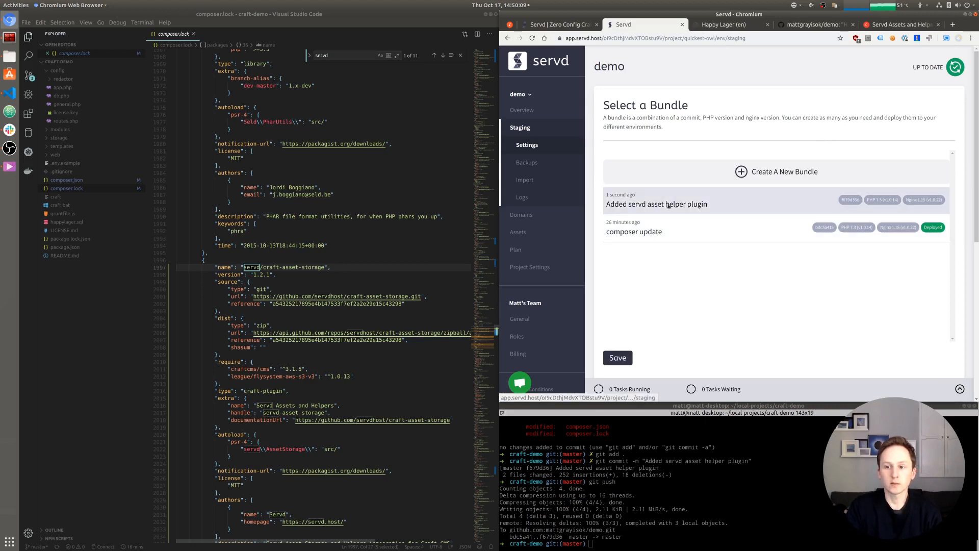
click(623, 359)
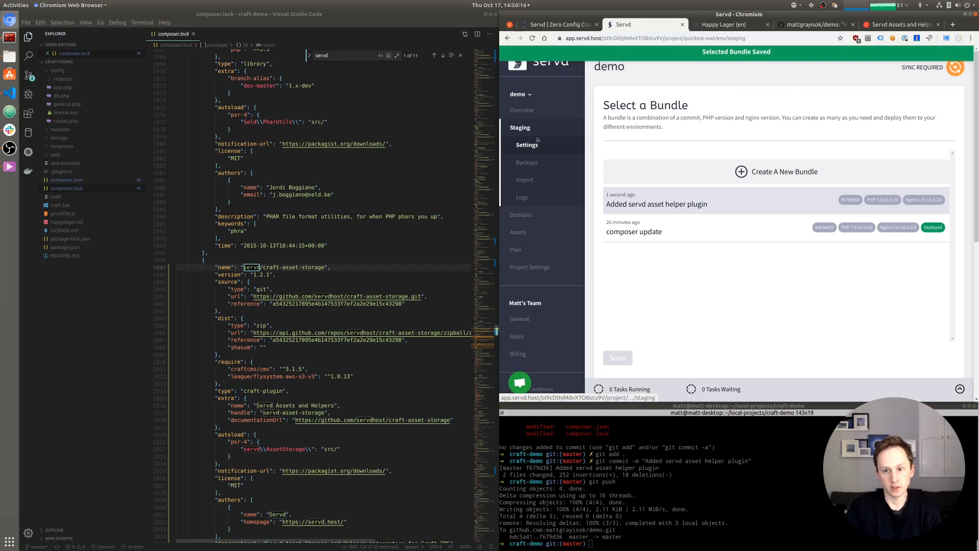
click(955, 69)
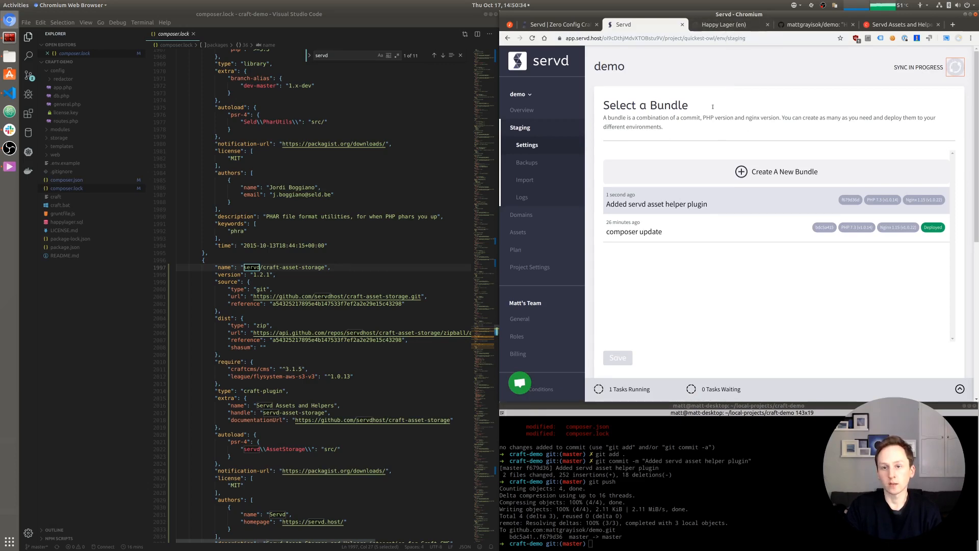
- Reload the Happy Lager staging site, check Servd's bundle list, then reload the staging page again
click(727, 25)
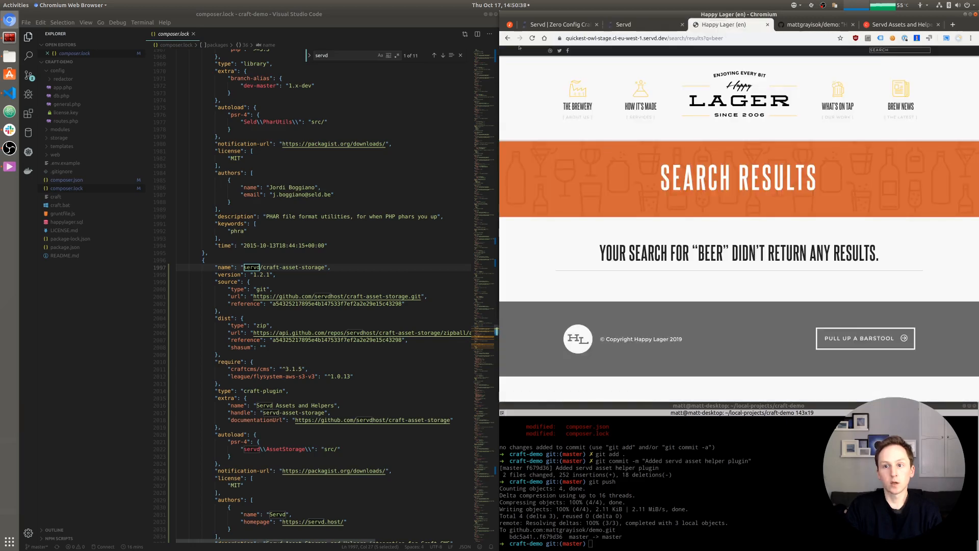
click(532, 38)
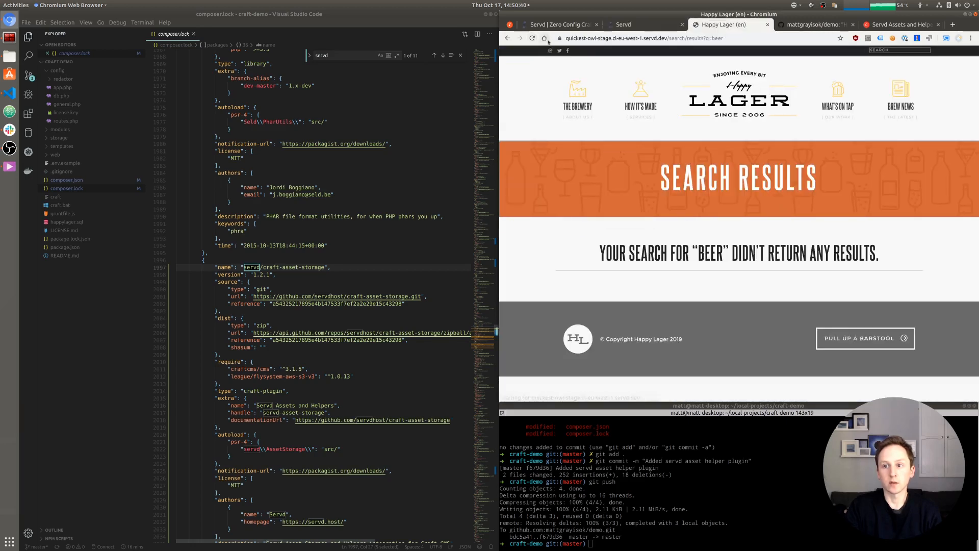
click(623, 25)
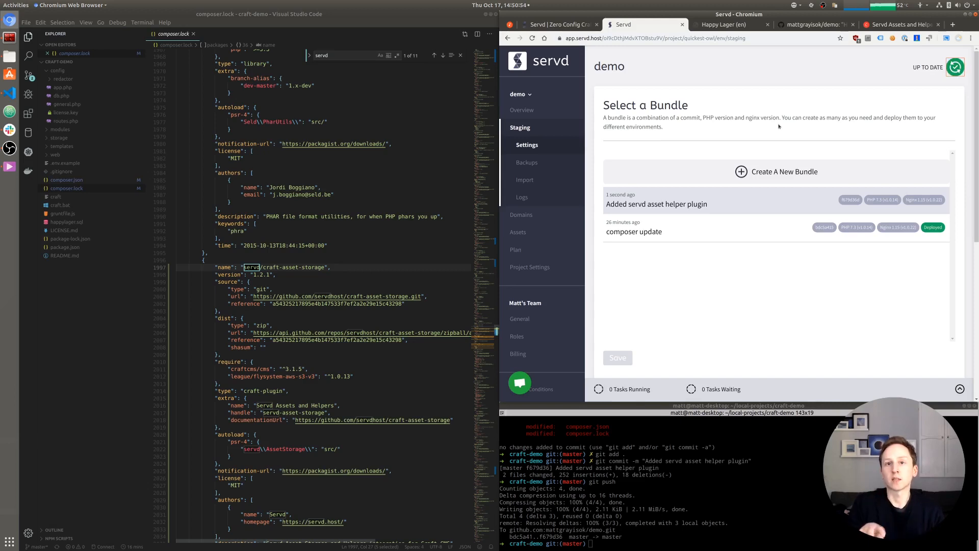
click(731, 26)
click(533, 38)
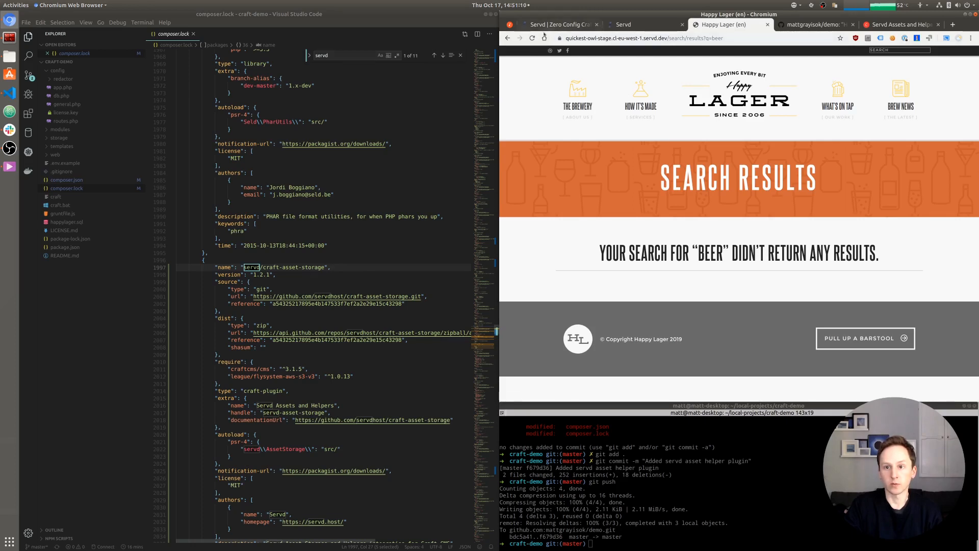
- Go to /admin and install the Servd Assets and Helpers plugin from Settings › Plugins
drag(670, 40, 746, 40)
text(adm)
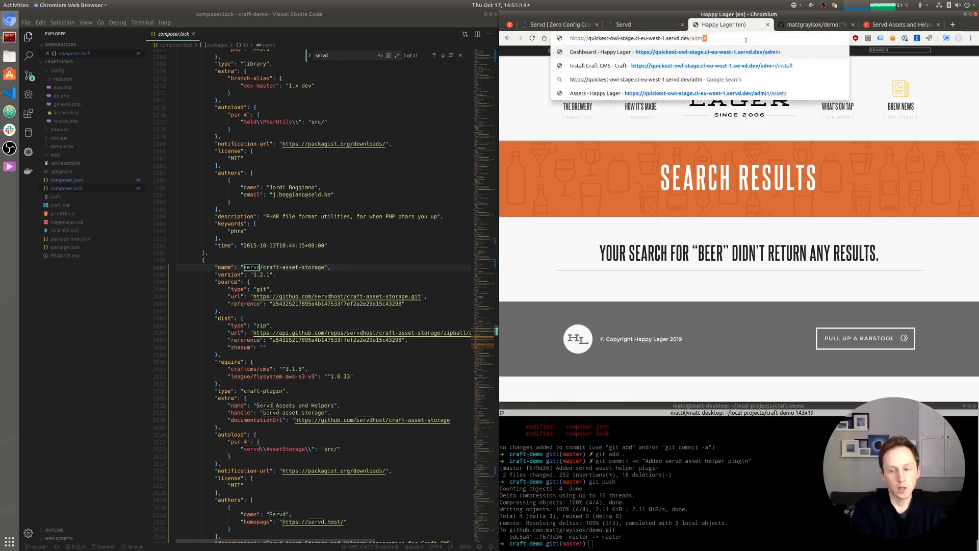
text(in/)
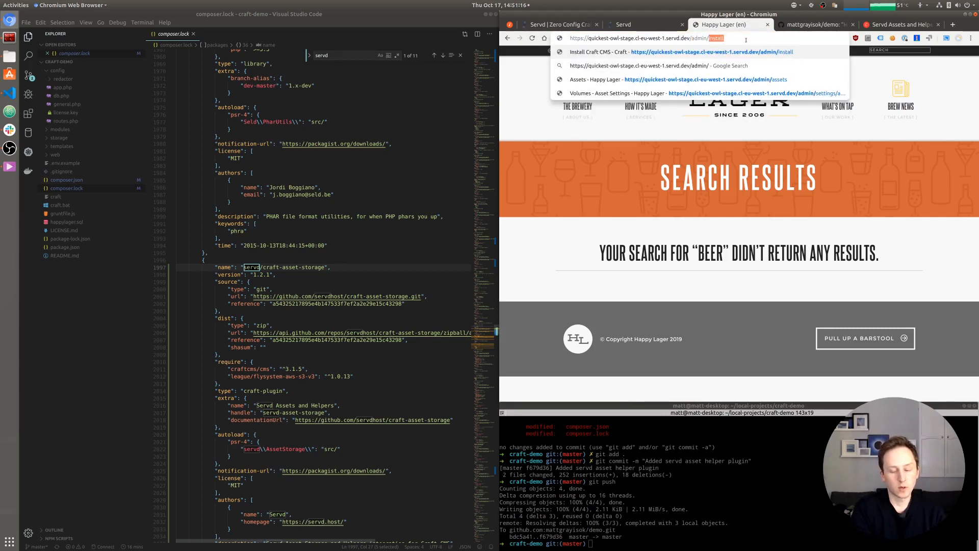
key(Return)
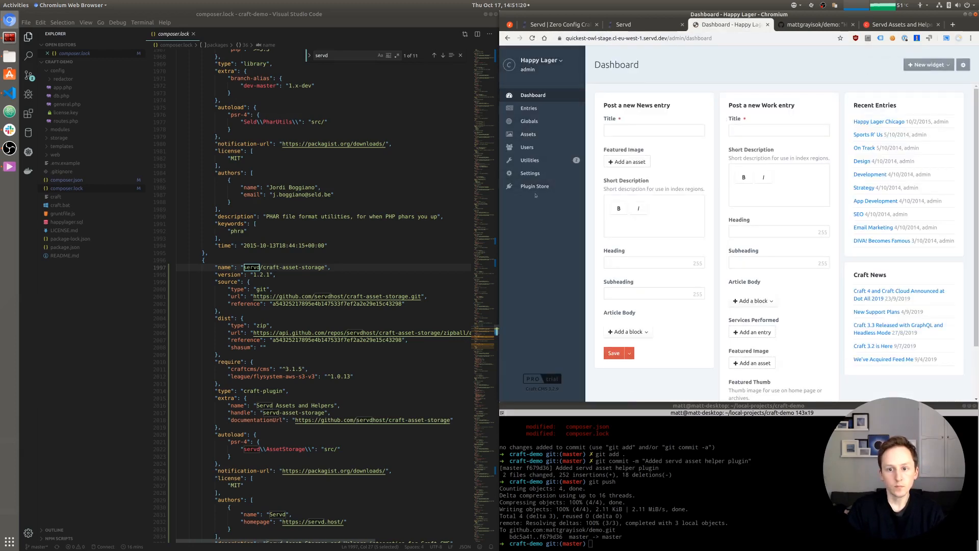
click(530, 173)
click(851, 123)
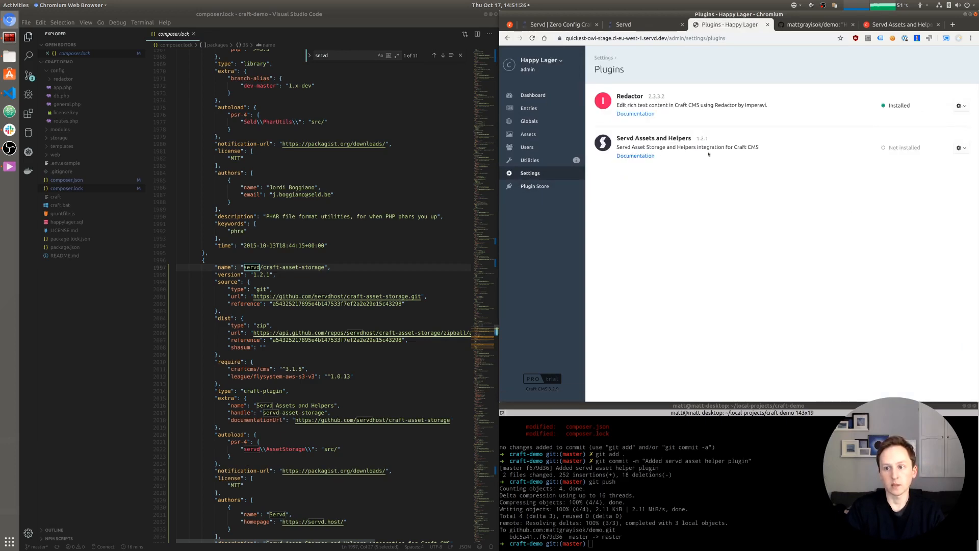
click(961, 148)
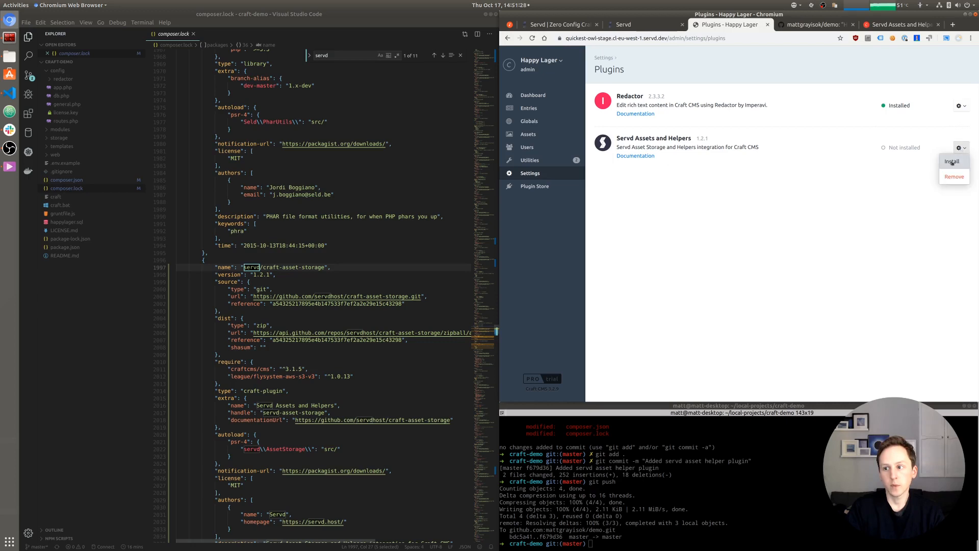
click(953, 163)
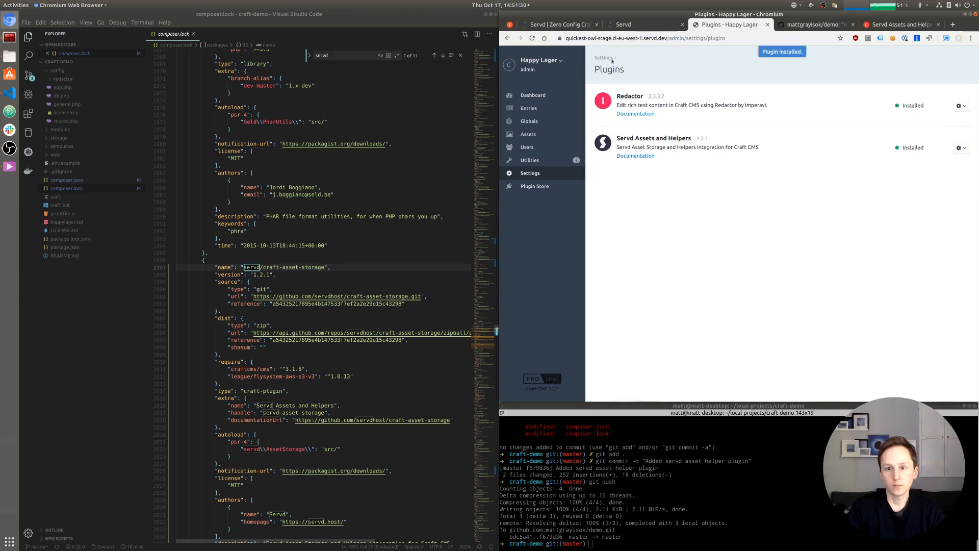
- Open the Site Assets volume settings, then find the base URL requirement in the plugin's Setup notes
click(550, 179)
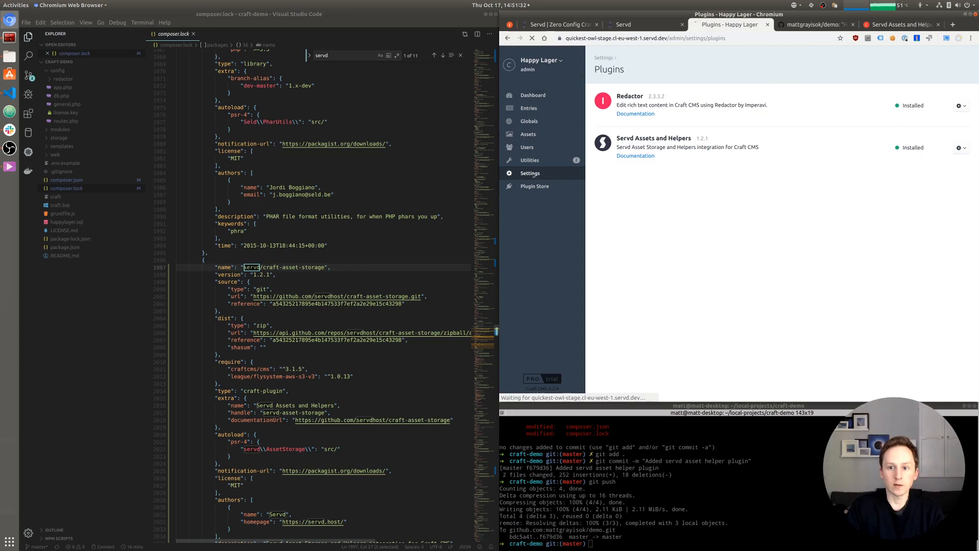
click(711, 193)
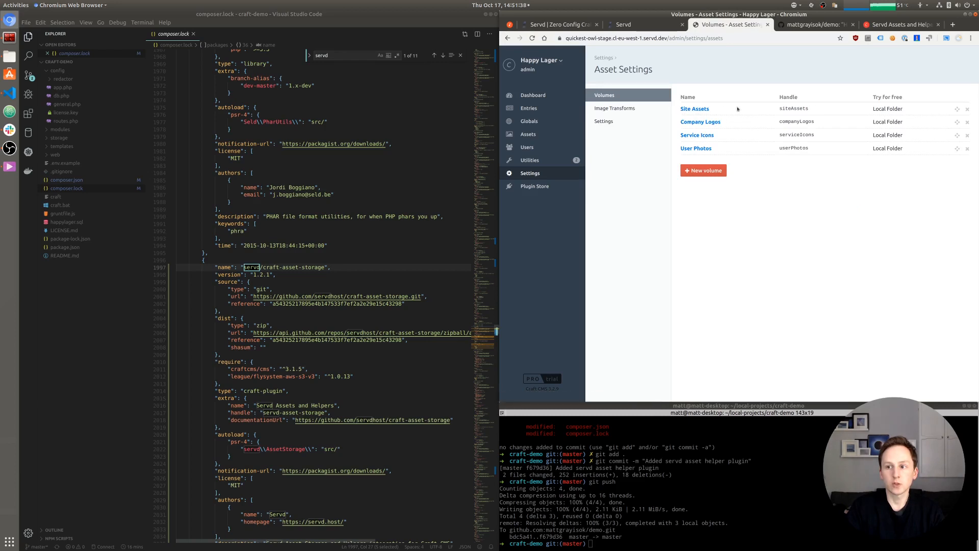
click(695, 109)
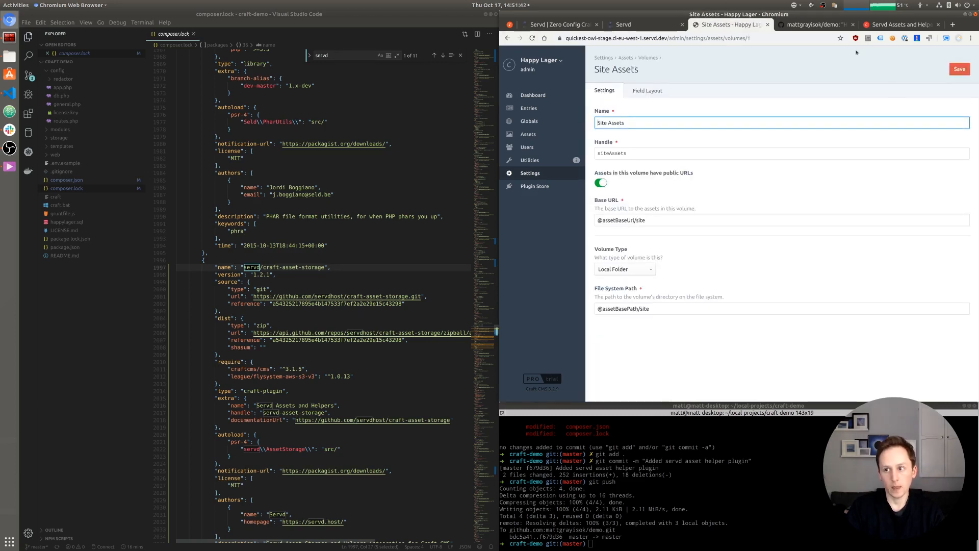
click(898, 25)
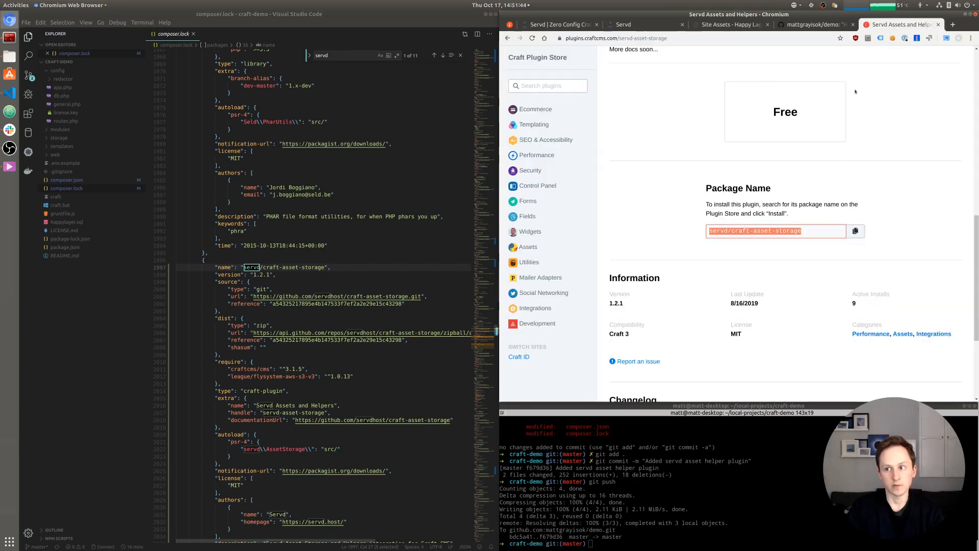
scroll(698, 156, up, 10)
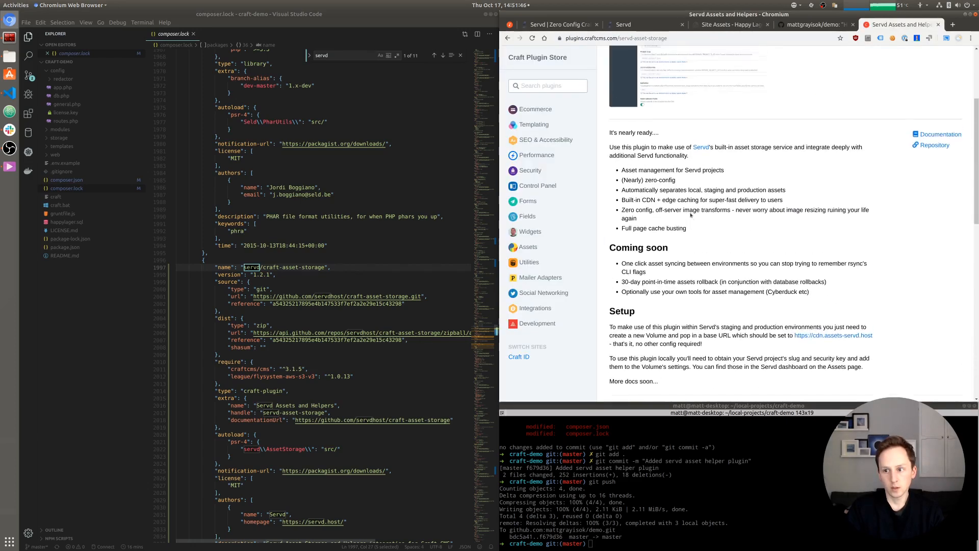
scroll(691, 214, down, 2)
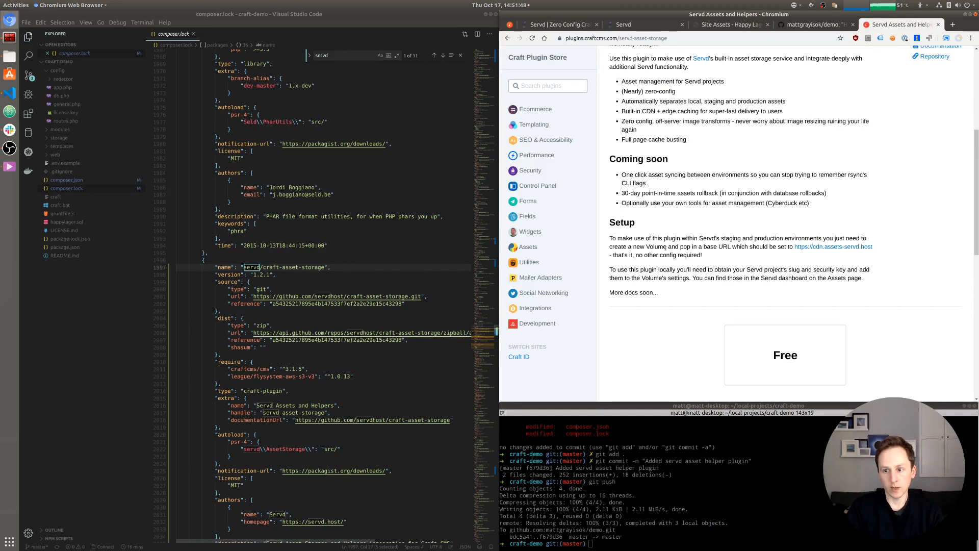
drag(699, 246, 733, 247)
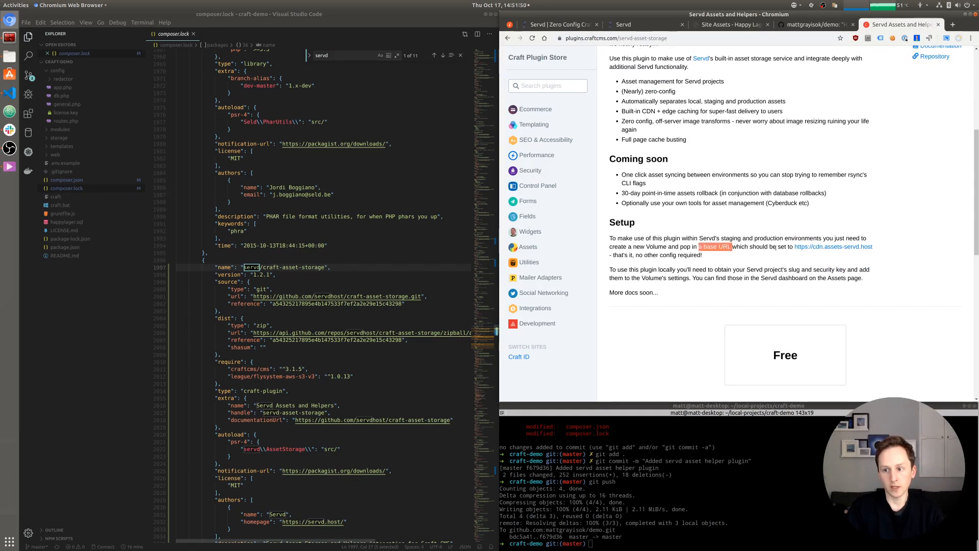
drag(795, 247, 874, 248)
key(ctrl+c)
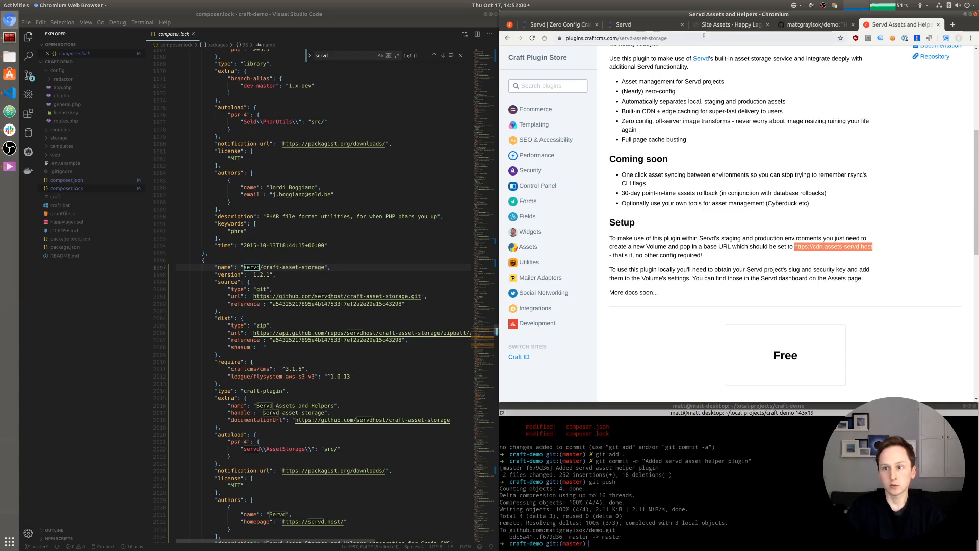
click(727, 25)
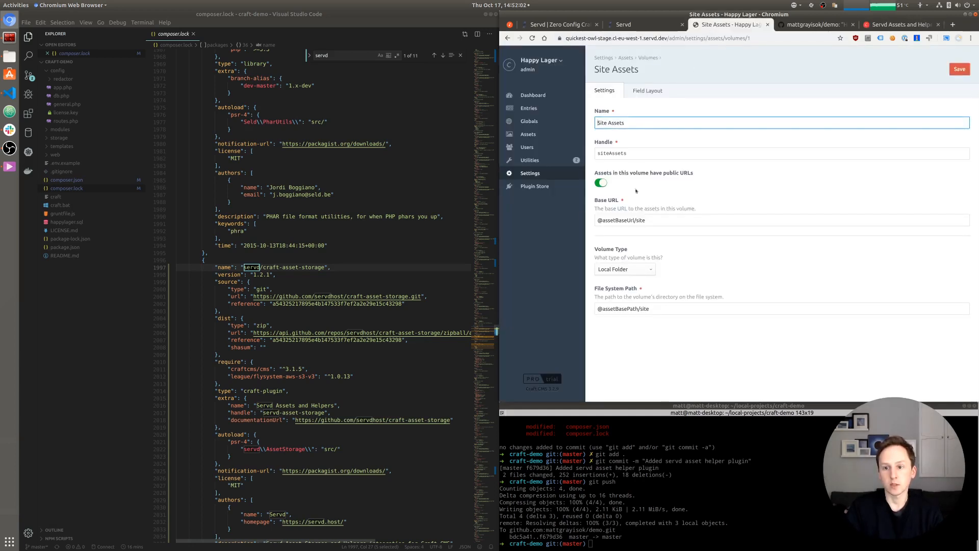
click(640, 220)
key(ctrl+a)
key(ctrl+v)
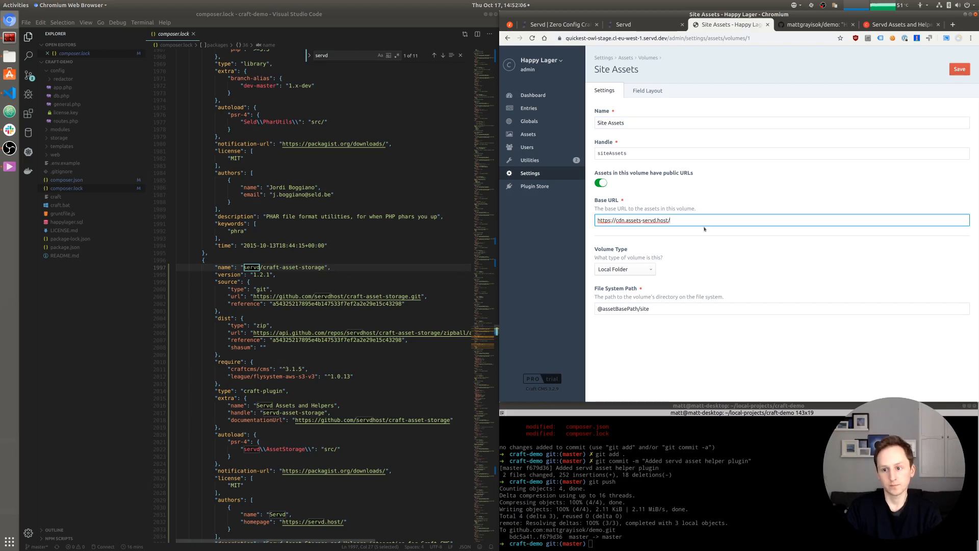
click(680, 239)
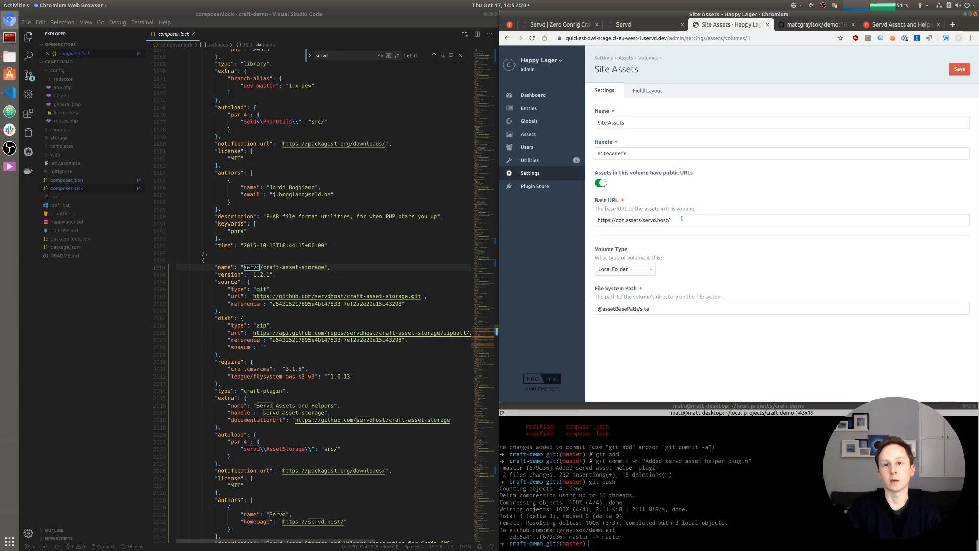
click(620, 271)
click(611, 286)
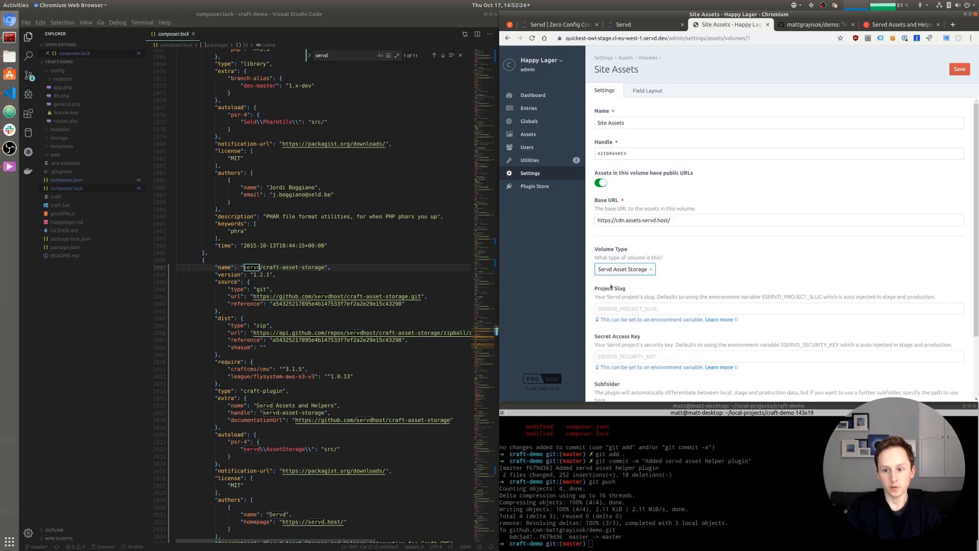
- Enter 'site' as the Subfolder and save the Site Assets volume
scroll(672, 261, down, 2)
scroll(671, 261, down, 2)
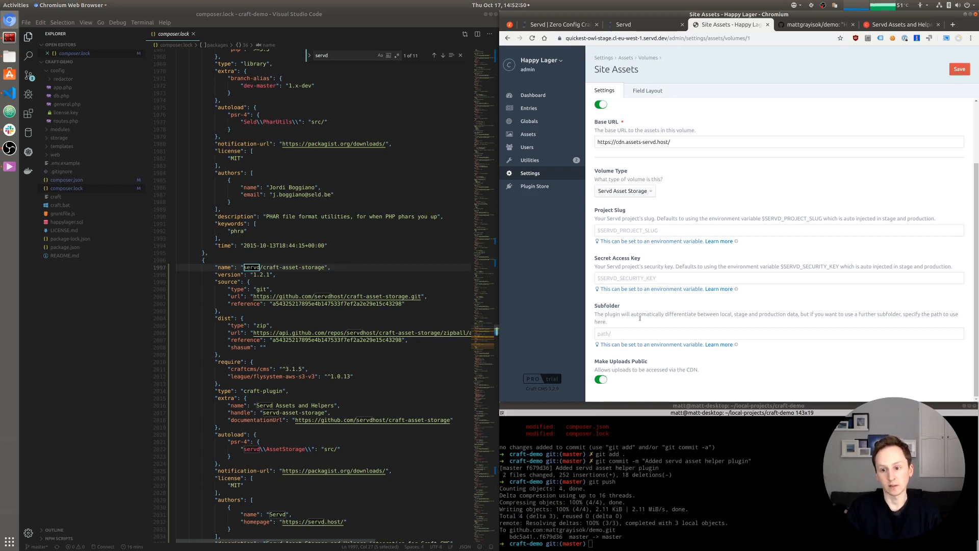
click(632, 333)
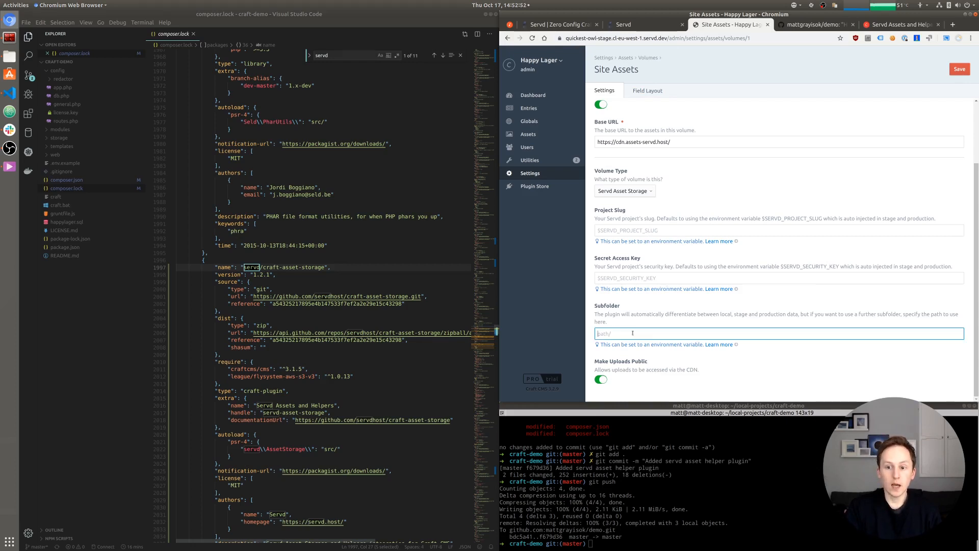
scroll(693, 203, up, 3)
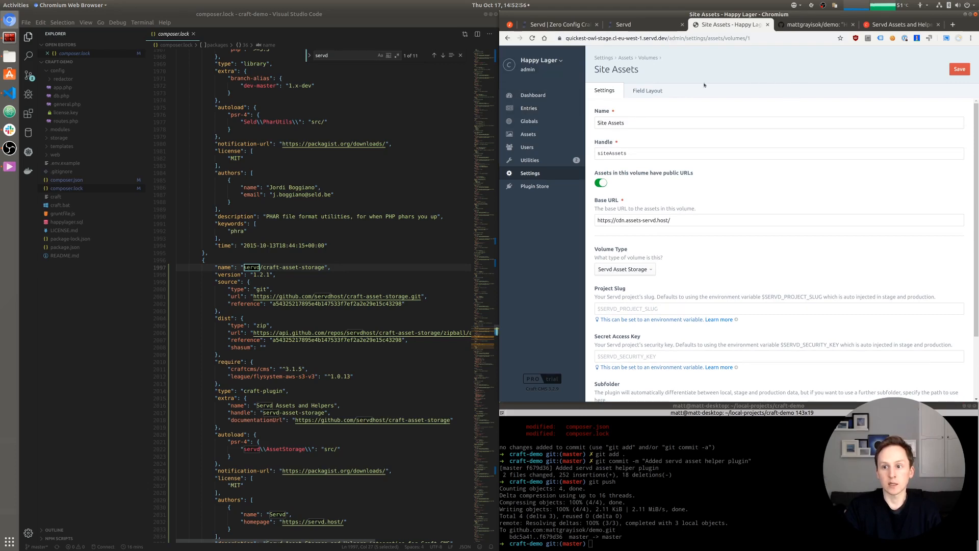
scroll(628, 349, down, 3)
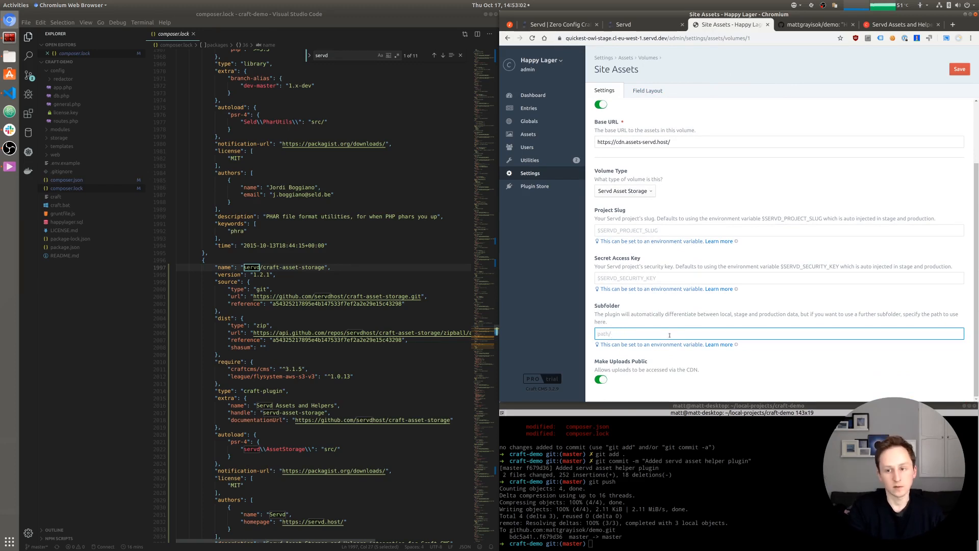
scroll(669, 153, up, 3)
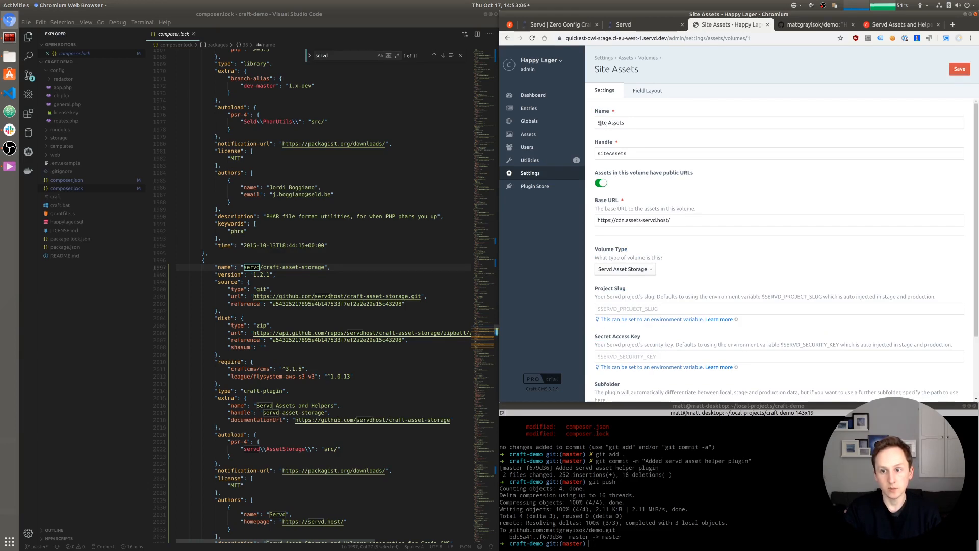
scroll(658, 250, down, 3)
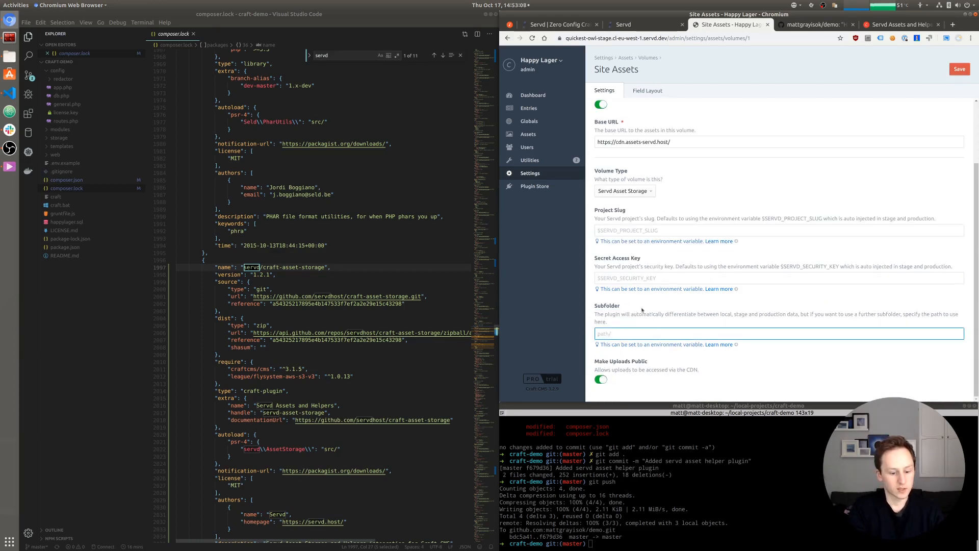
text(site)
click(616, 306)
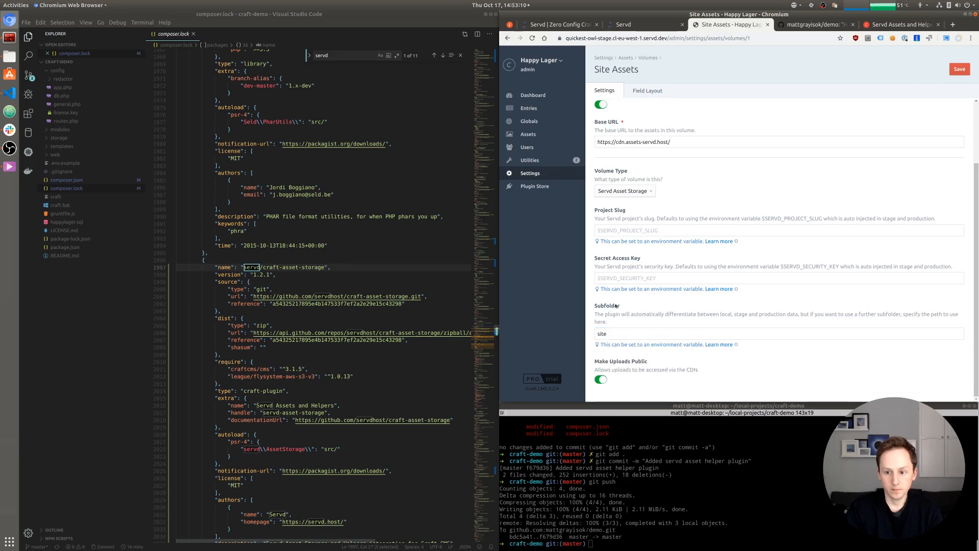
click(958, 69)
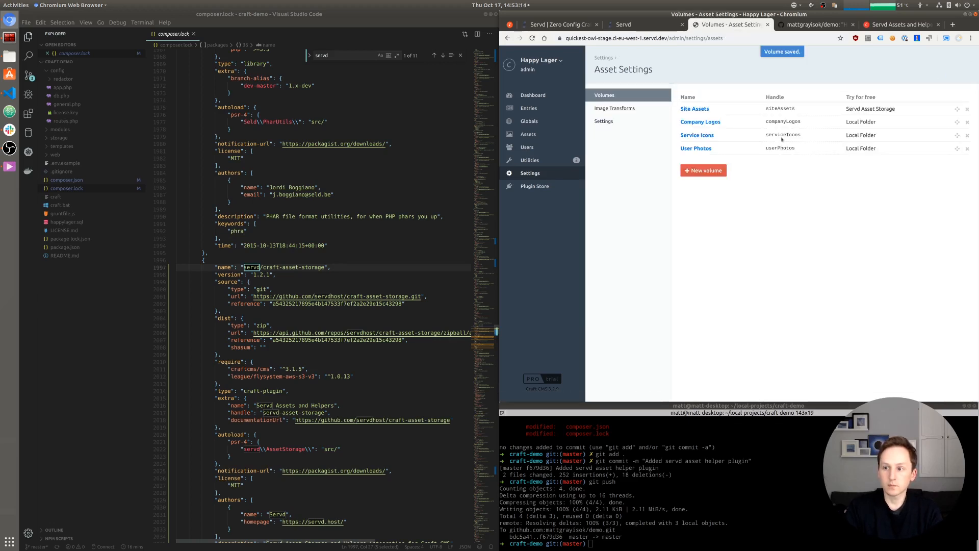
- Switch Company Logos to Servd Asset Storage with the CDN base URL and subfolder 'logos', and save
click(707, 123)
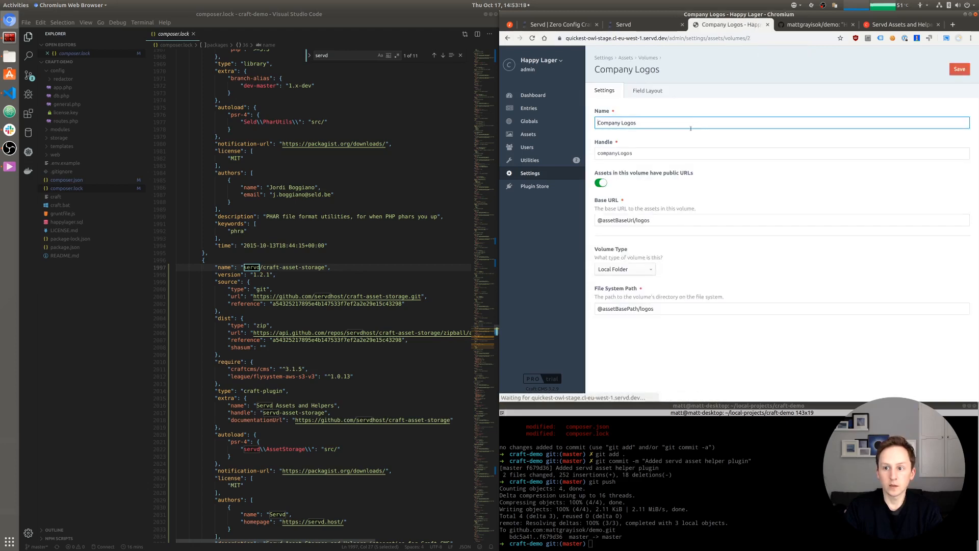
triple_click(665, 218)
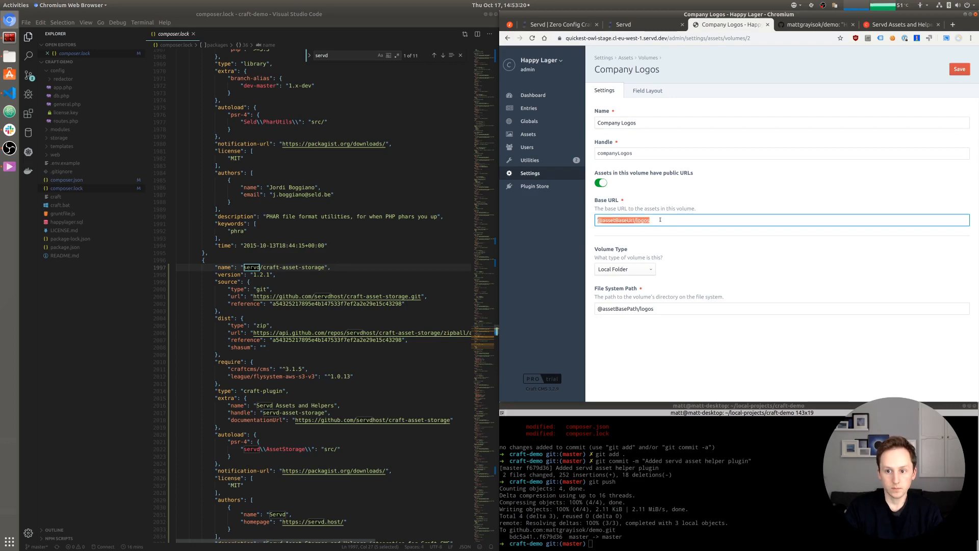
key(BackSpace)
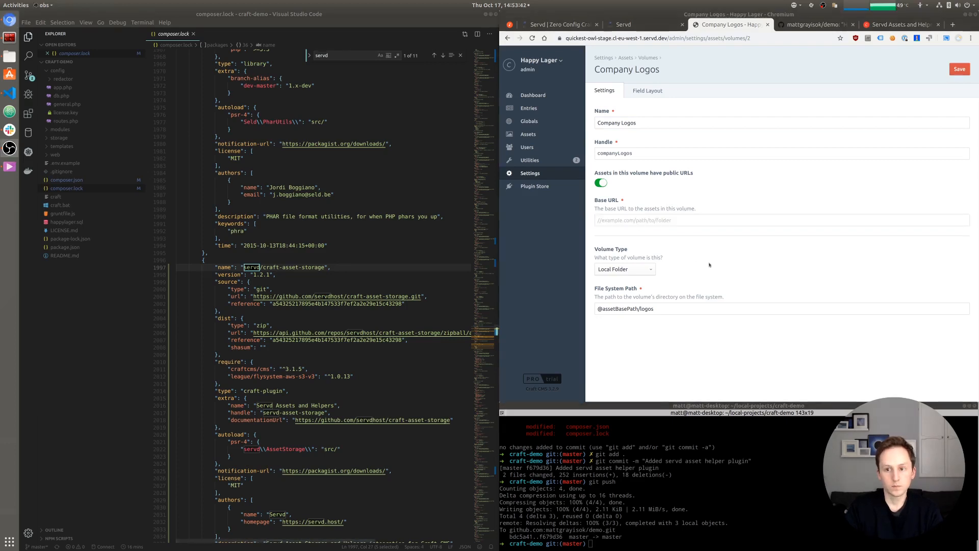
click(638, 220)
key(ctrl+v)
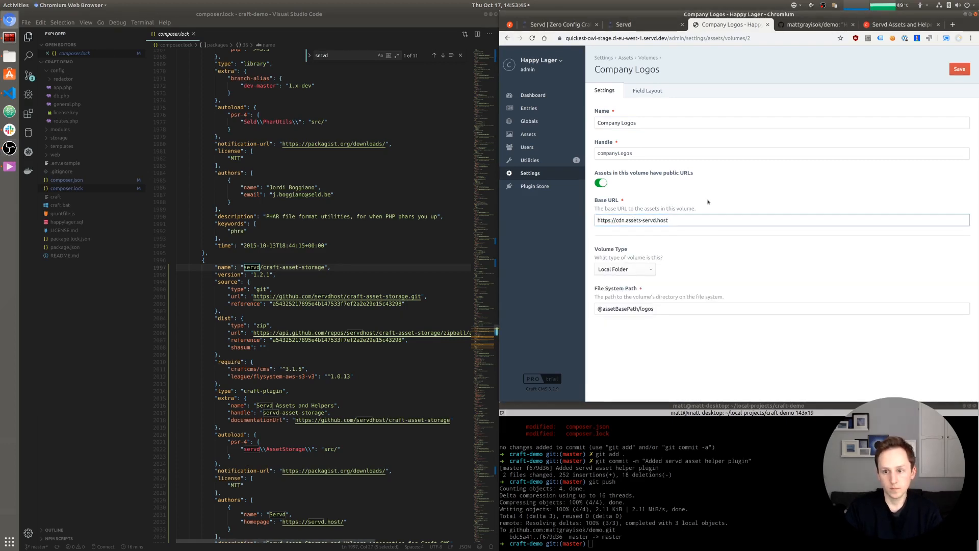
click(625, 270)
click(625, 282)
scroll(680, 290, down, 2)
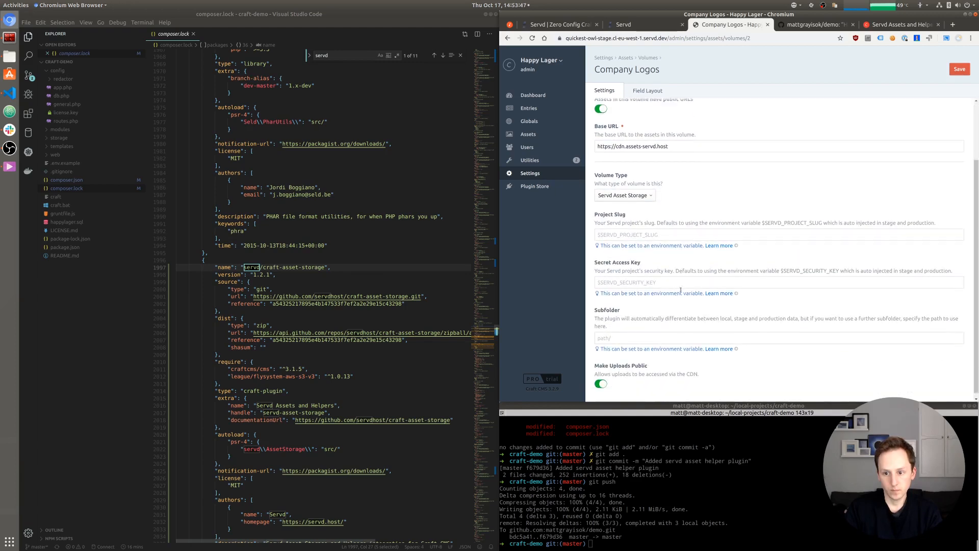
click(624, 333)
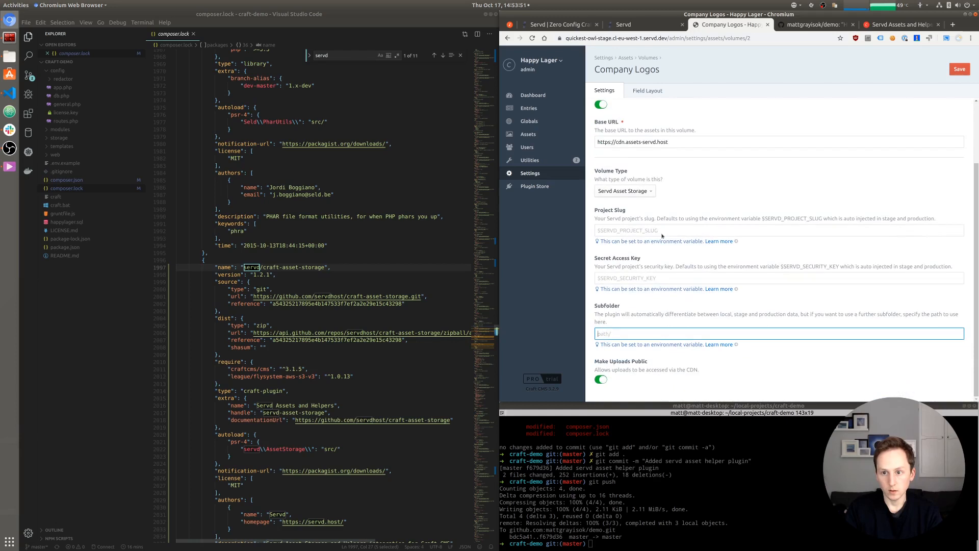
text(logos)
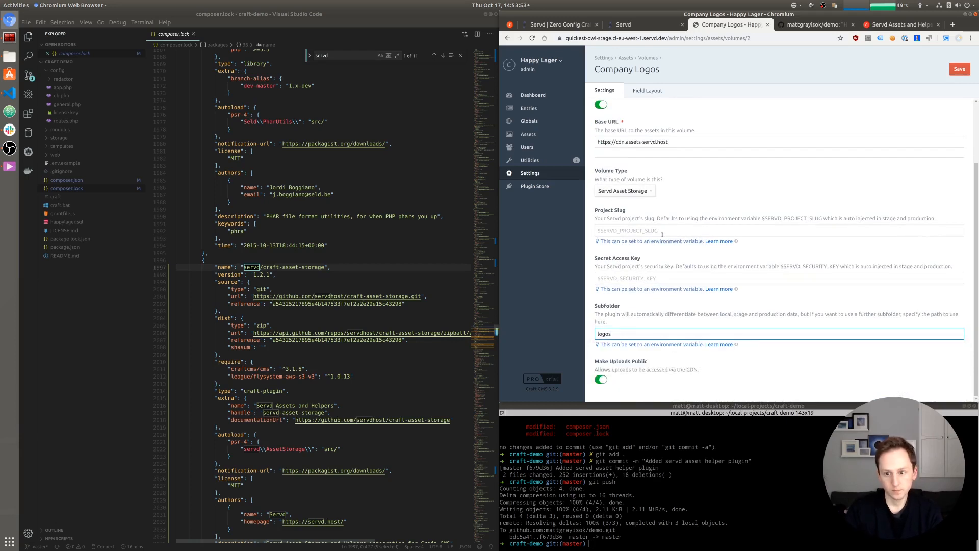
click(675, 391)
scroll(662, 264, up, 3)
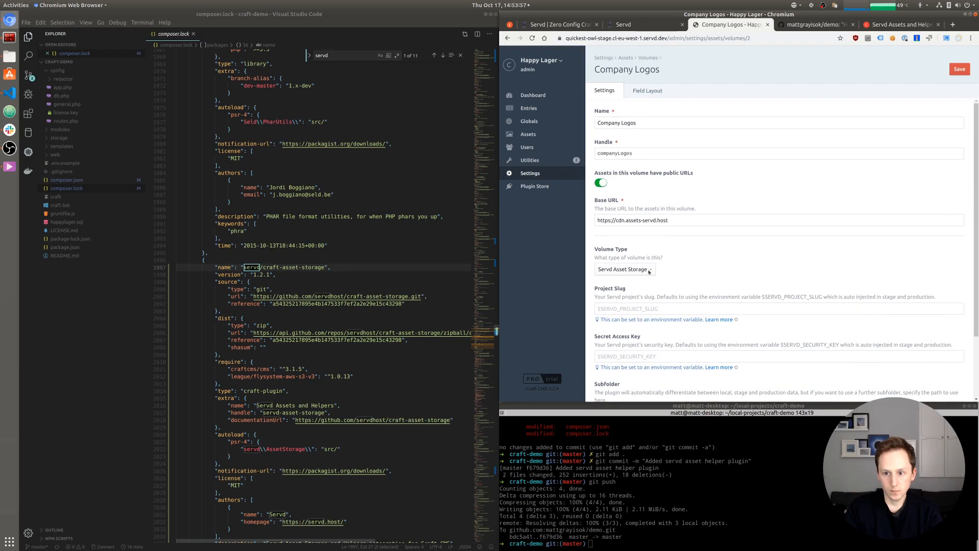
click(959, 68)
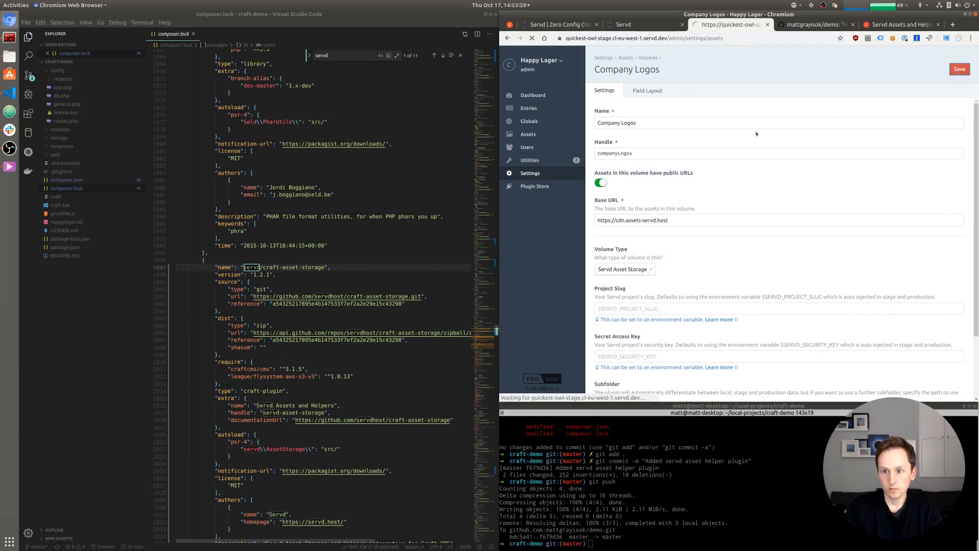
- Configure Service Icons the same way with the CDN base URL and subfolder 'icons', and save
click(702, 135)
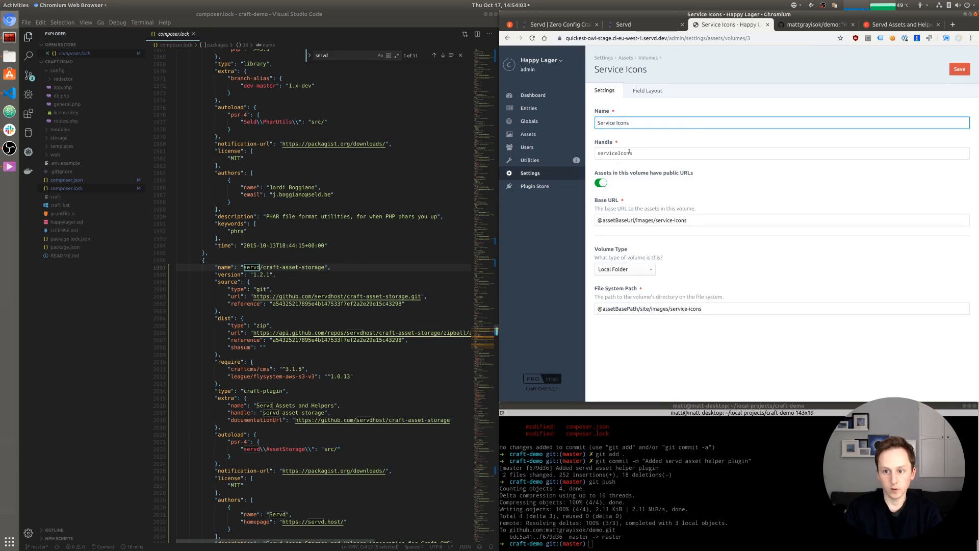
triple_click(624, 221)
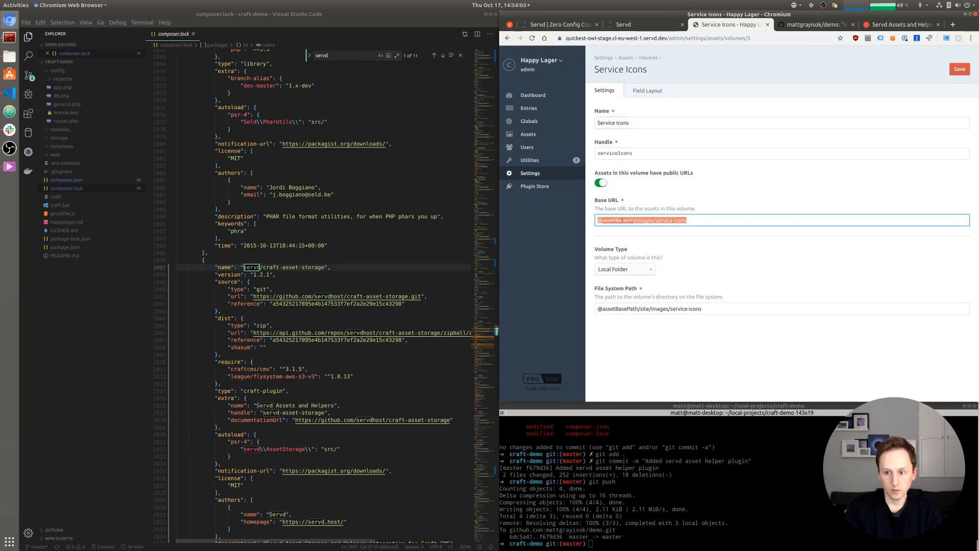
text(https://cdn.assets-servd.host)
click(625, 270)
click(623, 284)
scroll(729, 313, down, 3)
click(618, 333)
text(icons)
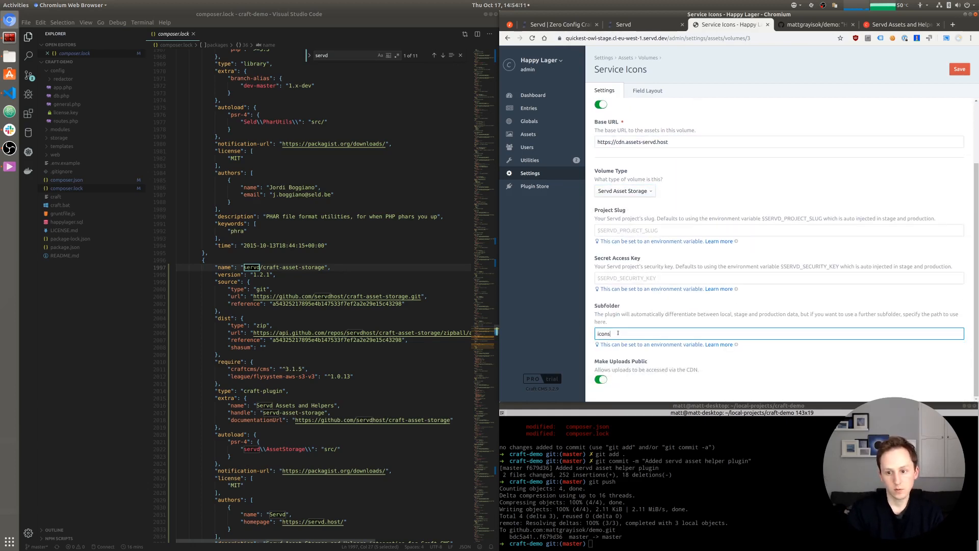
click(961, 70)
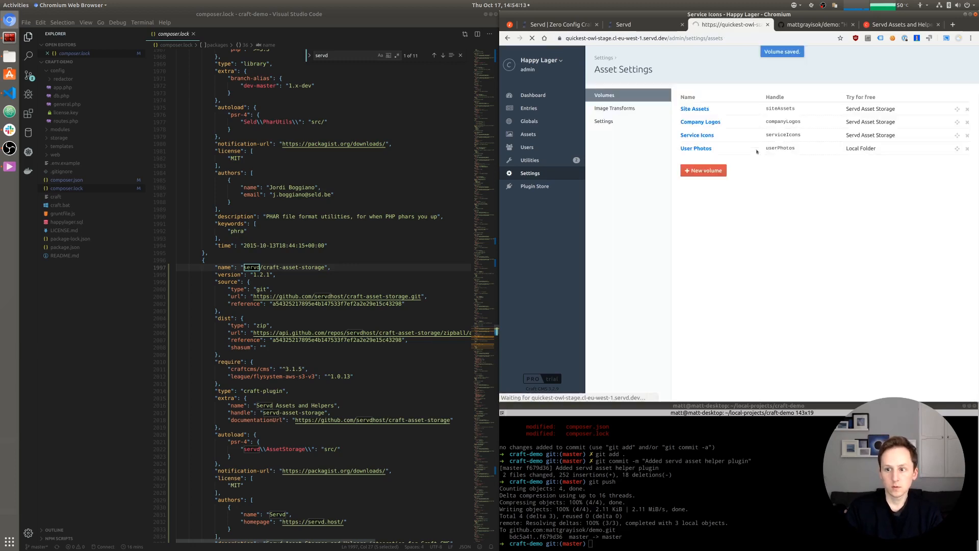
click(695, 148)
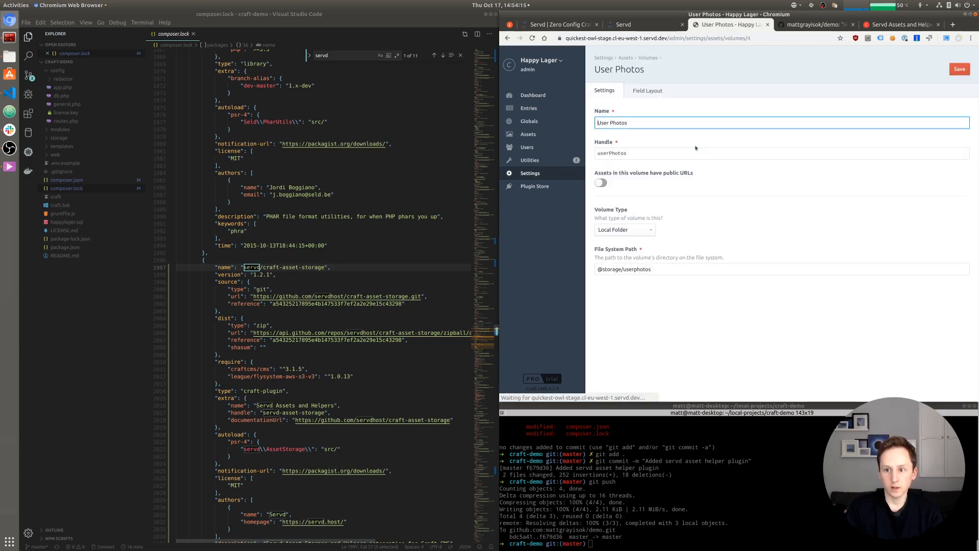
- Set the User Photos volume to Servd Asset Storage with subfolder 'userphotos', leaving public URLs off
click(602, 183)
click(602, 183)
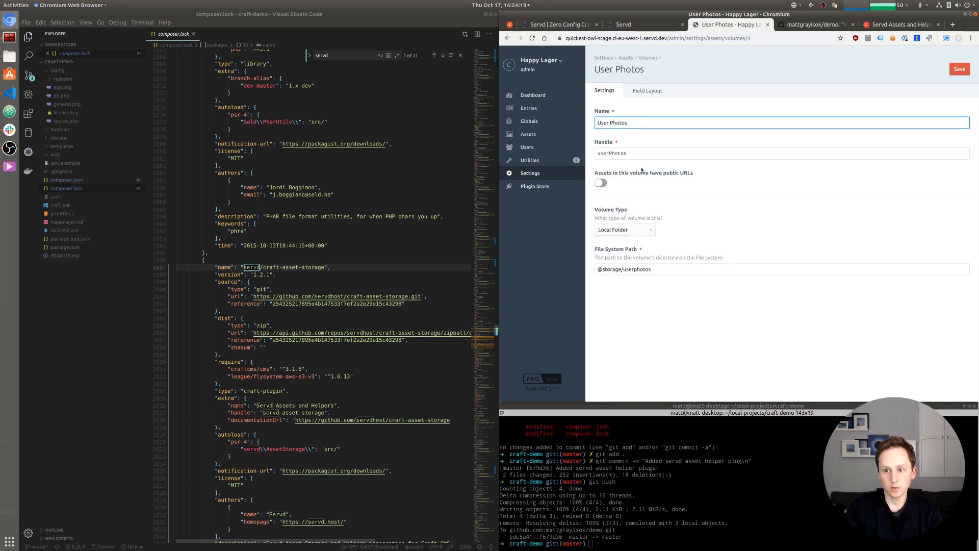
click(625, 229)
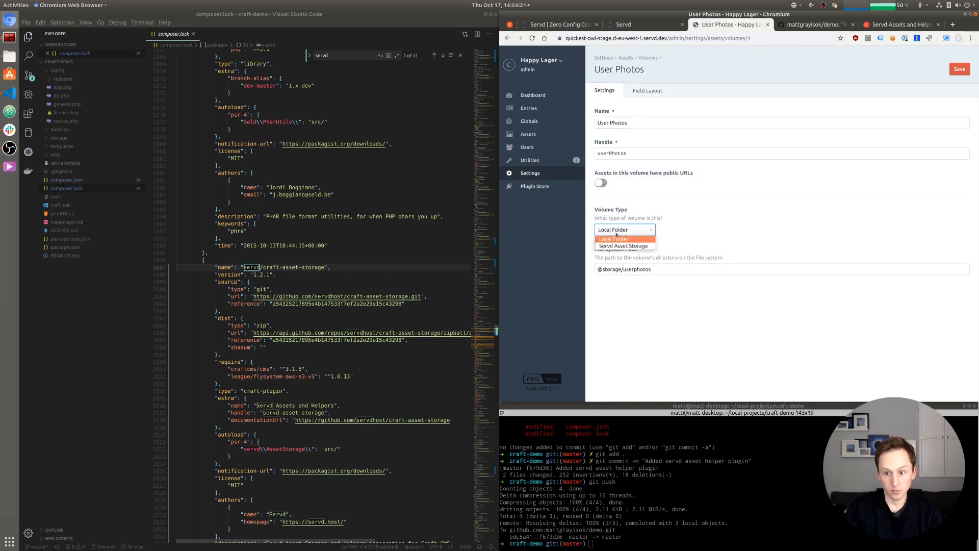
click(626, 246)
scroll(686, 221, down, 1)
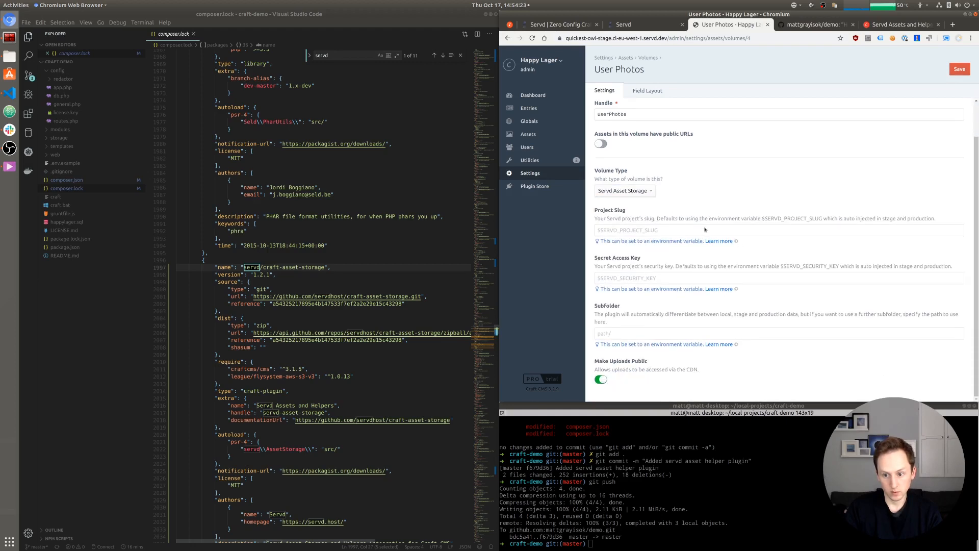
click(632, 335)
text(userphotos)
- Save the User Photos volume and open the front-end site in a new tab
double_click(630, 335)
click(681, 386)
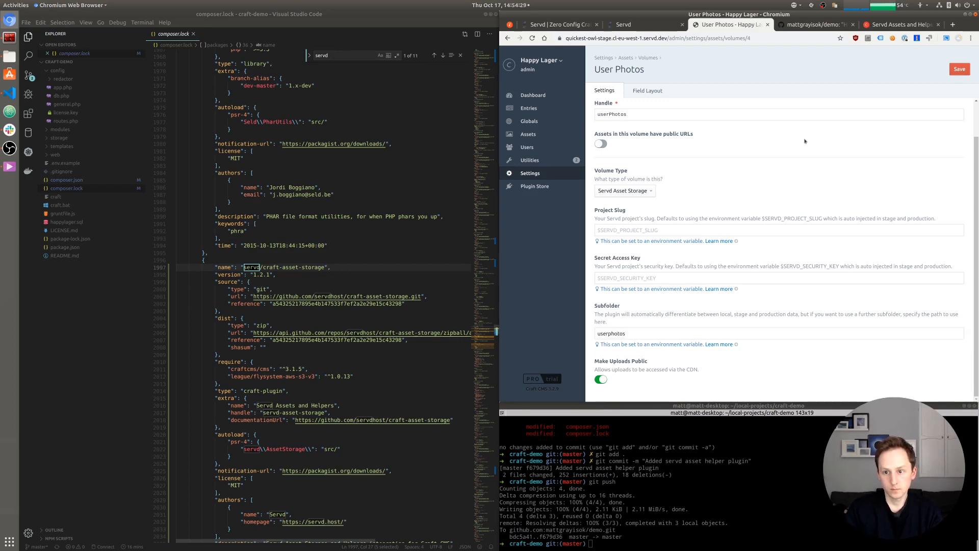
scroll(731, 184, up, 2)
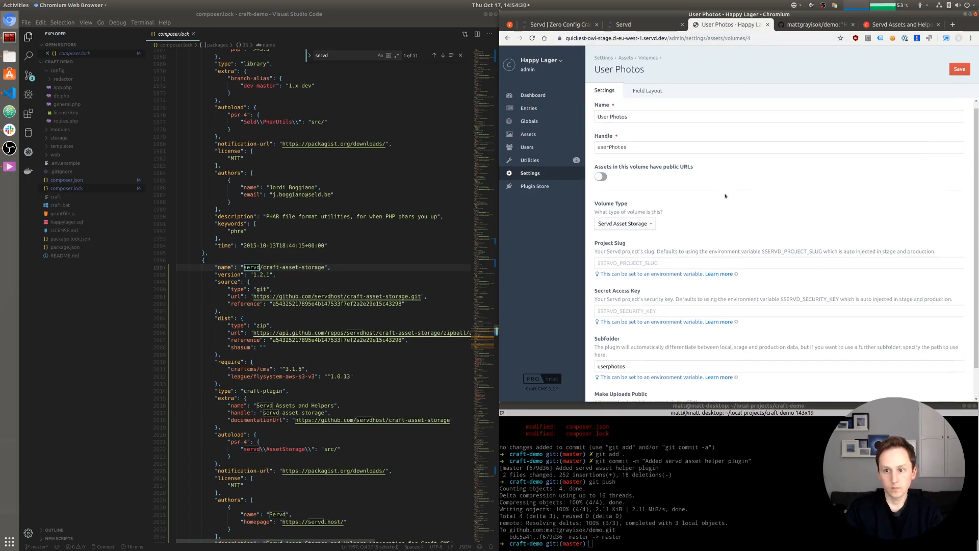
click(958, 72)
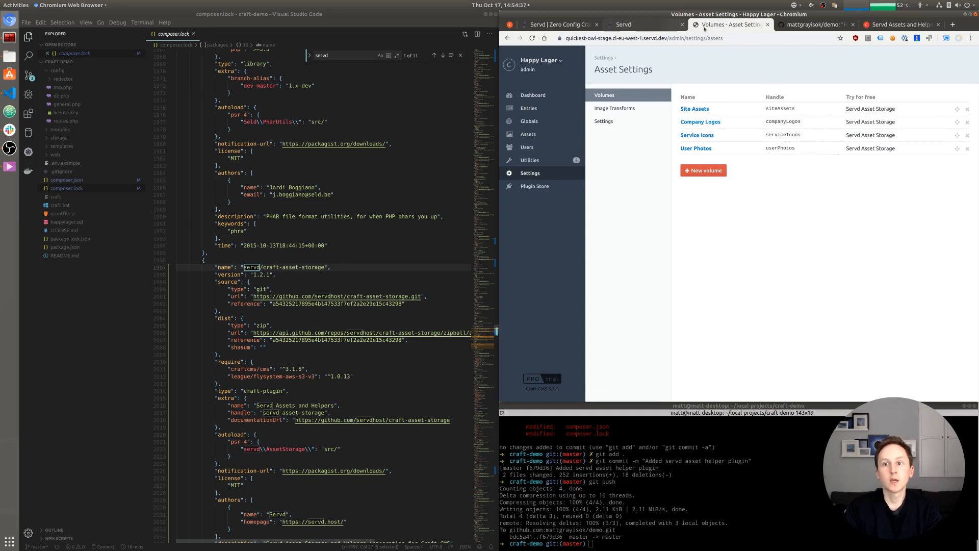
click(550, 61)
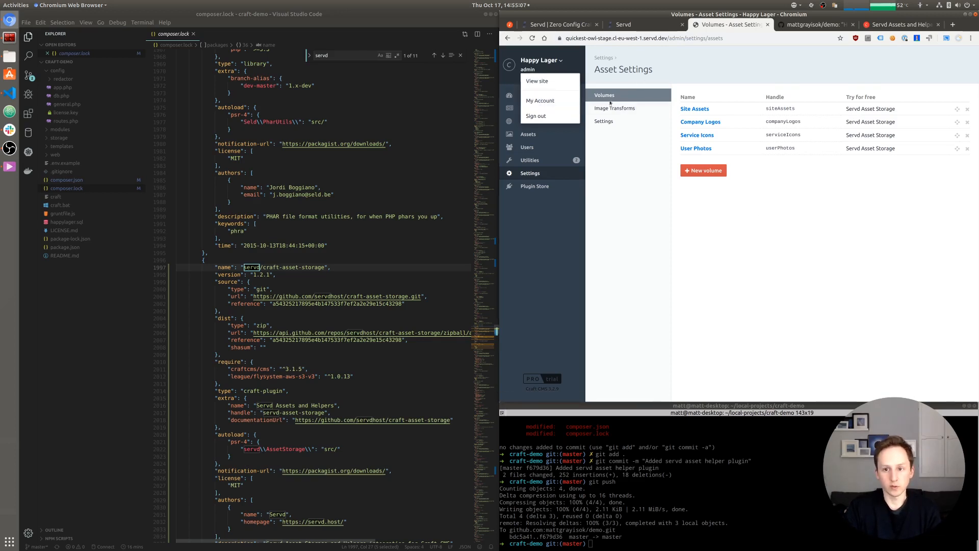
click(555, 80)
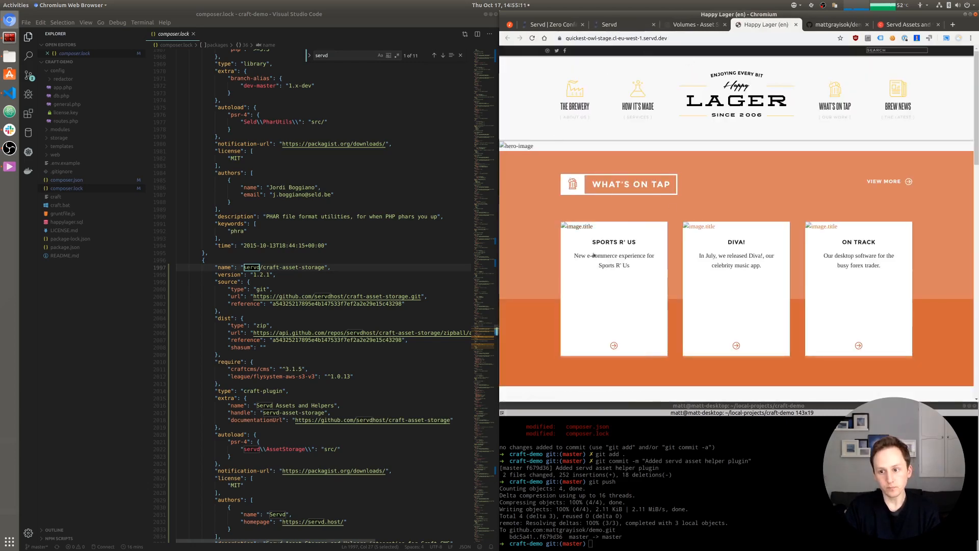
- Inspect a broken card image's markup on the Happy Lager front end, then return to the Servd tab
right_click(569, 228)
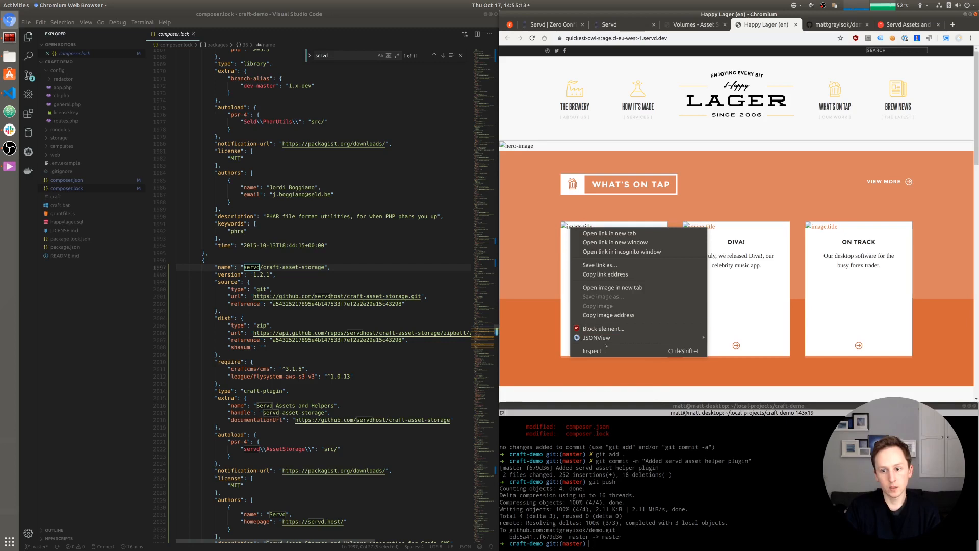
click(606, 349)
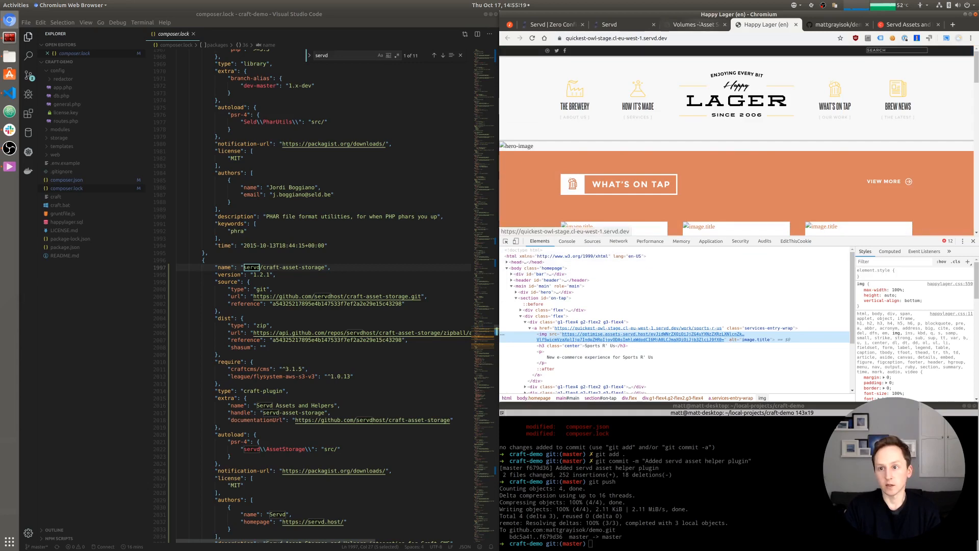
click(626, 25)
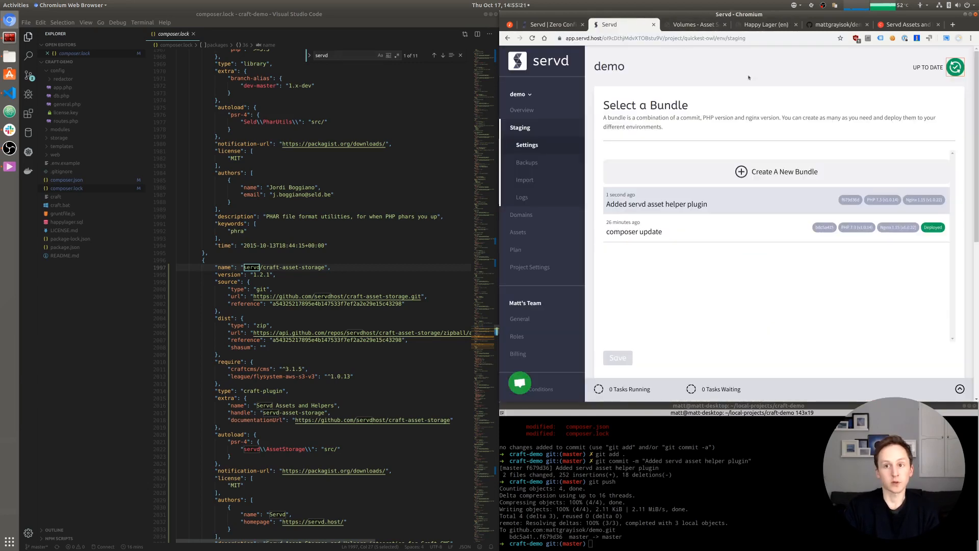
- Show the Servd project's Assets page with the security key and SFTP credentials
click(527, 233)
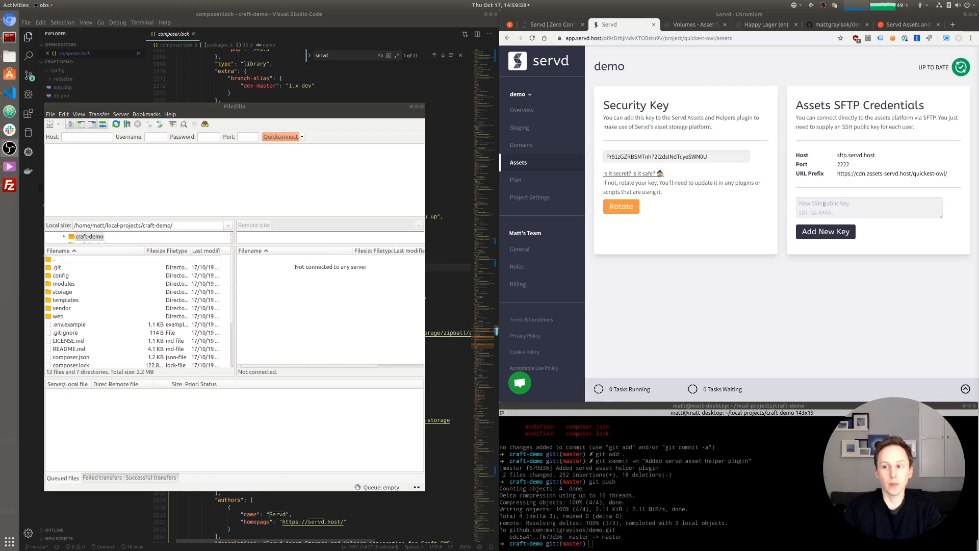
- Add the SSH public key for Servd SFTP access, copy the username, and list FileZilla's saved sites
click(818, 205)
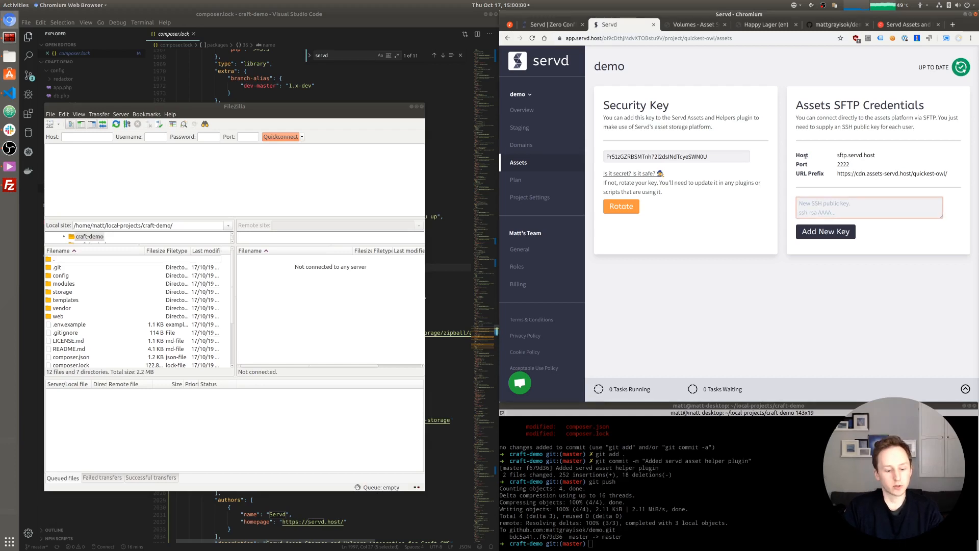
key(ctrl+v)
click(826, 232)
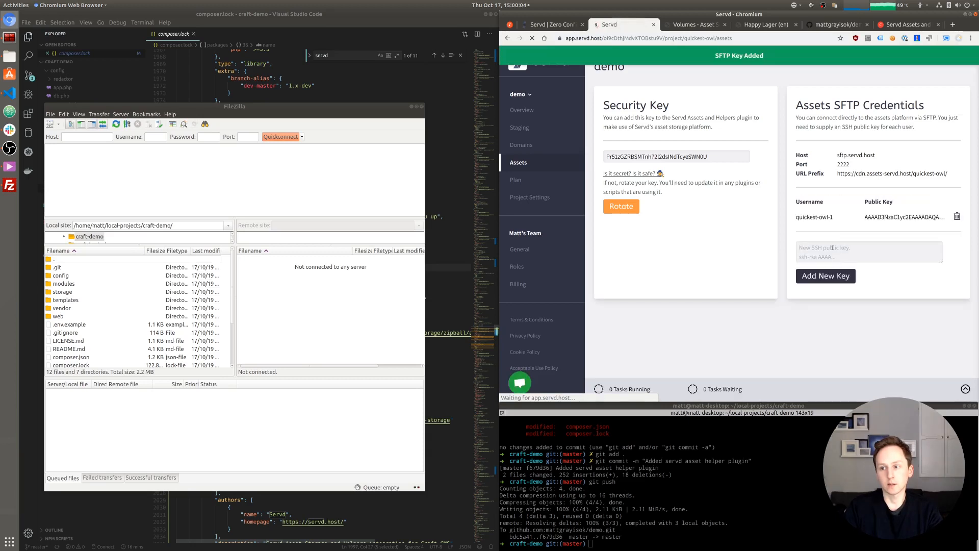
drag(835, 217, 795, 217)
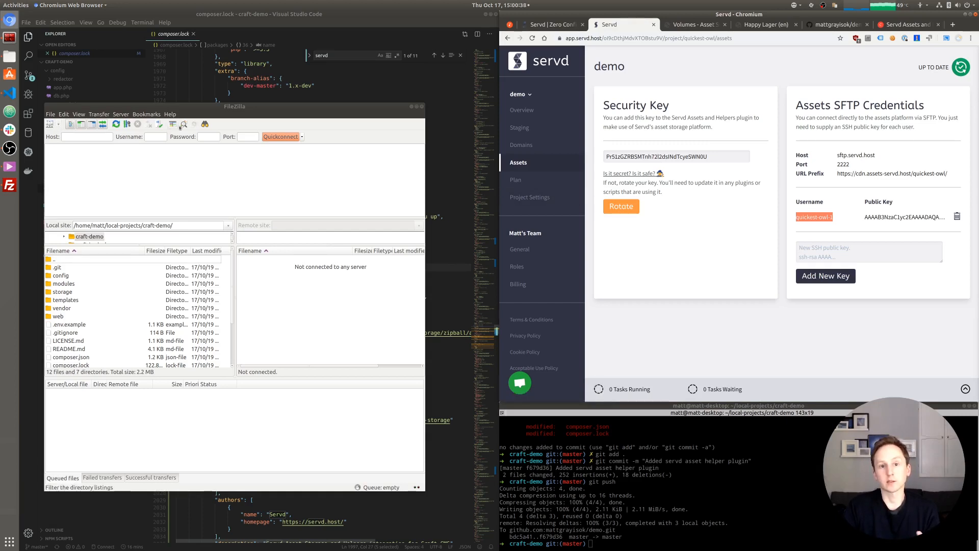
drag(95, 109, 109, 106)
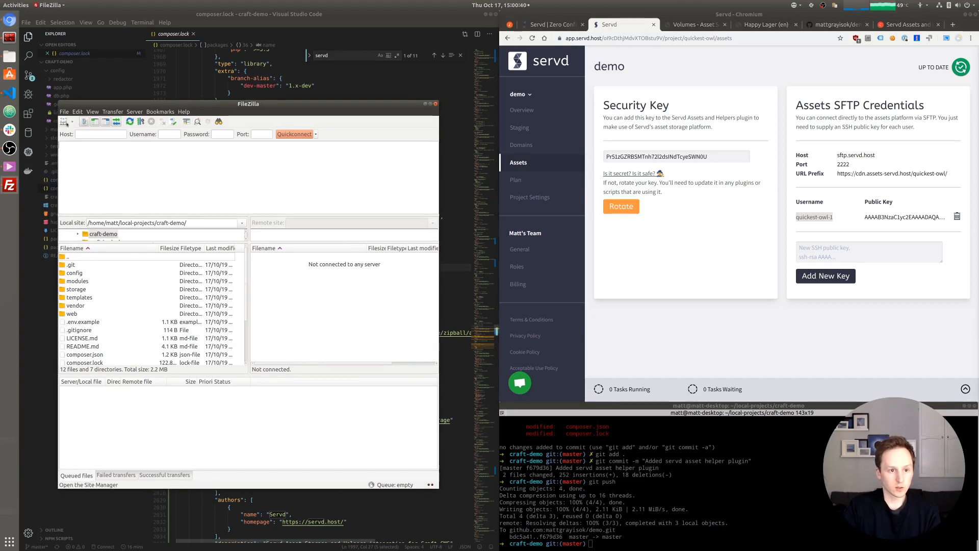
click(72, 123)
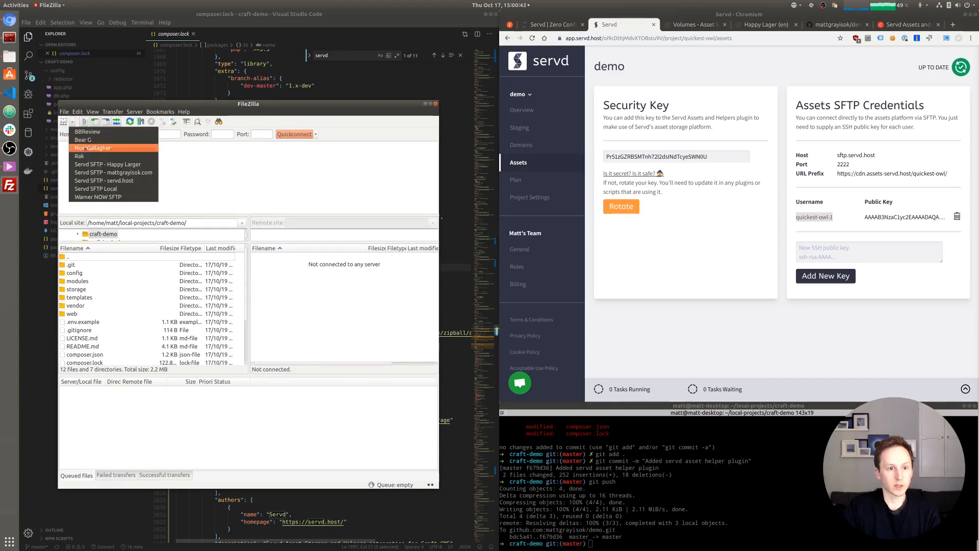
- Connect to the Servd SFTP site and create a 'staging' folder at the server root
click(91, 163)
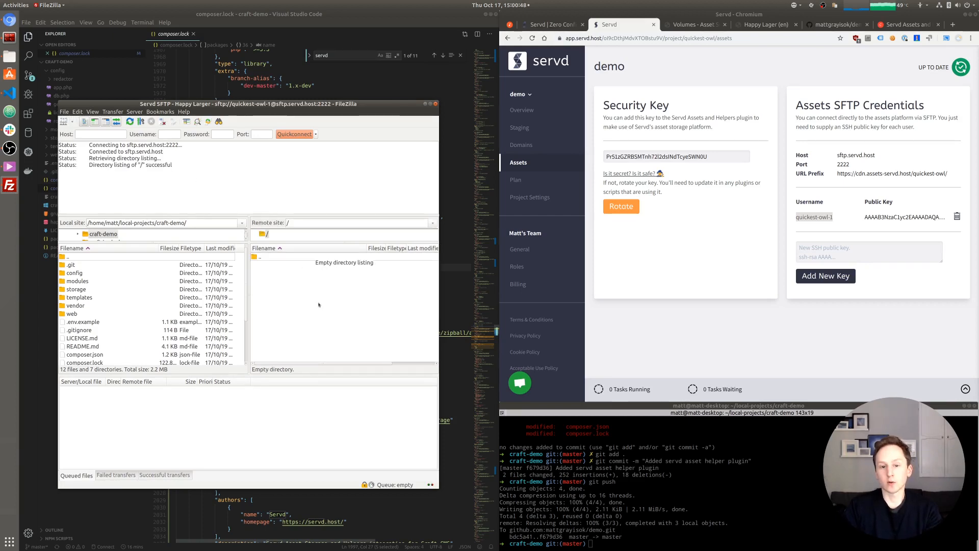
right_click(265, 280)
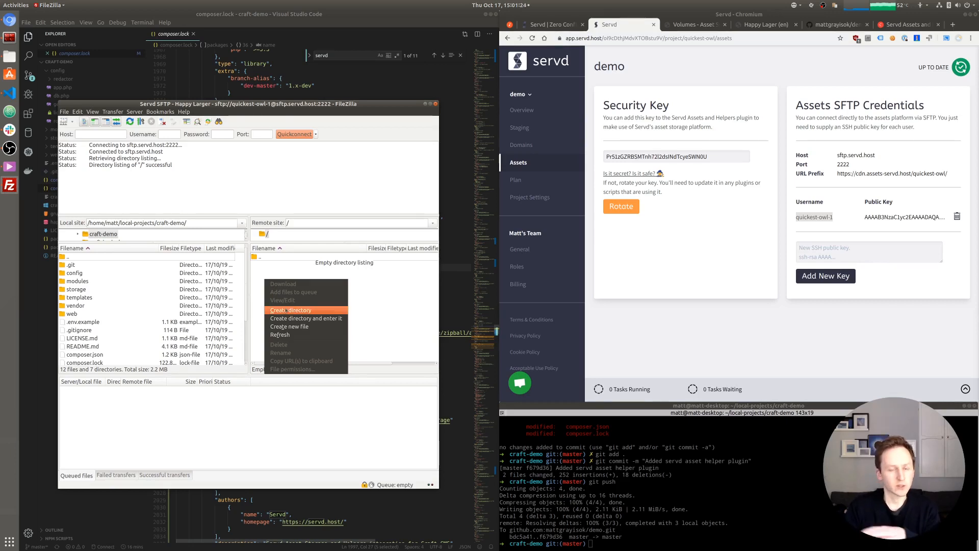
click(292, 310)
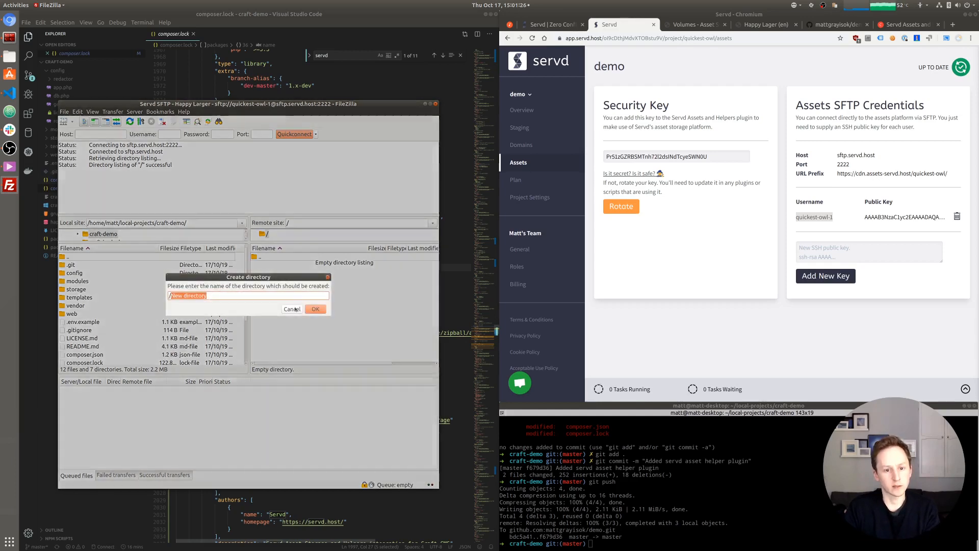
text(staging)
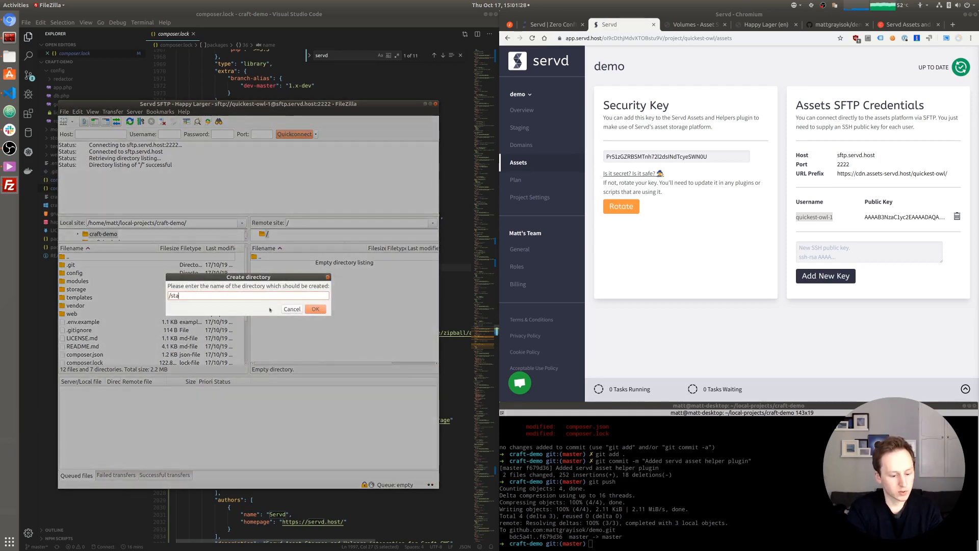
click(324, 311)
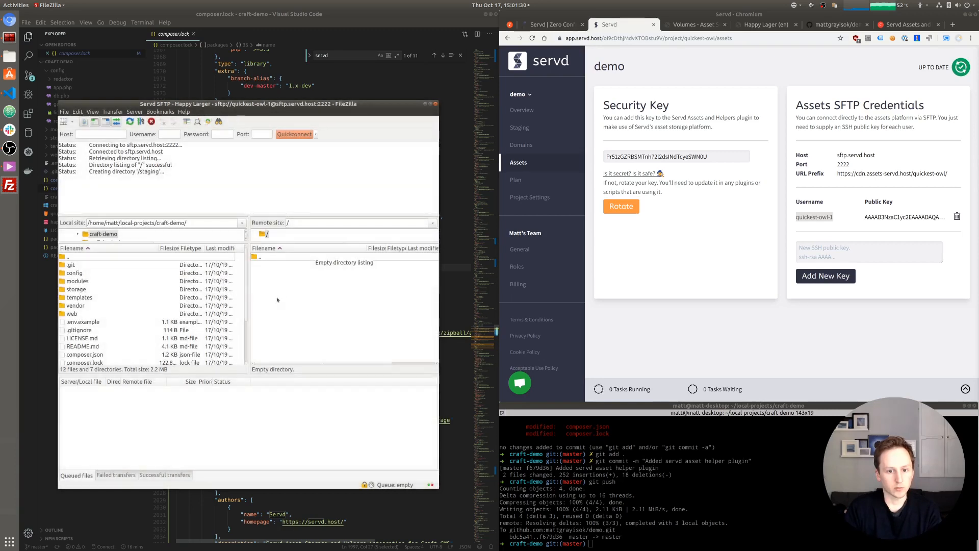
- Create a 'production' folder on the server, then open the empty staging folder
right_click(281, 299)
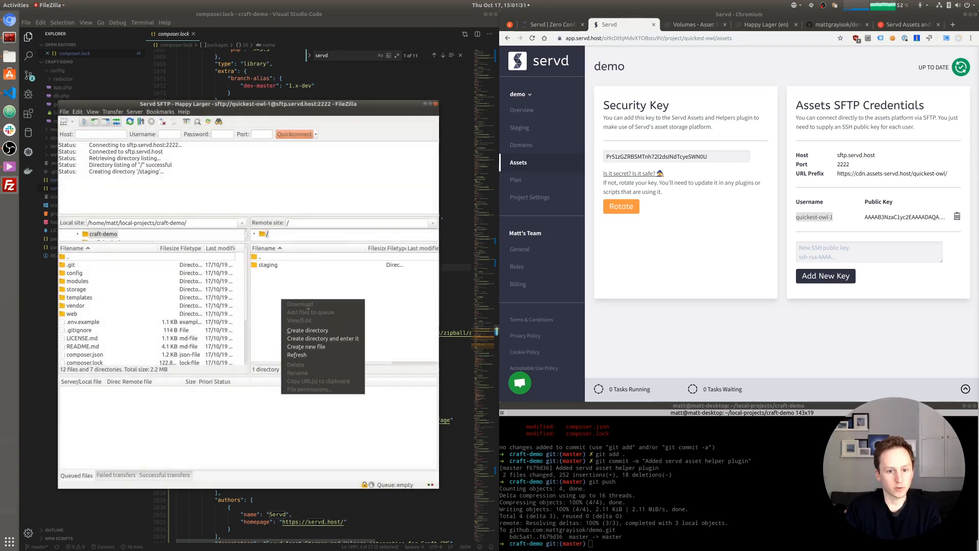
click(299, 330)
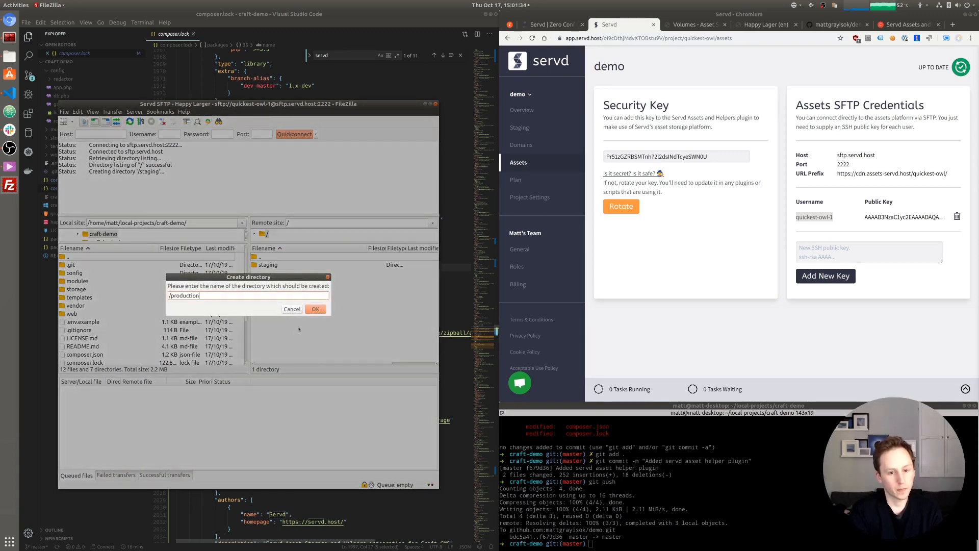
click(315, 310)
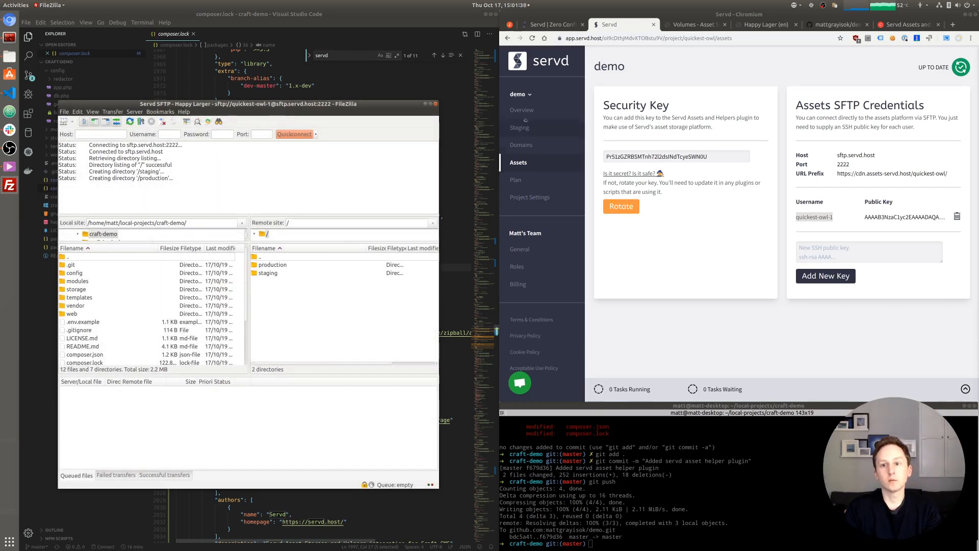
double_click(270, 273)
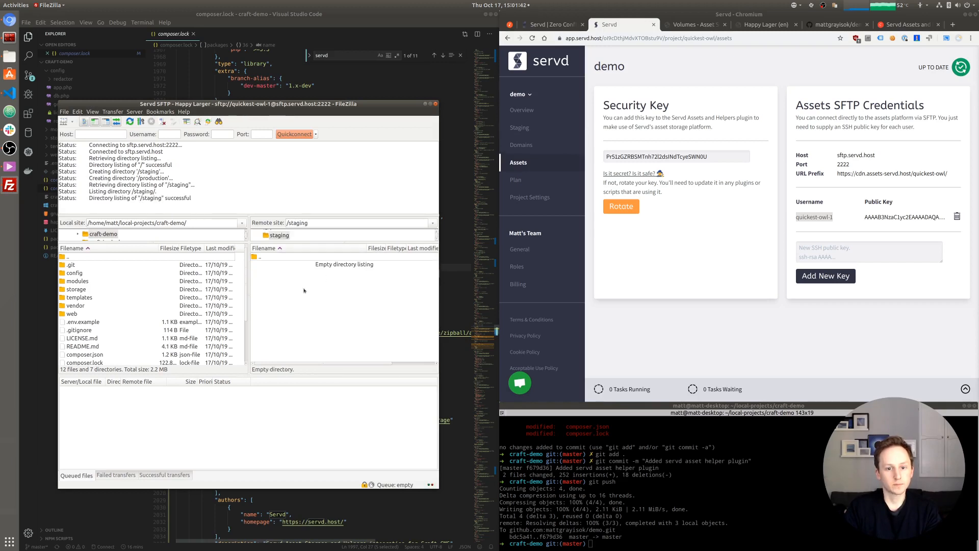
- Check the Site Assets volume's subfolder 'site' and create a matching site folder in /staging
click(684, 25)
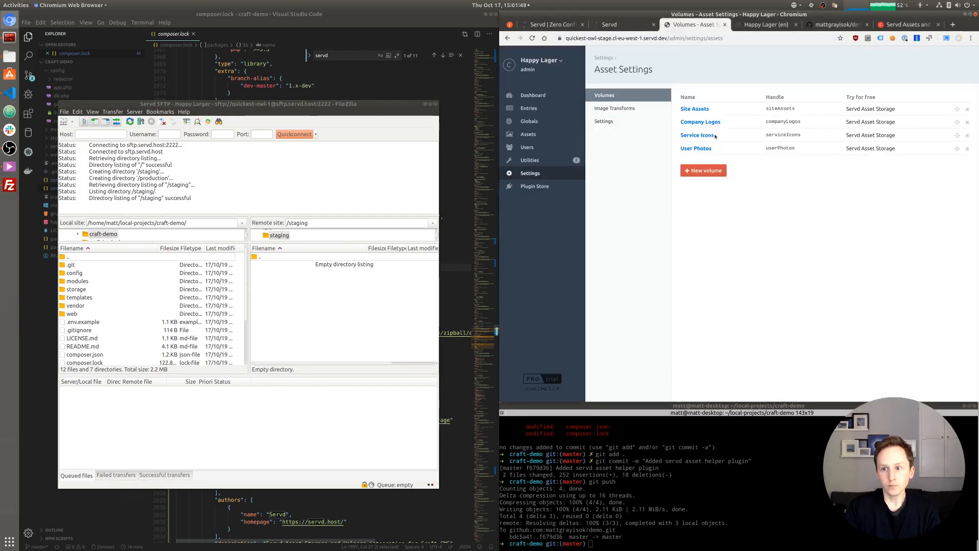
click(709, 109)
scroll(675, 273, down, 3)
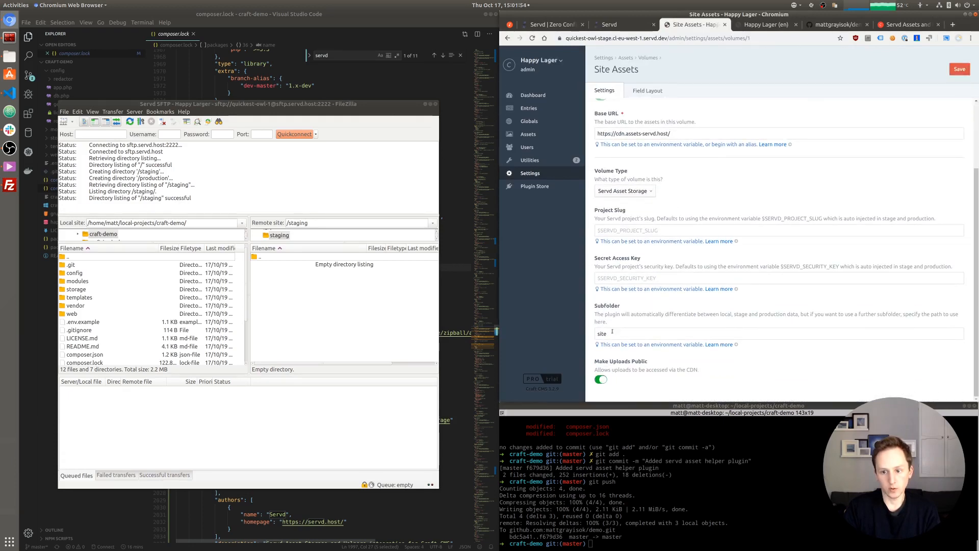
double_click(612, 332)
right_click(296, 315)
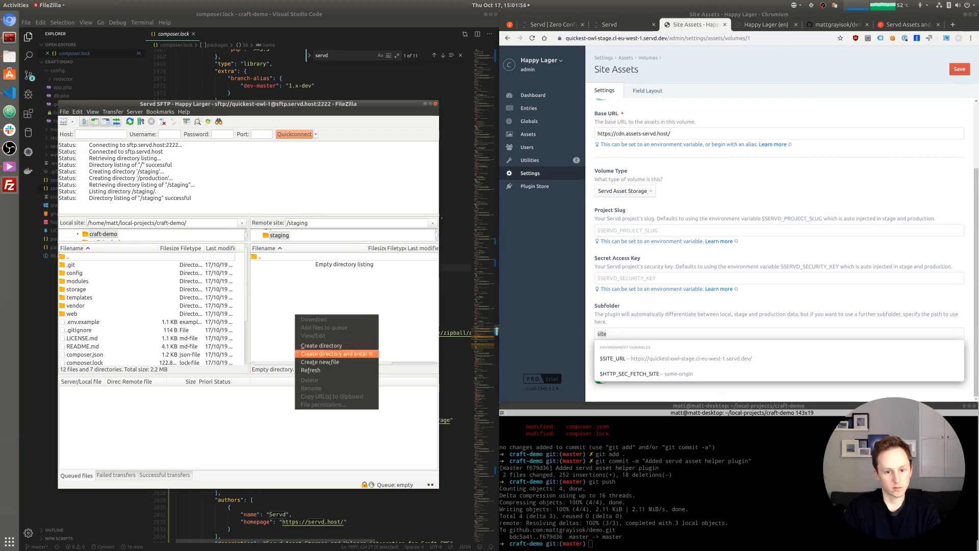
click(317, 353)
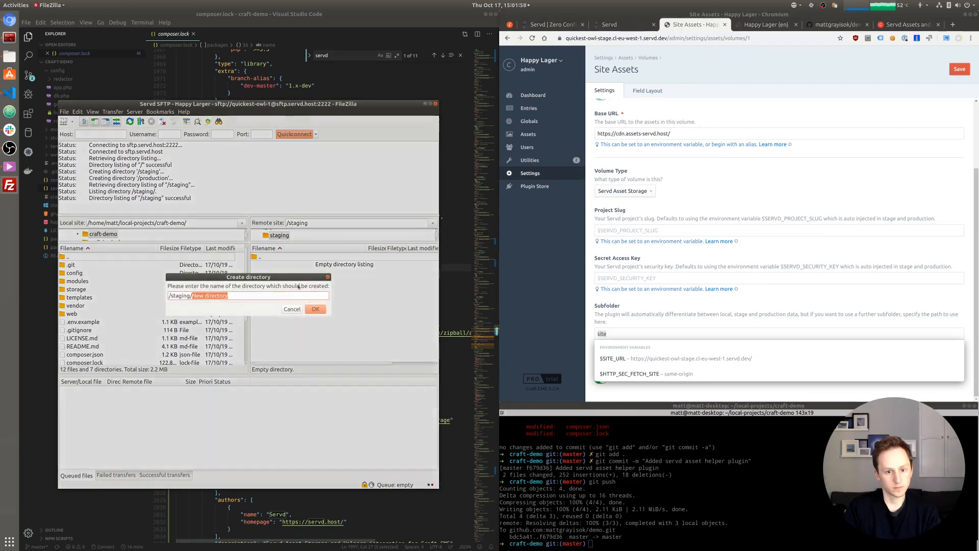
text(site)
click(316, 309)
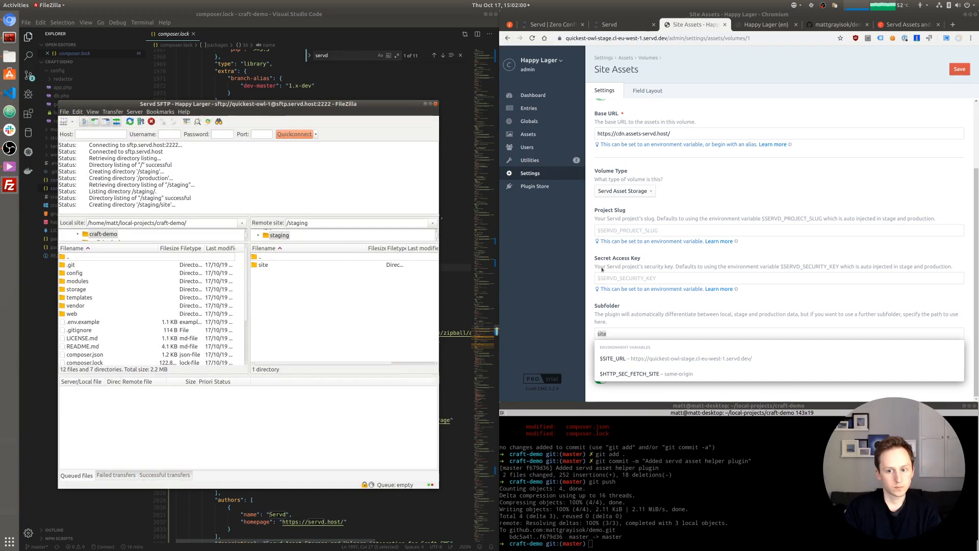
- Leave the volume page unsaved and create the logos and icons folders in /staging
click(508, 39)
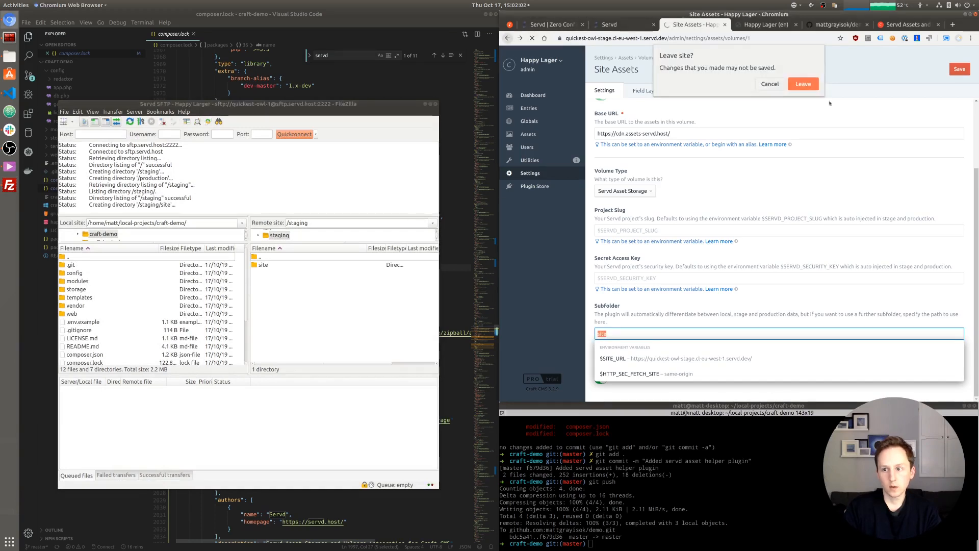
click(802, 85)
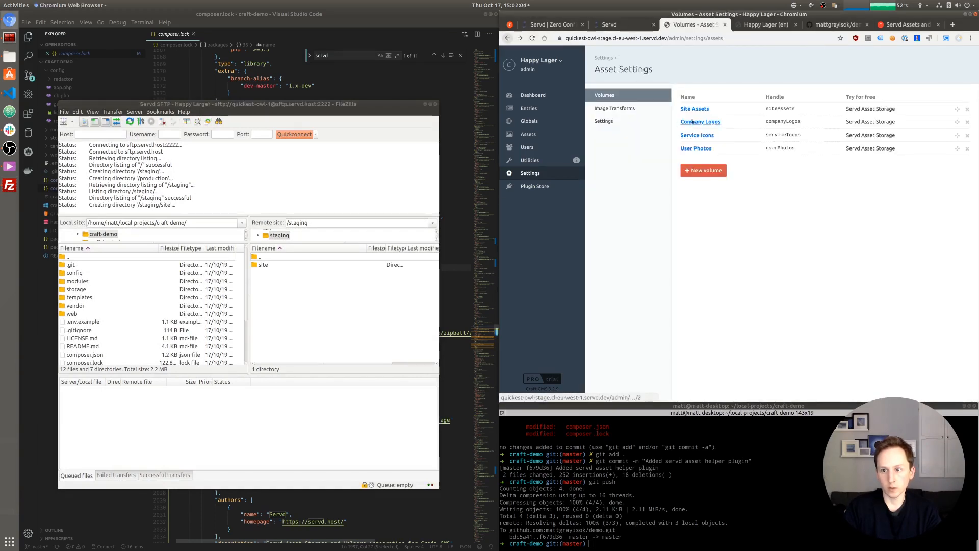
right_click(318, 305)
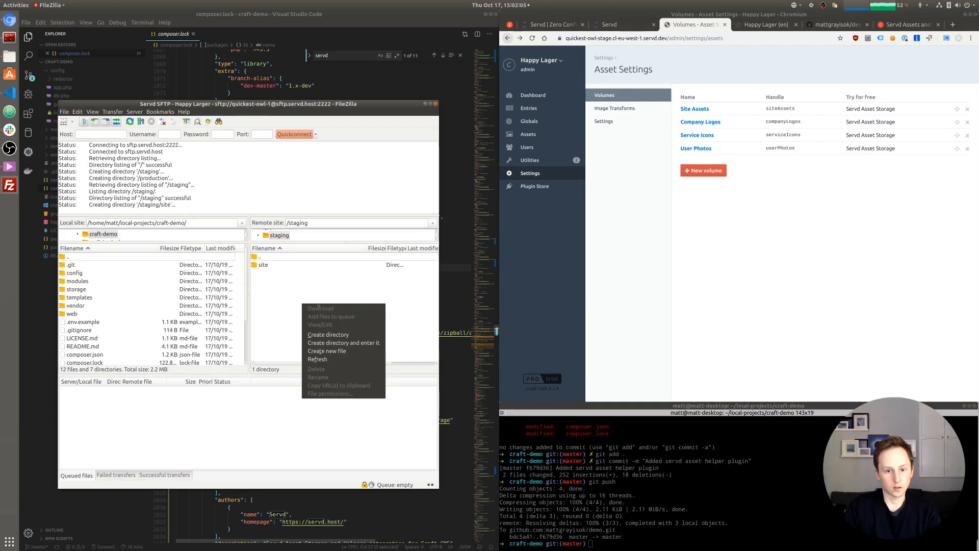
click(334, 334)
text(logos)
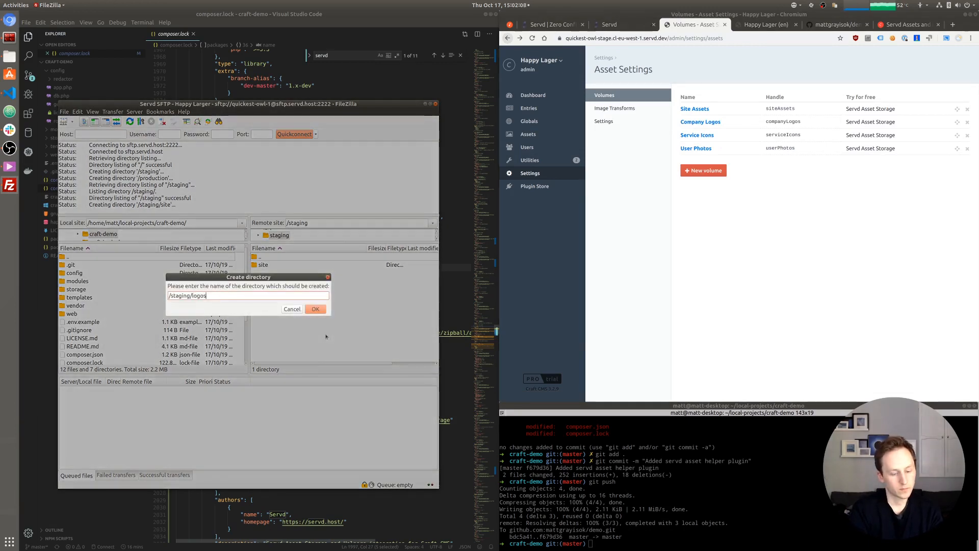
key(Return)
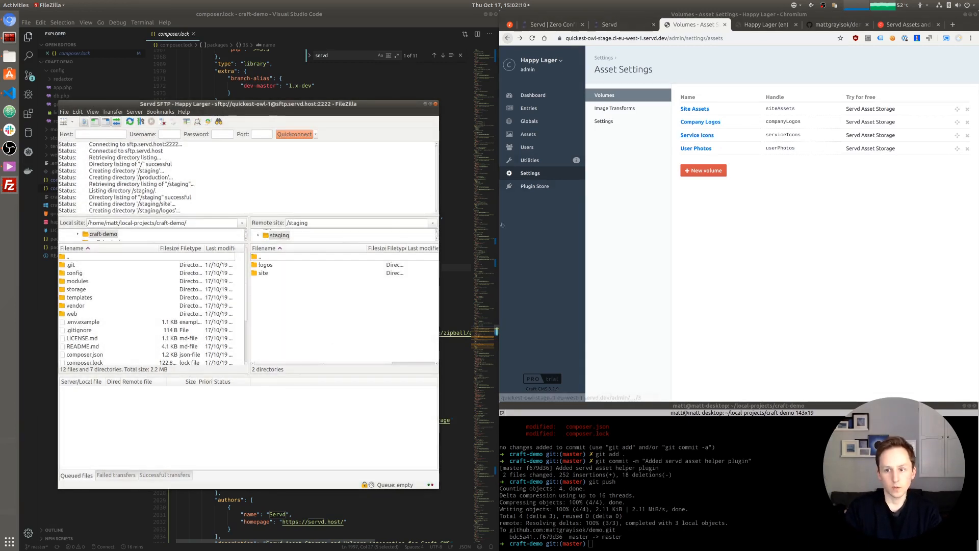
right_click(285, 311)
click(304, 342)
text(lcons)
key(Return)
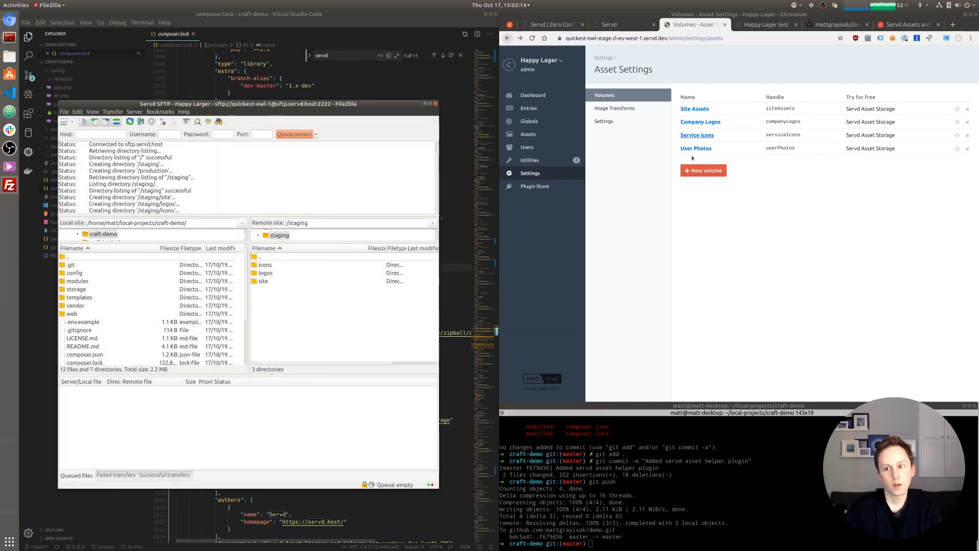
- Copy the User Photos subfolder name and create the userphotos folder in /staging
click(697, 148)
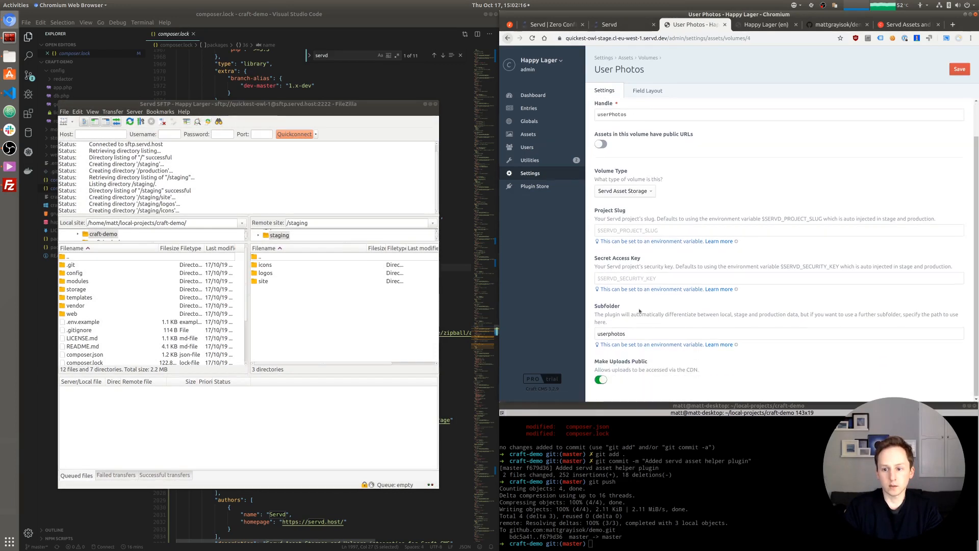
double_click(606, 353)
key(ctrl+c)
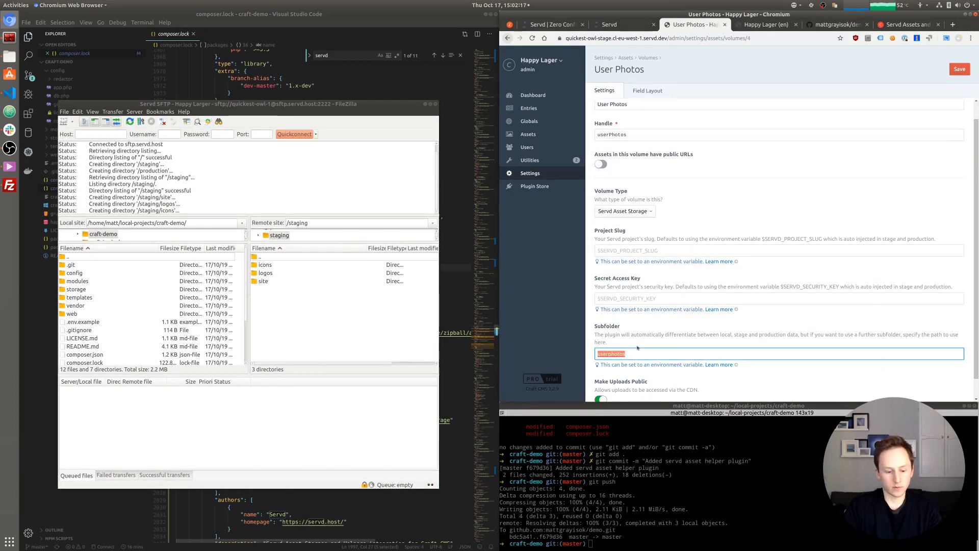
right_click(333, 321)
click(365, 349)
key(ctrl+v)
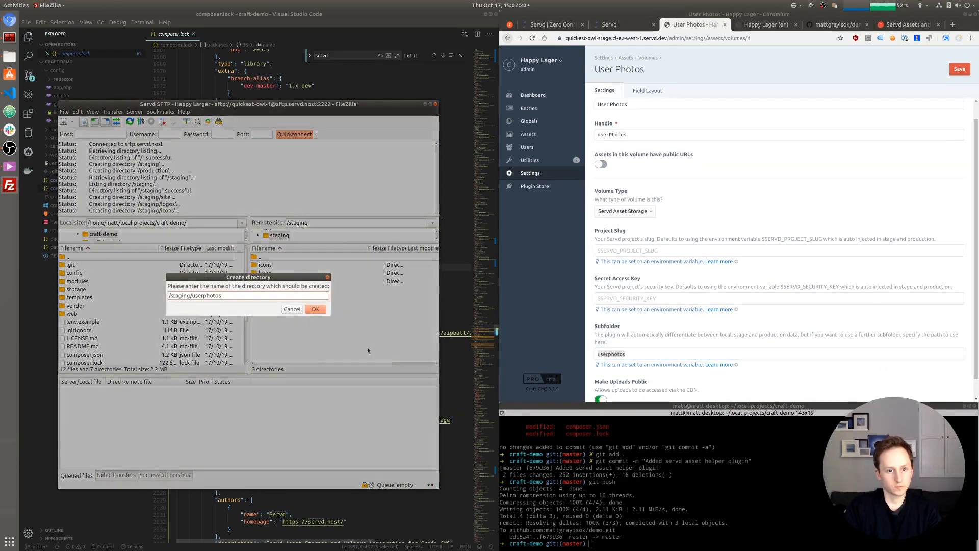
click(316, 308)
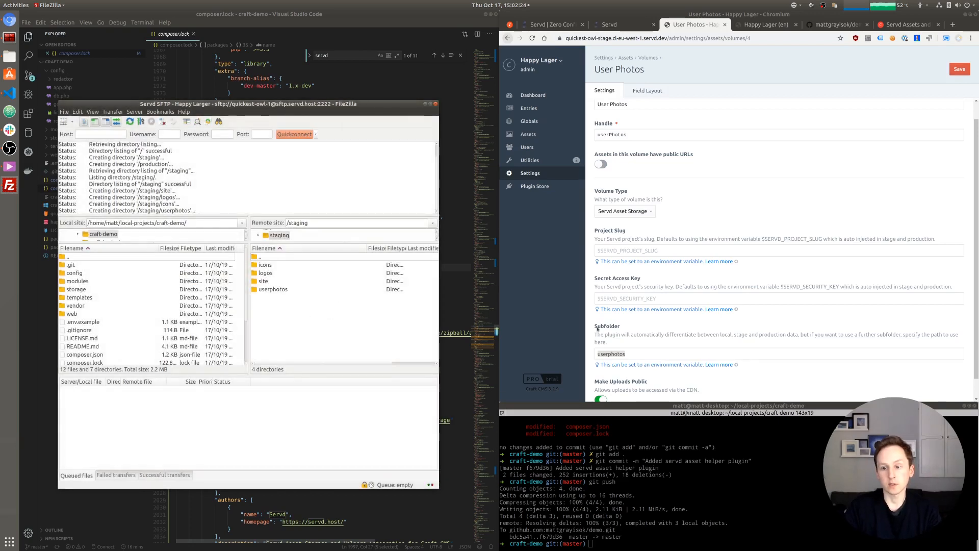
click(632, 353)
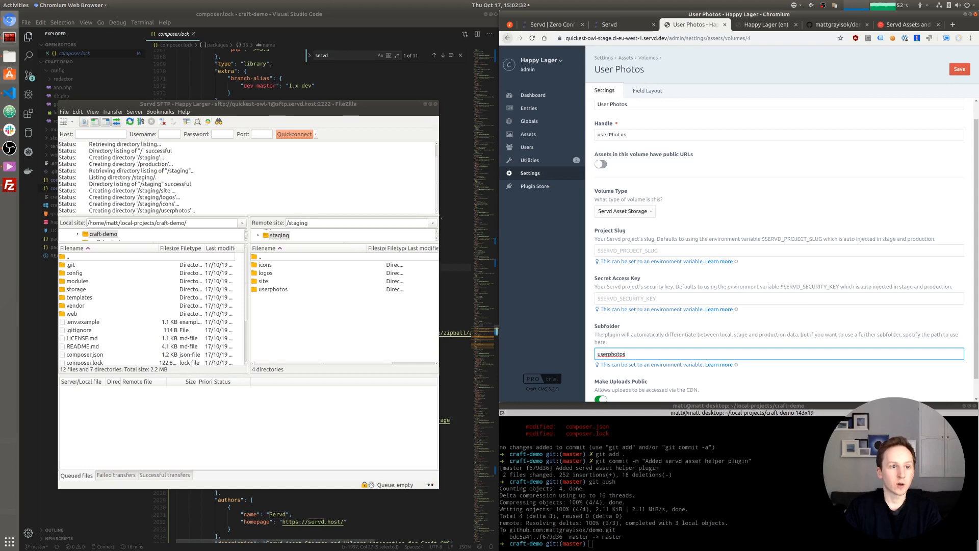
click(9, 57)
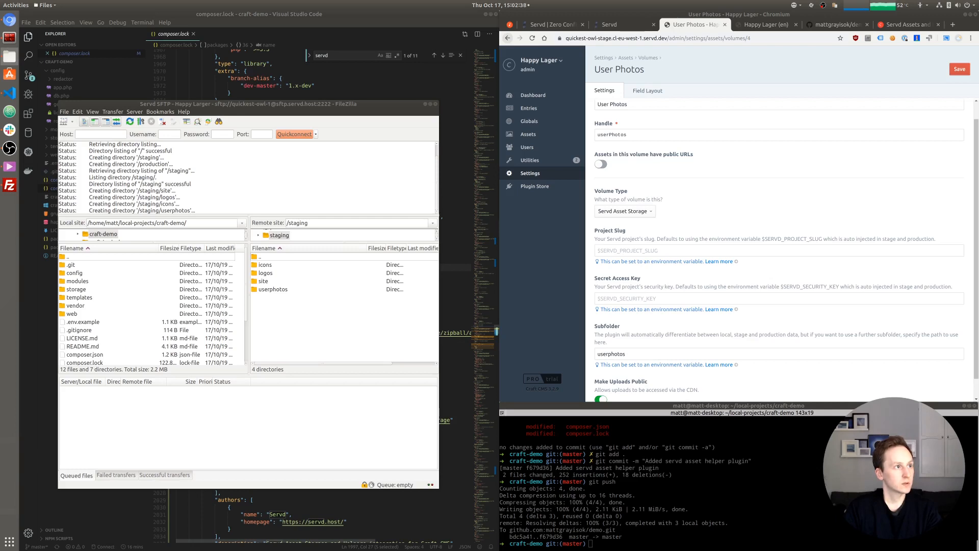
- Place Files beside FileZilla on craft-demo/web/assets/logos, and open the remote /staging/logos folder
drag(0, 119, 638, 145)
double_click(738, 309)
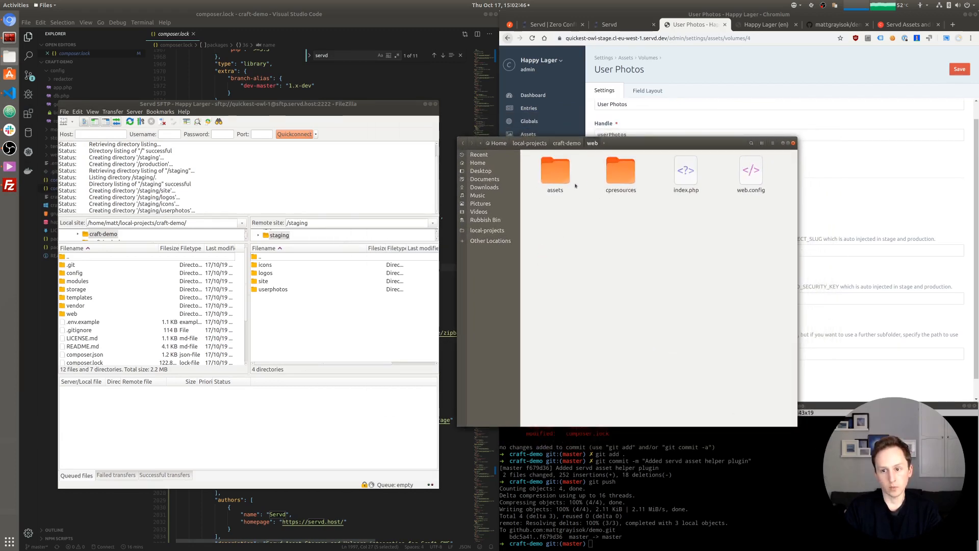
double_click(557, 173)
drag(664, 144, 456, 193)
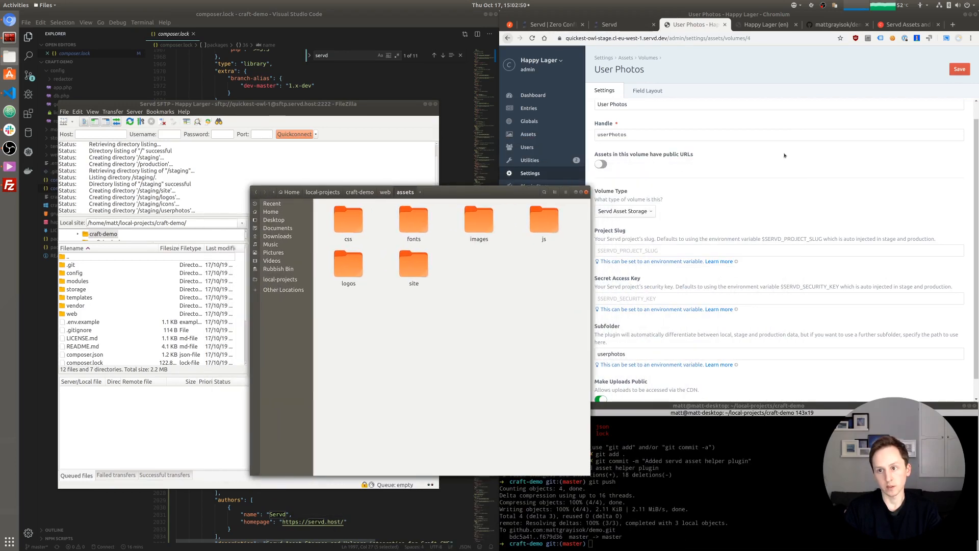
click(786, 170)
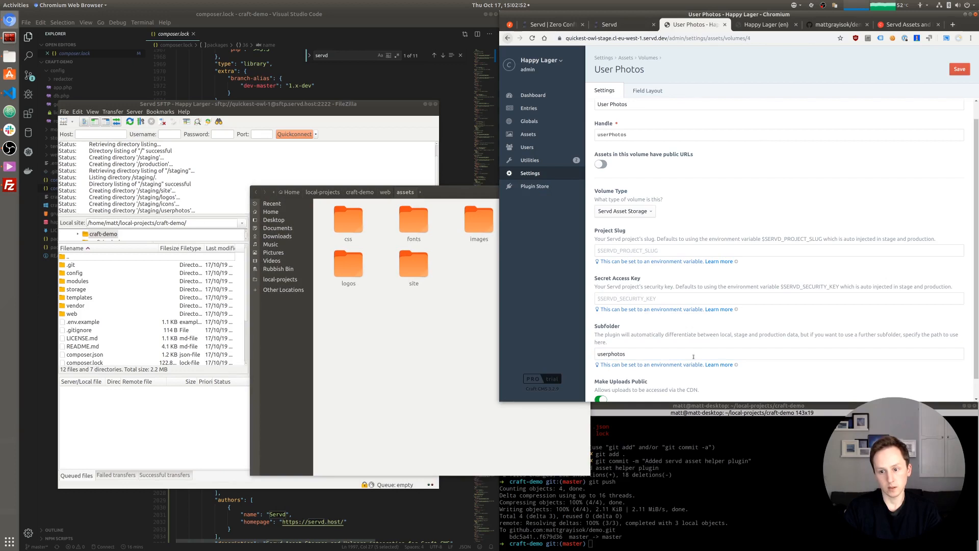
scroll(693, 357, down, 1)
click(448, 283)
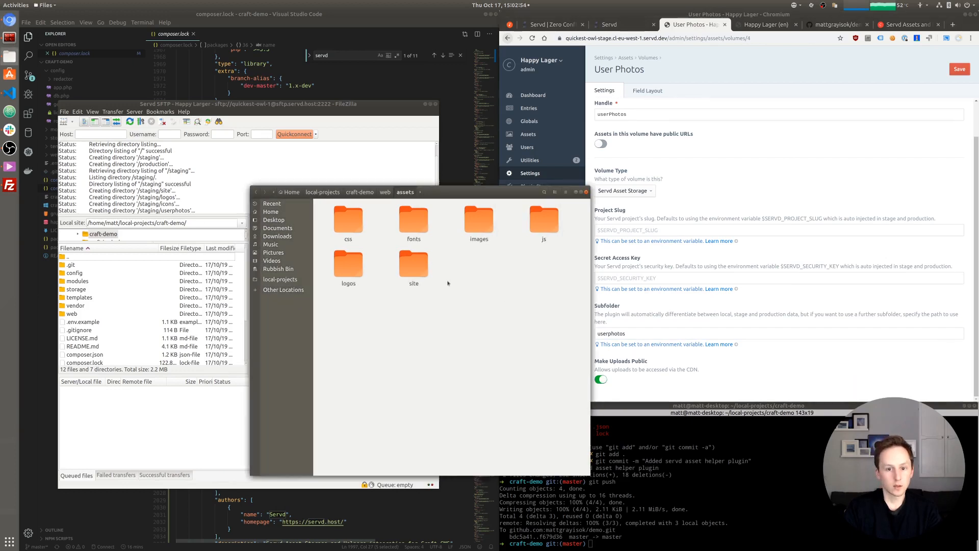
drag(450, 194, 656, 200)
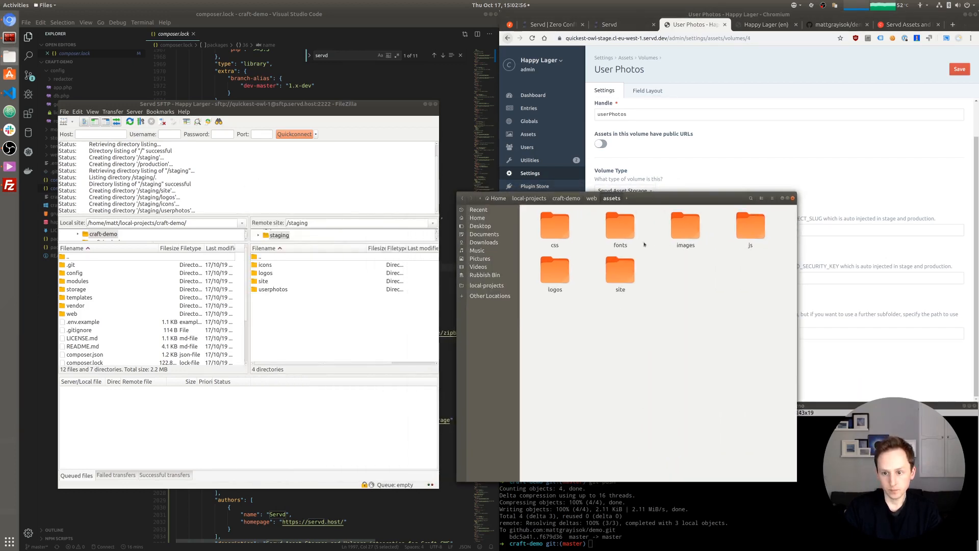
double_click(559, 270)
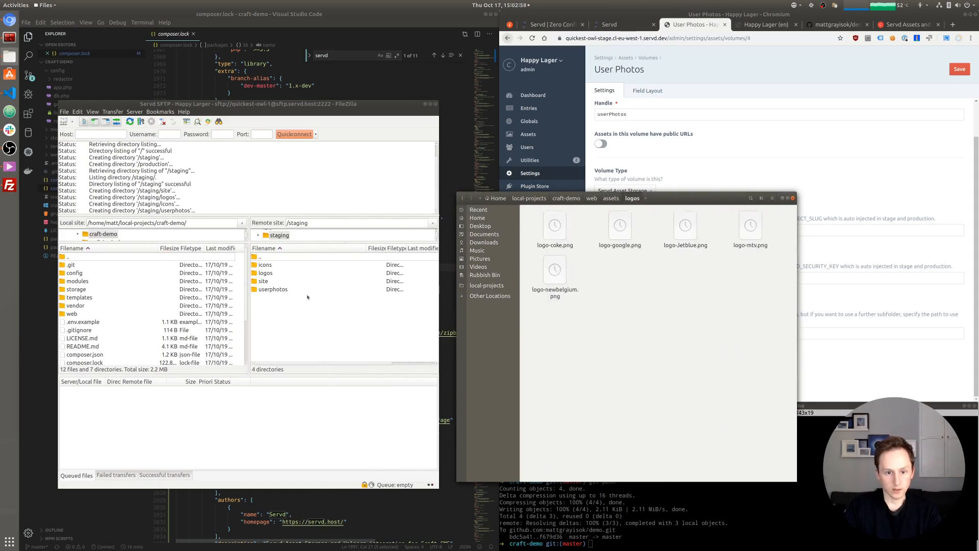
double_click(412, 274)
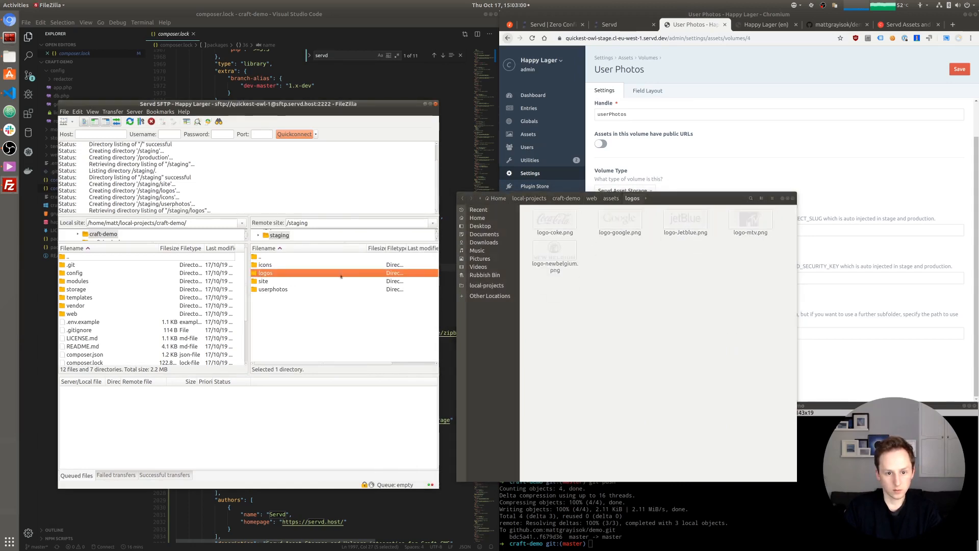
- Upload the five logo images into /staging/logos
drag(774, 291, 310, 316)
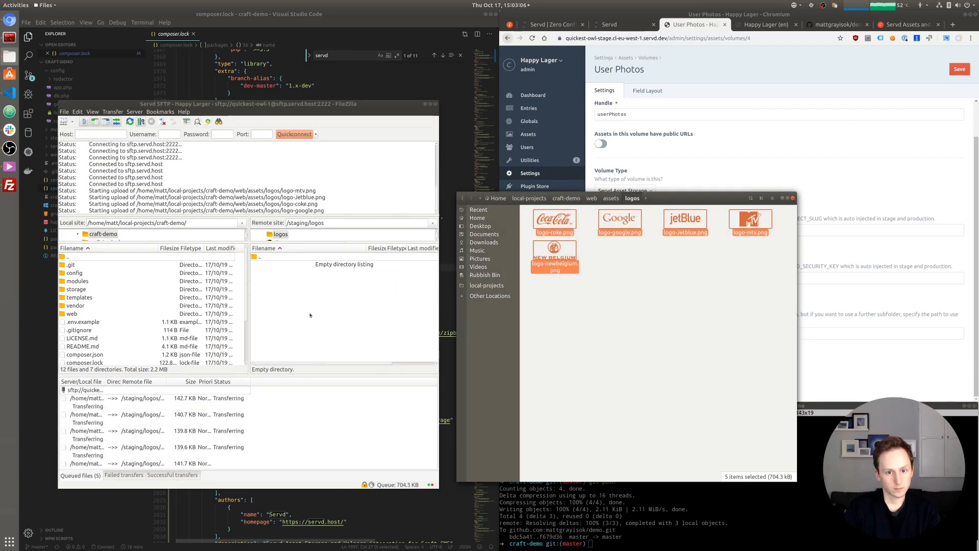
double_click(269, 258)
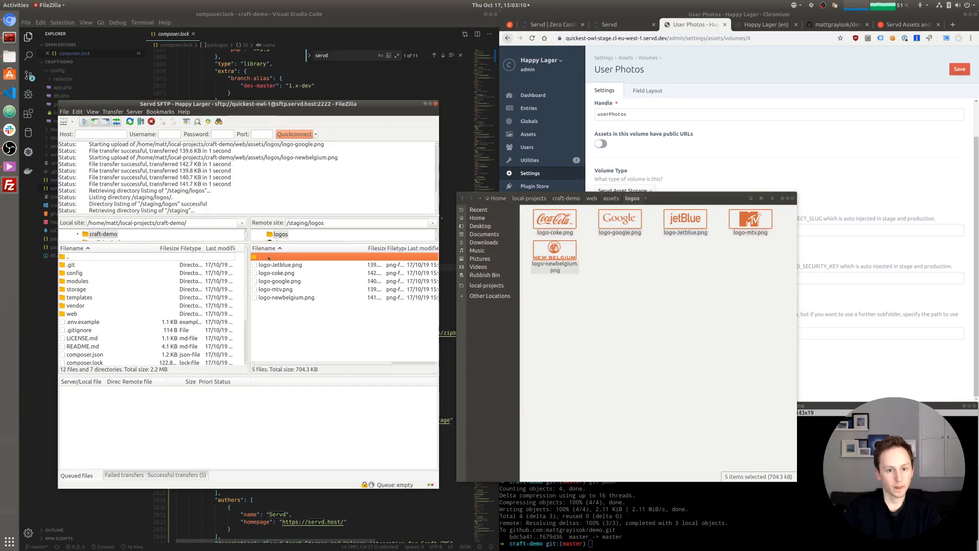
click(611, 198)
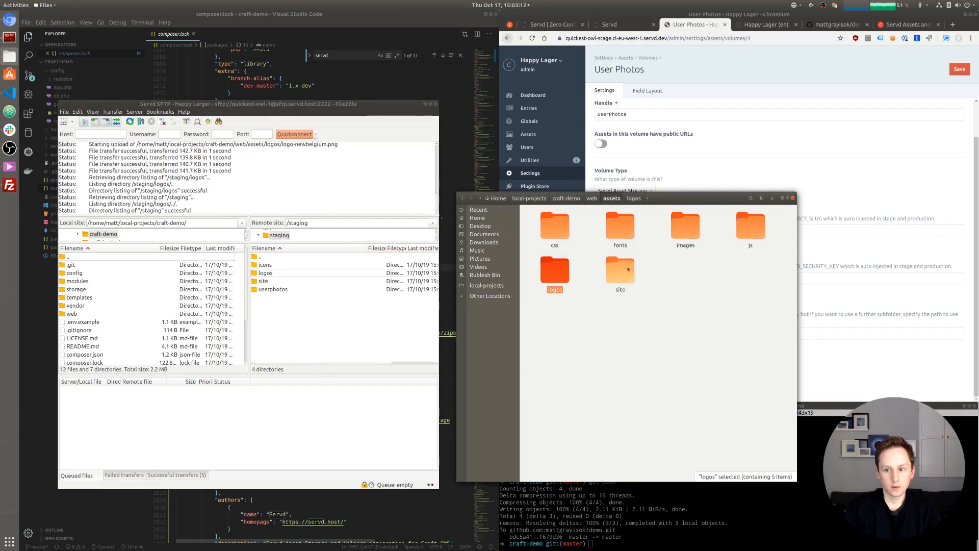
- Upload all local site images and the staff folder into /staging/site
double_click(620, 271)
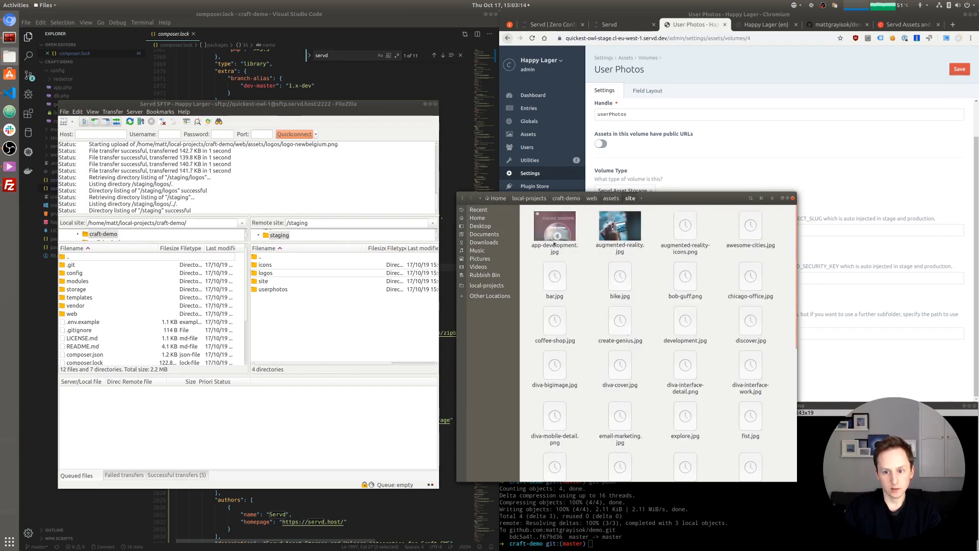
double_click(304, 282)
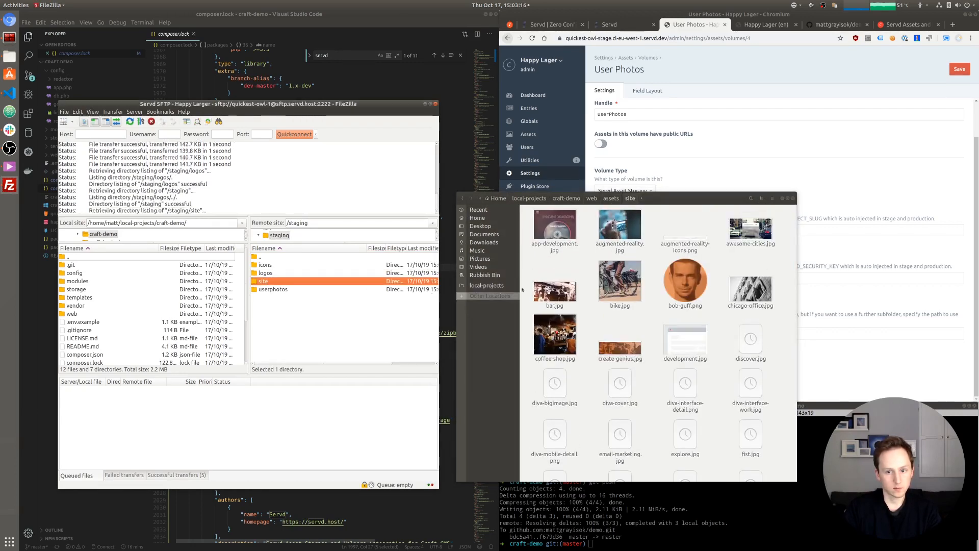
click(555, 225)
scroll(639, 346, down, 8)
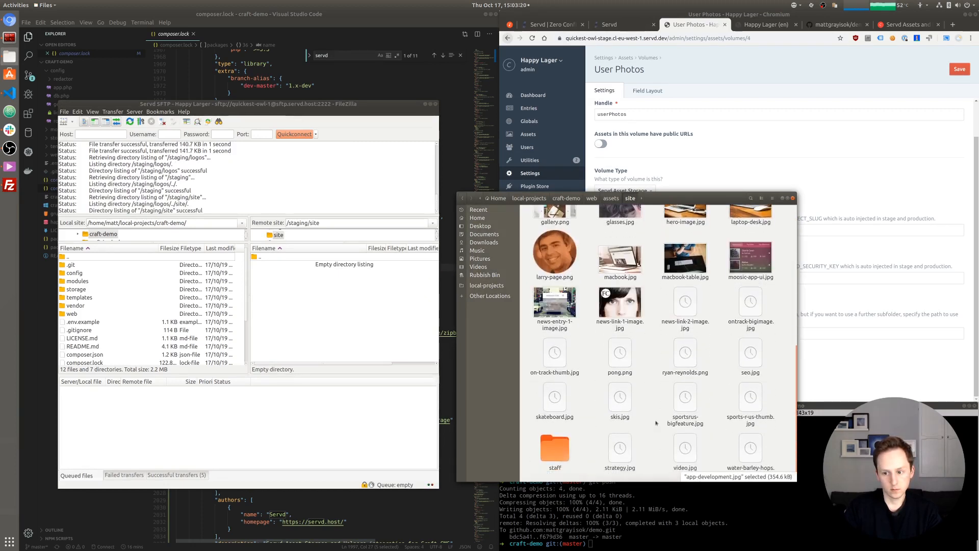
key(ctrl+a)
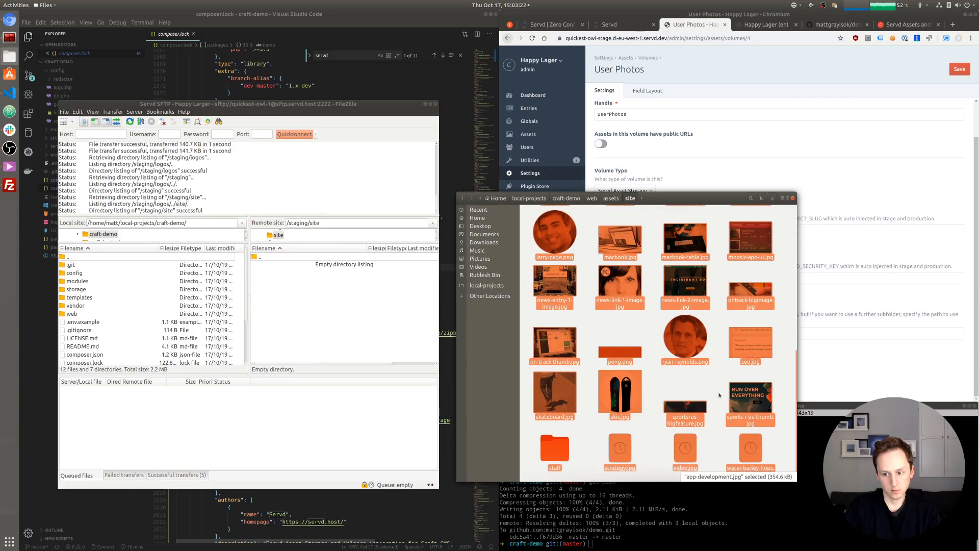
scroll(690, 367, up, 8)
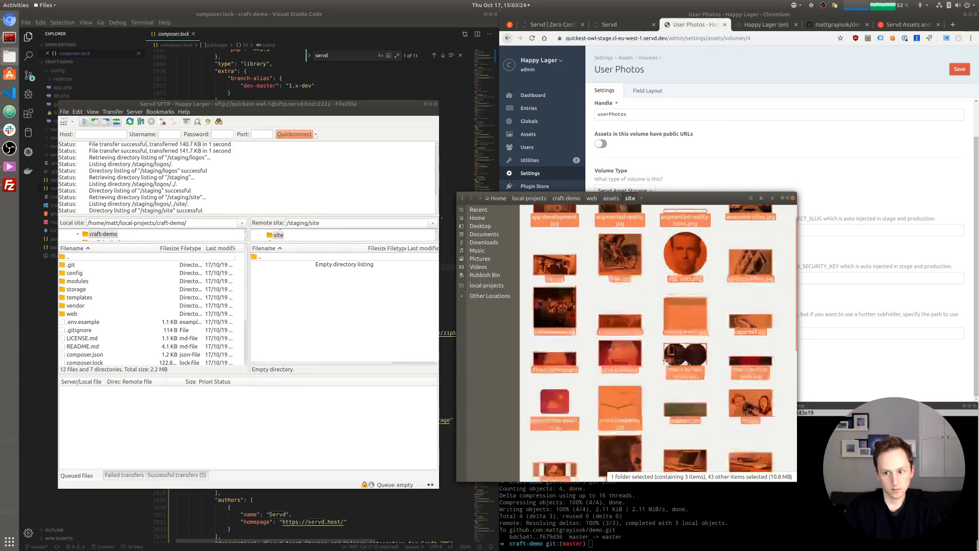
drag(573, 220, 336, 311)
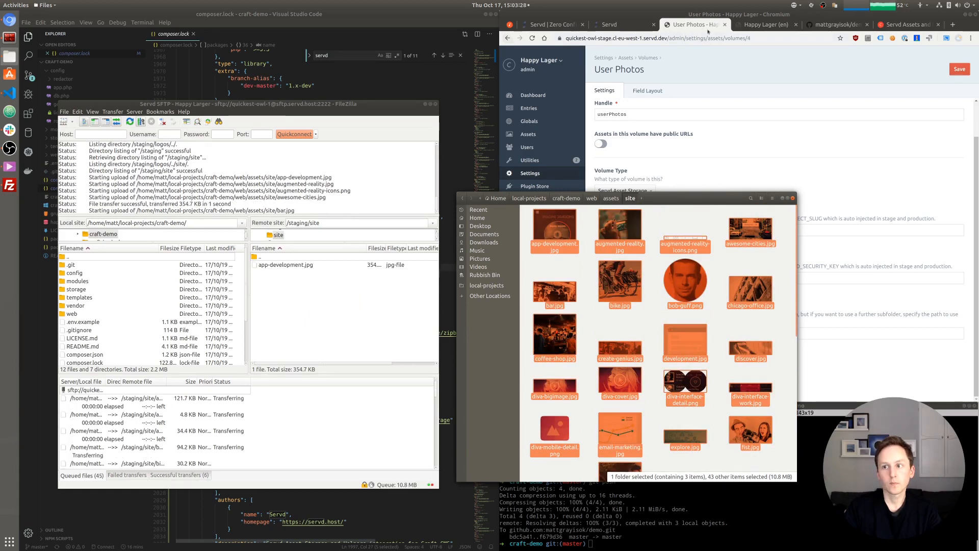
- Return to the Craft asset volumes overview, discarding the unsaved User Photos settings
click(611, 198)
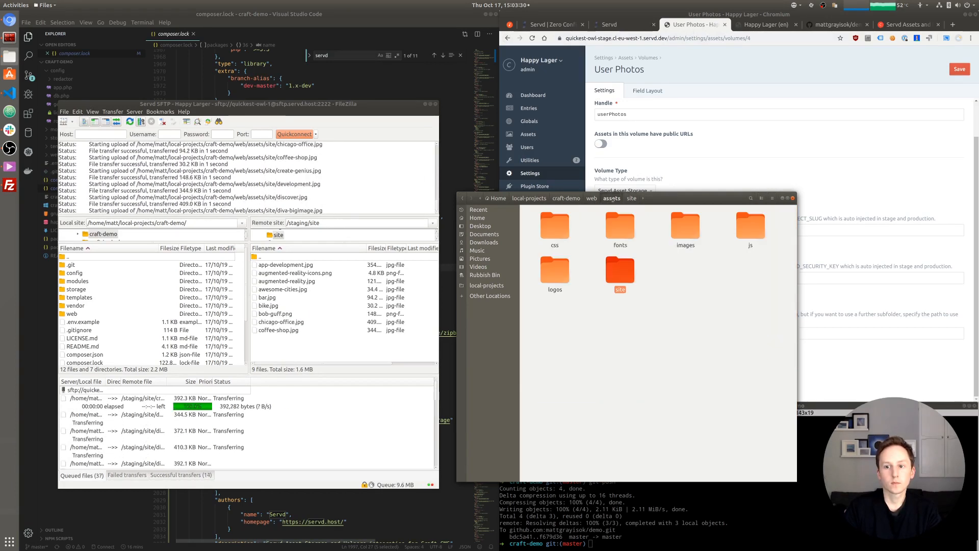
click(691, 318)
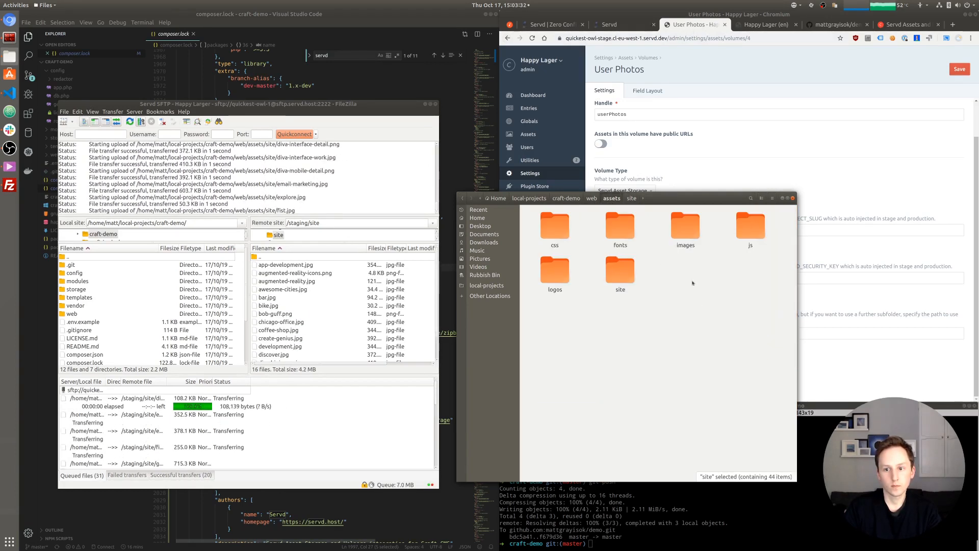
click(677, 63)
click(626, 58)
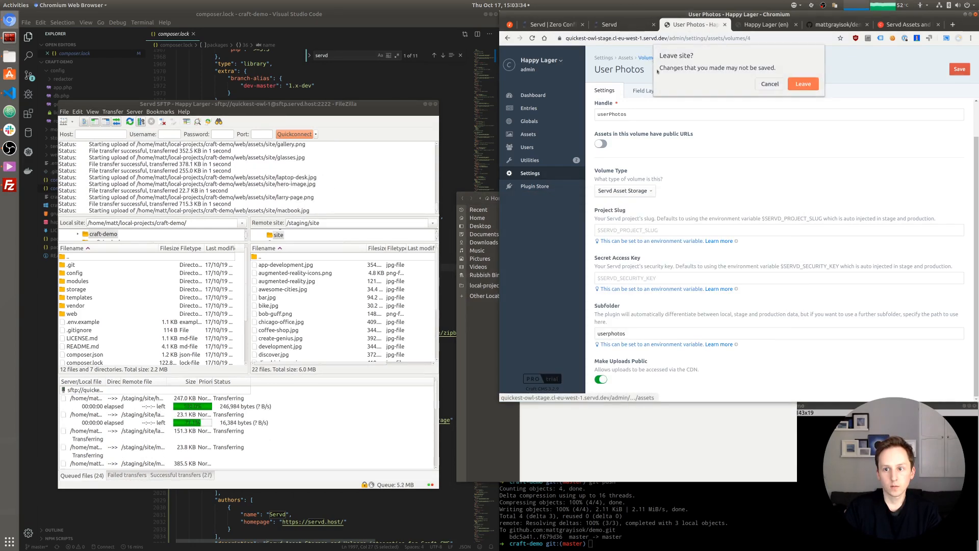
click(803, 84)
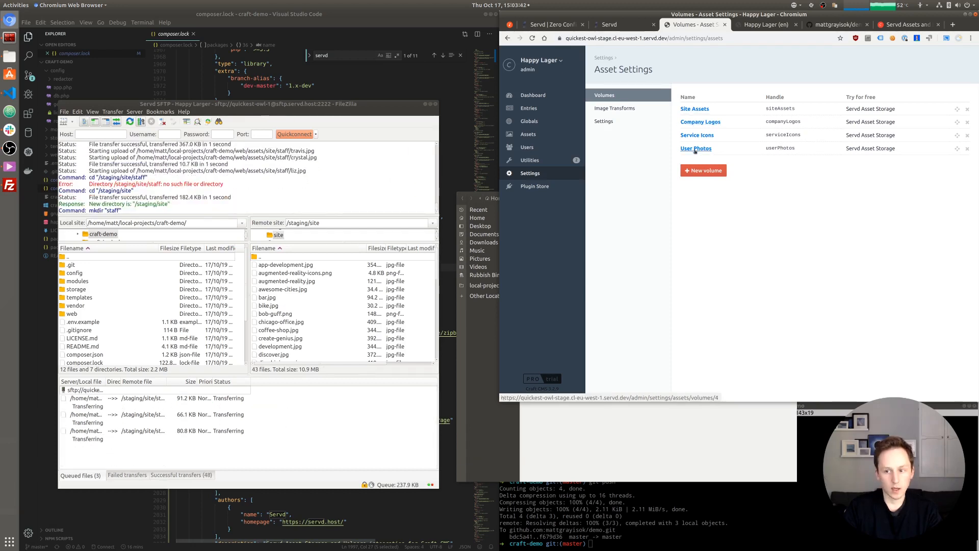
click(632, 425)
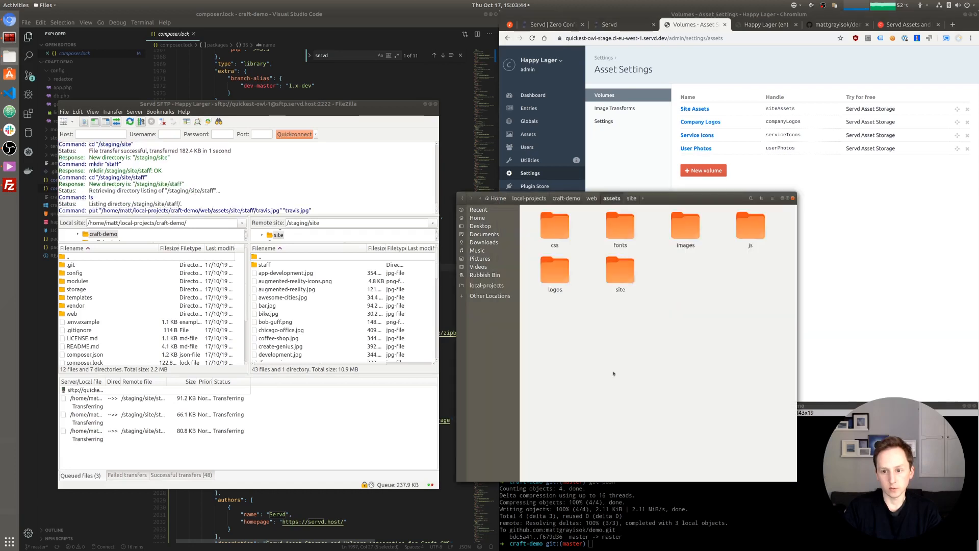
- Look inside the local images/service-icons folder, then return to assets
click(686, 228)
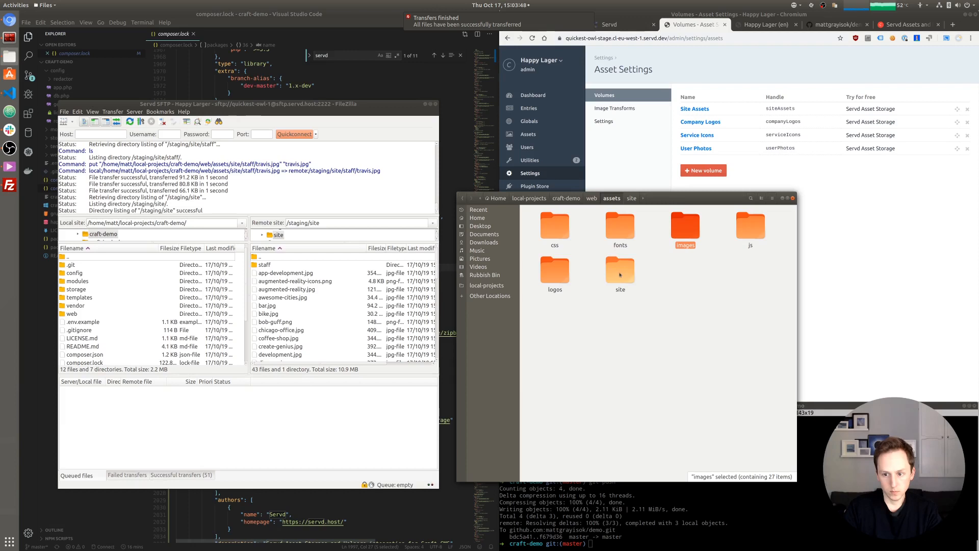
double_click(685, 227)
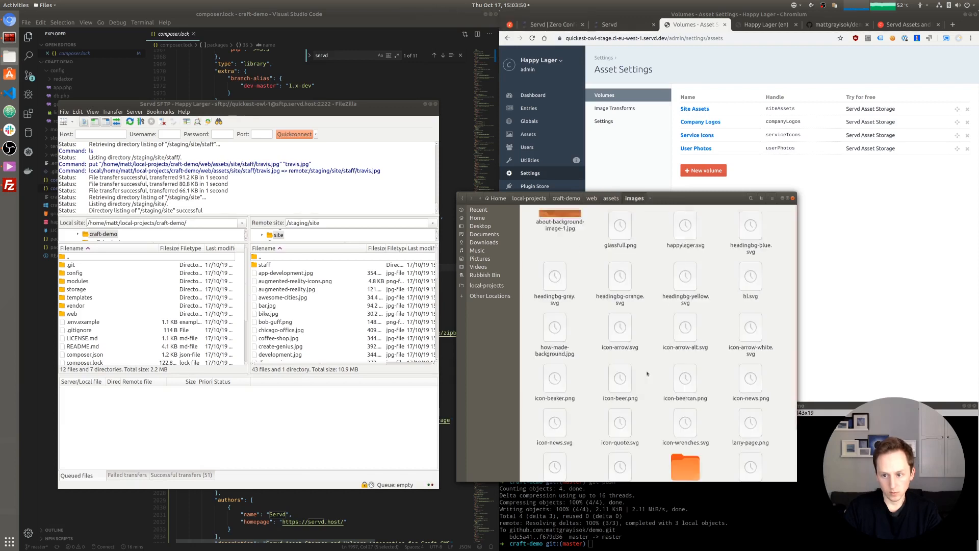
scroll(688, 415, down, 2)
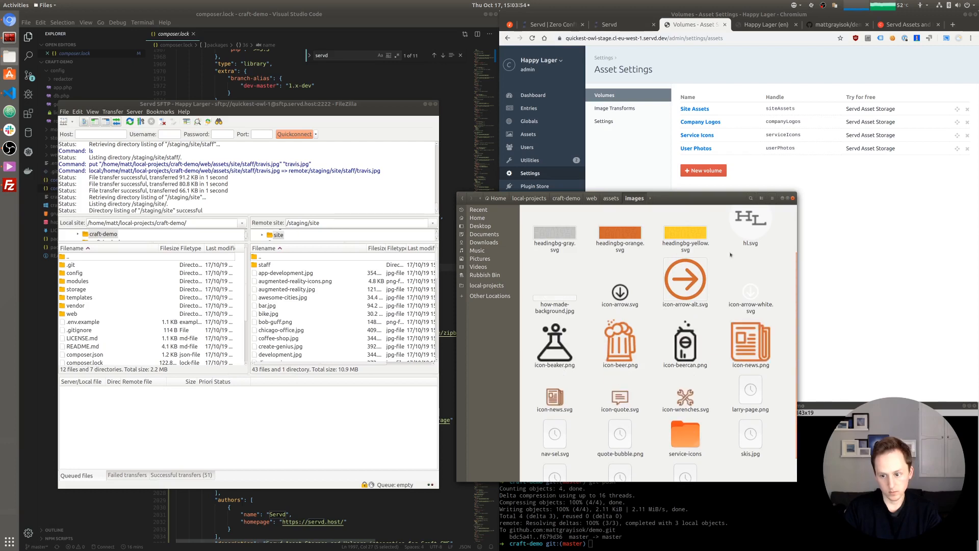
scroll(709, 347, down, 2)
click(686, 410)
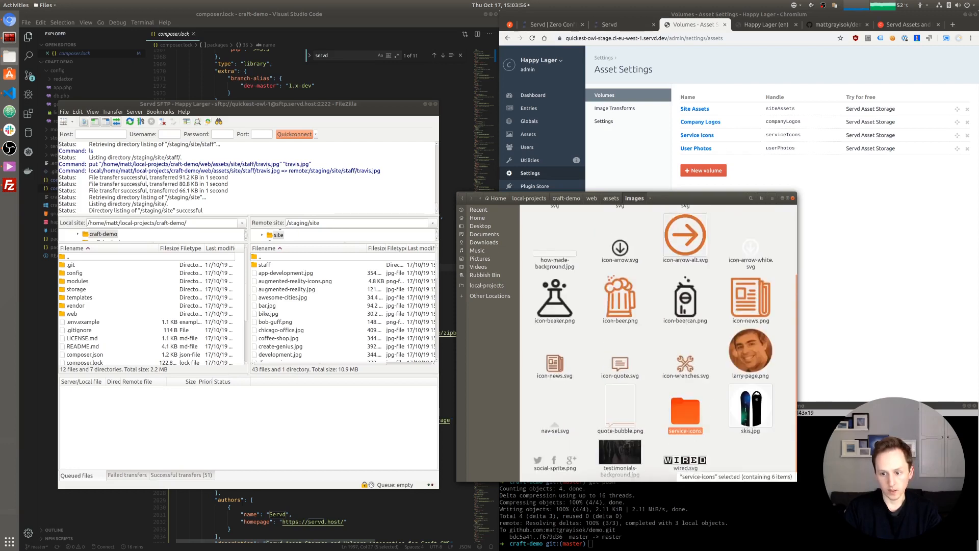
key(Return)
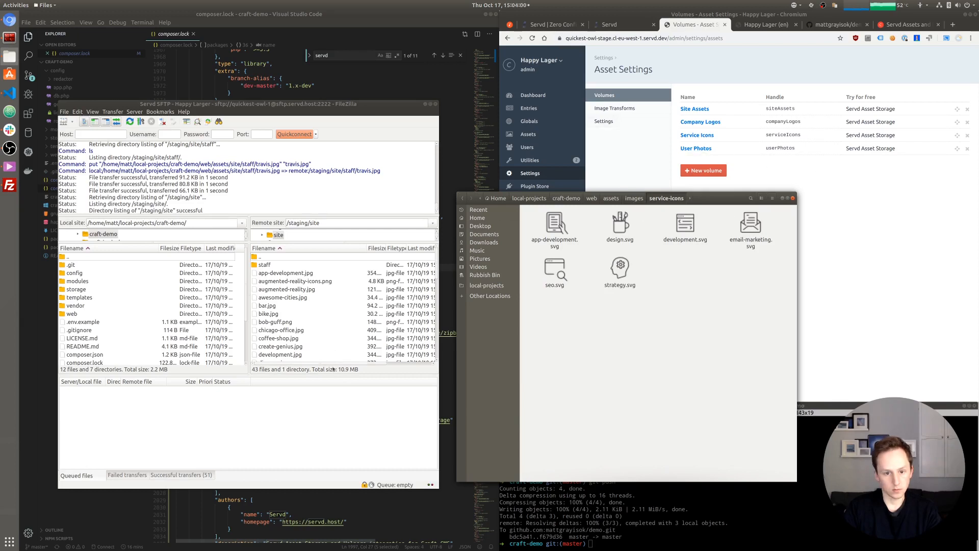
click(634, 198)
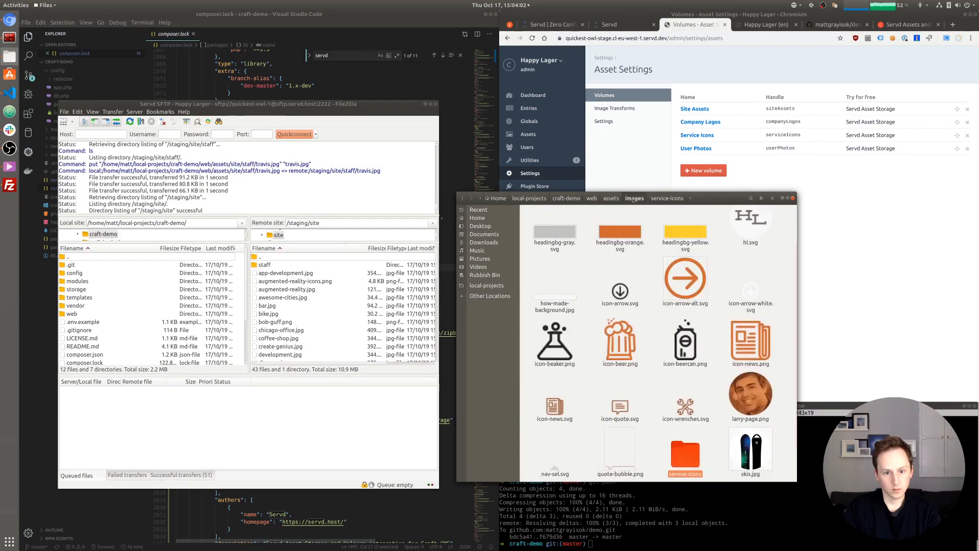
scroll(626, 334, up, 1)
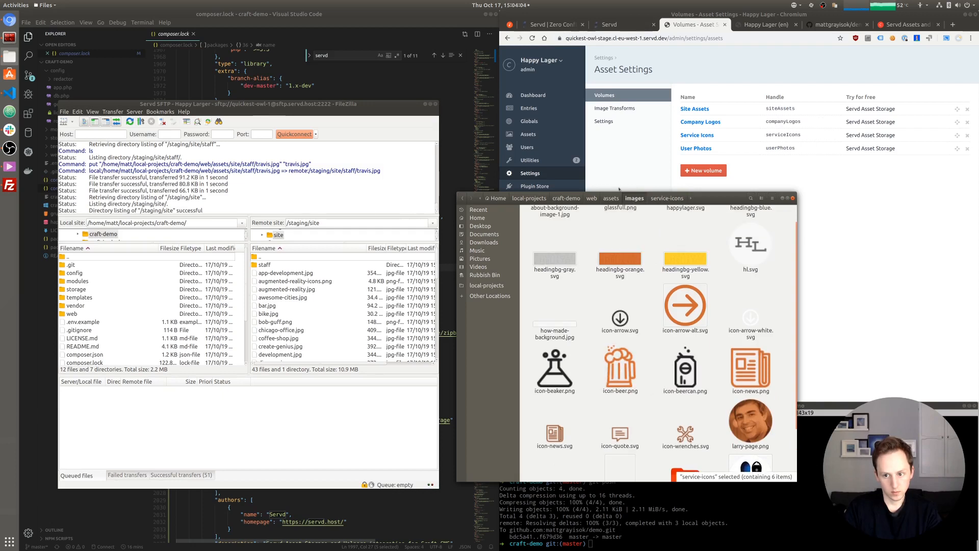
click(611, 198)
click(560, 278)
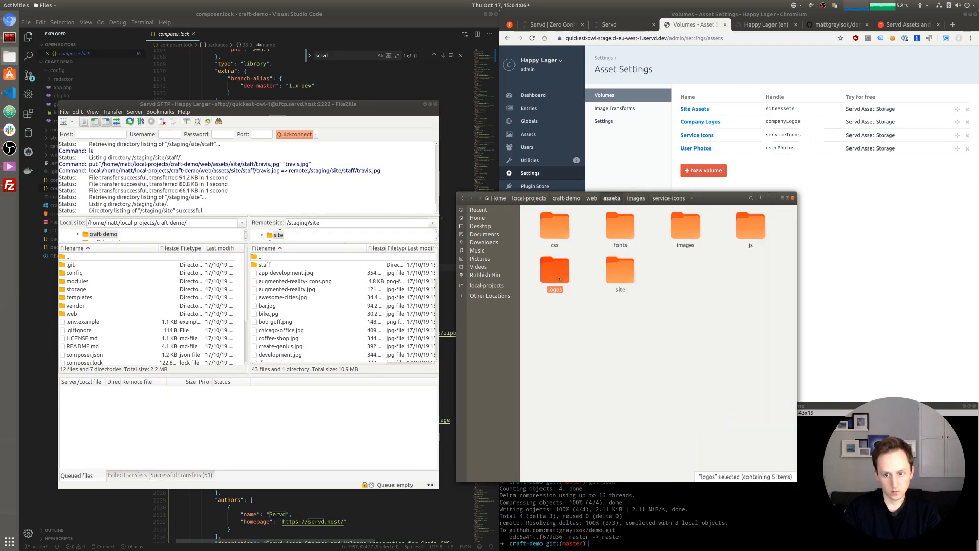
- Upload all six service-icon SVGs from images/service-icons into /staging/icons
double_click(260, 257)
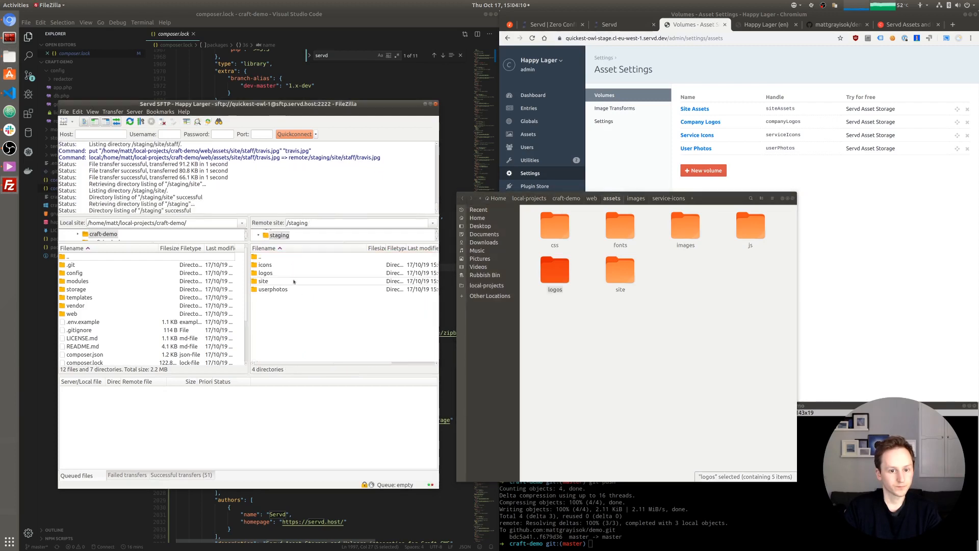
double_click(262, 266)
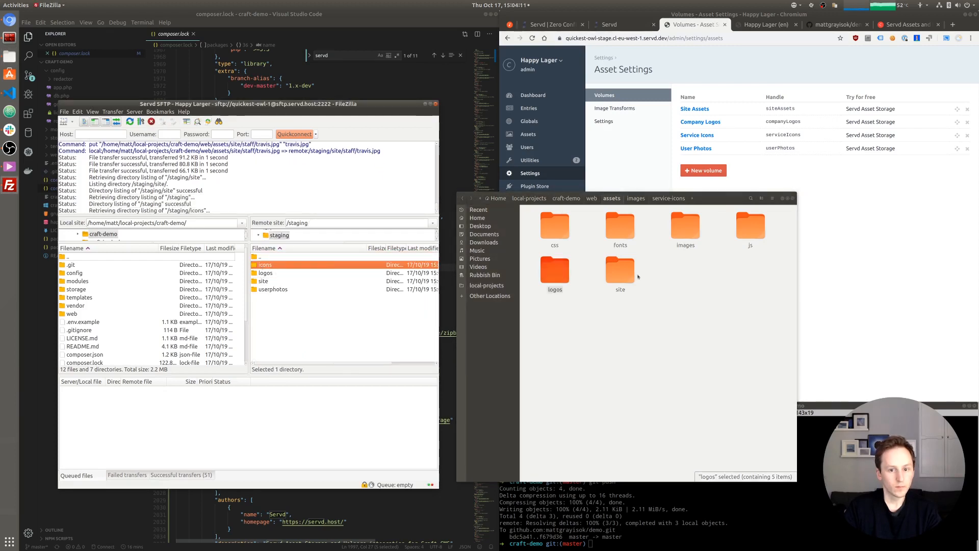
double_click(683, 230)
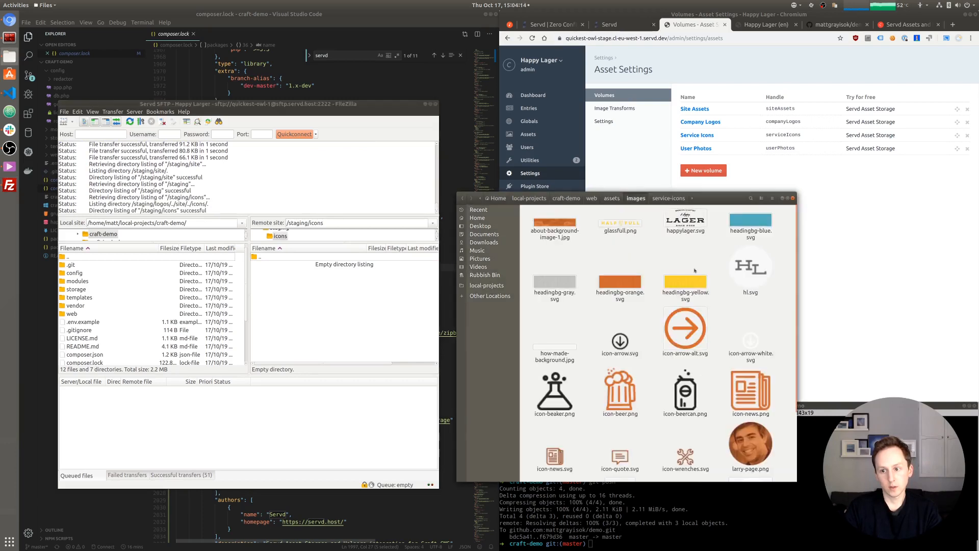
scroll(683, 407, down, 3)
double_click(683, 407)
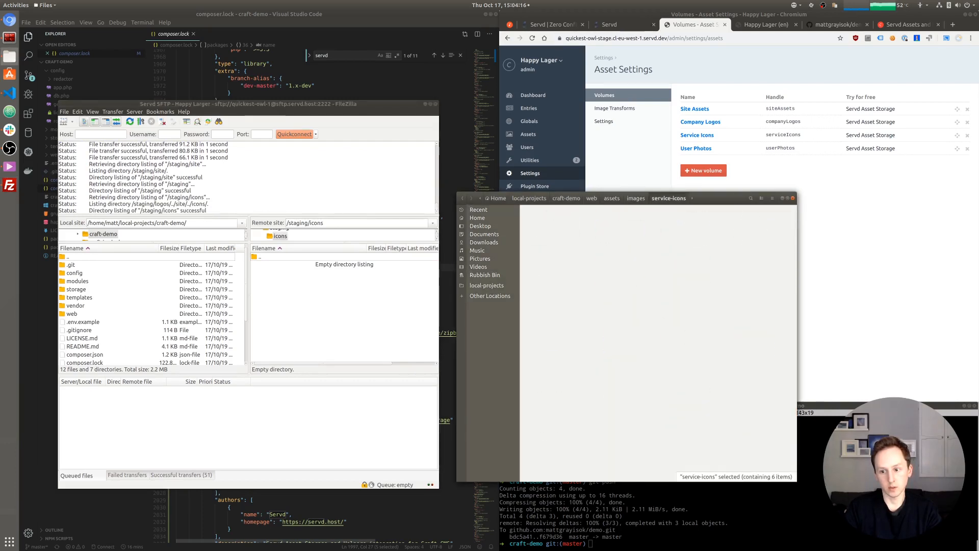
click(560, 224)
key(ctrl+a)
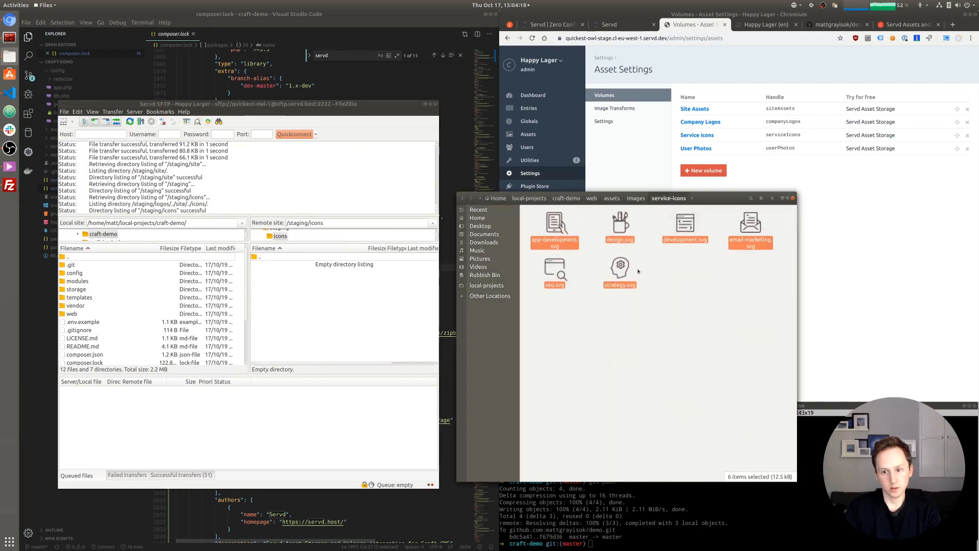
drag(556, 225, 319, 303)
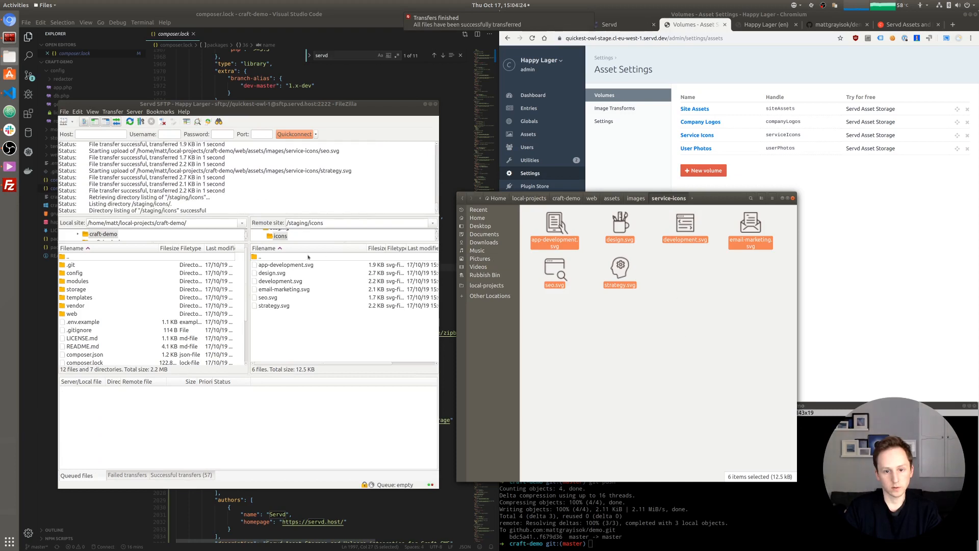
double_click(262, 257)
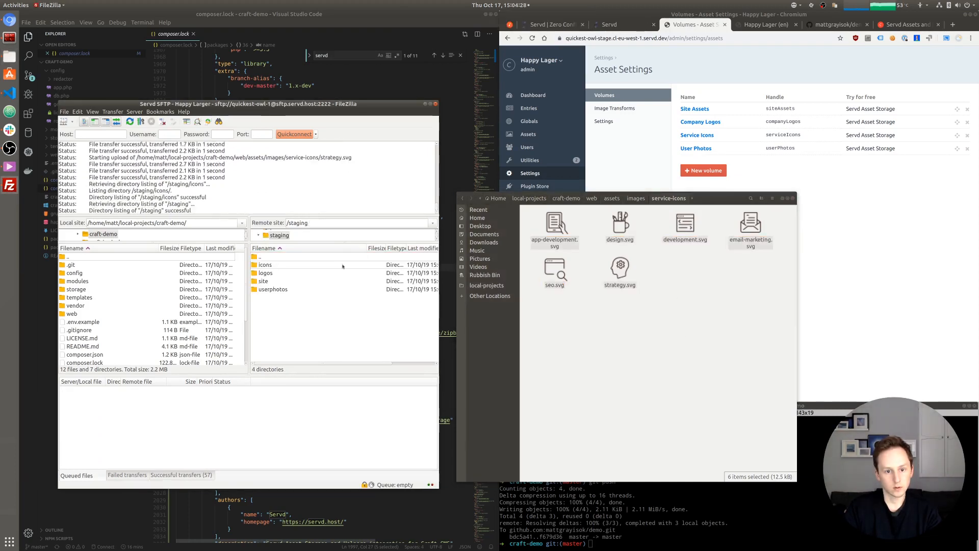
- Open the remote userphotos folder and the local assets/site/staff folder
double_click(289, 289)
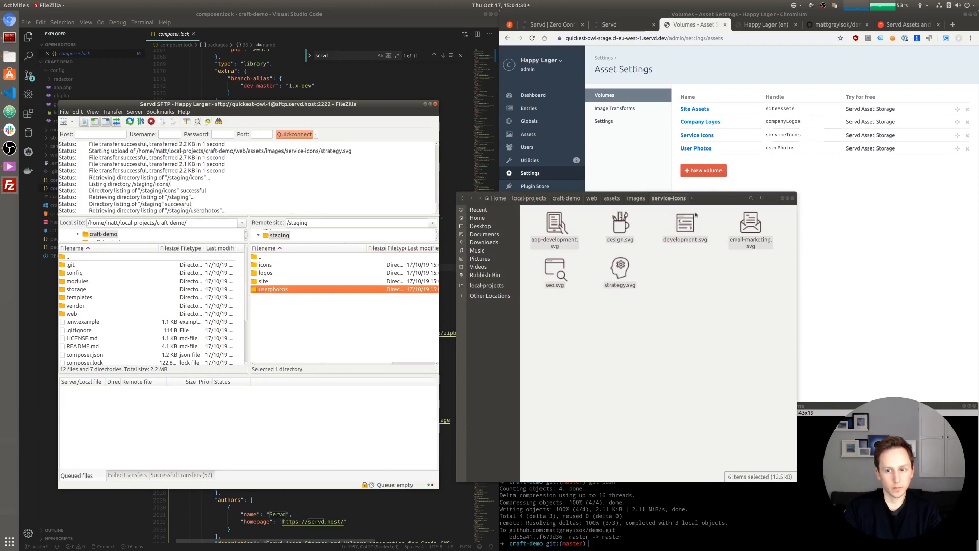
click(636, 199)
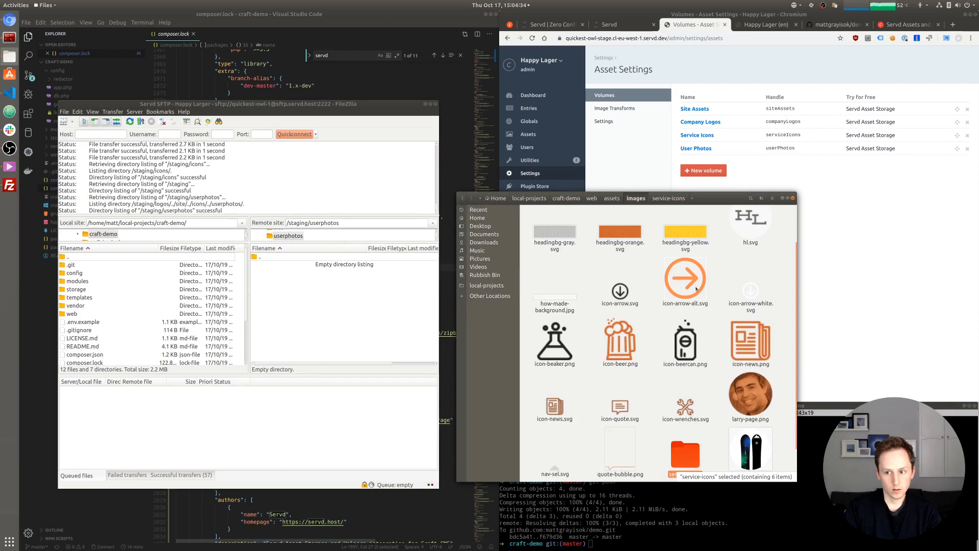
scroll(697, 289, up, 2)
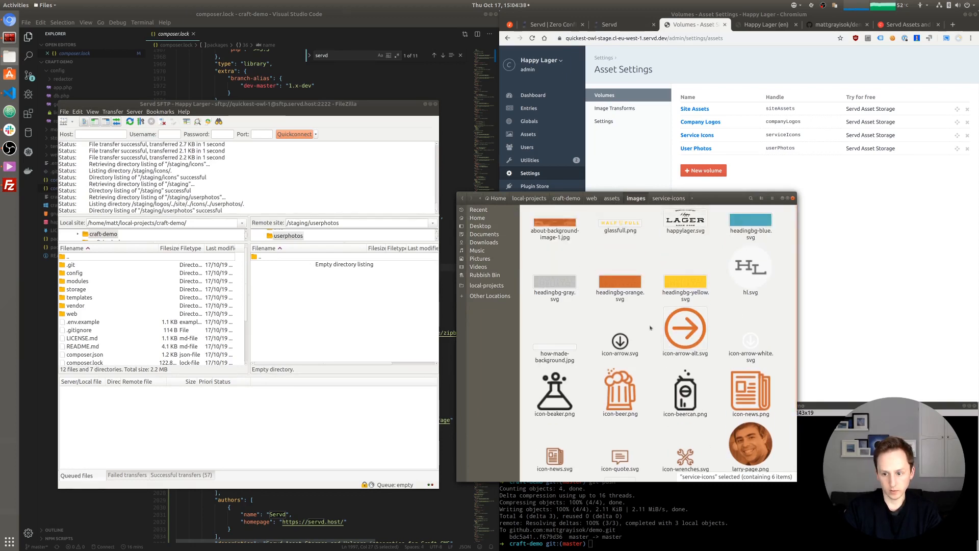
scroll(650, 327, down, 3)
scroll(646, 335, up, 3)
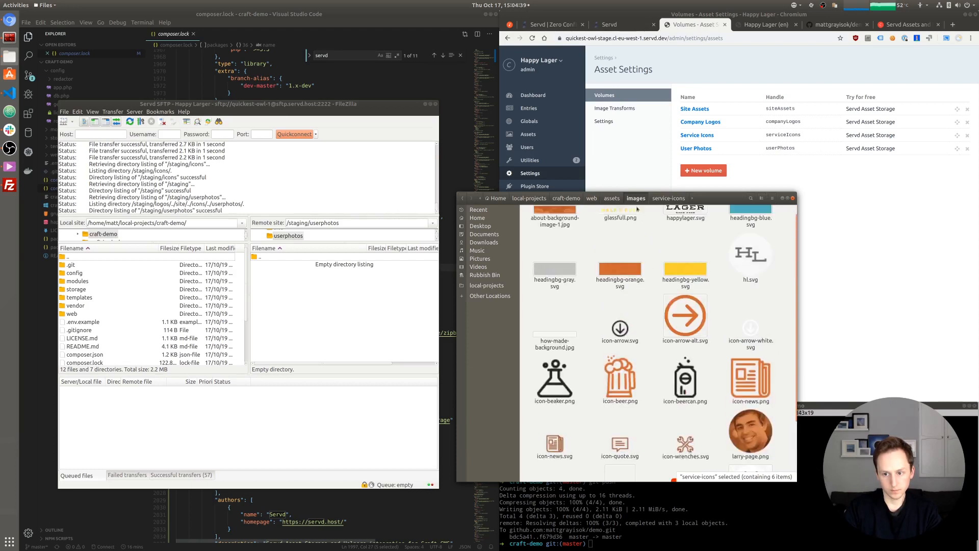
click(612, 199)
click(683, 296)
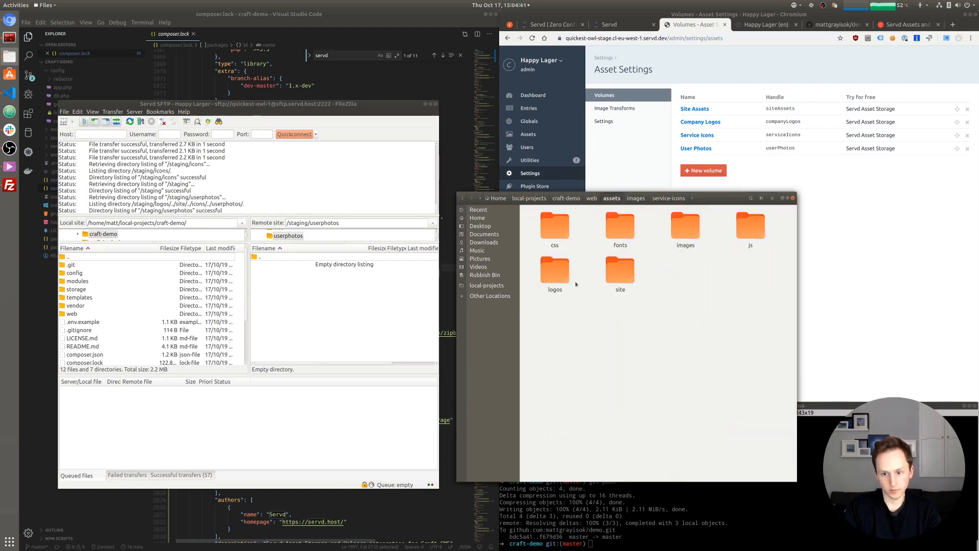
double_click(629, 279)
scroll(700, 358, down, 5)
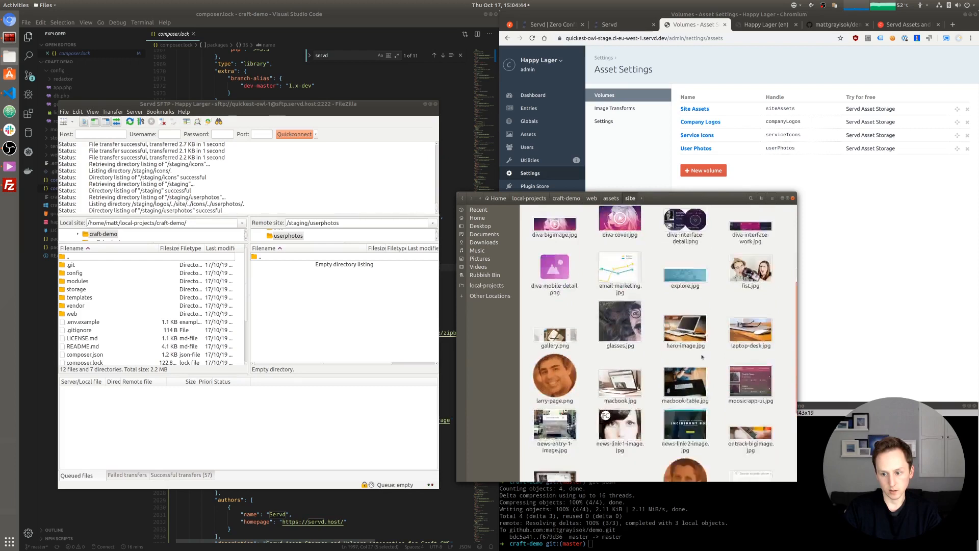
double_click(555, 449)
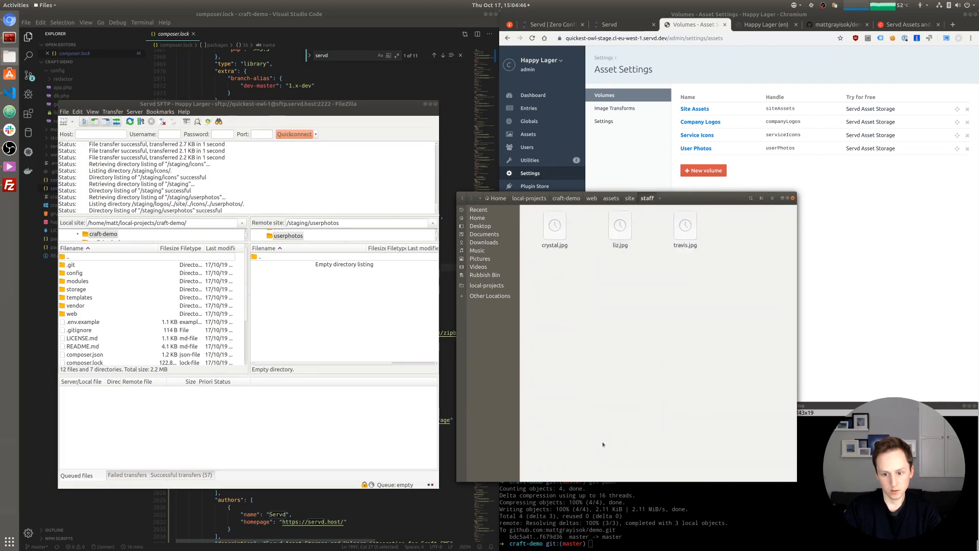
- Upload crystal.jpg, liz.jpg and travis.jpg into /staging/userphotos and check the listing
drag(719, 288, 389, 311)
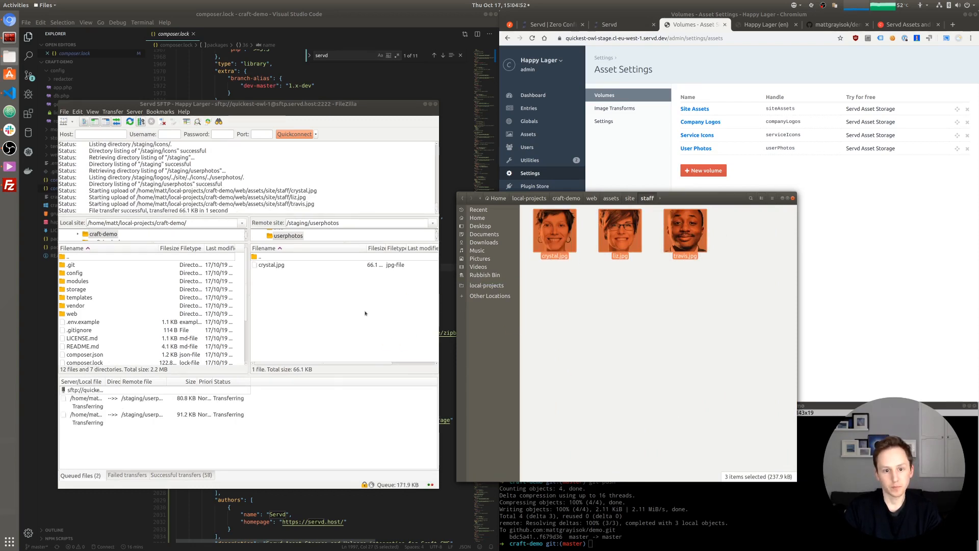
click(308, 325)
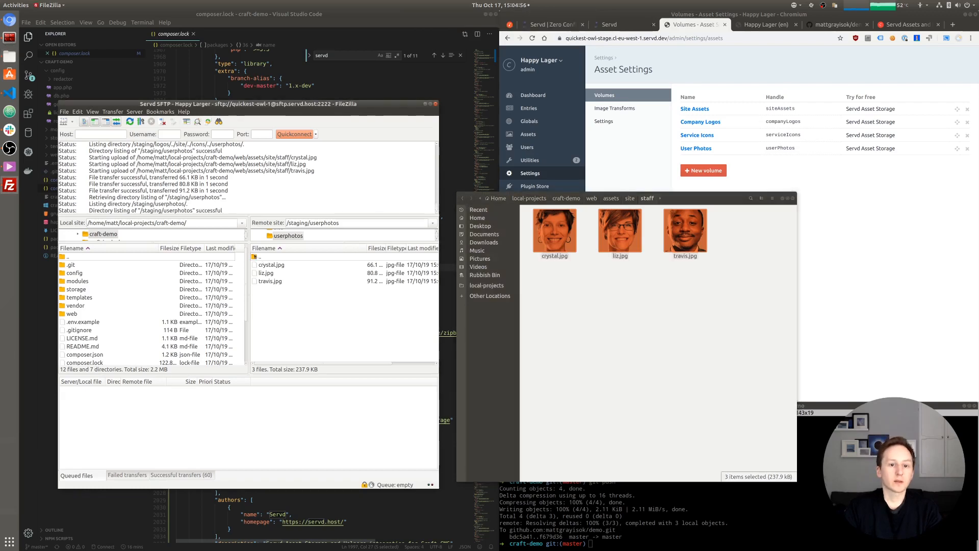
click(641, 321)
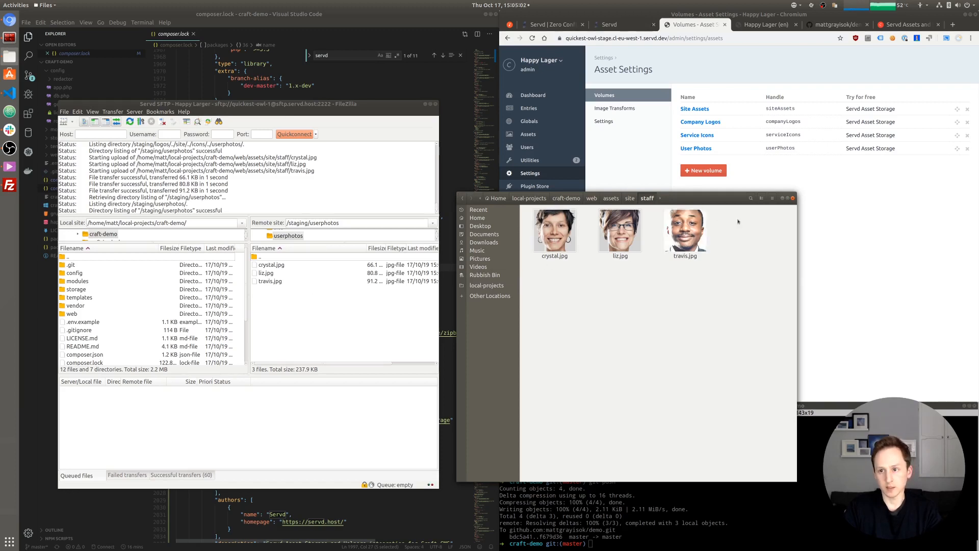
click(765, 25)
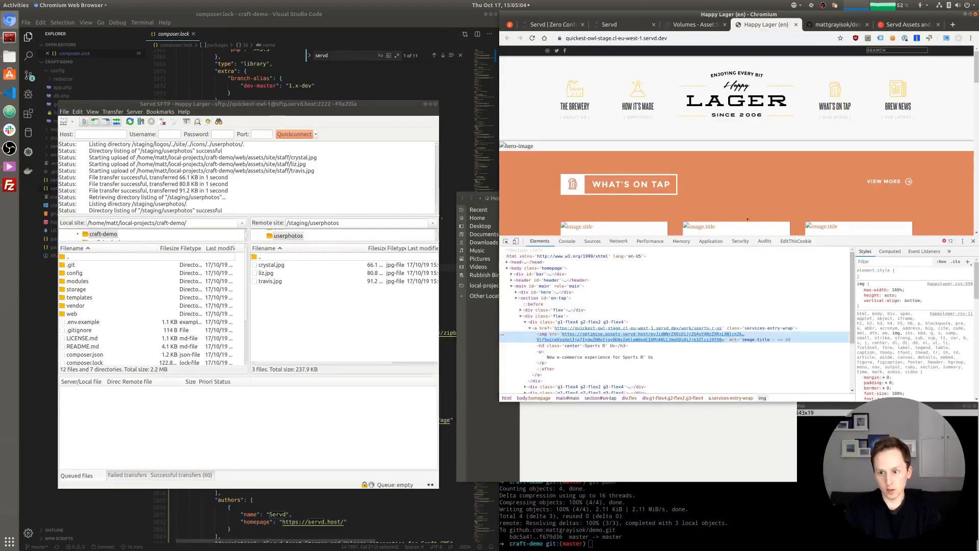
- Reload the Happy Lager homepage, close DevTools, and scroll through to confirm images load
key(ctrl+r)
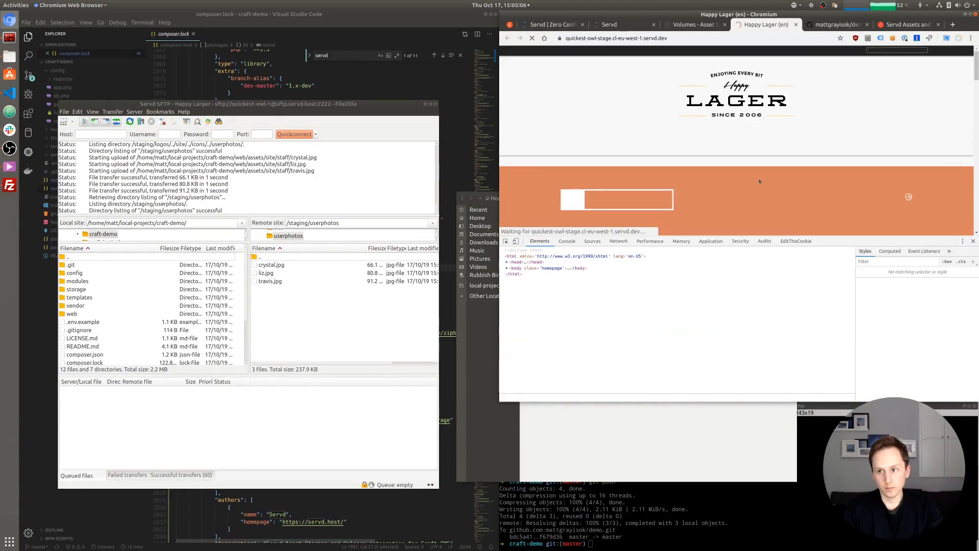
click(973, 241)
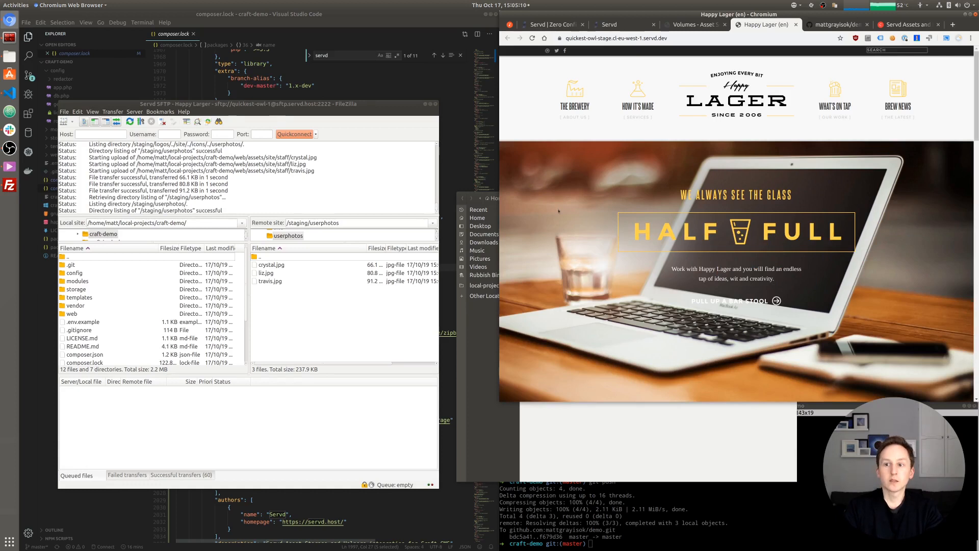
scroll(587, 213, down, 5)
scroll(559, 210, down, 3)
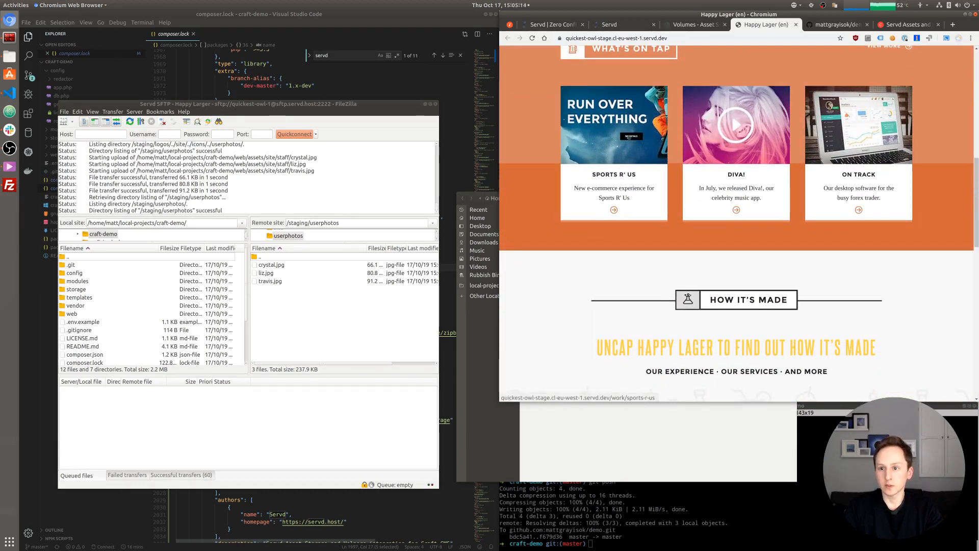
scroll(558, 232, down, 3)
scroll(558, 232, down, 5)
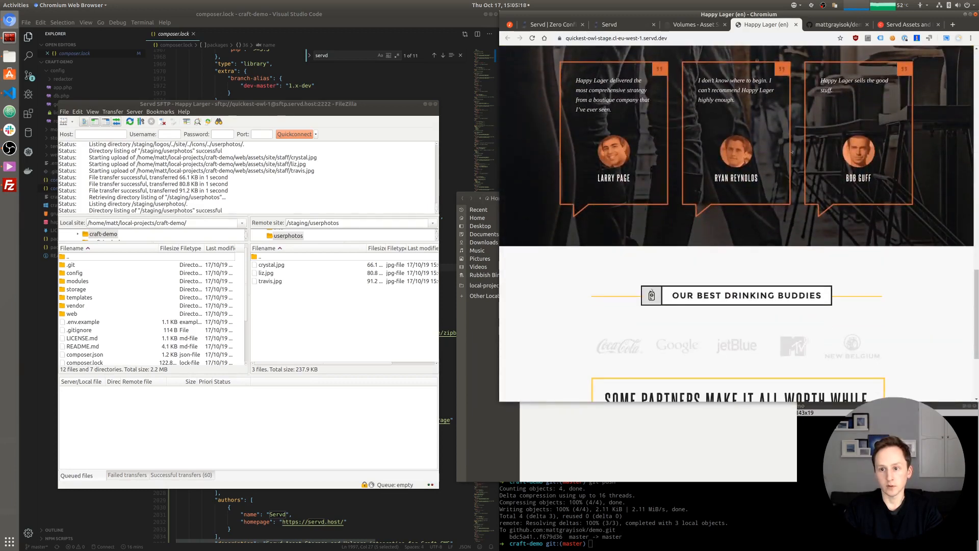
scroll(646, 216, down, 3)
scroll(640, 227, up, 6)
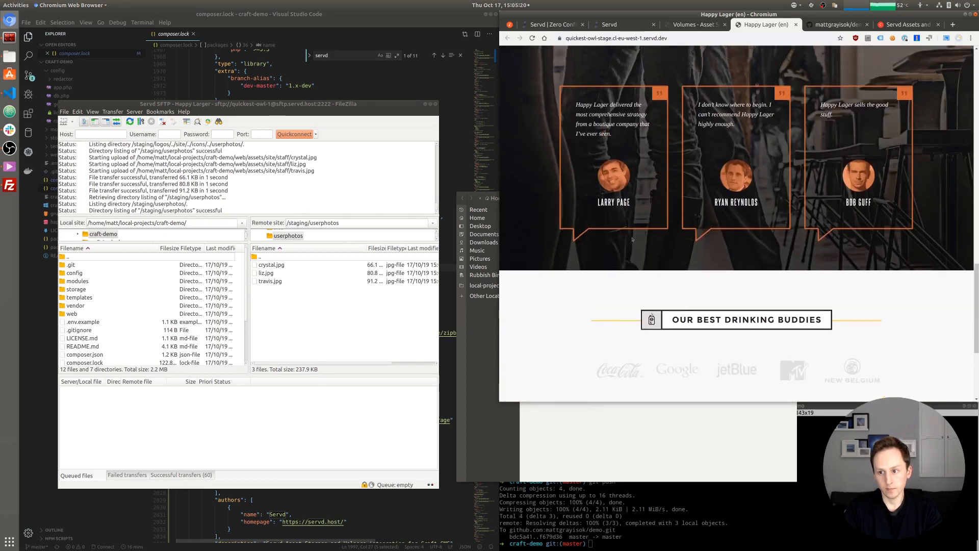
scroll(635, 235, up, 10)
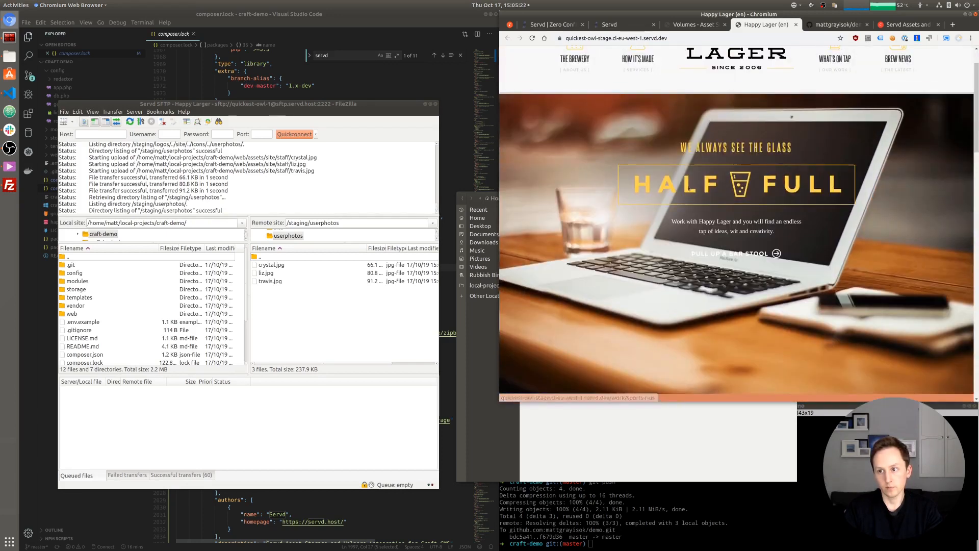
- Browse the What's On Tap and How It's Made pages to check their images
click(837, 99)
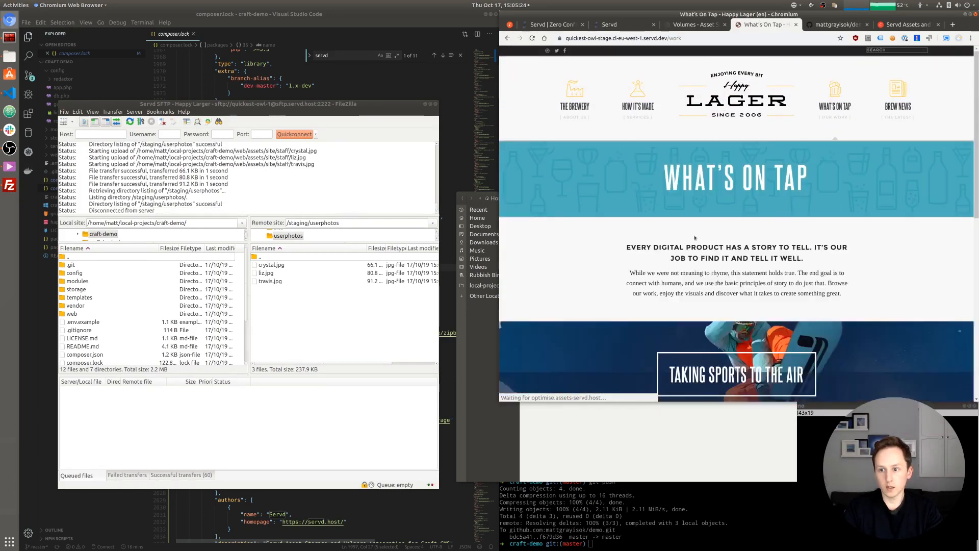
scroll(624, 233, down, 3)
scroll(624, 233, down, 5)
scroll(622, 231, up, 4)
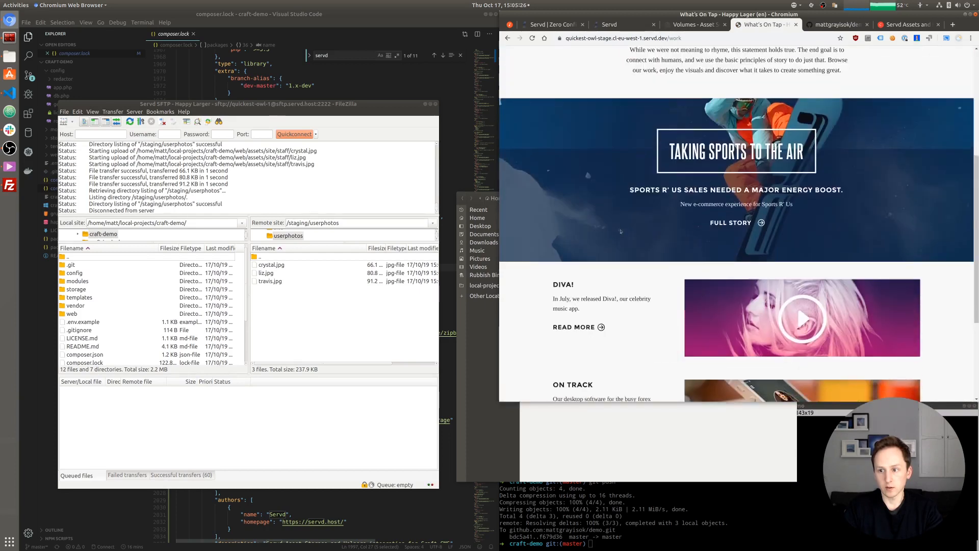
scroll(621, 231, up, 4)
click(632, 91)
scroll(576, 211, down, 10)
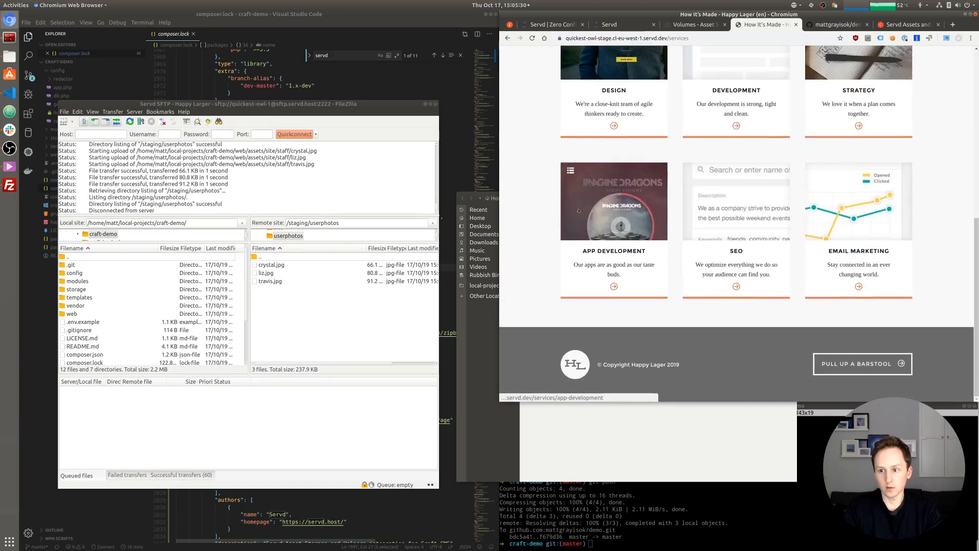
scroll(577, 210, up, 10)
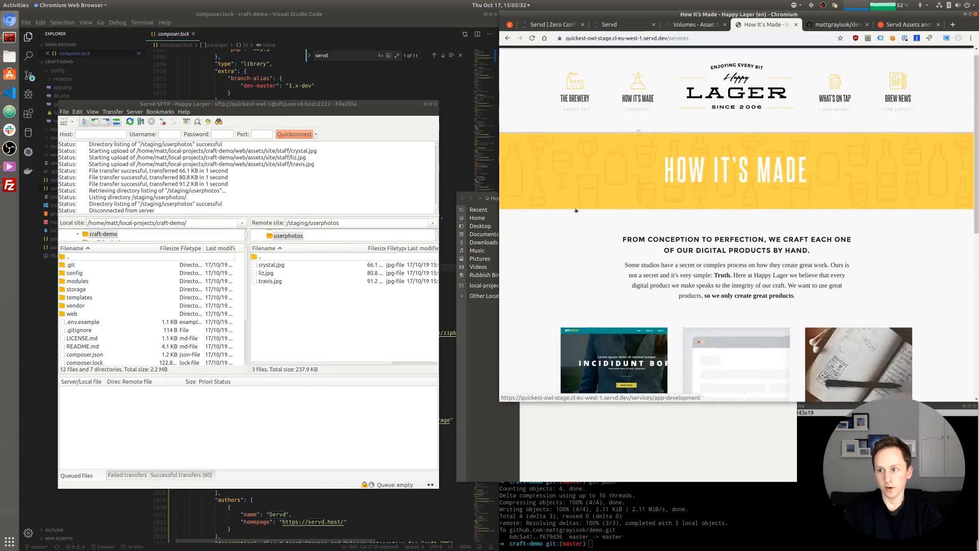
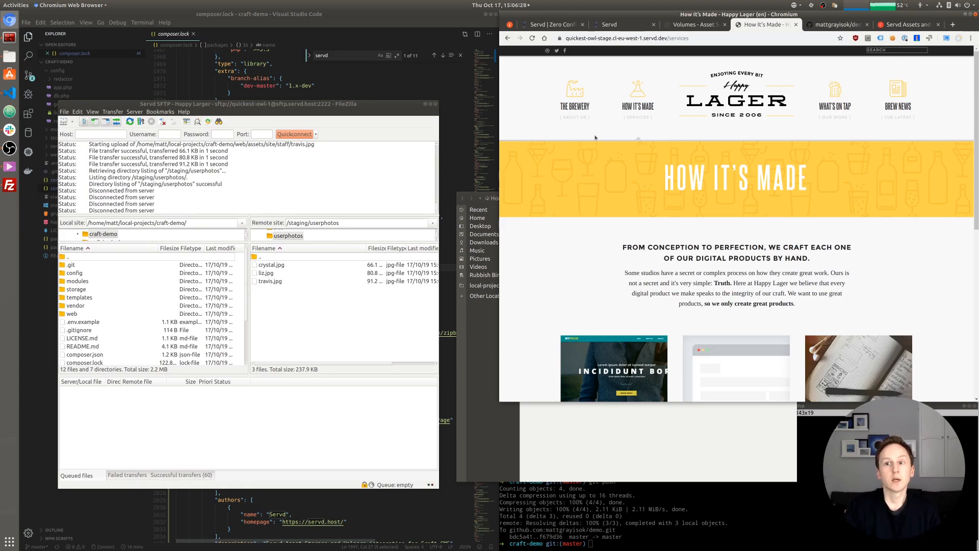
- Scroll through the How It's Made page, then return home via the Happy Lager logo
scroll(593, 208, down, 3)
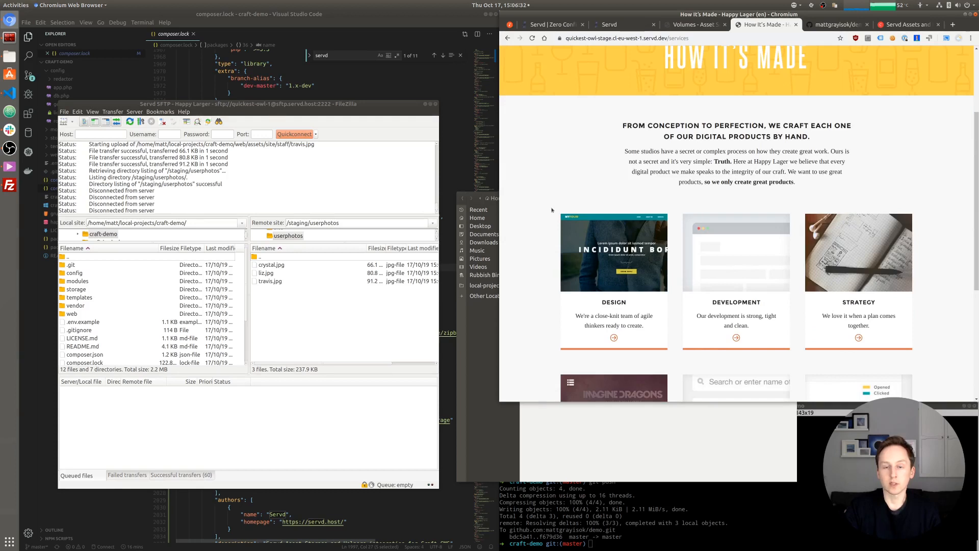
scroll(567, 189, up, 3)
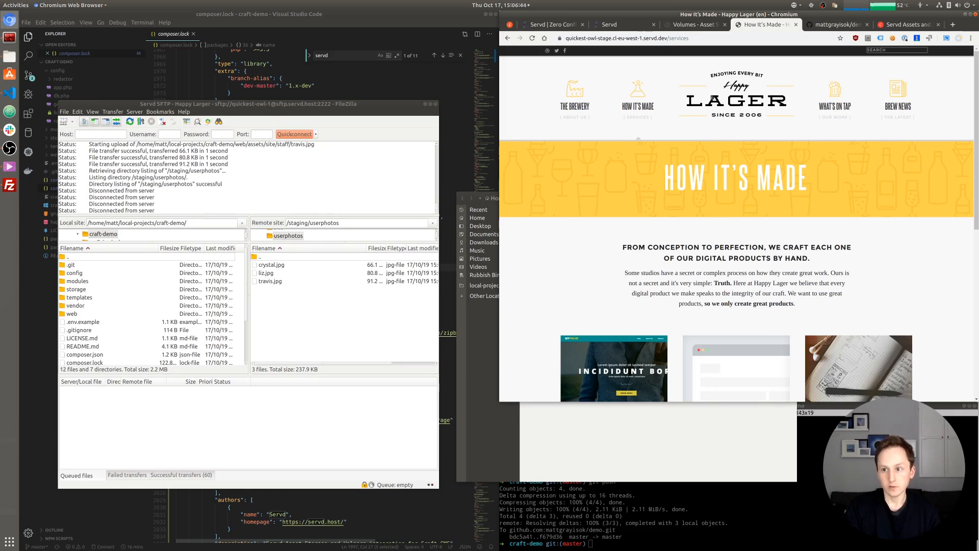
click(712, 98)
right_click(562, 323)
click(583, 393)
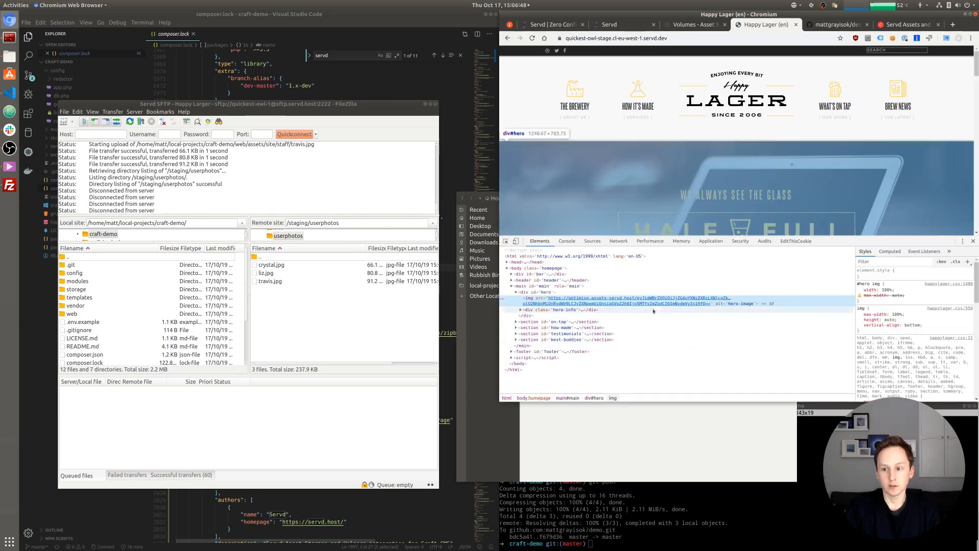
mouse_move(578, 301)
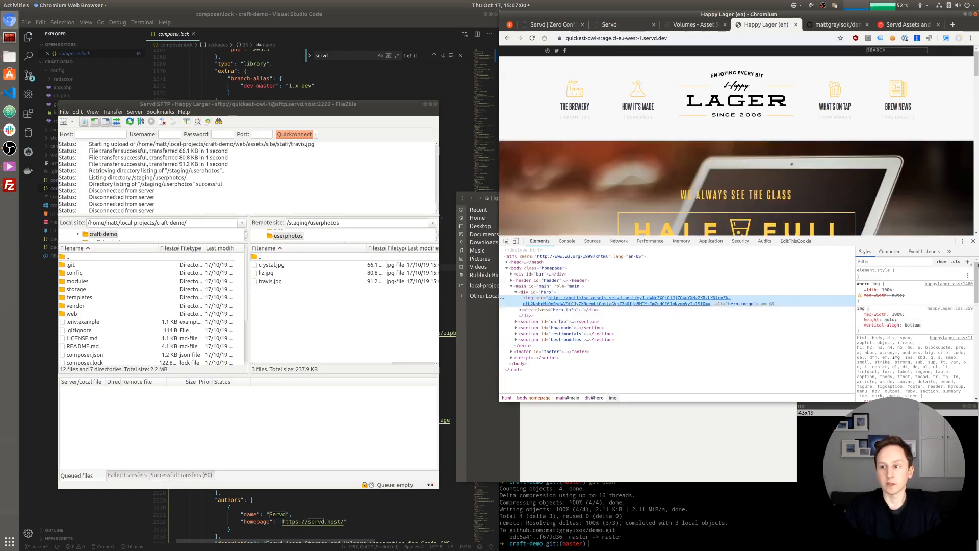
click(973, 243)
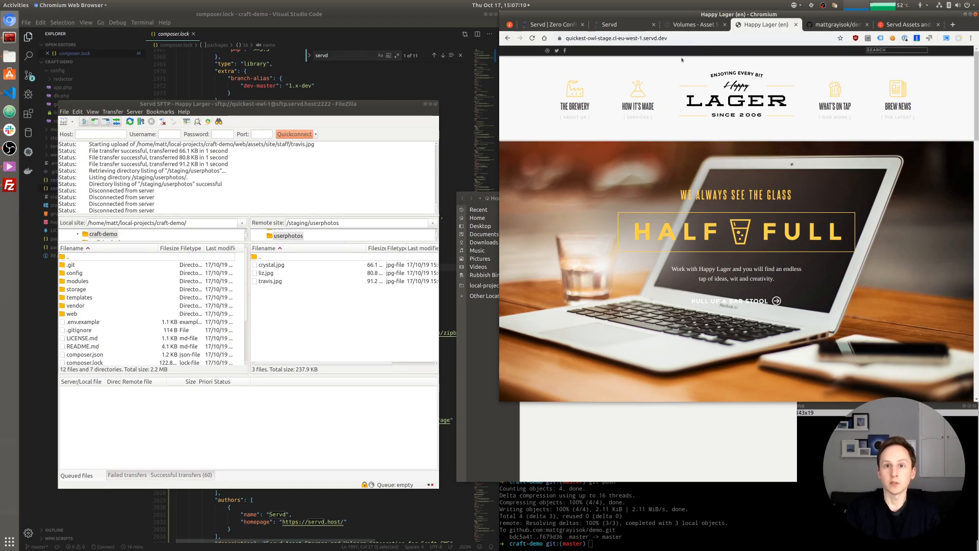
- Review the Craft asset settings and the Image Transforms list, then go back to Settings
click(693, 25)
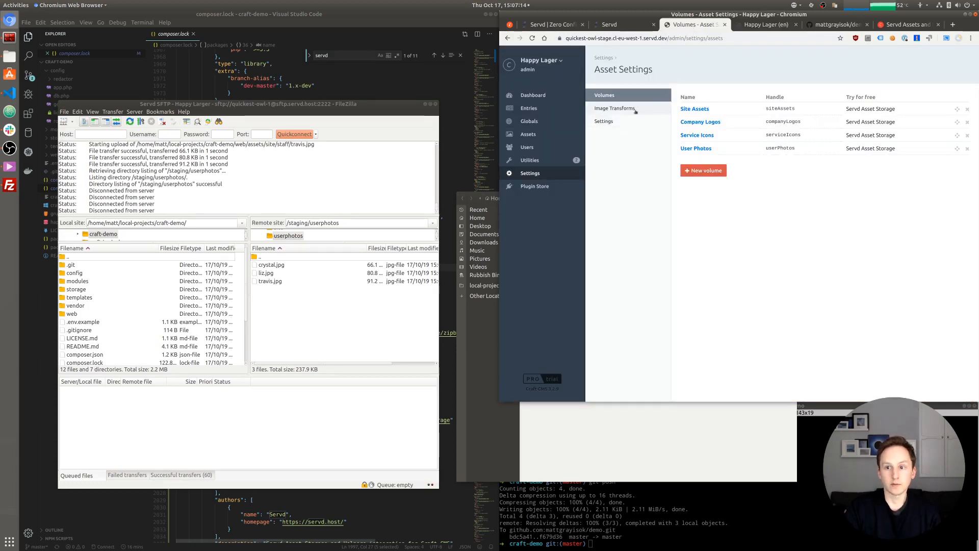
click(626, 110)
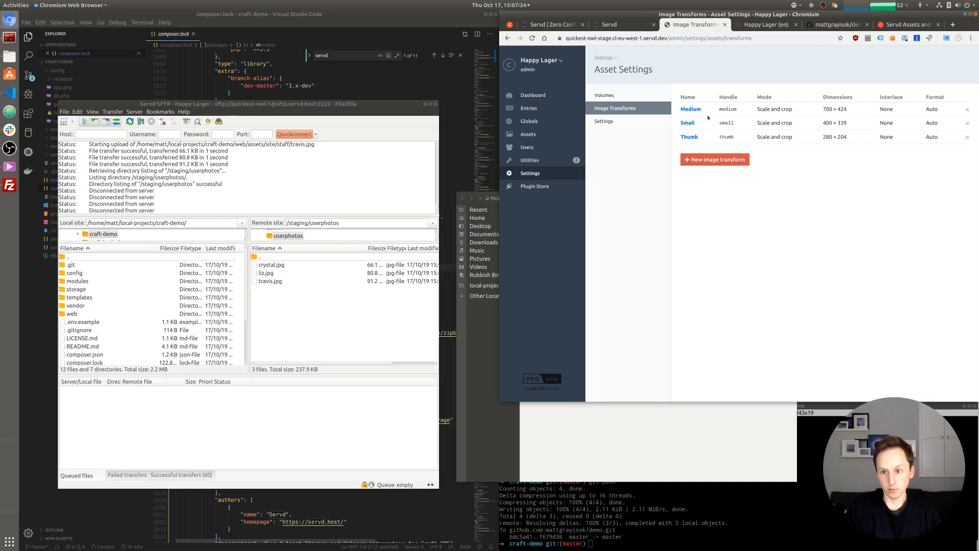
click(604, 57)
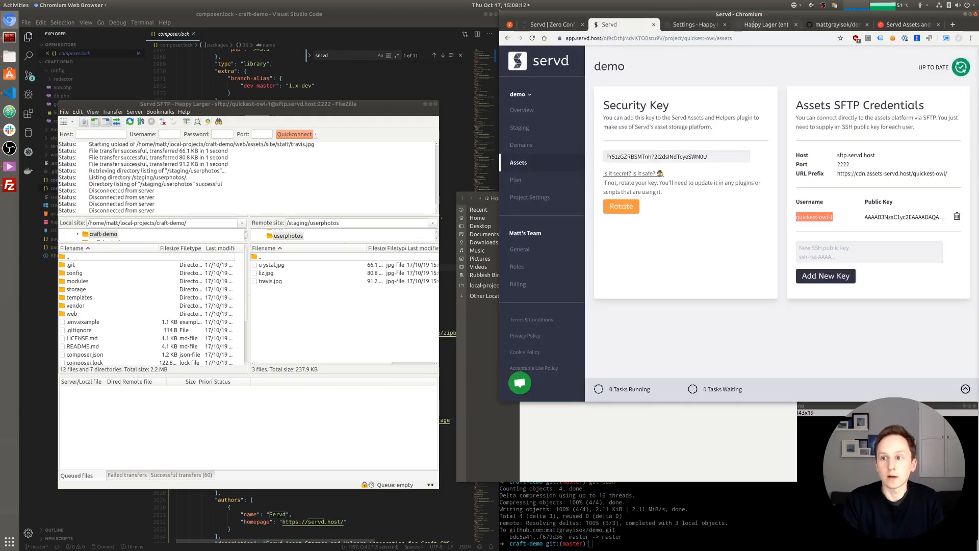
click(760, 24)
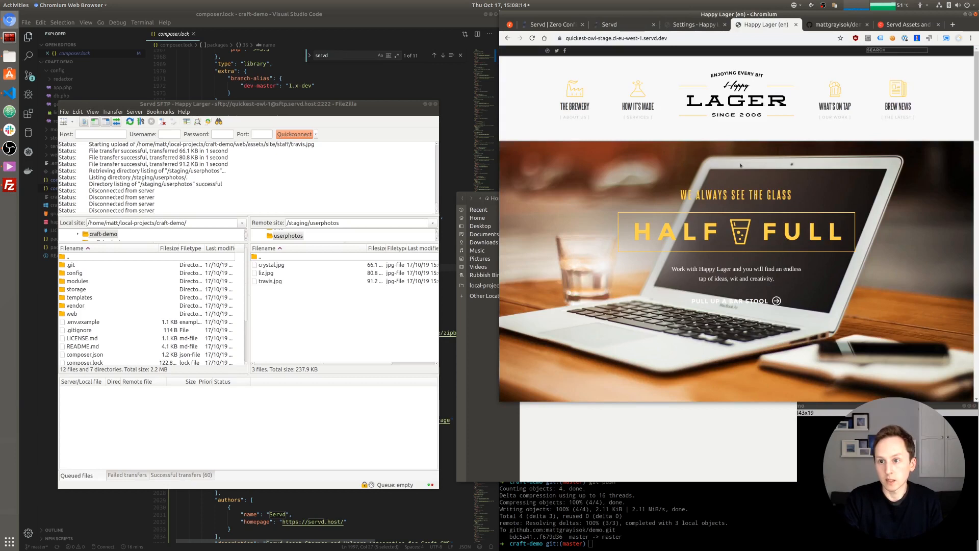
scroll(734, 192, down, 10)
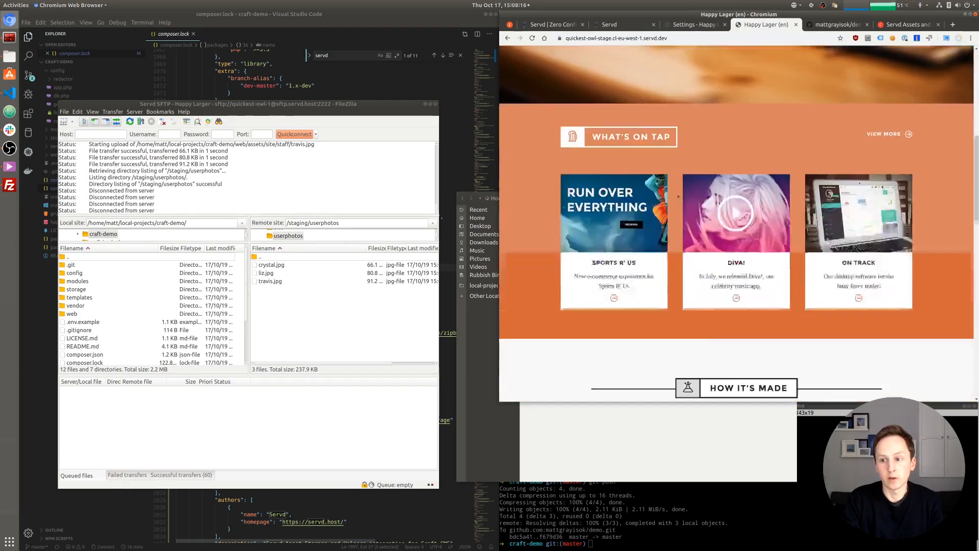
scroll(594, 199, down, 10)
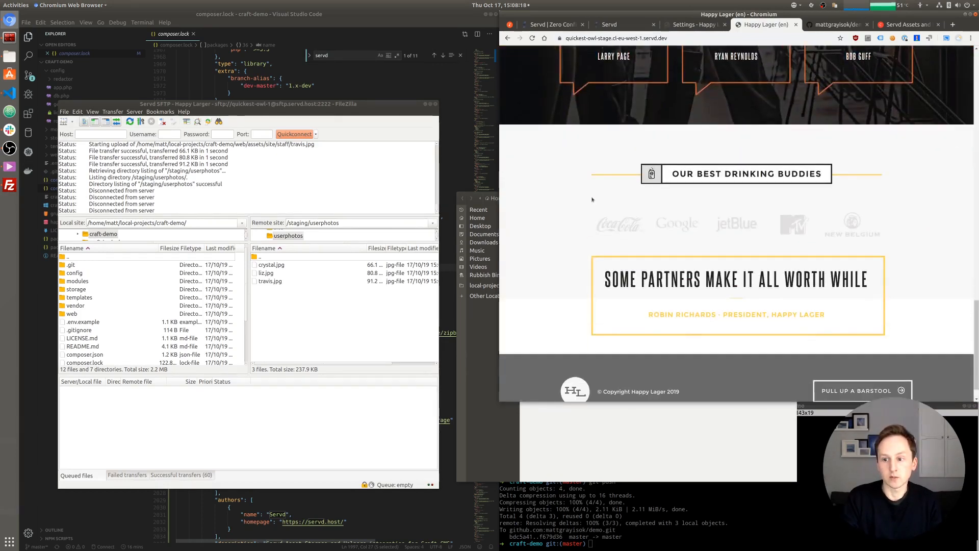
scroll(592, 199, up, 10)
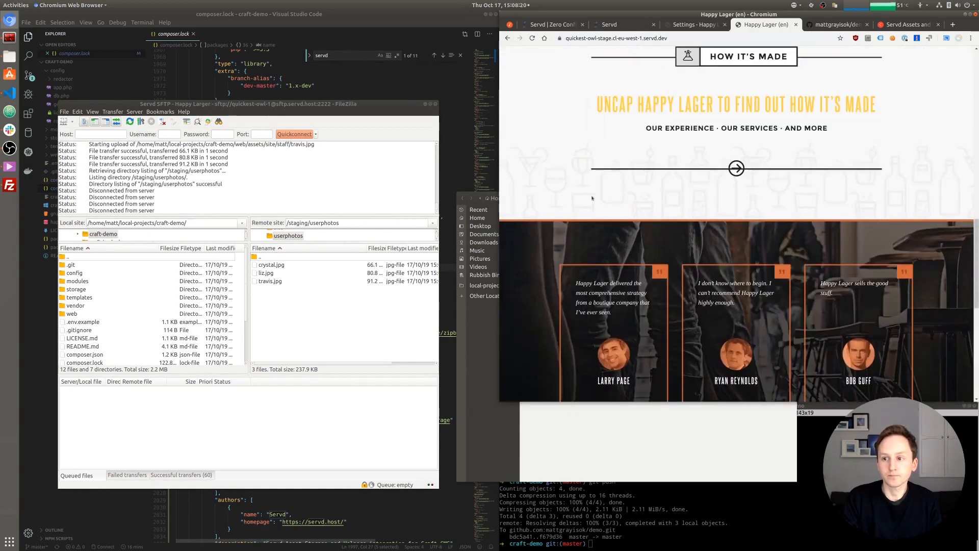
scroll(606, 175, up, 8)
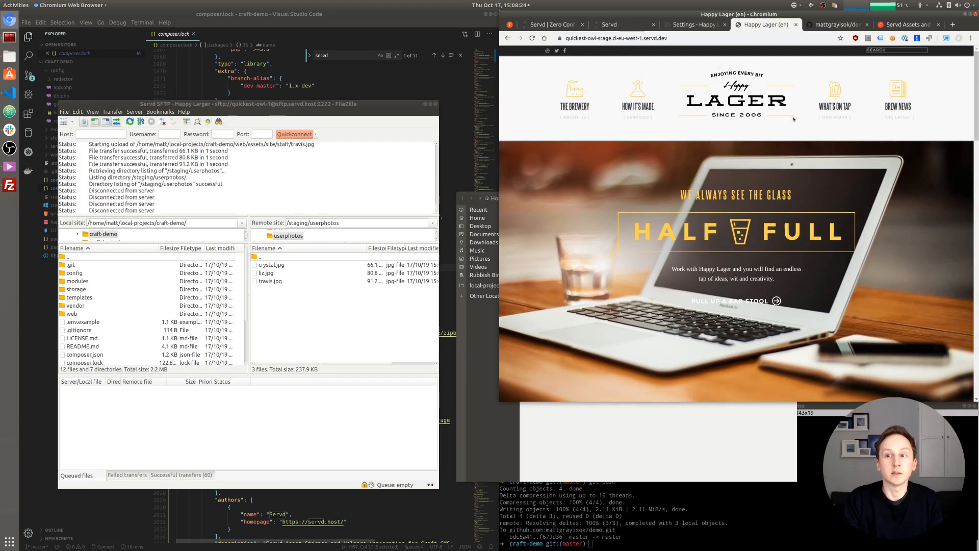
click(623, 25)
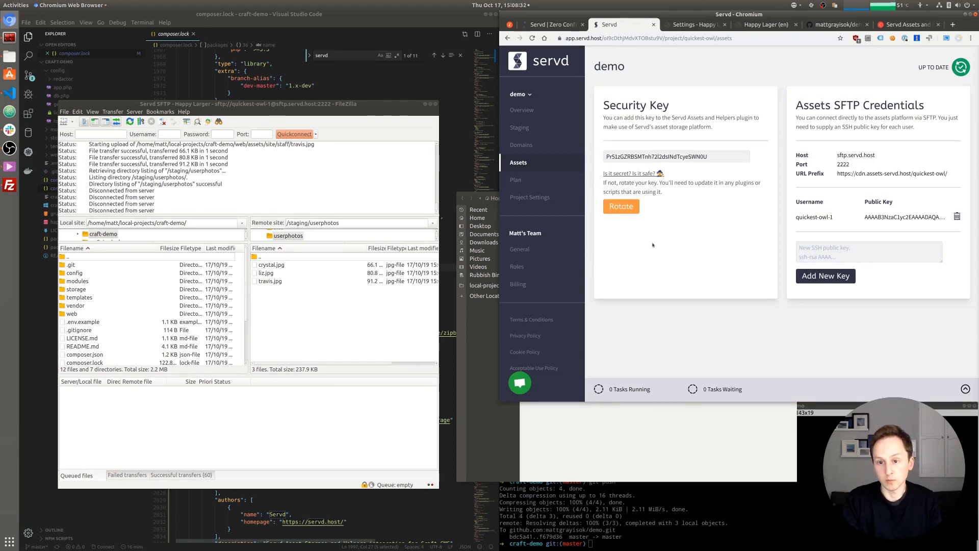
- Switch the demo project to the Basic Monthly plan and confirm payment
click(539, 182)
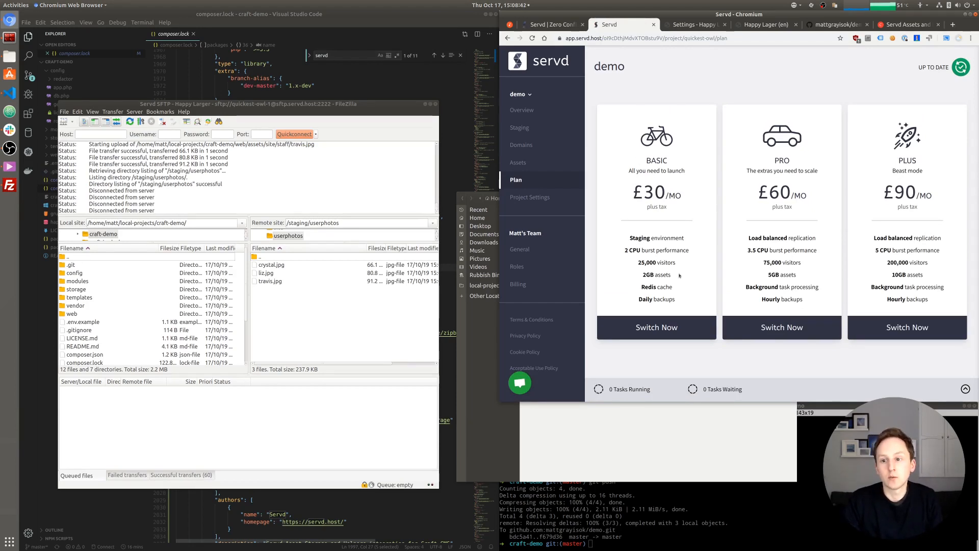
click(647, 336)
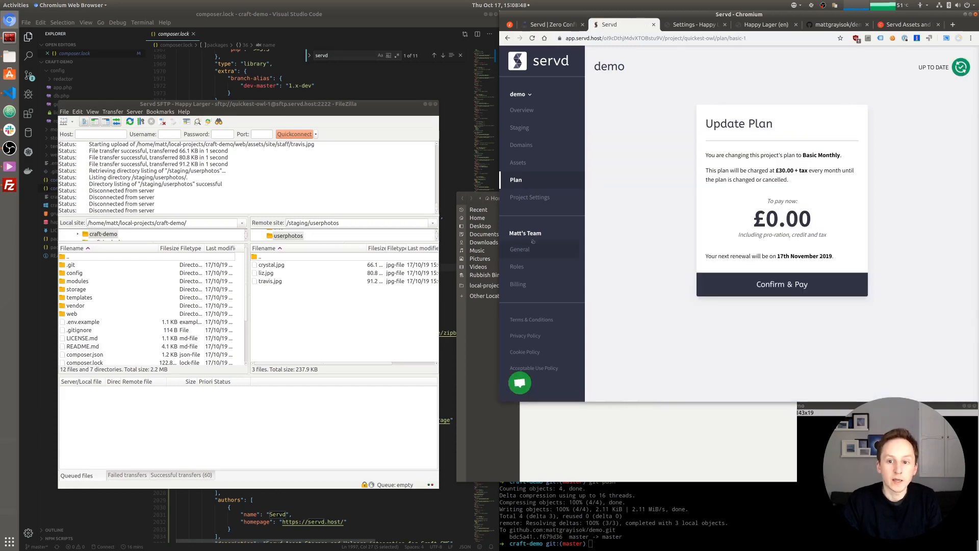
drag(509, 233, 541, 234)
click(563, 238)
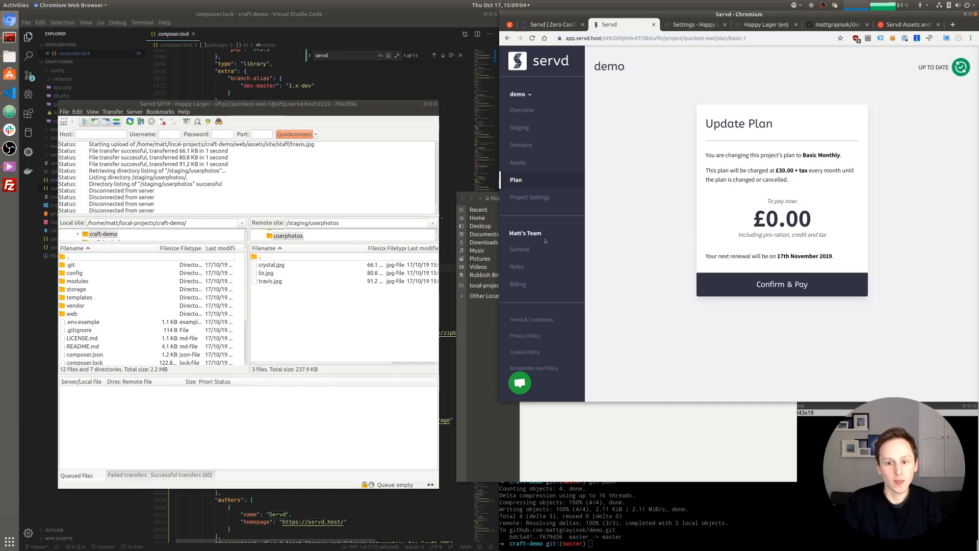
drag(742, 218, 816, 219)
click(786, 222)
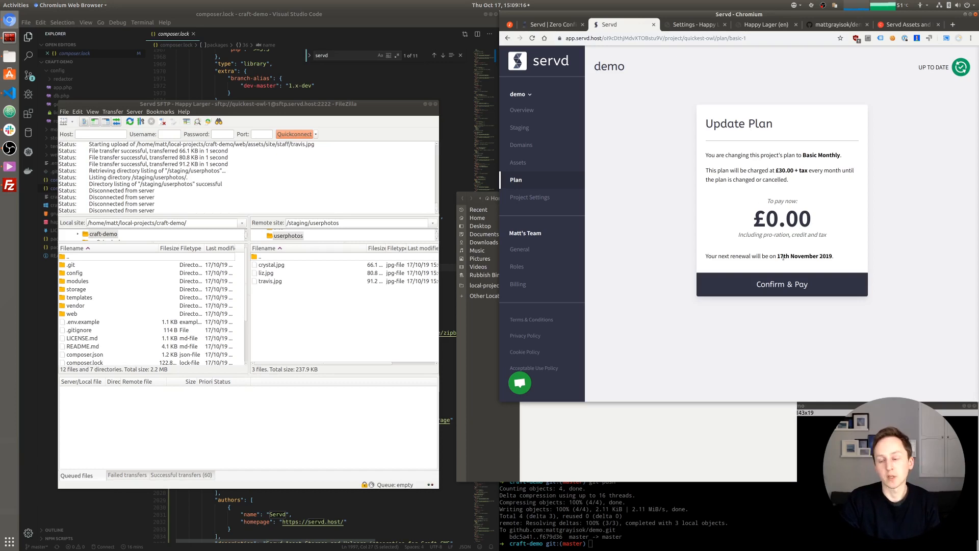
click(777, 287)
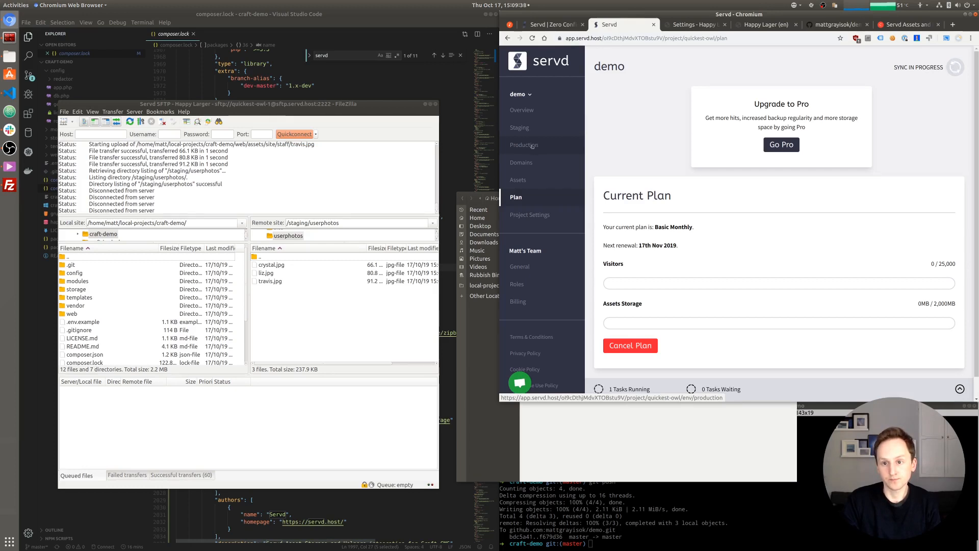
- Compare the environment variables of Production and Staging, ending back on Production's settings
click(532, 146)
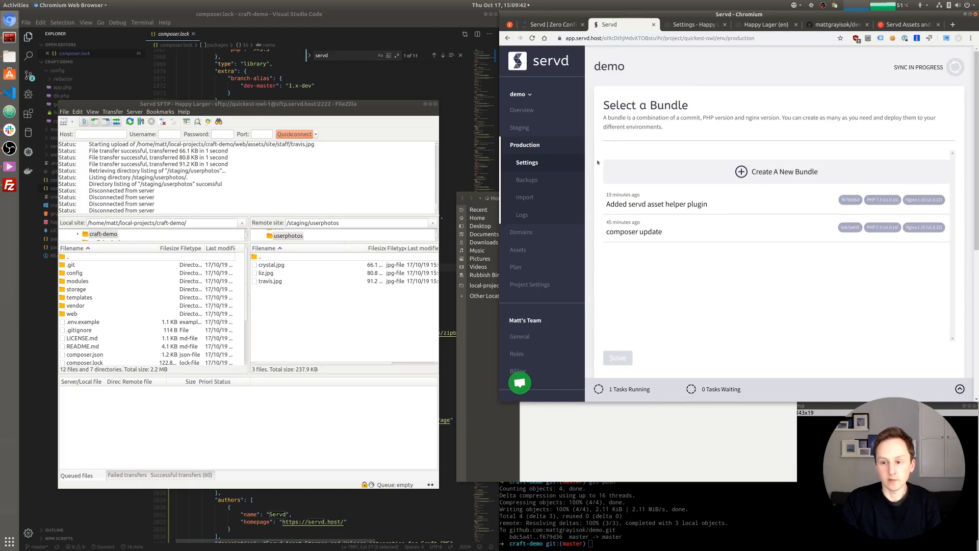
scroll(595, 134, down, 2)
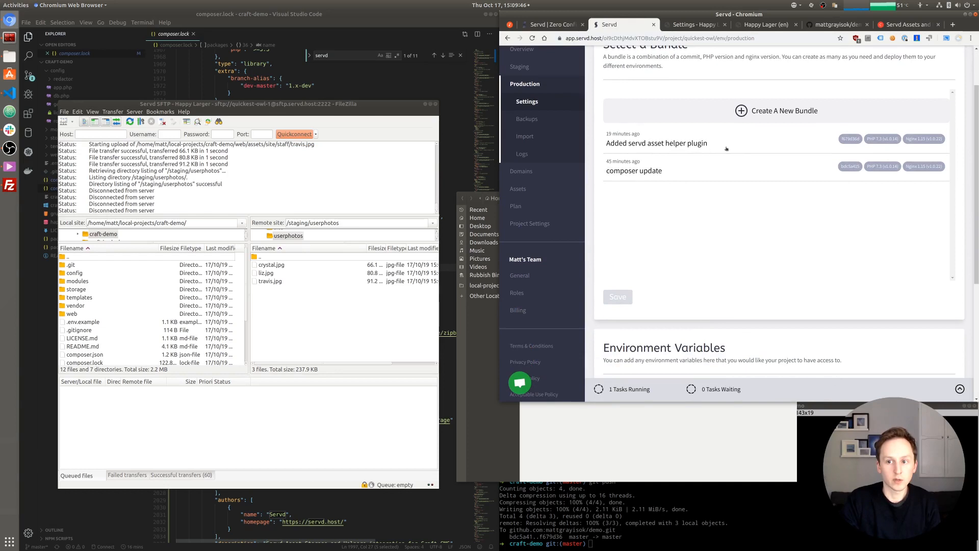
scroll(732, 188, up, 1)
scroll(732, 187, down, 5)
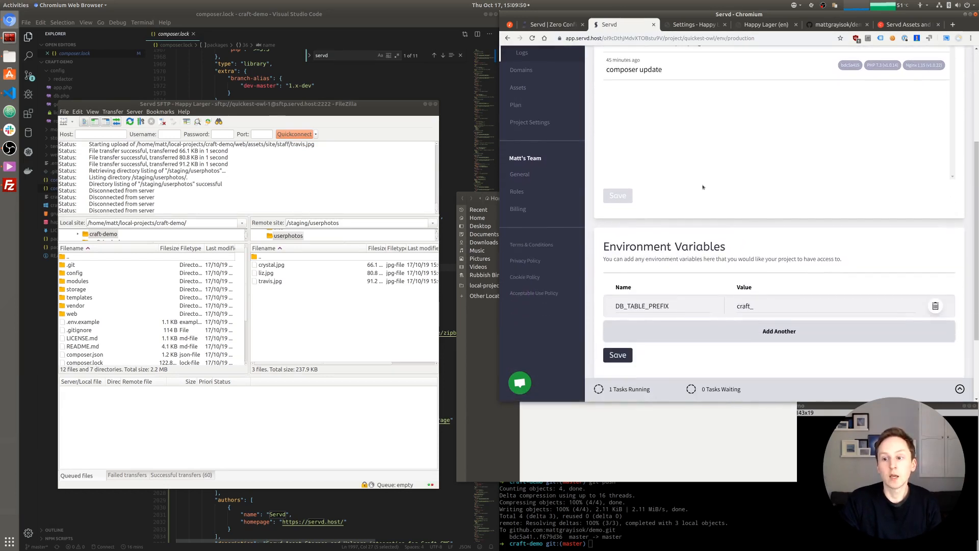
scroll(703, 187, down, 1)
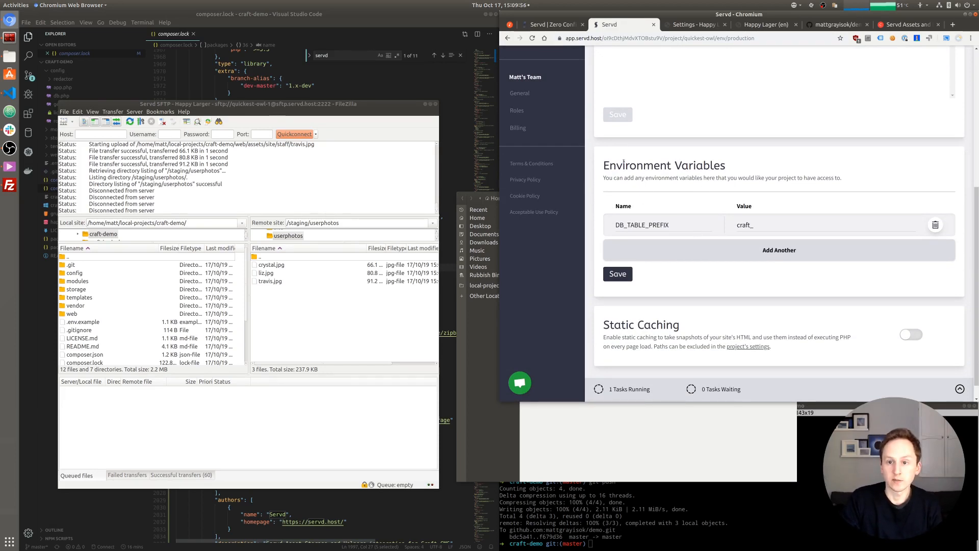
scroll(696, 233, up, 8)
click(526, 133)
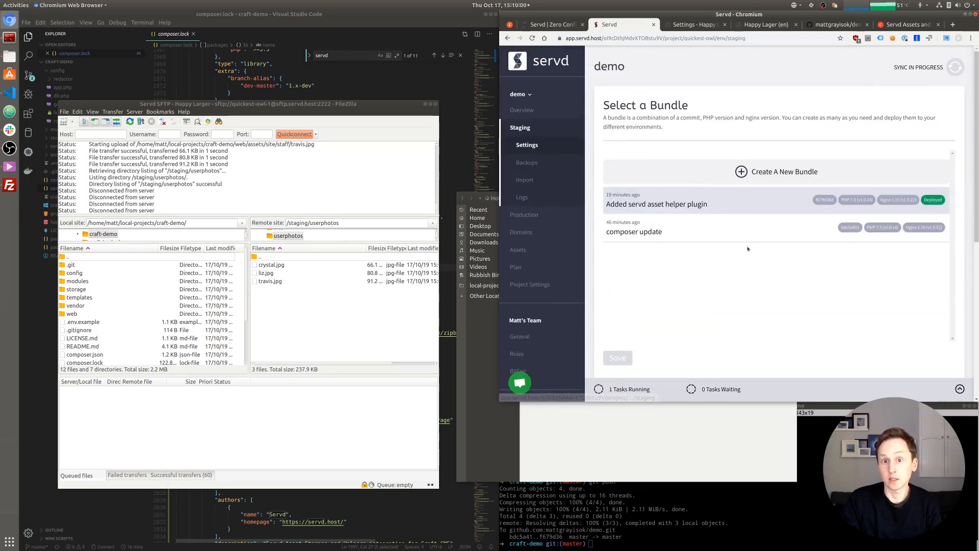
scroll(724, 235, down, 8)
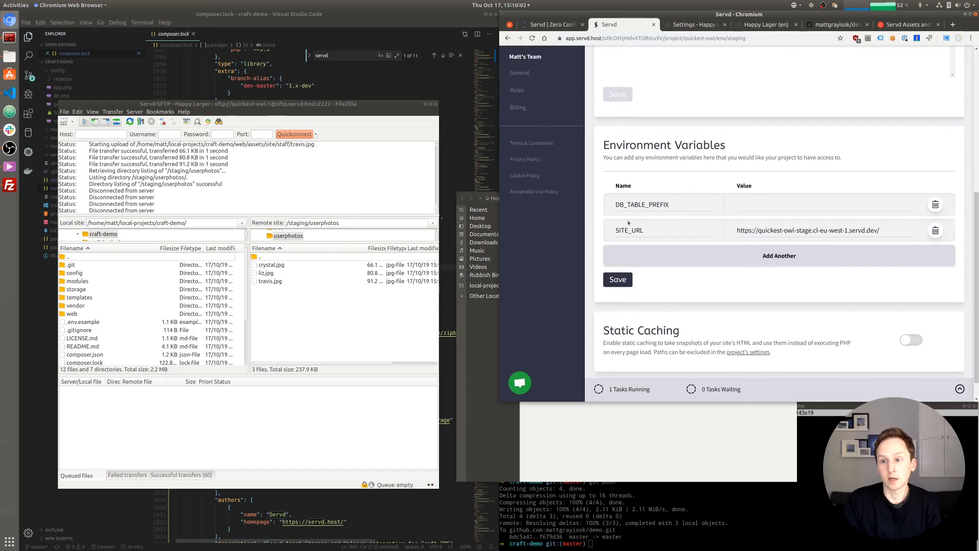
scroll(688, 250, up, 8)
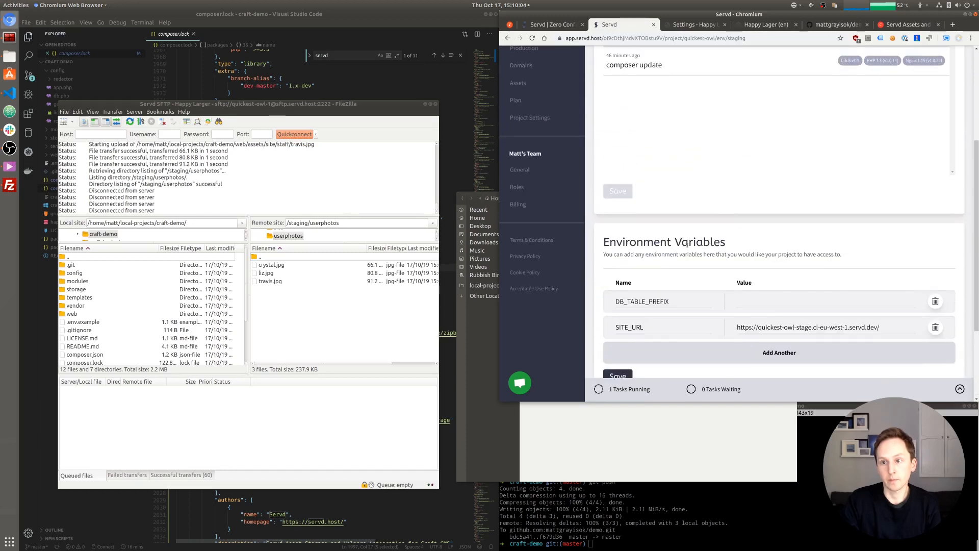
click(524, 214)
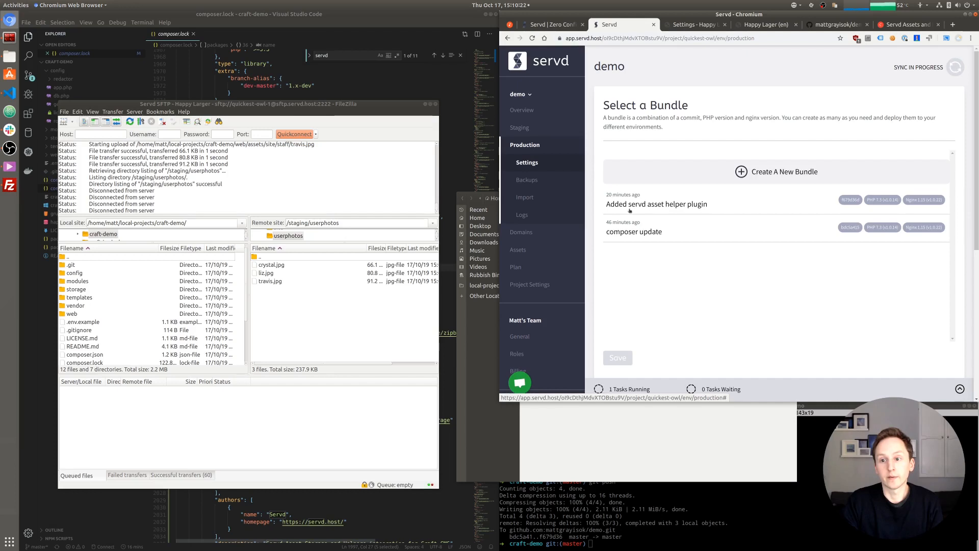
- Copy the SITE_URL variable name from Staging into a new Production variable
click(520, 128)
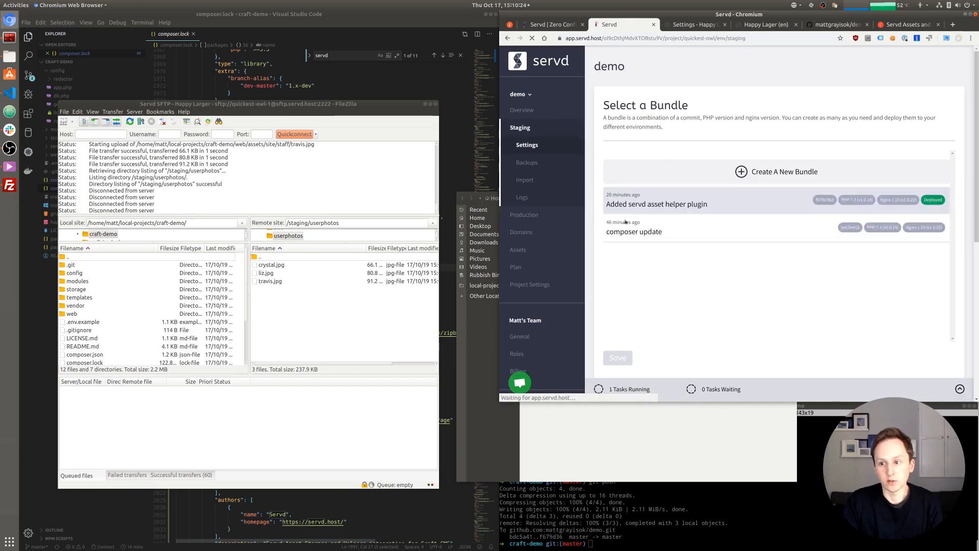
scroll(638, 250, down, 5)
double_click(638, 251)
key(ctrl+c)
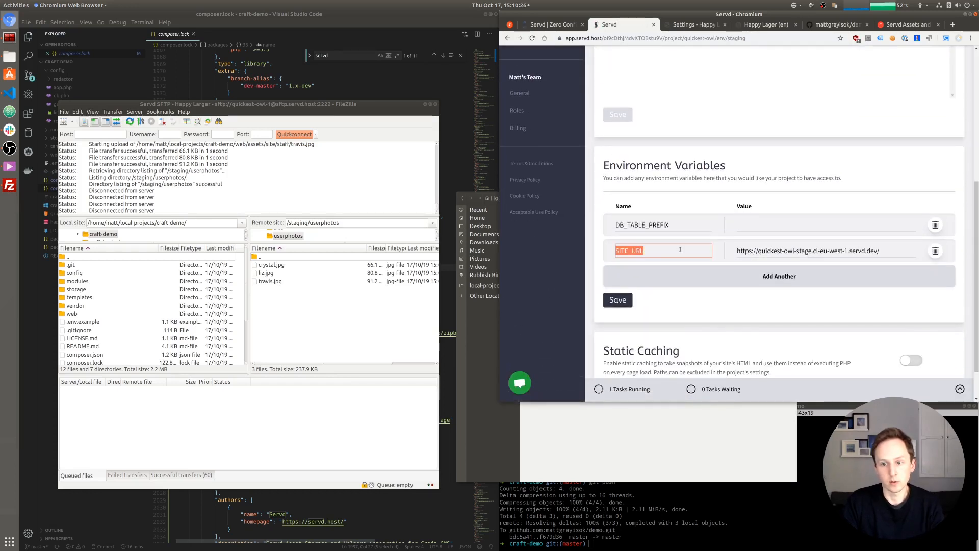
scroll(608, 156, up, 5)
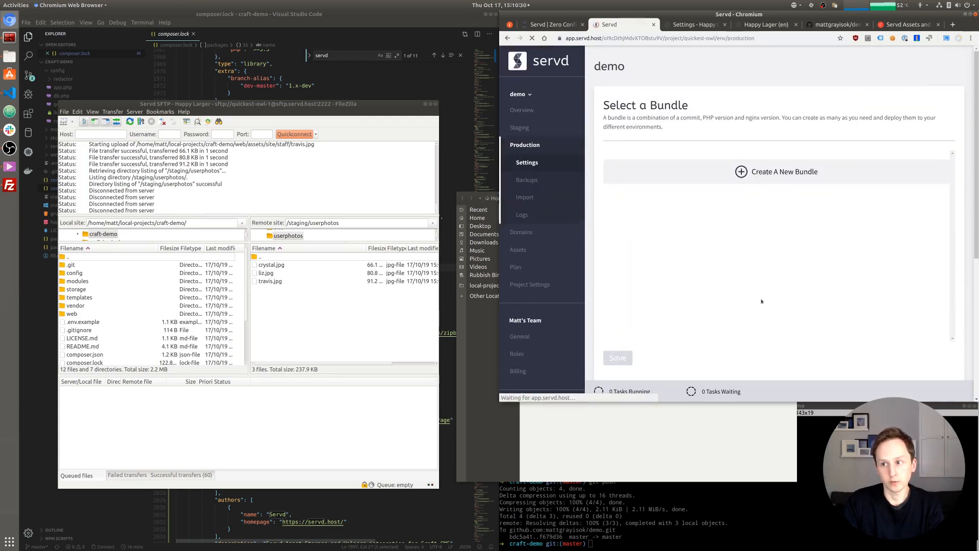
scroll(677, 334, down, 5)
click(665, 353)
key(ctrl+v)
- Paste Staging's SITE_URL value, copied from a new Staging tab, into the Production variable
scroll(594, 223, up, 5)
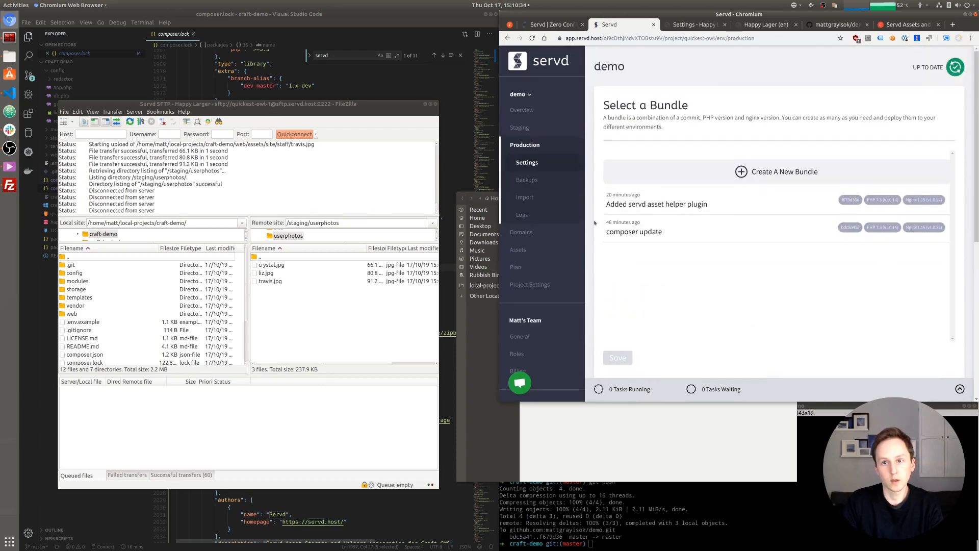
right_click(534, 128)
click(548, 132)
key(ctrl+Tab)
scroll(710, 234, down, 5)
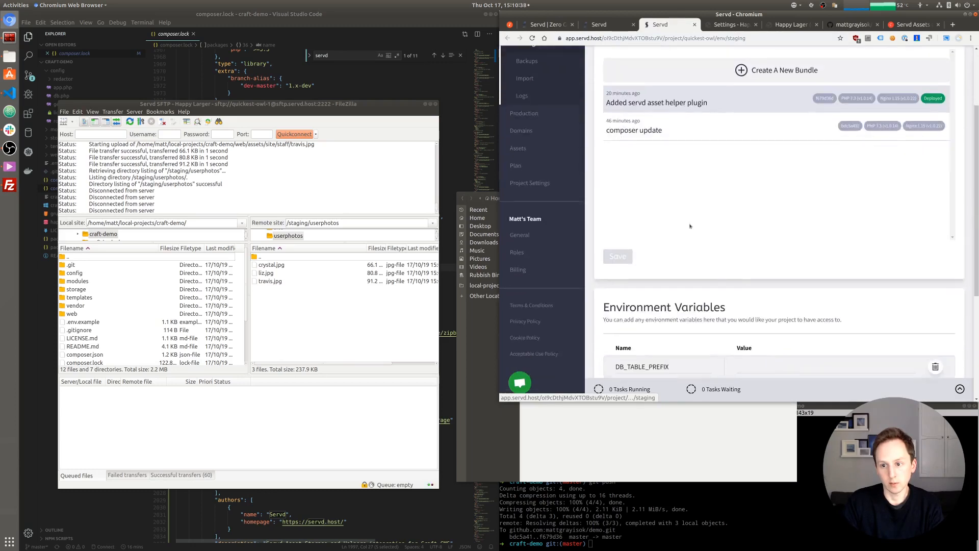
triple_click(808, 271)
key(ctrl+c)
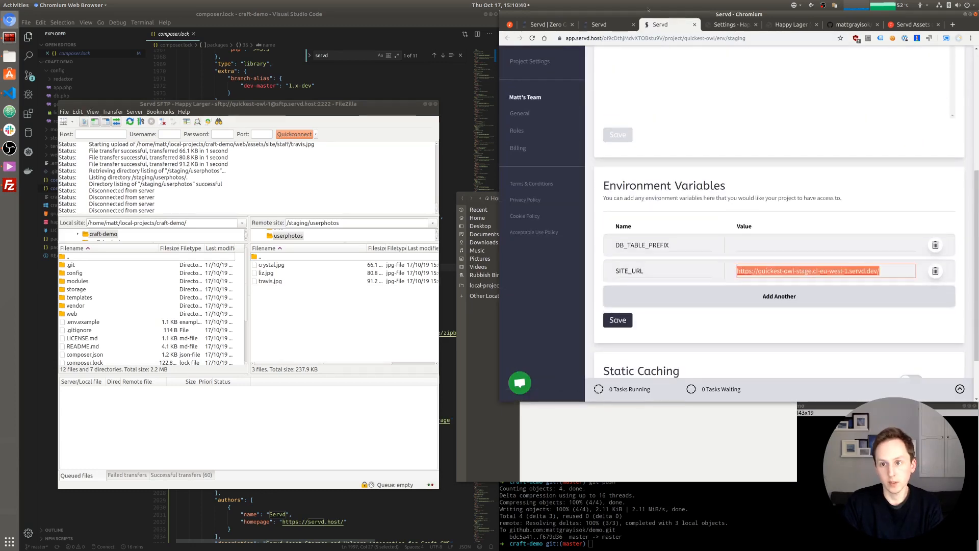
key(ctrl+shift+Tab)
scroll(694, 224, down, 5)
scroll(694, 223, down, 2)
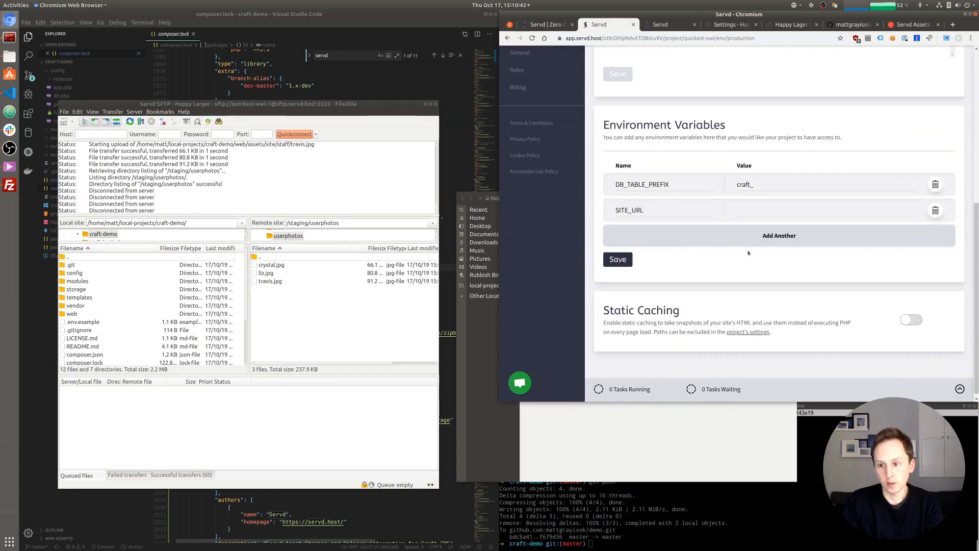
click(842, 211)
key(ctrl+v)
double_click(804, 210)
text(prod)
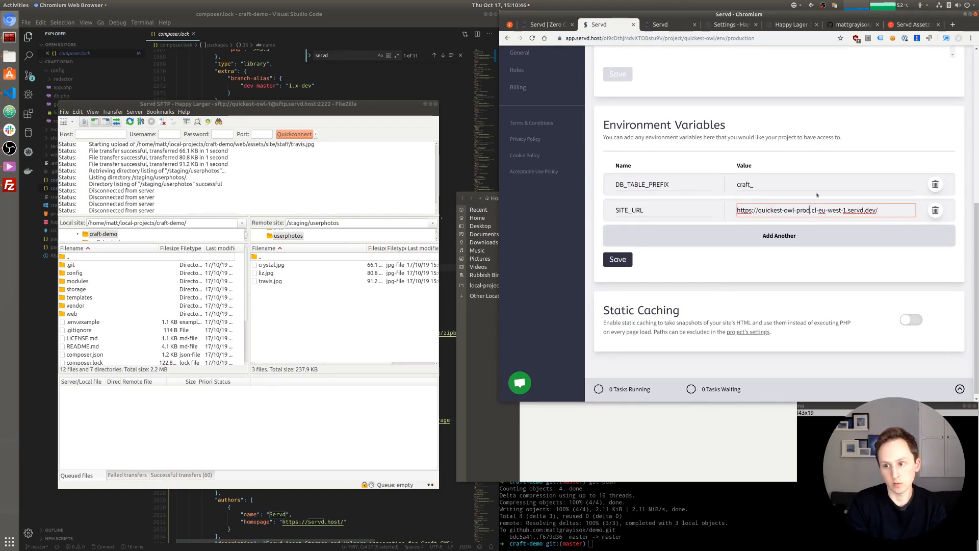
click(815, 260)
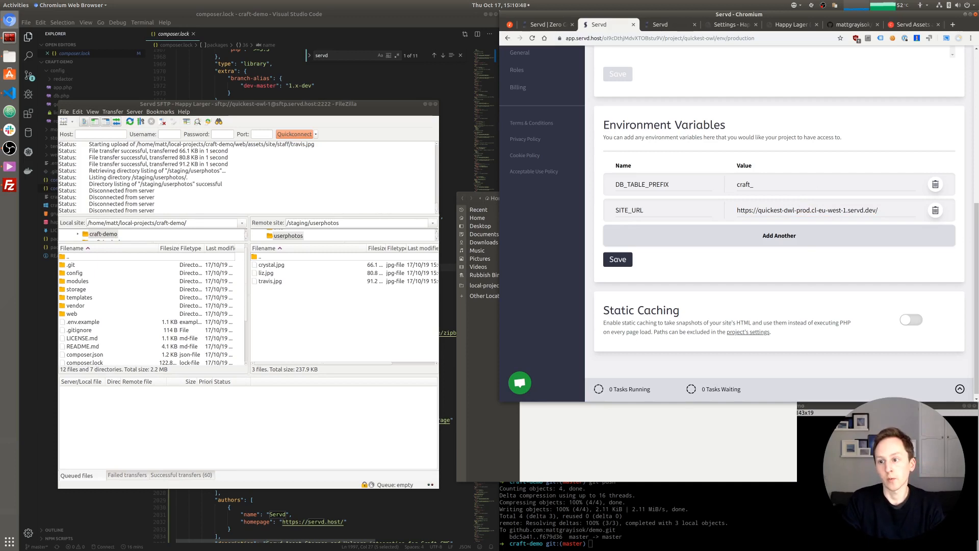
double_click(804, 210)
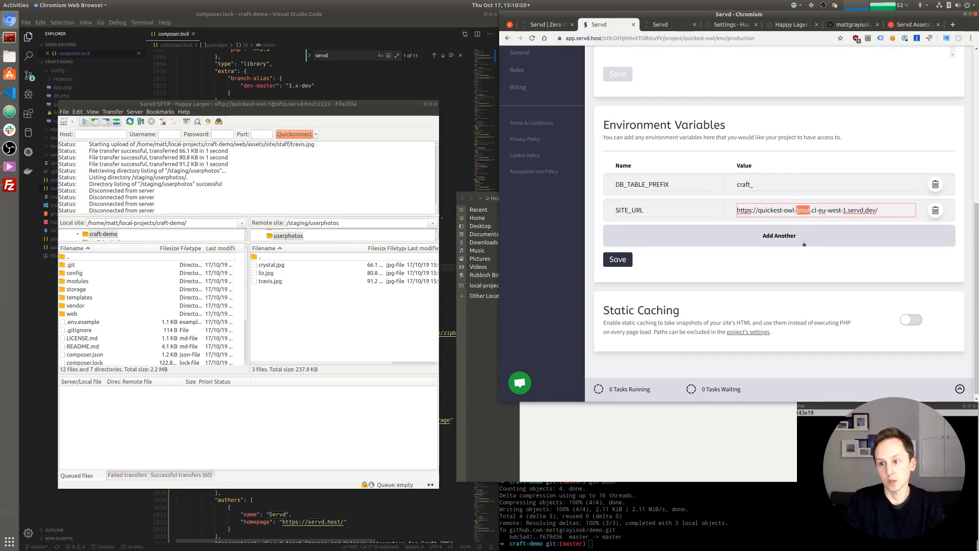
- Select the 'Added servd asset helper plugin' bundle for Production and save
scroll(770, 264, up, 4)
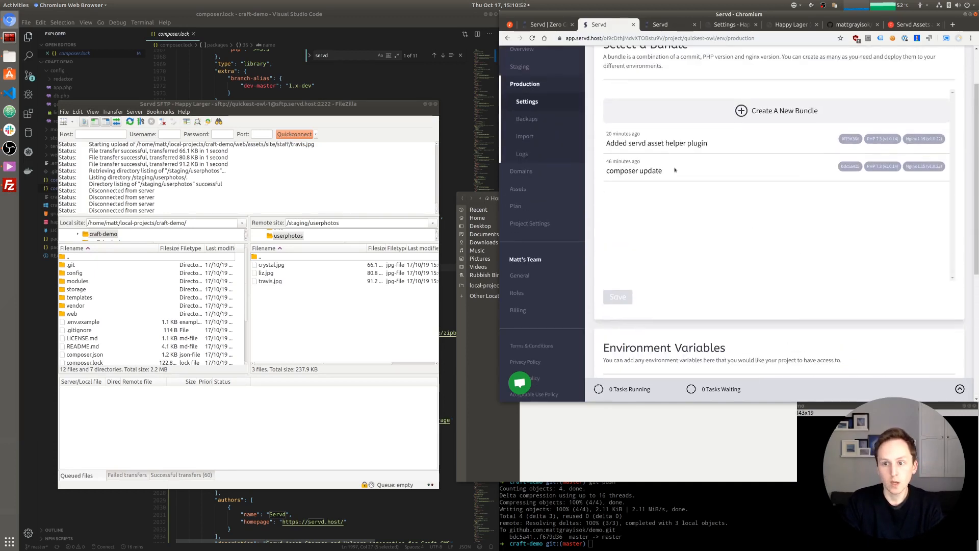
click(653, 147)
click(617, 297)
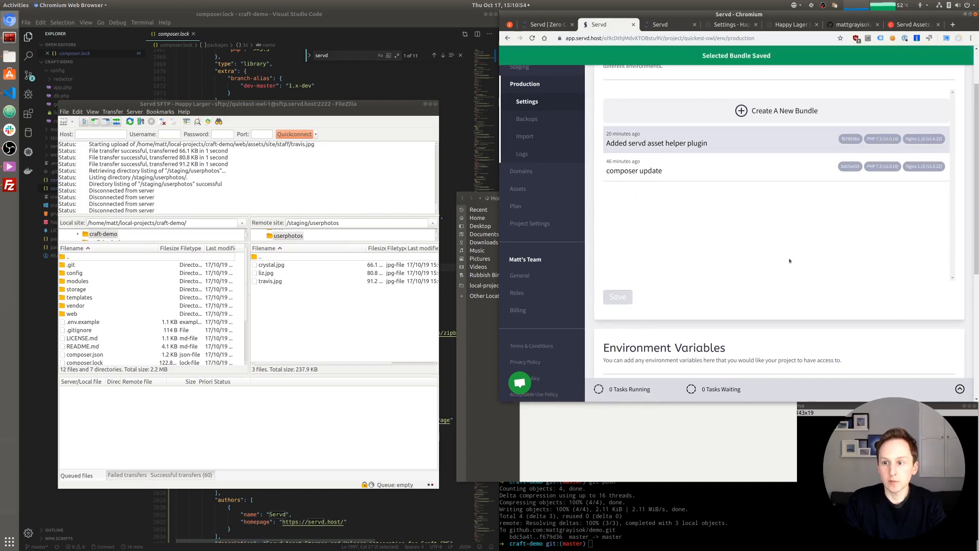
scroll(753, 201, up, 2)
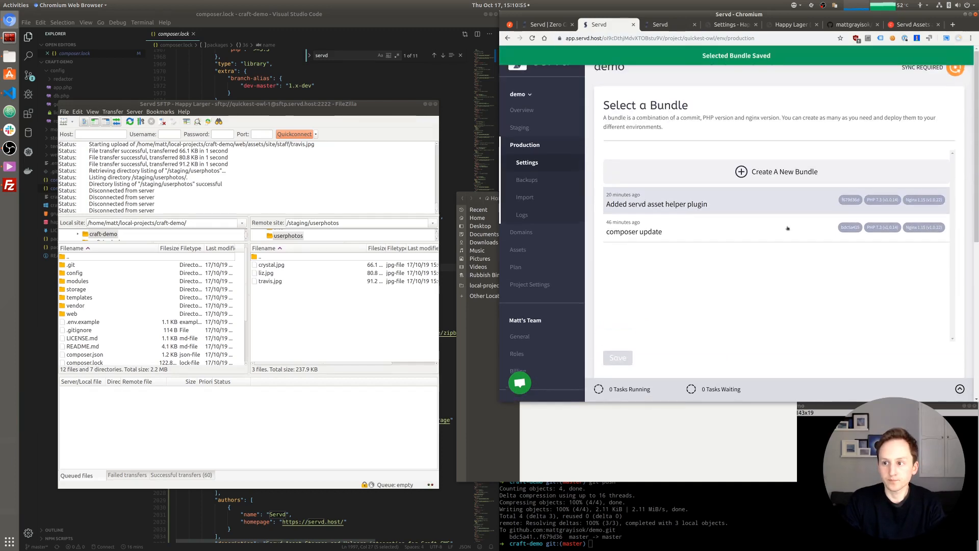
- Sync Production, open its prod URL from the overview in a new tab, and return to Servd
click(957, 69)
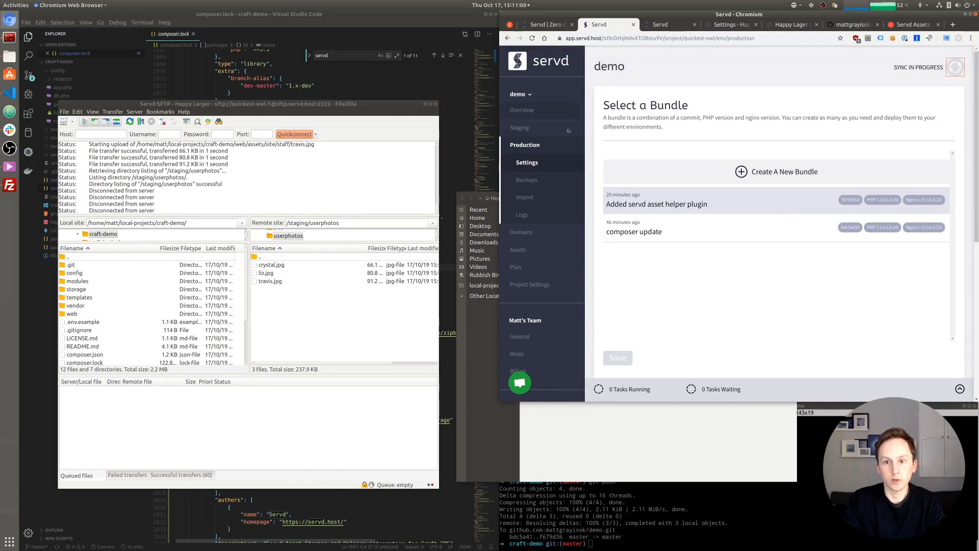
click(523, 110)
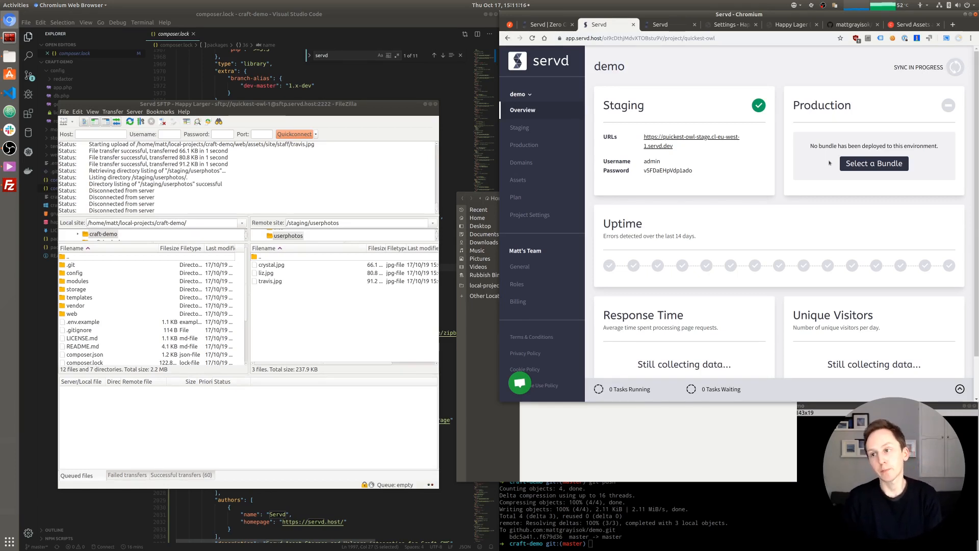
click(531, 39)
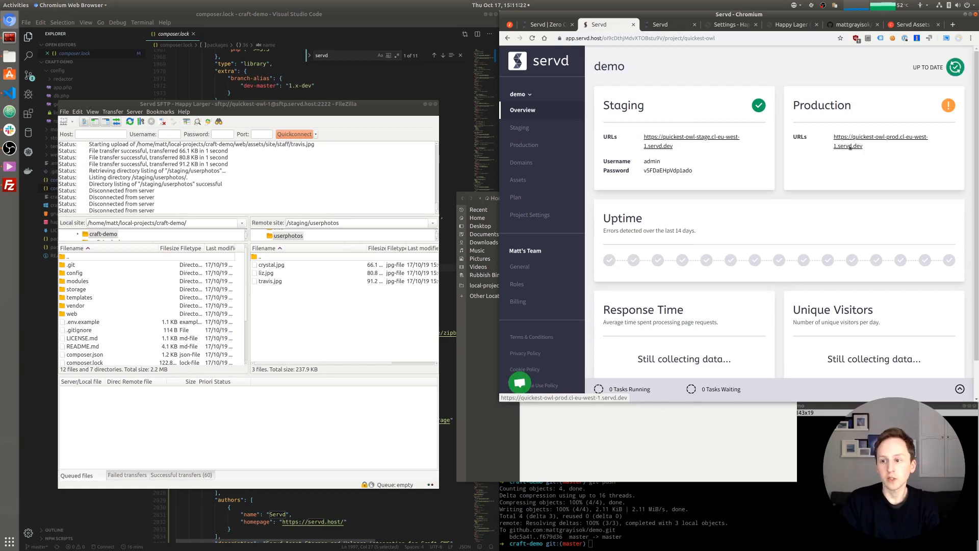
click(847, 146)
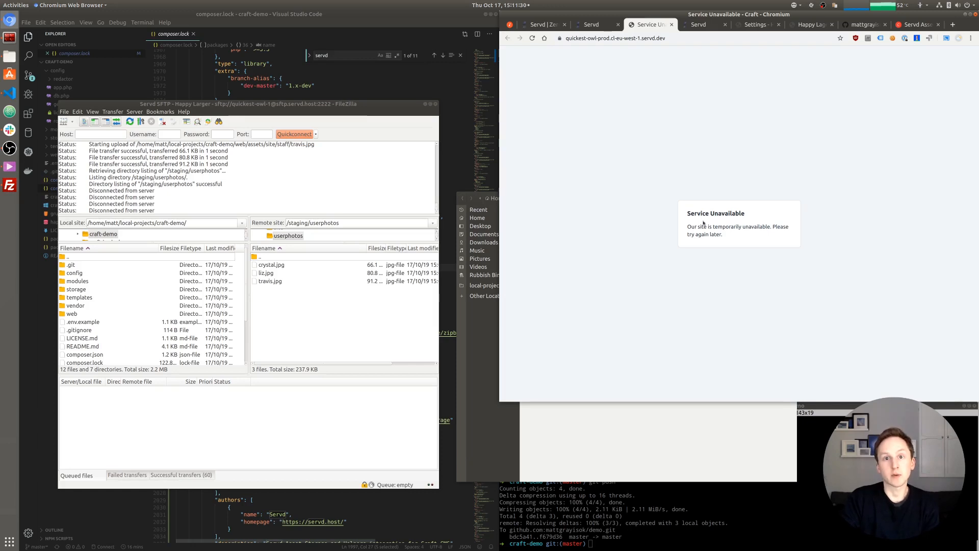
click(594, 26)
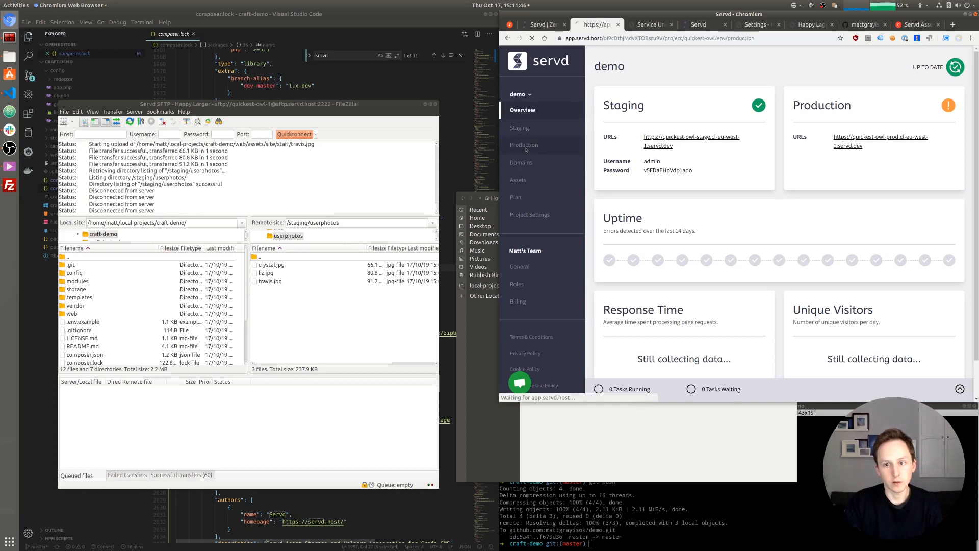
- Copy the SITE_URL value from Staging's environment variables
click(524, 145)
scroll(594, 226, down, 4)
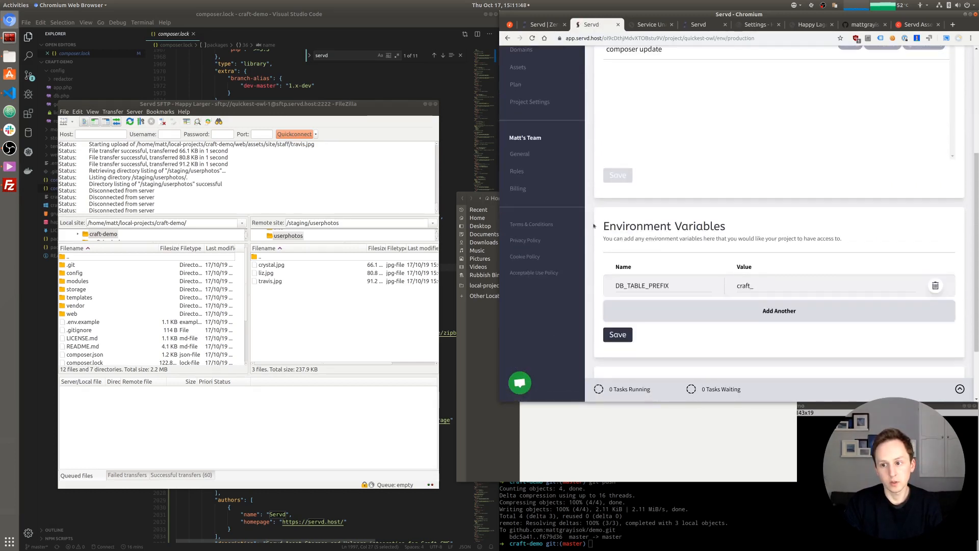
scroll(595, 230, down, 2)
scroll(594, 233, up, 5)
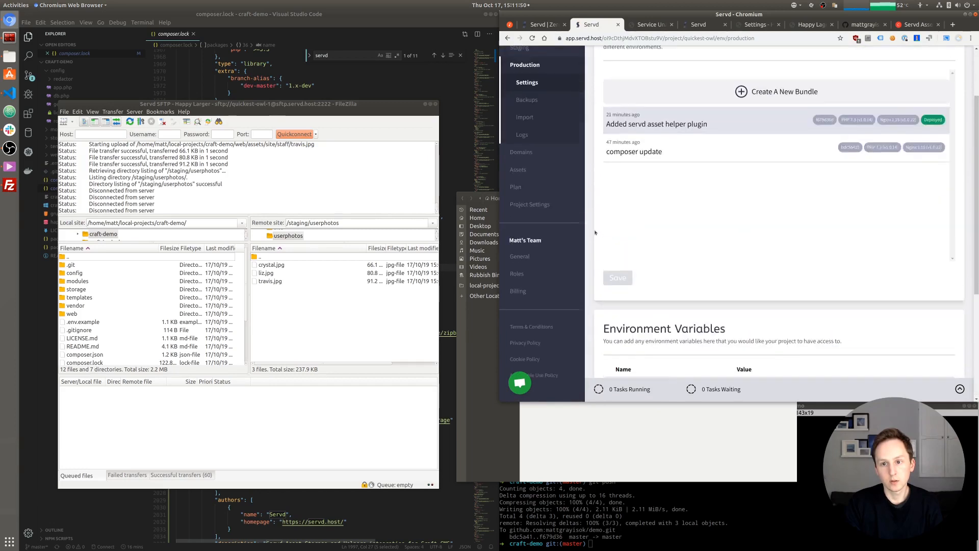
click(523, 89)
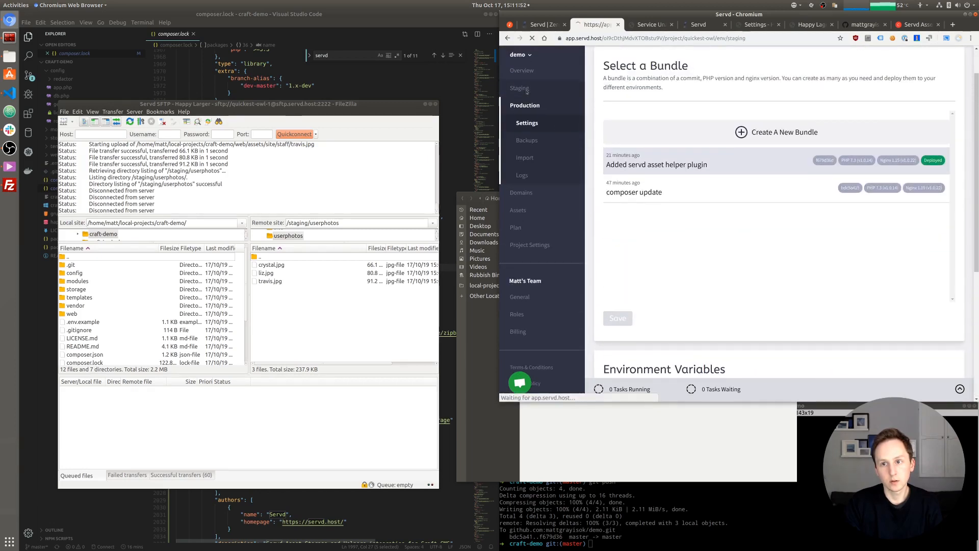
scroll(601, 252, down, 7)
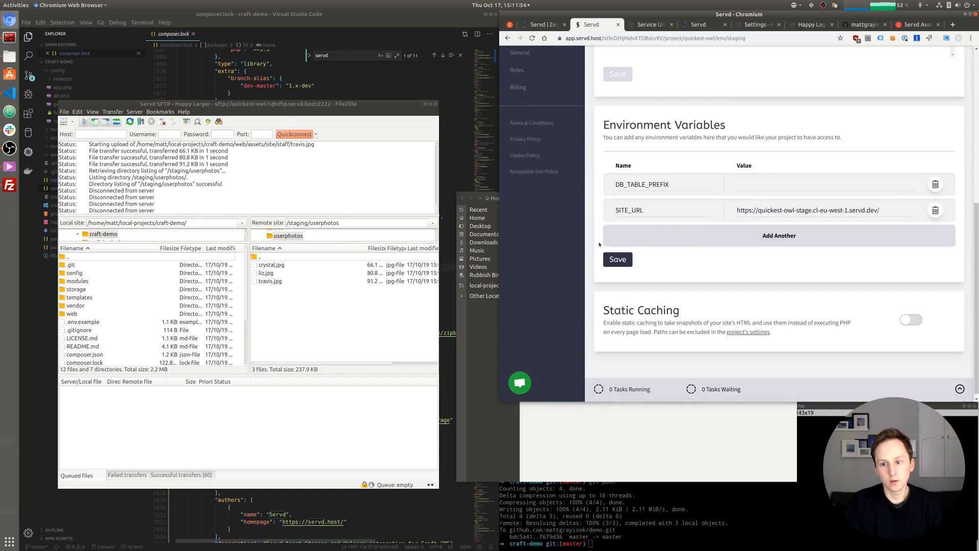
double_click(642, 210)
triple_click(747, 210)
key(ctrl+c)
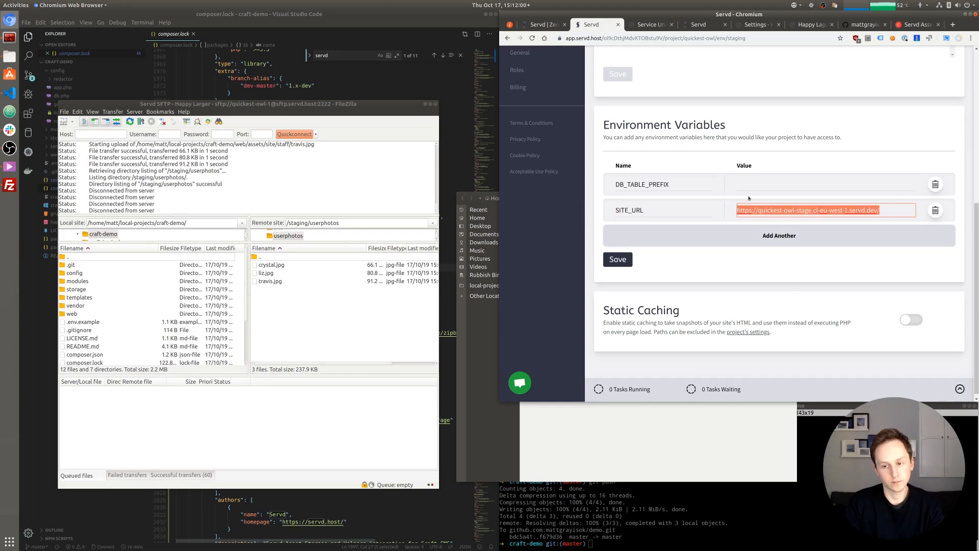
scroll(591, 169, up, 13)
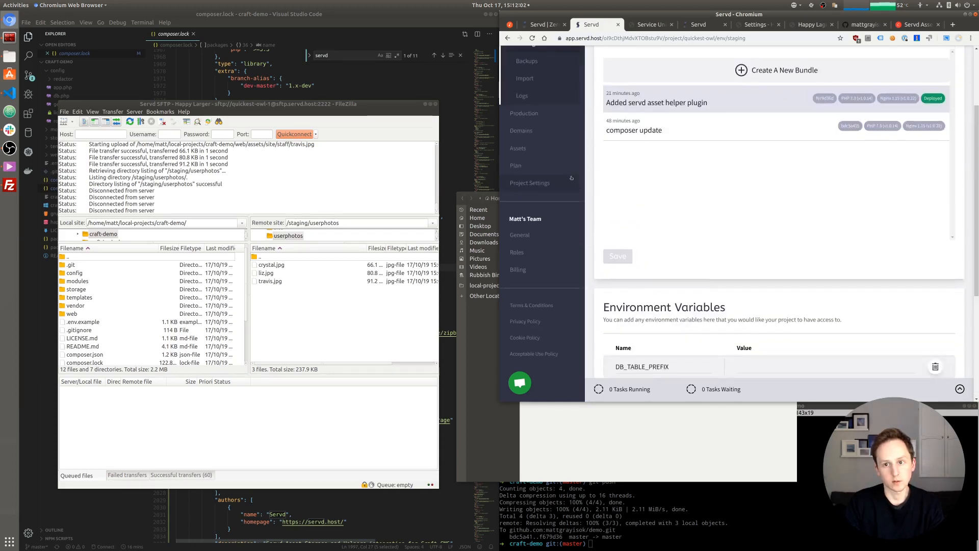
- Add a SITE_URL variable to Production with the pasted staging URL as its value
click(518, 230)
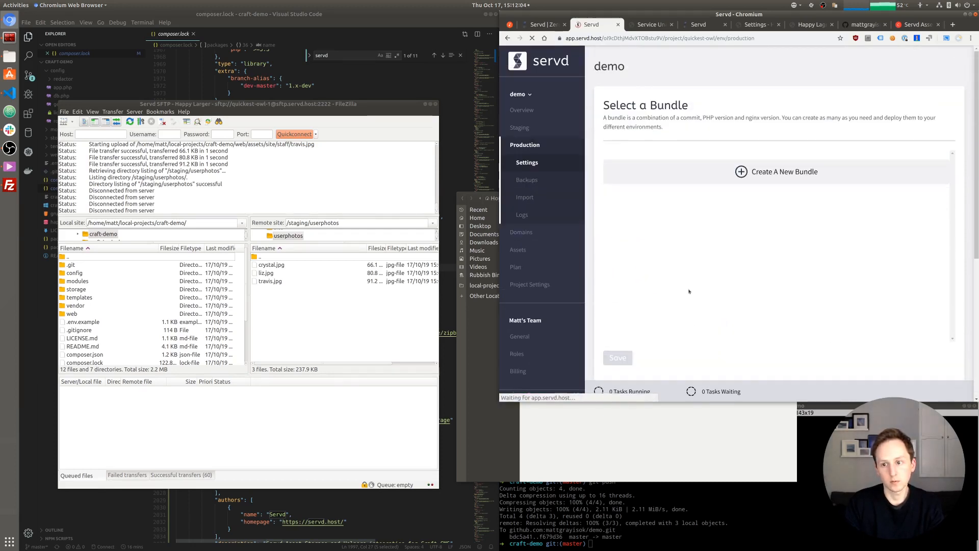
scroll(663, 306, down, 5)
click(645, 332)
text(SITE_URL)
key(Tab)
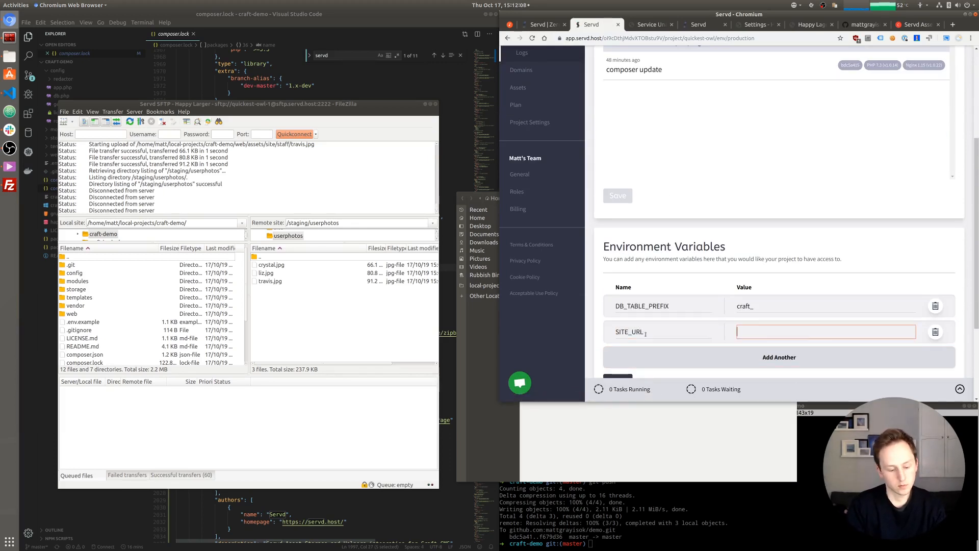
key(ctrl+v)
- Clear the DB_TABLE_PREFIX value 'craft_' and save Production's variables
double_click(745, 306)
key(BackSpace)
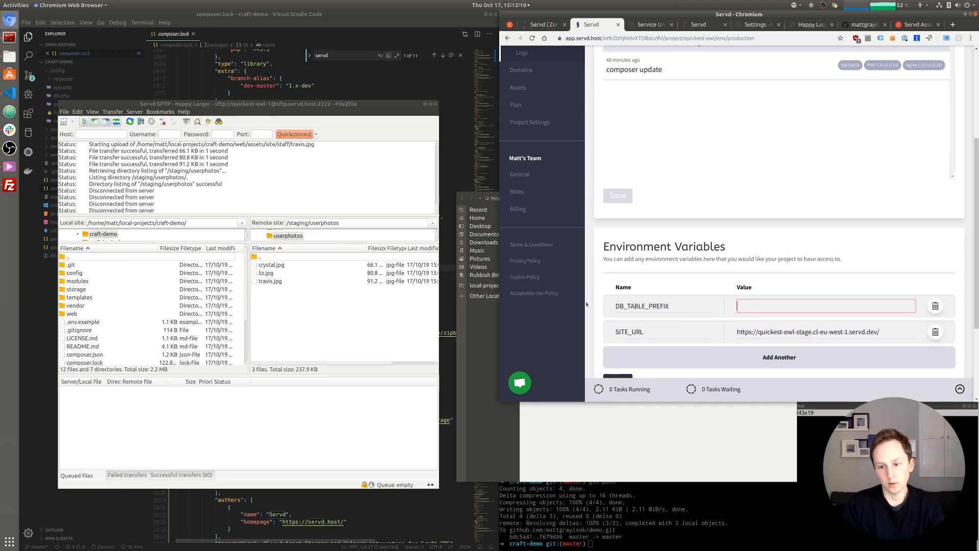
scroll(613, 332, down, 2)
click(618, 340)
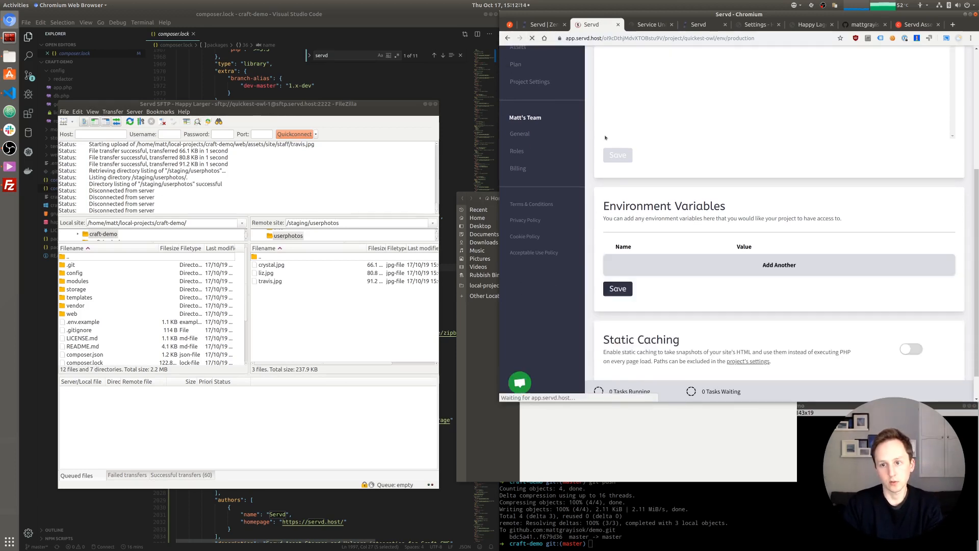
scroll(623, 232, up, 5)
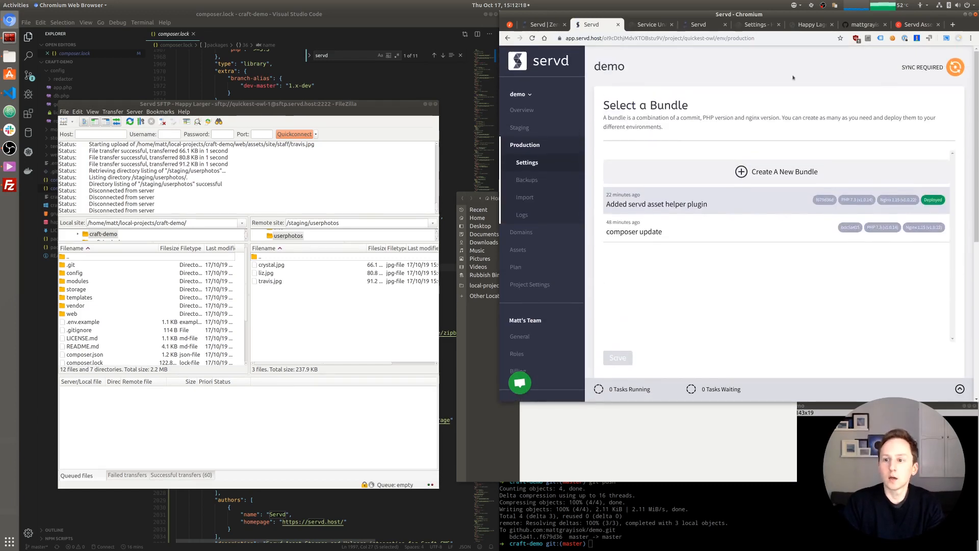
- Sync Production and wait until the project shows UP TO DATE
click(961, 66)
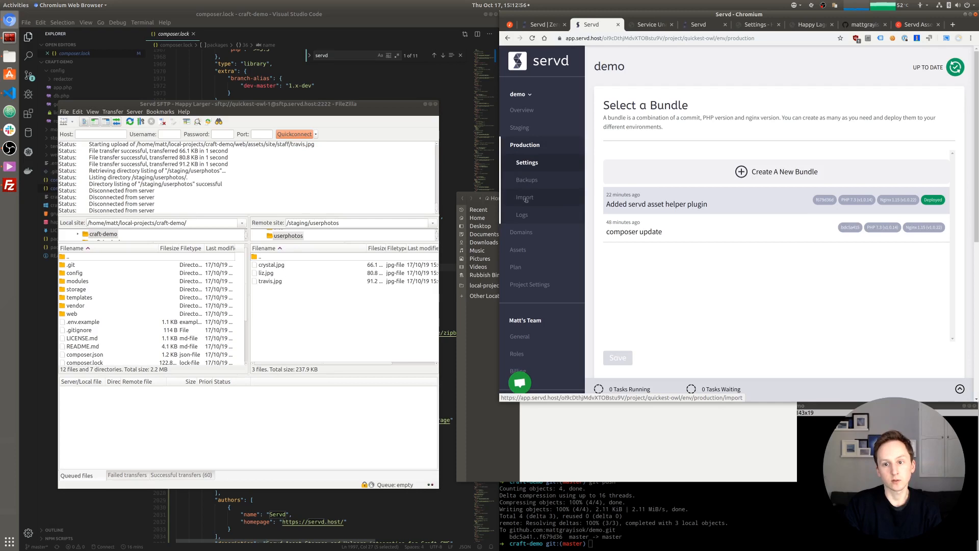
- Clone Staging into Production with database and selected bundle deployment, then watch the task list
click(526, 199)
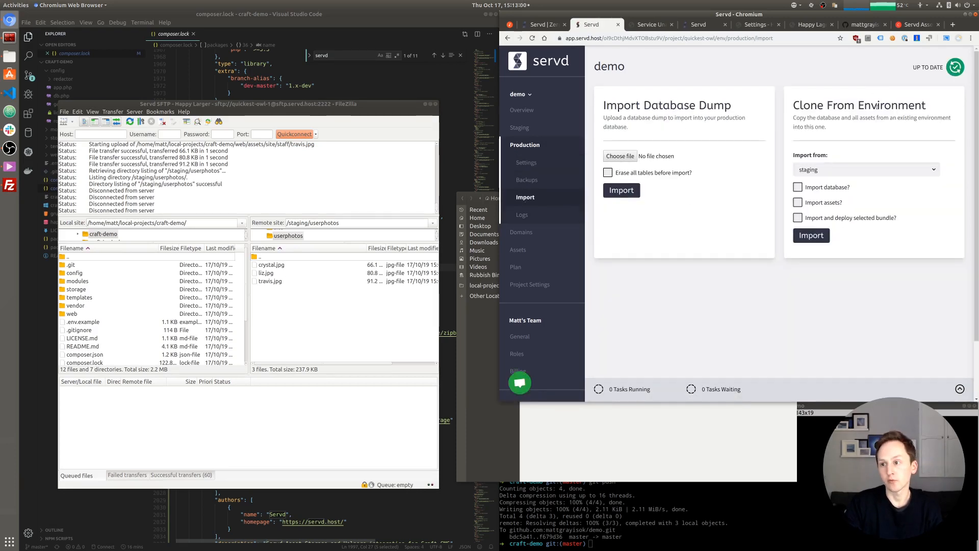
click(833, 172)
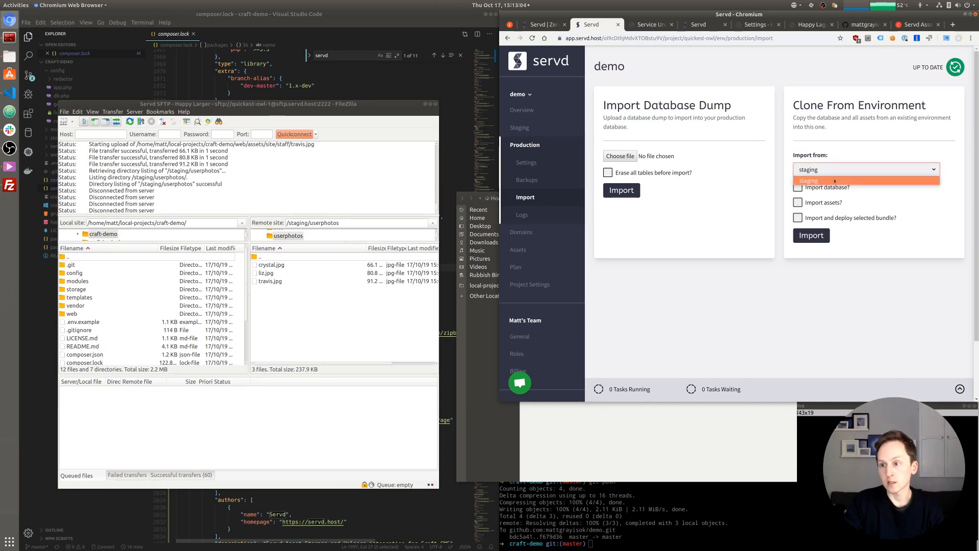
click(832, 179)
click(831, 187)
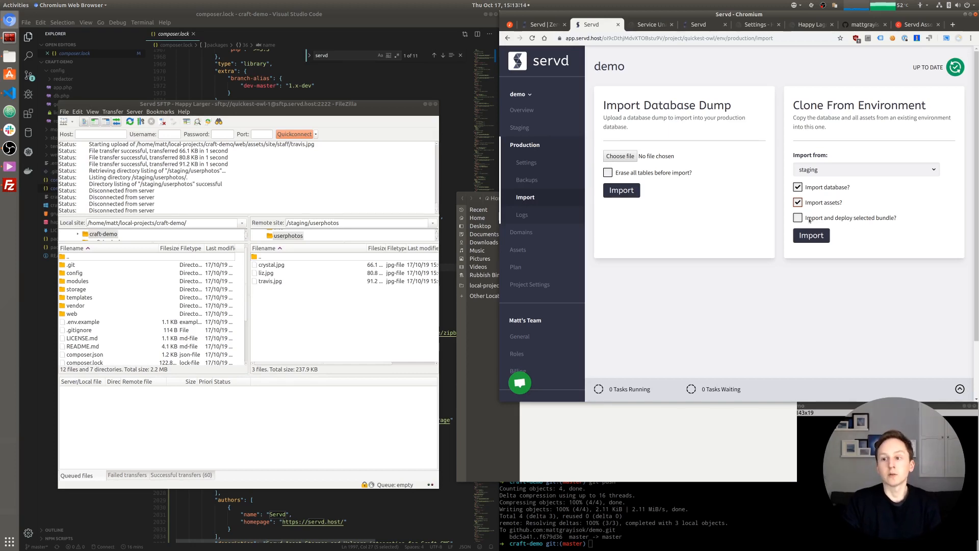
click(890, 218)
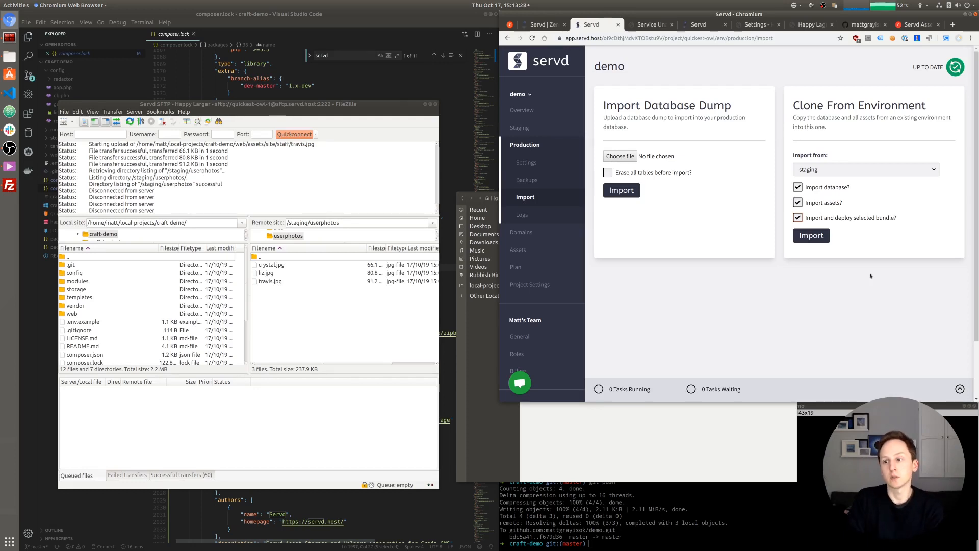
click(809, 236)
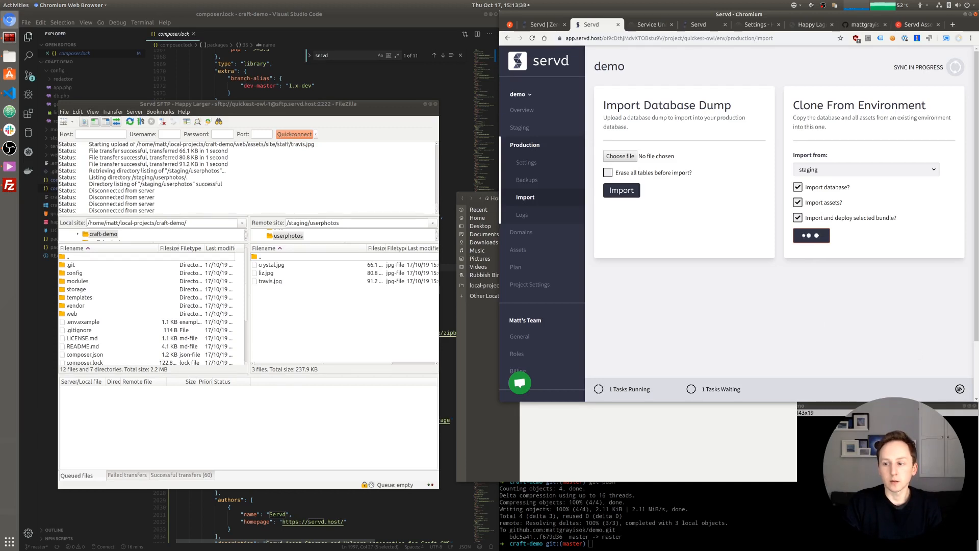
click(958, 389)
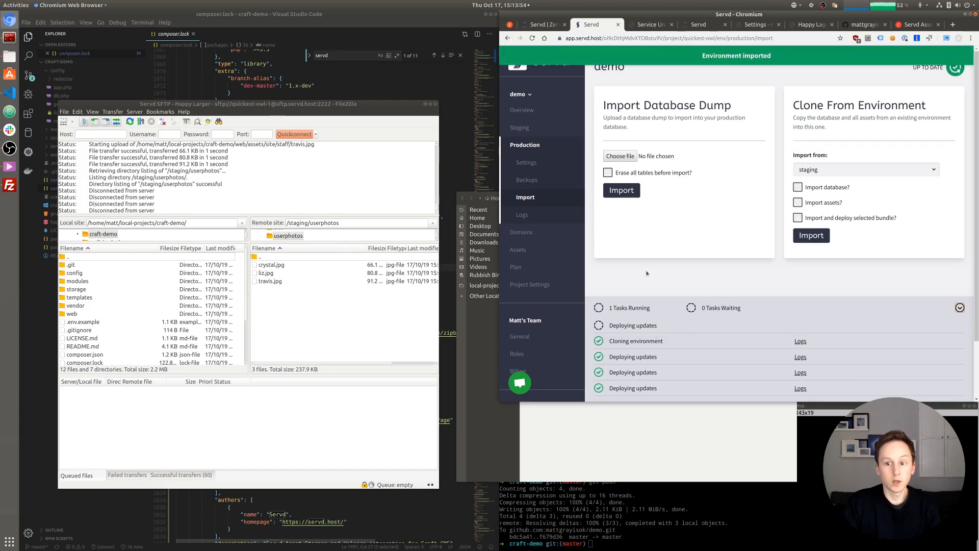
- Reload the production Happy Lager site and check the Servd import page
click(645, 26)
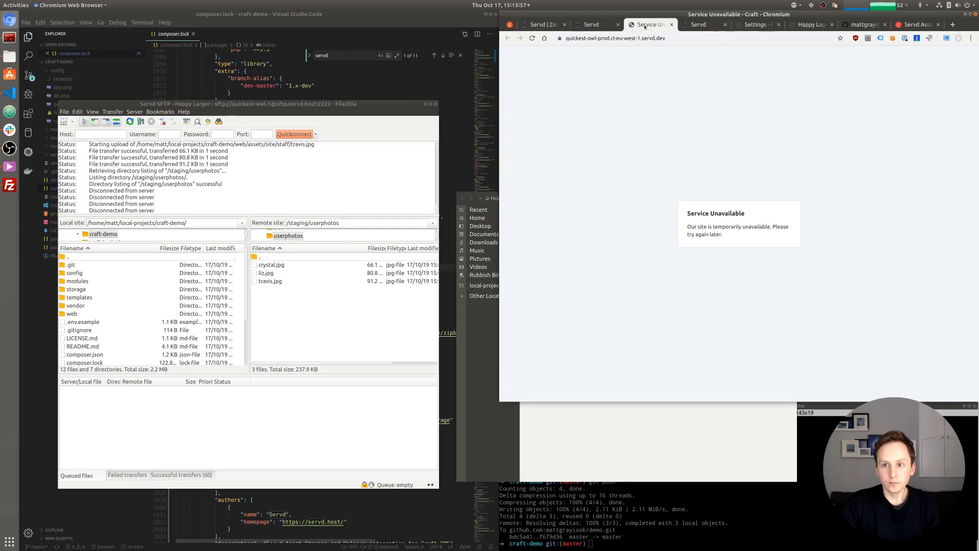
double_click(604, 38)
key(Return)
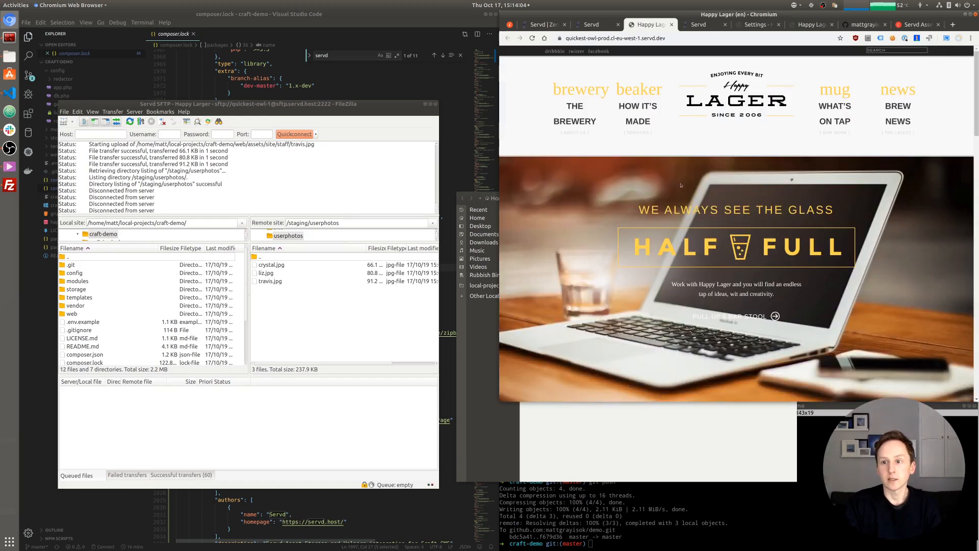
scroll(675, 186, down, 2)
scroll(628, 142, up, 2)
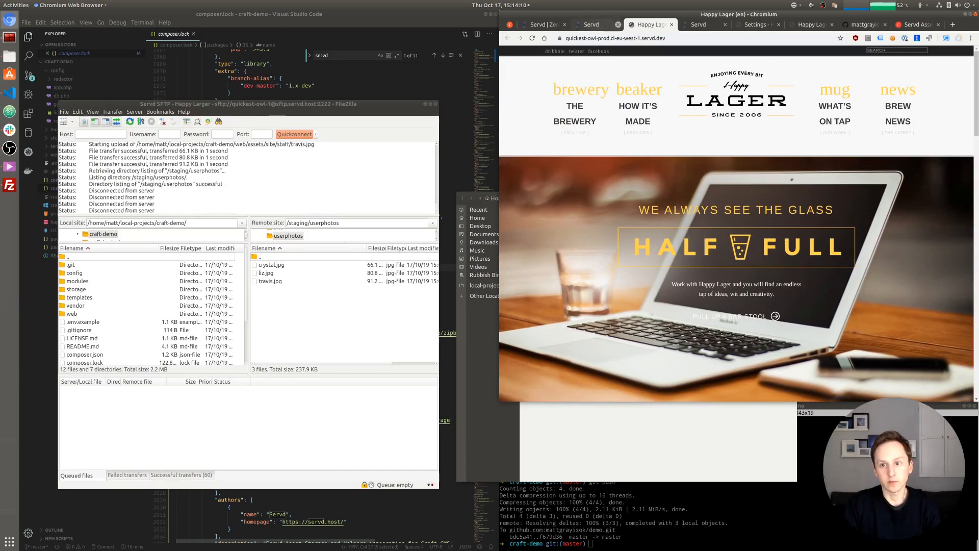
click(586, 25)
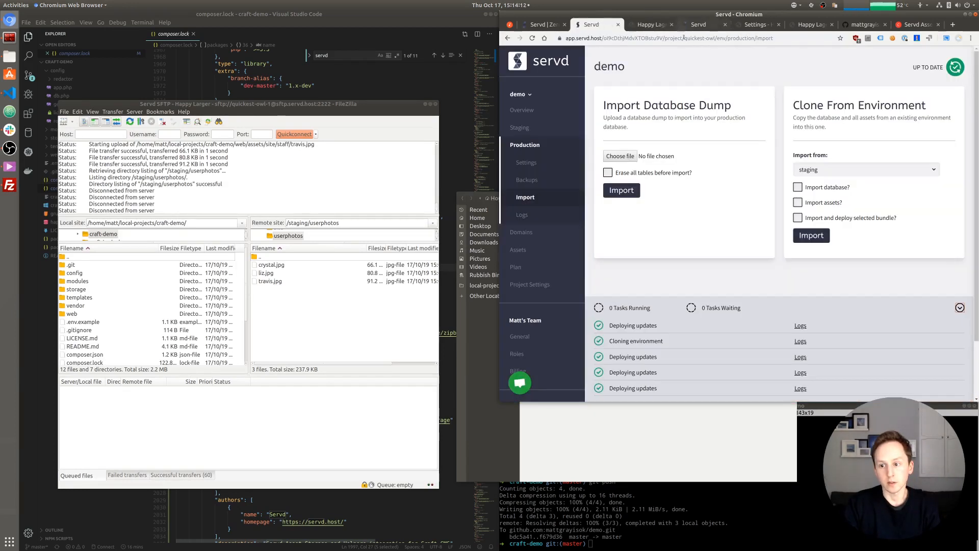
- Inspect the production site's console for CORS font-loading errors, then return to Servd
click(658, 25)
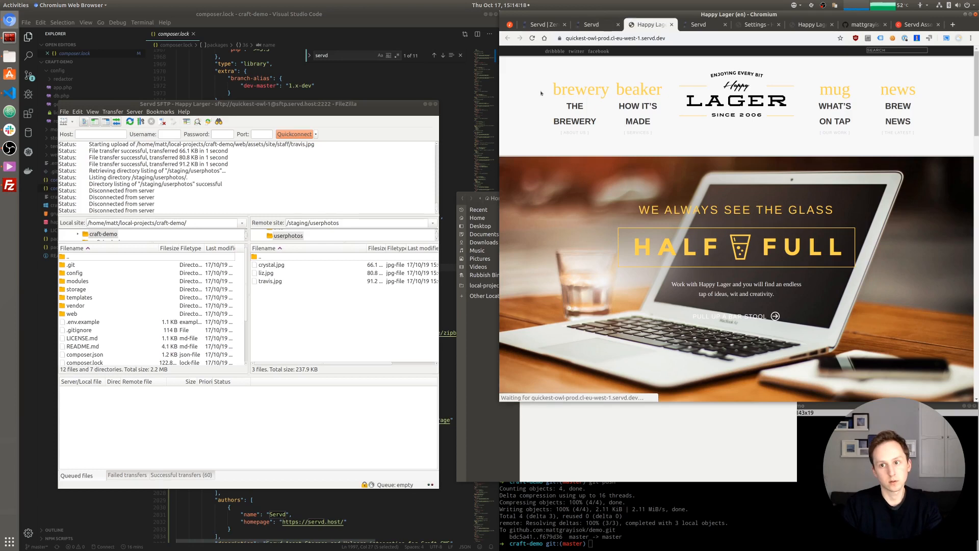
right_click(668, 144)
click(694, 264)
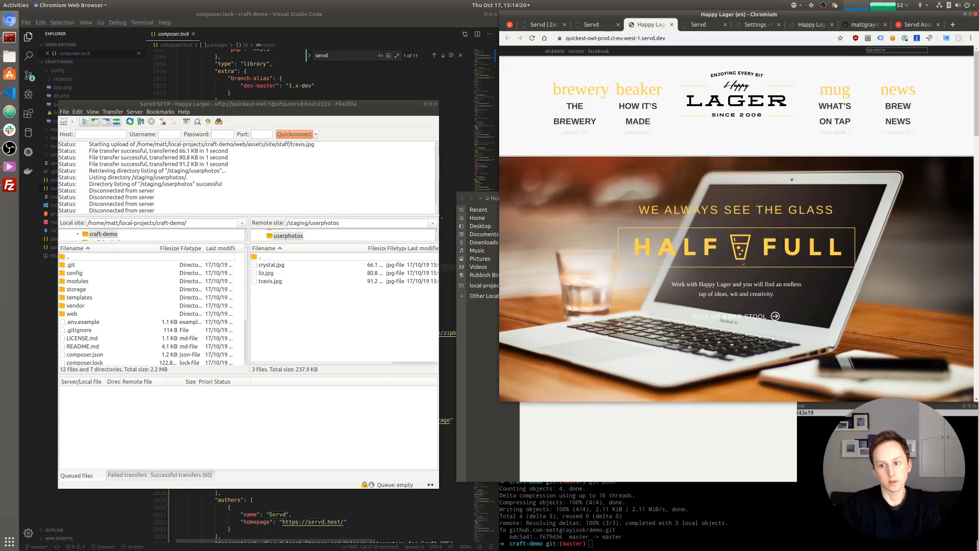
click(567, 241)
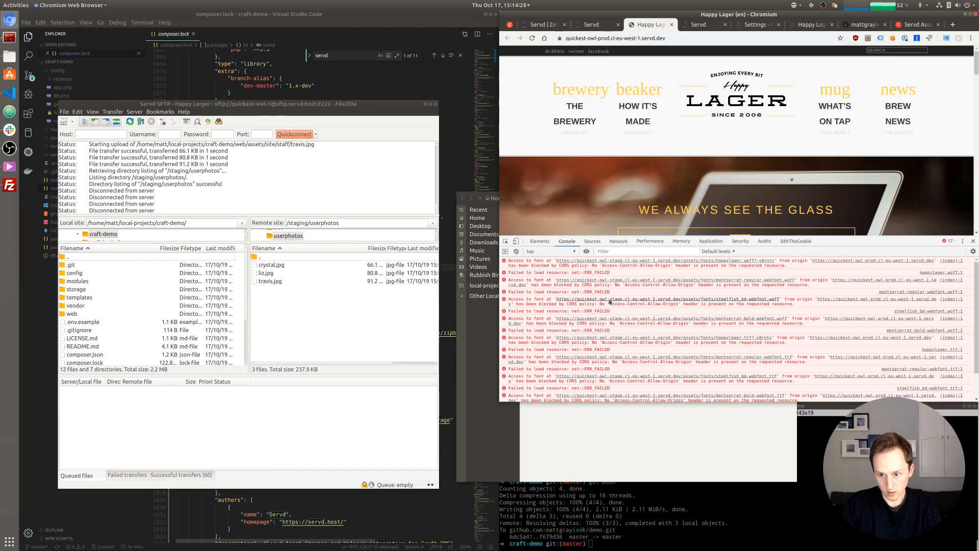
click(594, 24)
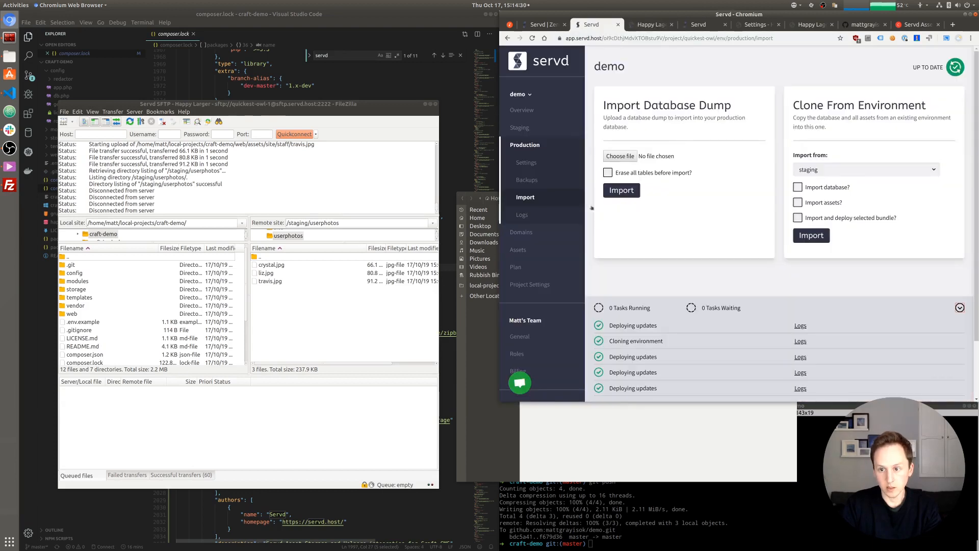
- Change production's SITE_URL from 'stage' to 'prod' and save it
click(527, 163)
scroll(598, 305, down, 4)
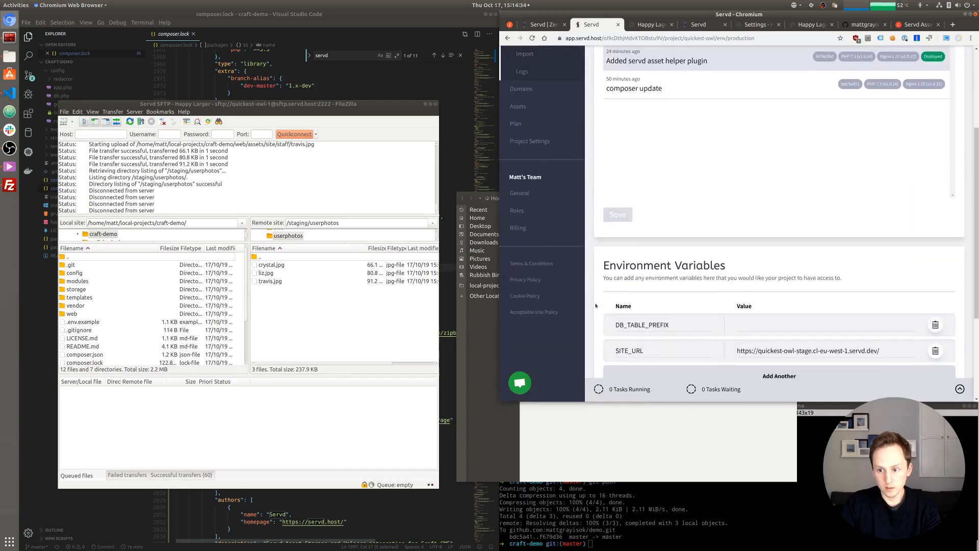
double_click(804, 291)
text(prod)
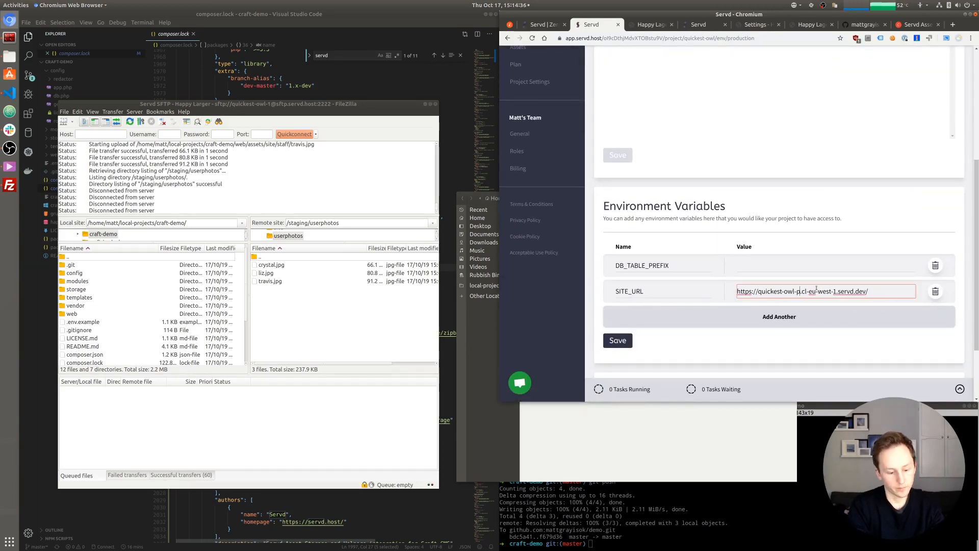
click(622, 341)
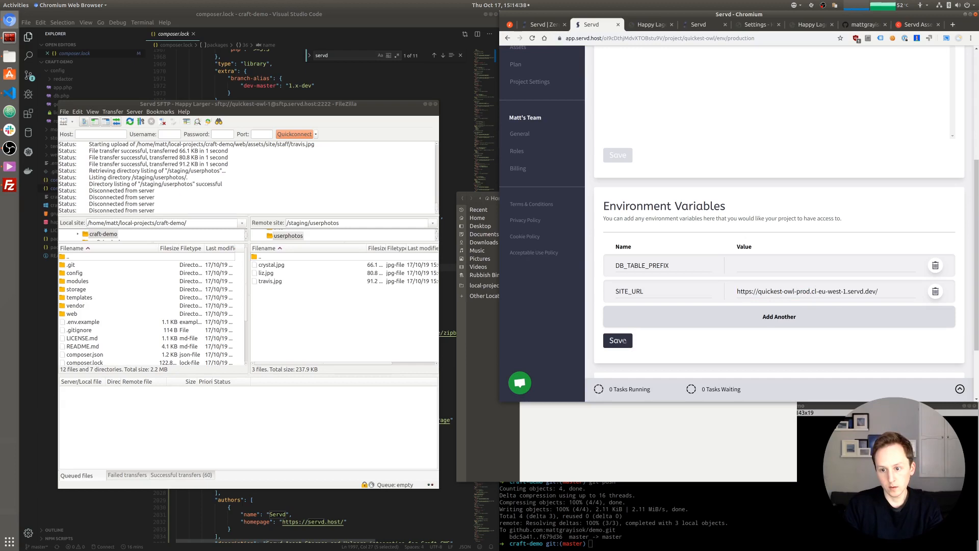
click(532, 38)
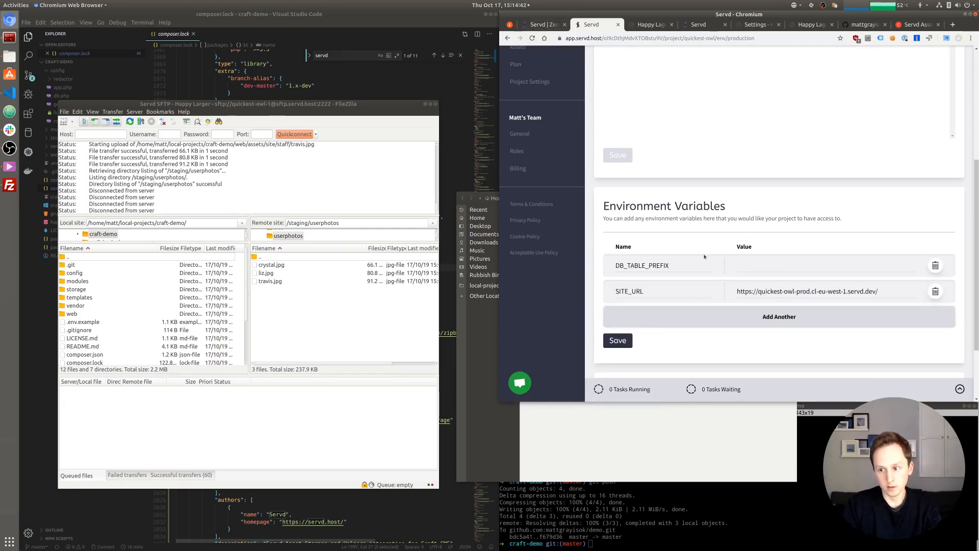
scroll(826, 294, up, 5)
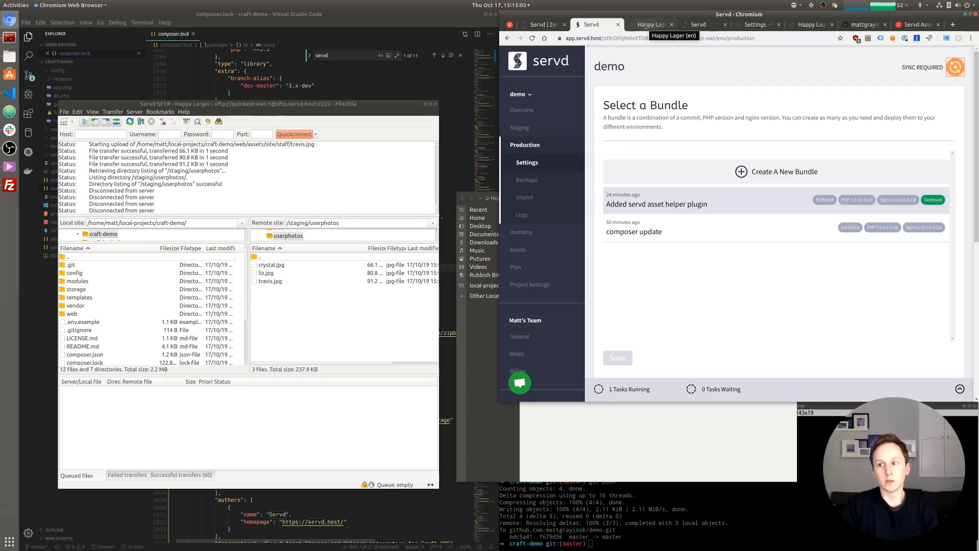
- Reload the production Happy Lager site and confirm it loads fully styled without console errors
click(646, 26)
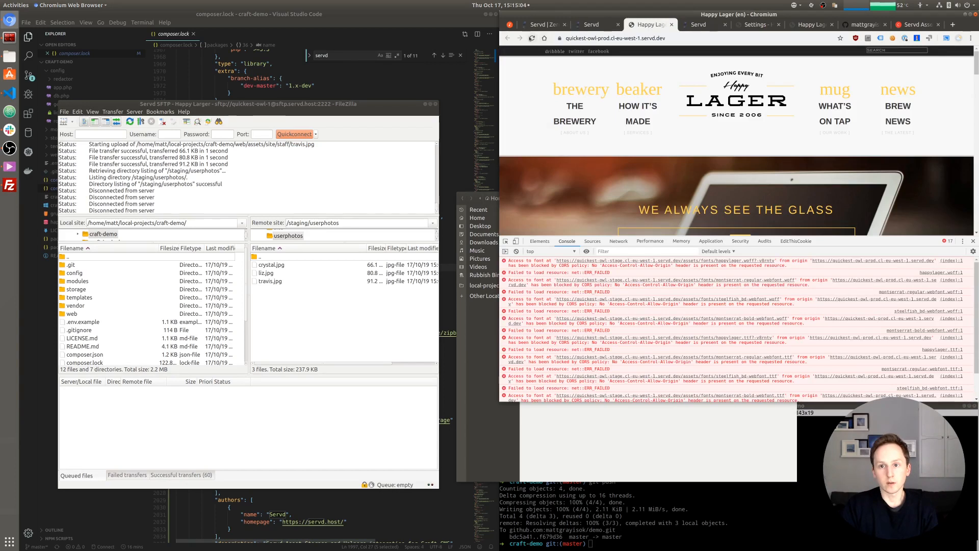
click(531, 38)
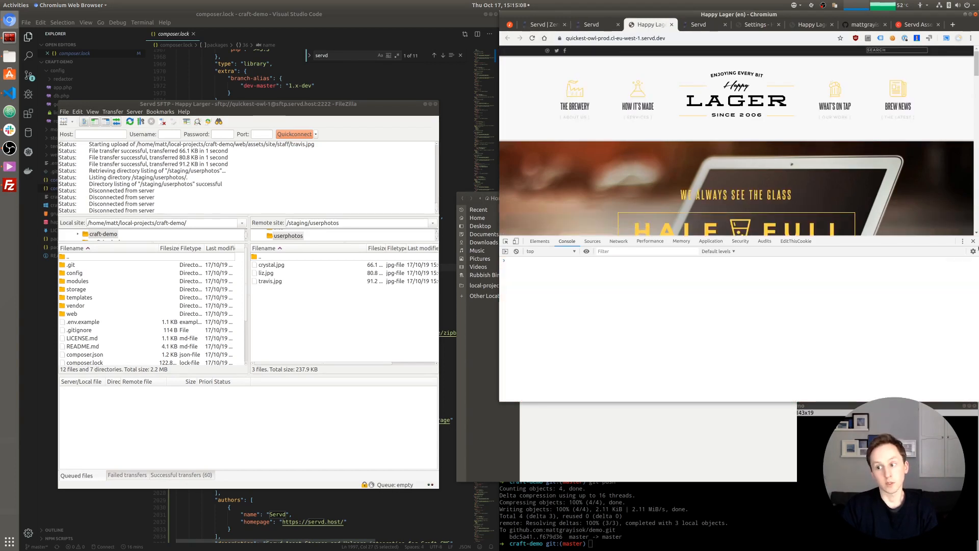
click(973, 240)
scroll(783, 245, down, 8)
scroll(783, 245, down, 4)
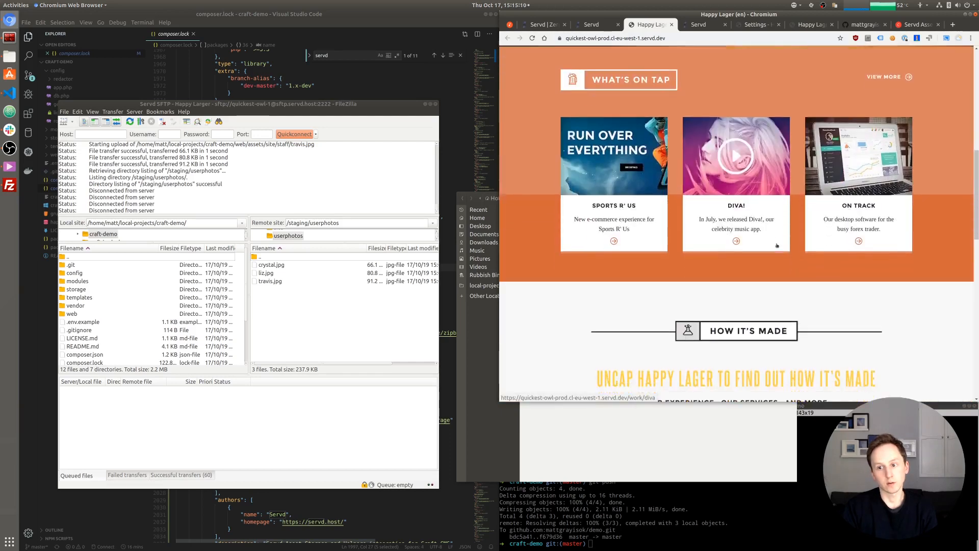
scroll(750, 248, up, 6)
scroll(749, 248, up, 2)
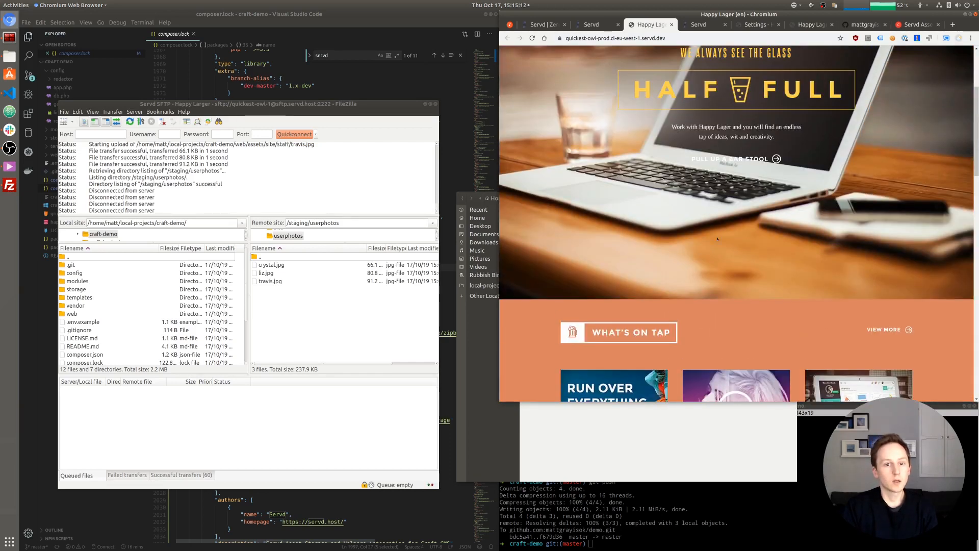
- Check that production's icons folder holds the SVG files, then return to the server root
double_click(263, 257)
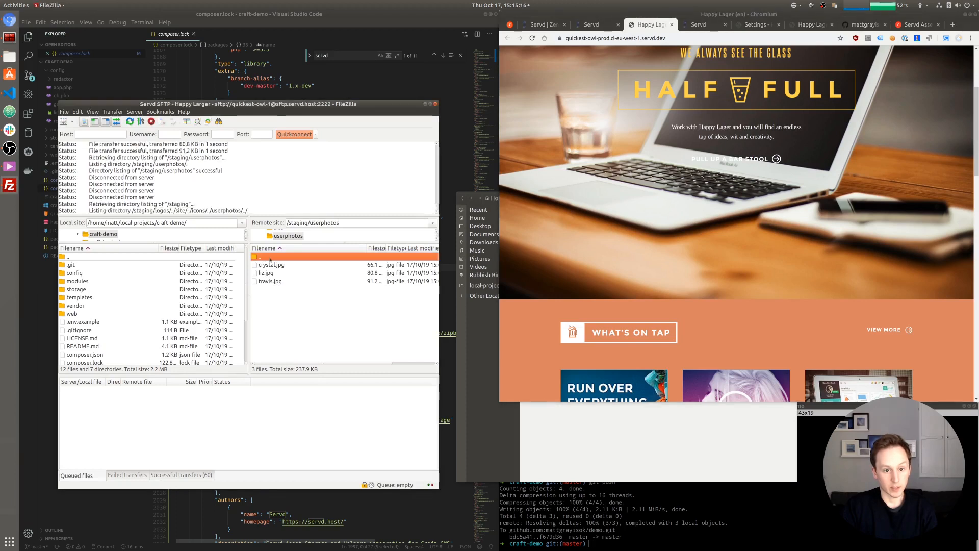
double_click(261, 257)
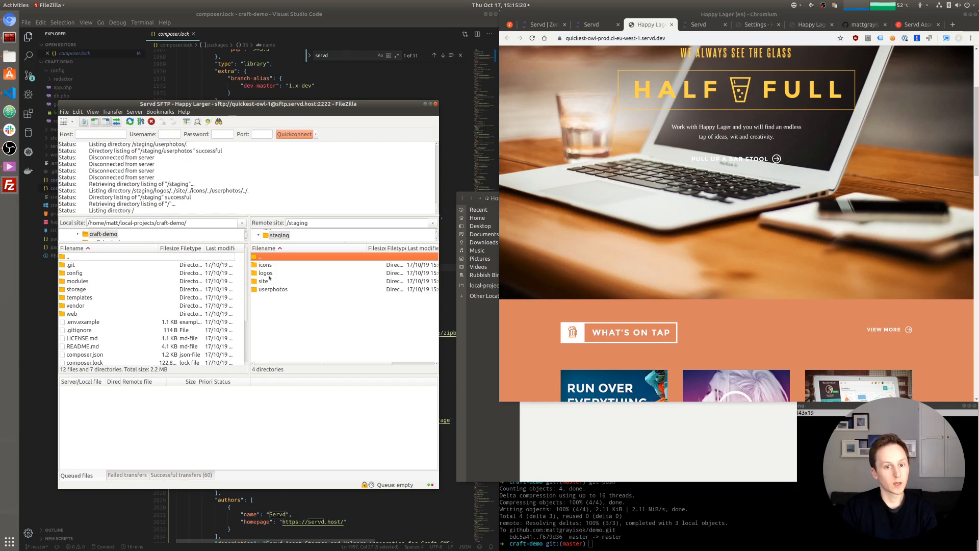
double_click(271, 267)
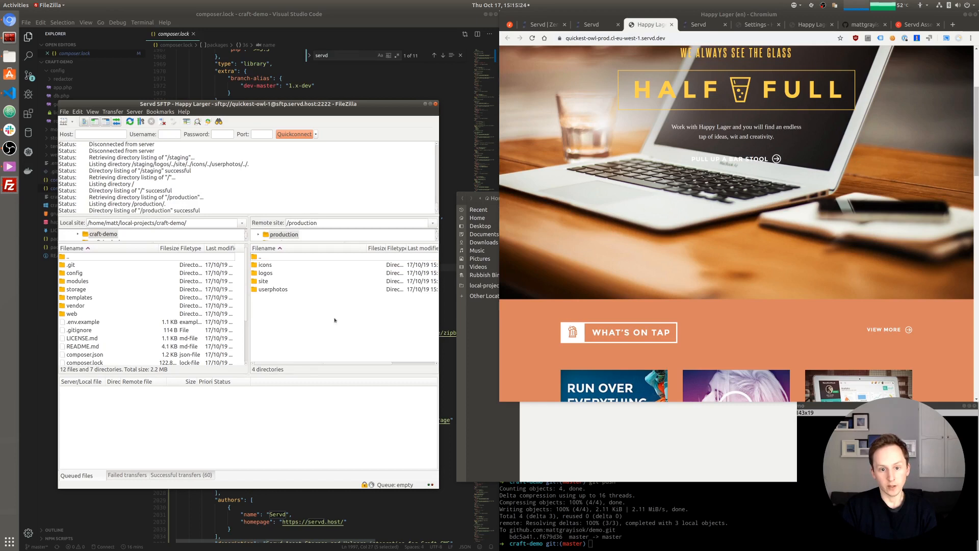
double_click(265, 266)
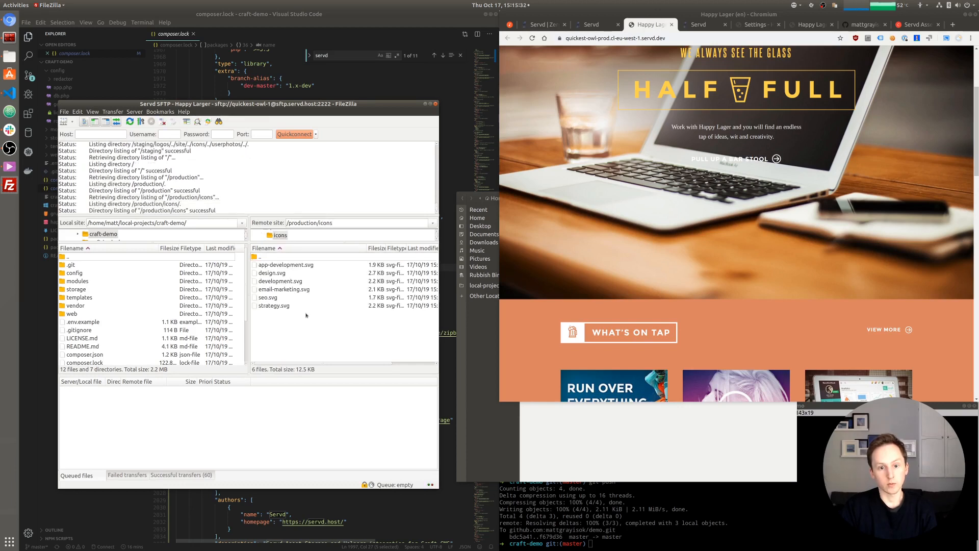
double_click(264, 257)
double_click(263, 258)
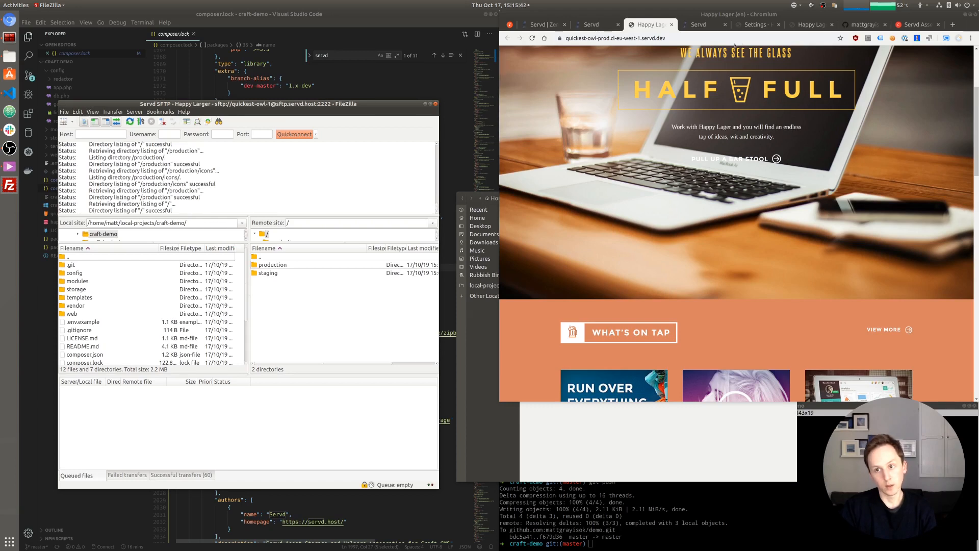
- Glance at the Happy Lager site, then open the Servd project's Domains page
click(650, 27)
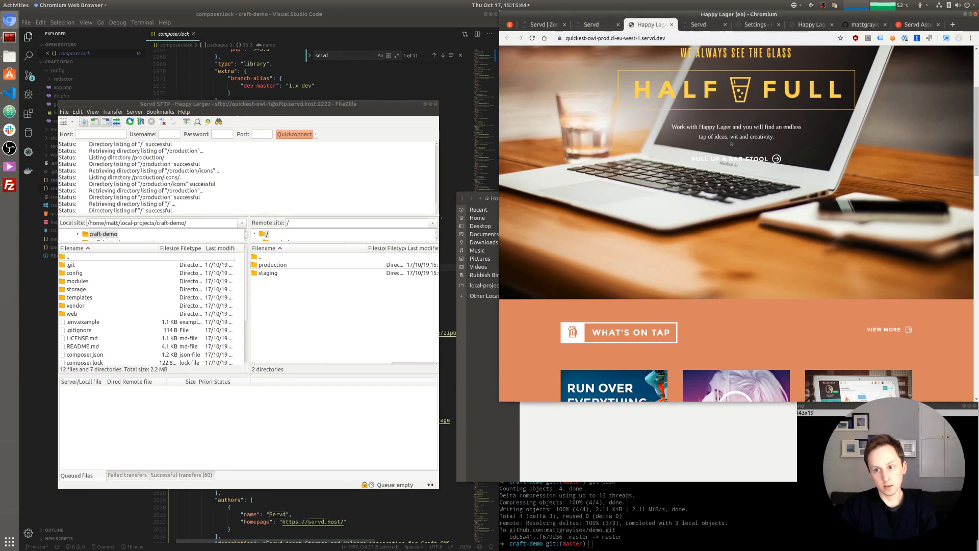
scroll(726, 145, up, 5)
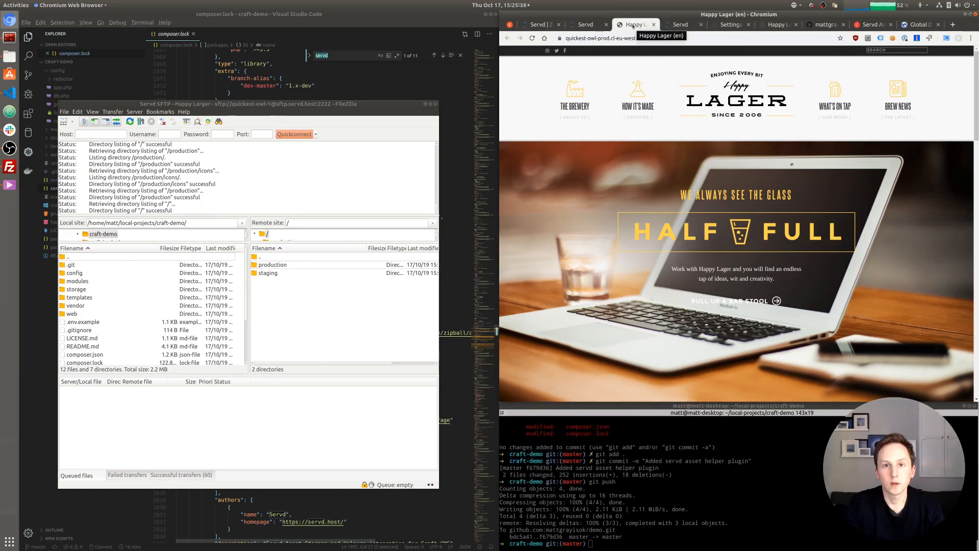
click(604, 28)
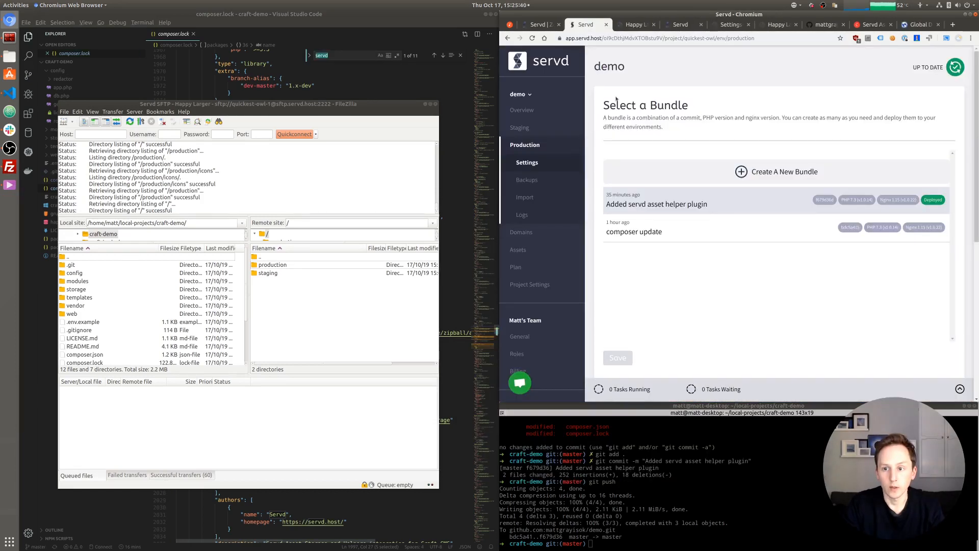
click(522, 233)
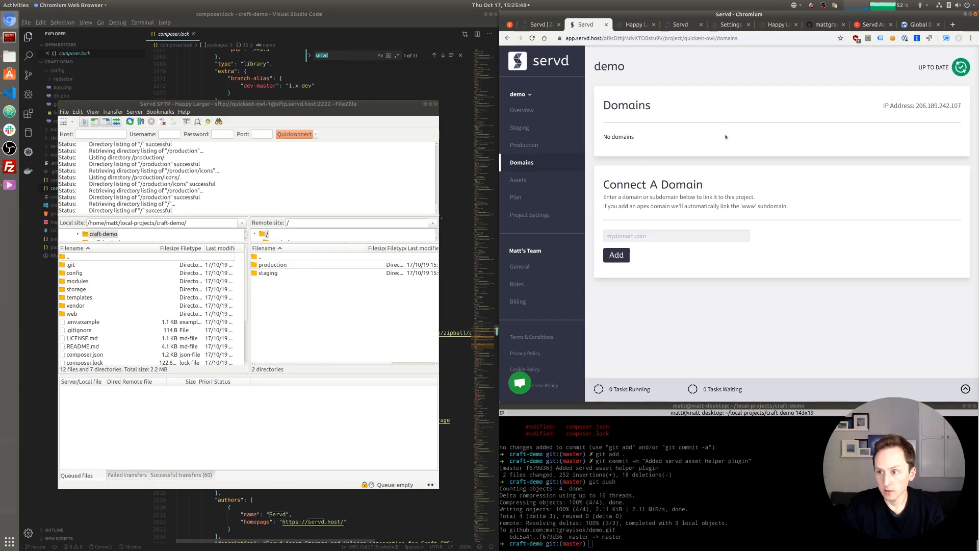
- Connect the demo2 custom domain to the demo project and check it is listed as Verified
click(654, 236)
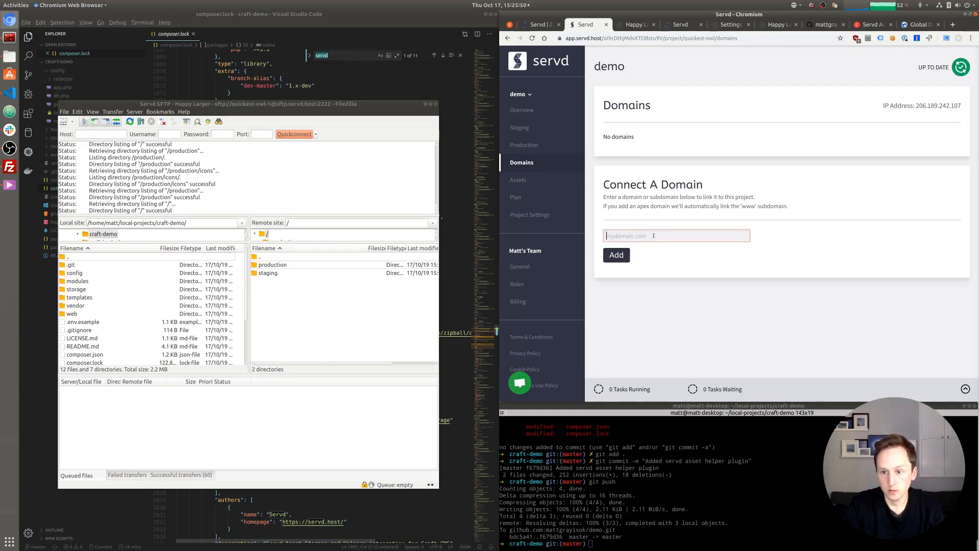
text(demo2)
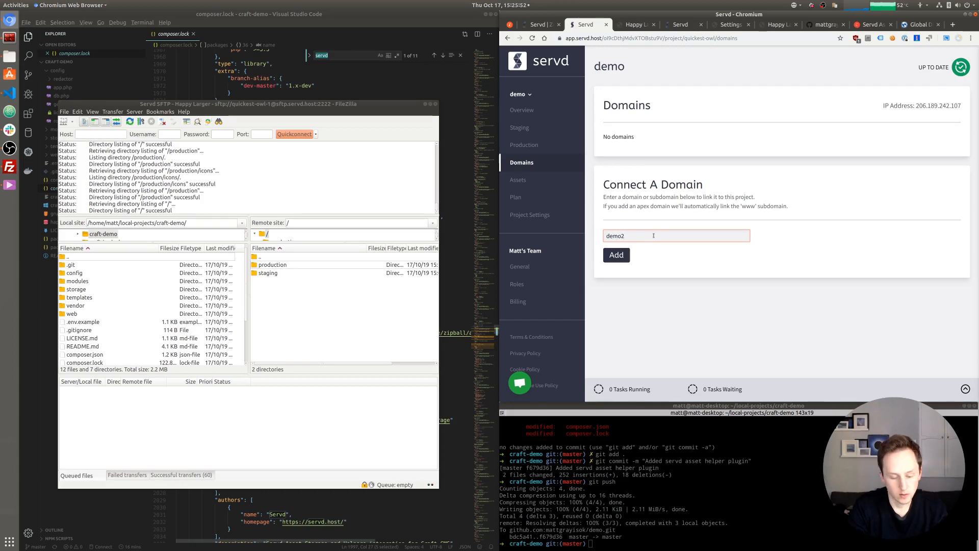
text(.mattgray)
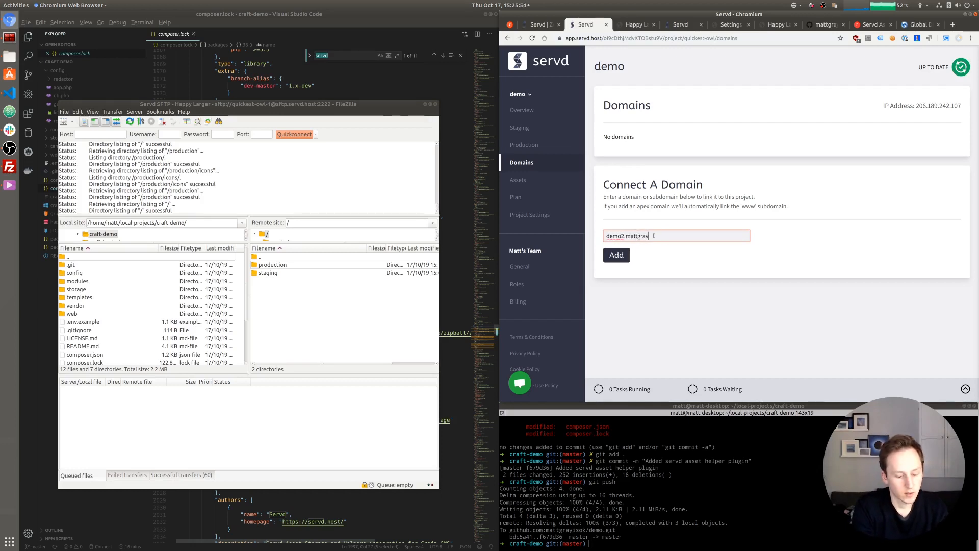
text(isok)
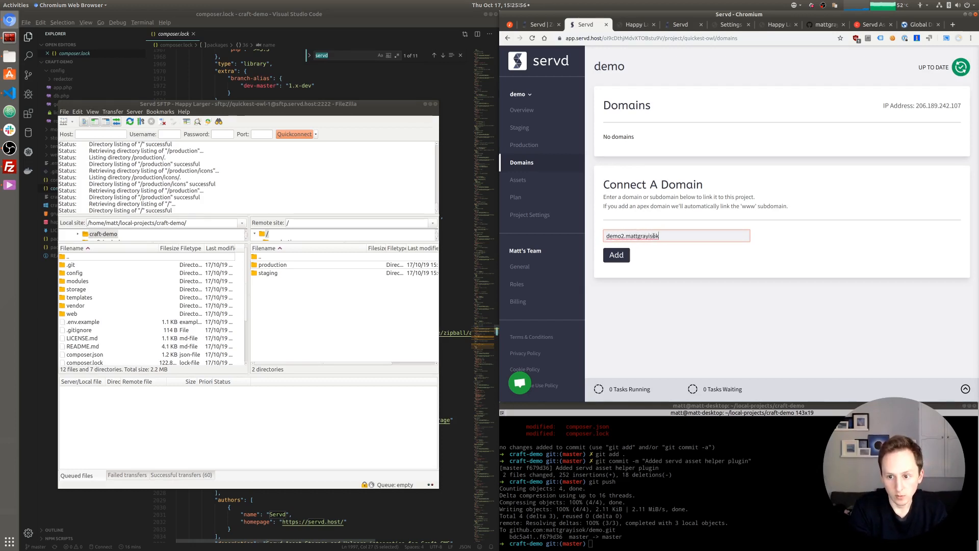
text(.com)
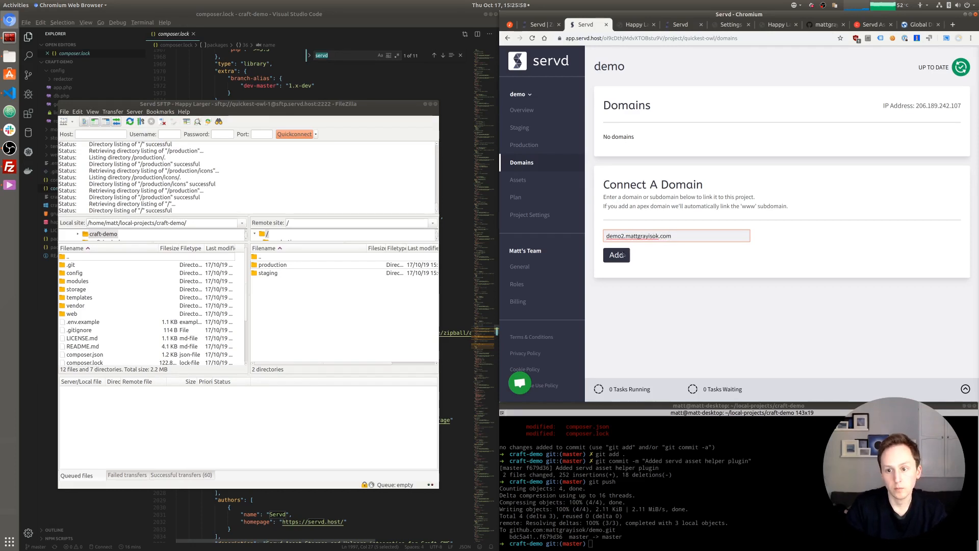
click(623, 255)
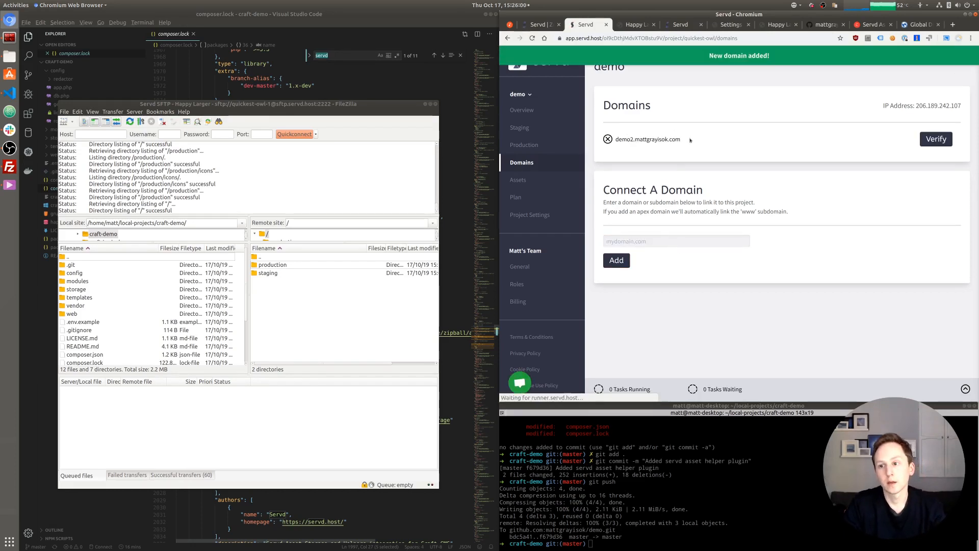
drag(691, 140, 616, 139)
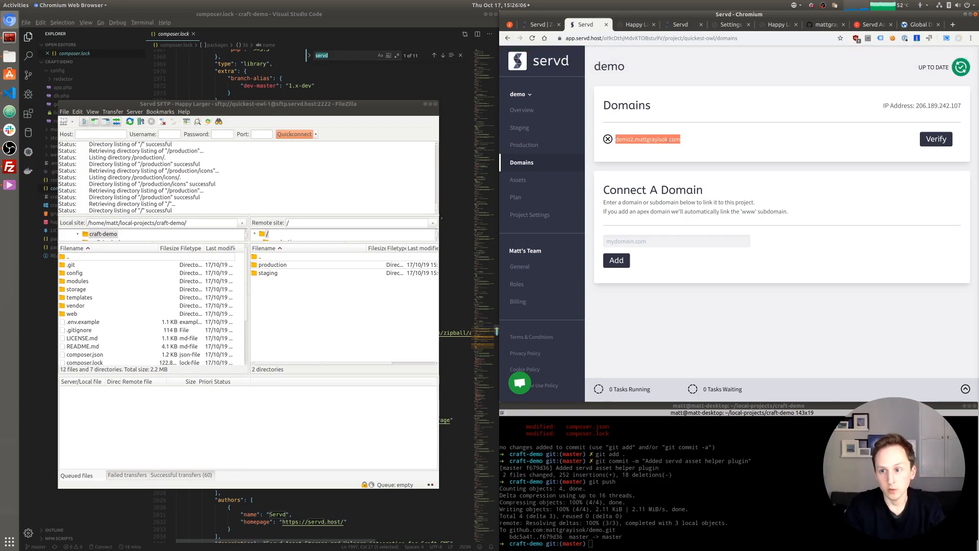
click(690, 140)
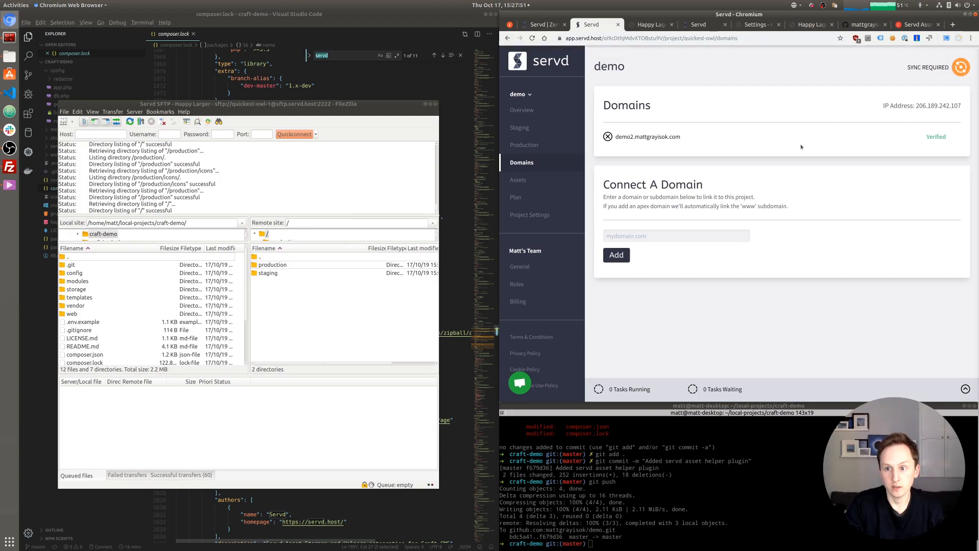
- Sync the project, then open the demo2 domain in a new tab and reload until it loads
click(961, 69)
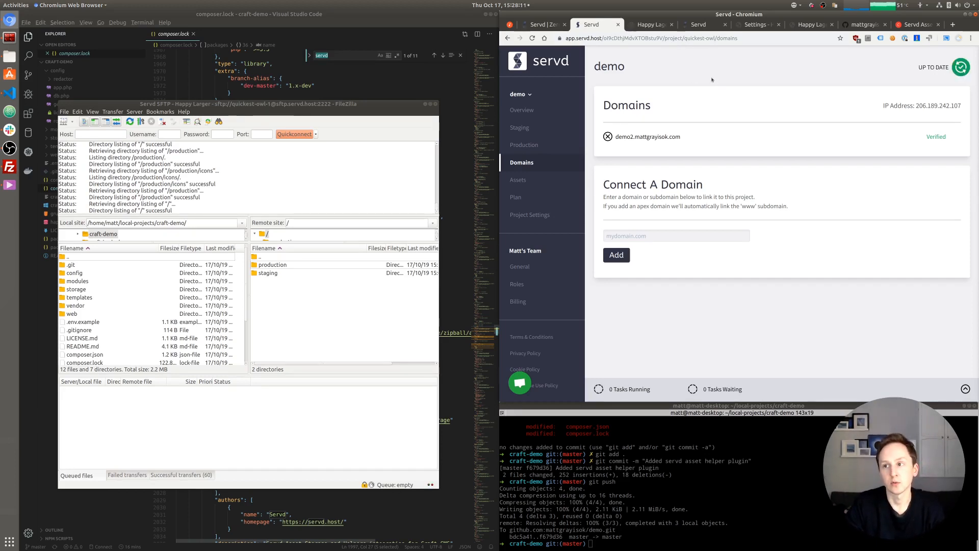
drag(616, 136, 679, 136)
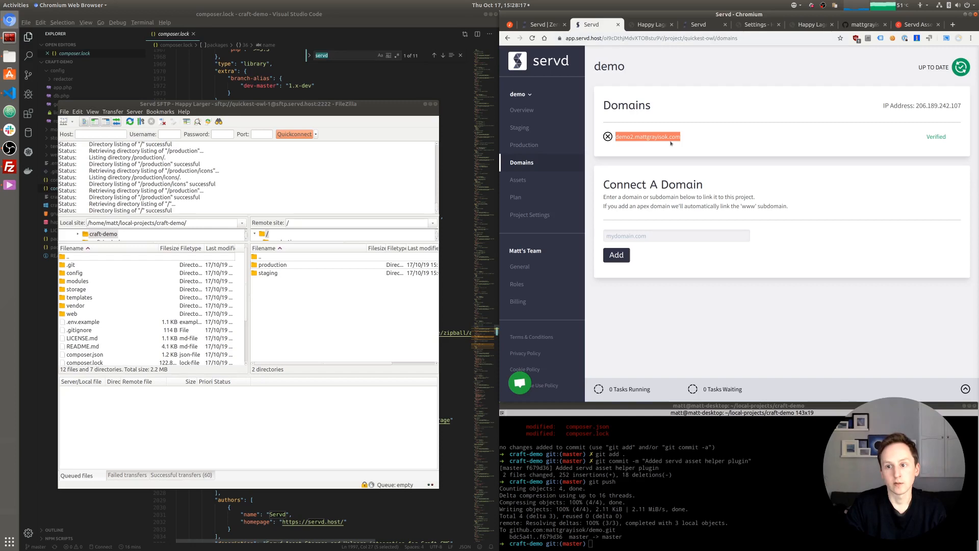
right_click(671, 143)
click(703, 155)
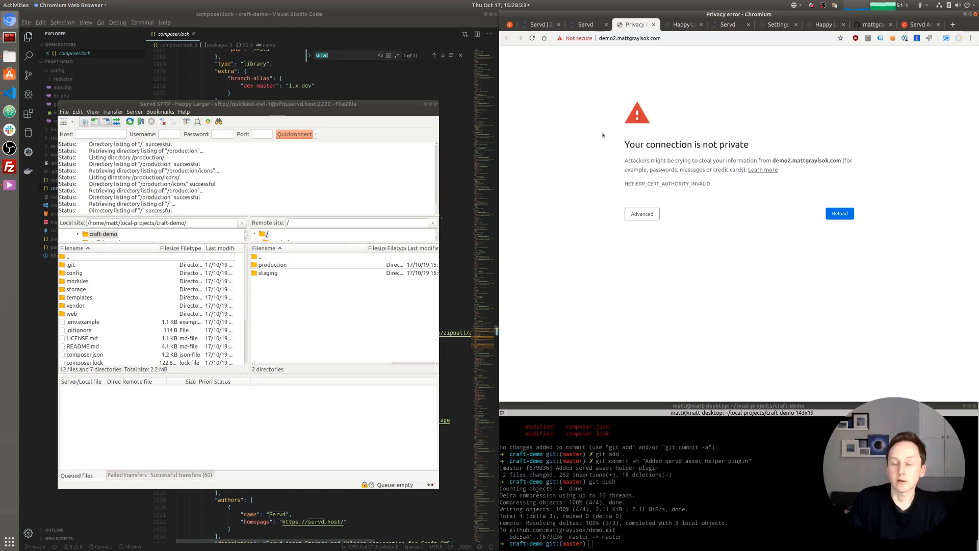
key(ctrl+r)
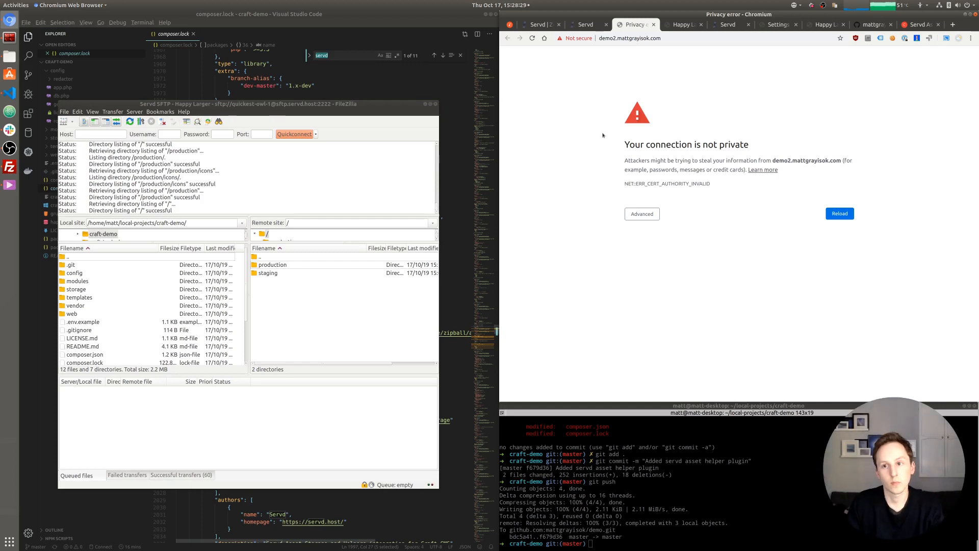
key(ctrl+r)
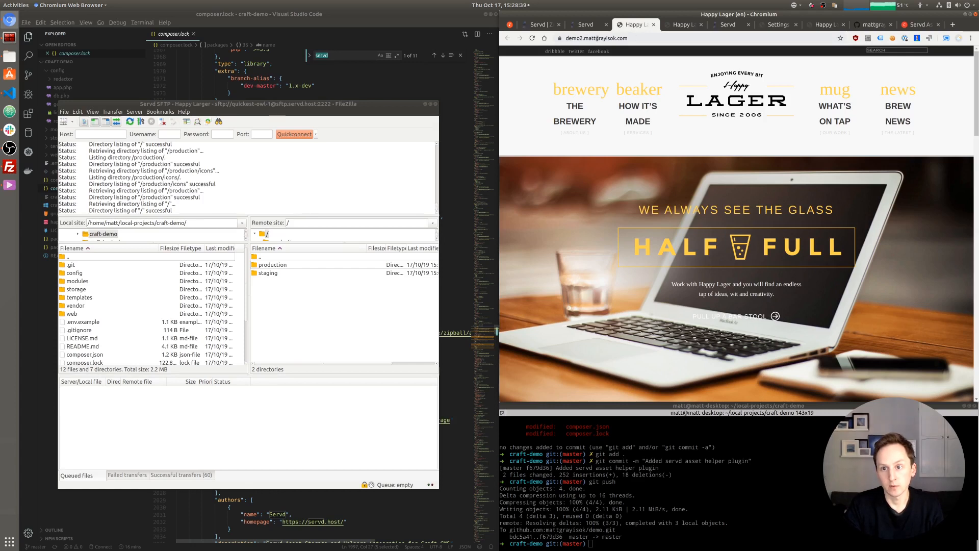
- Confirm the site's HTTPS connection is secure and copy its address
click(626, 38)
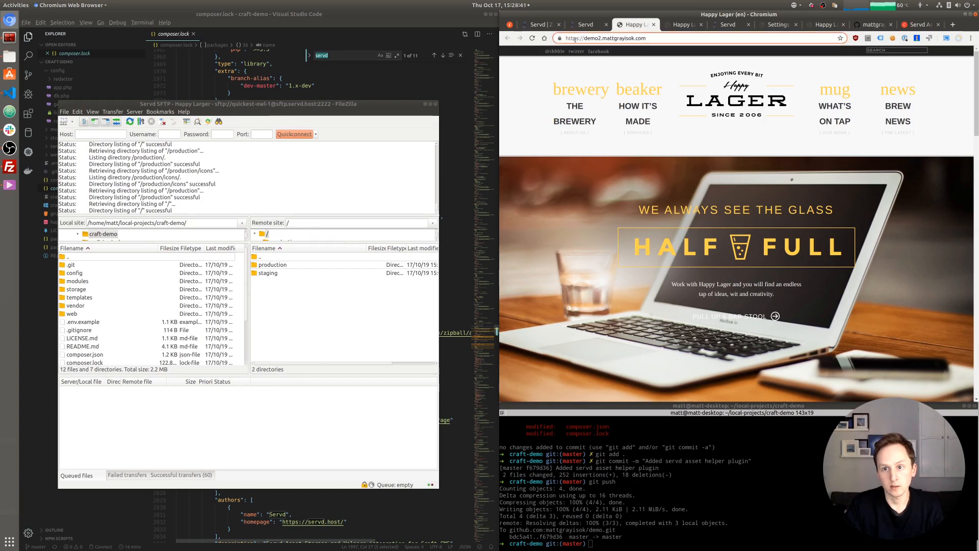
drag(567, 39, 580, 39)
click(560, 39)
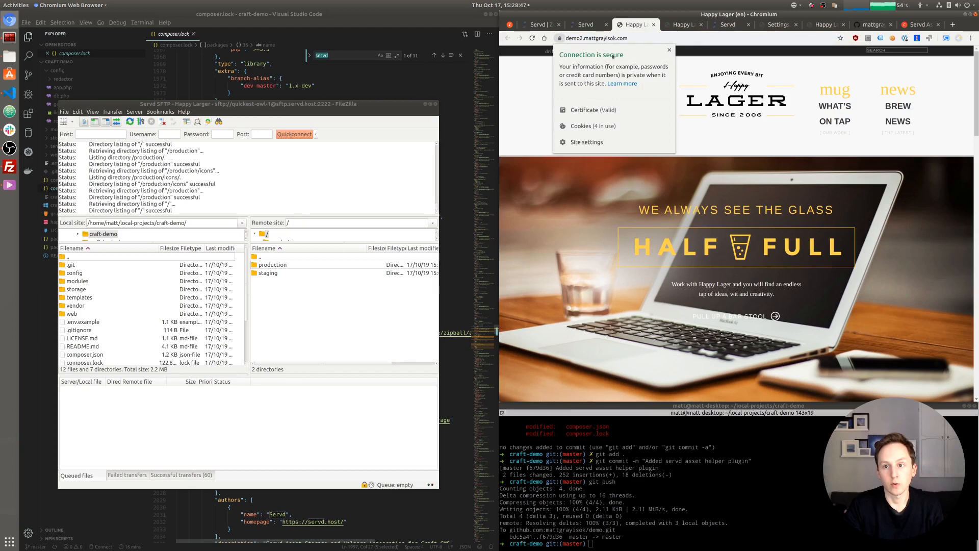
key(Escape)
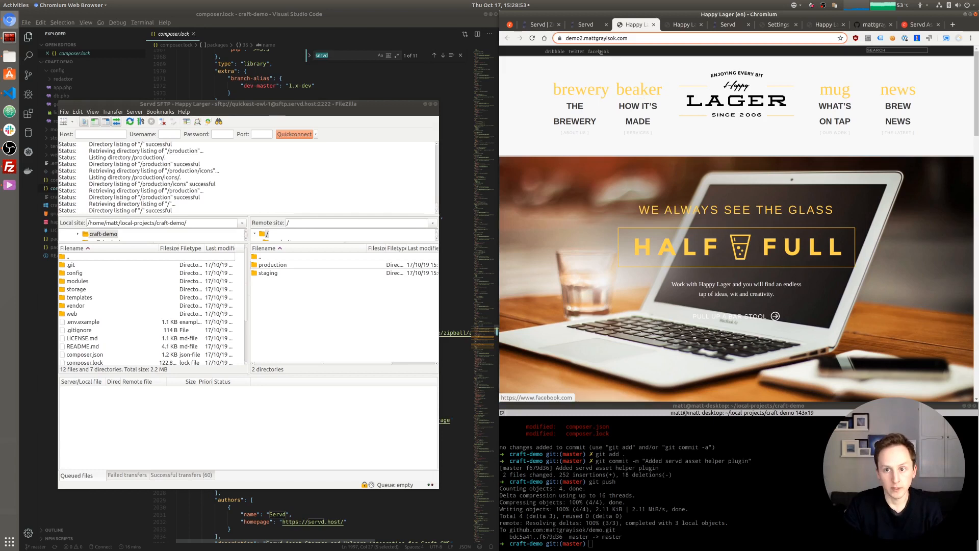
click(618, 38)
key(ctrl+c)
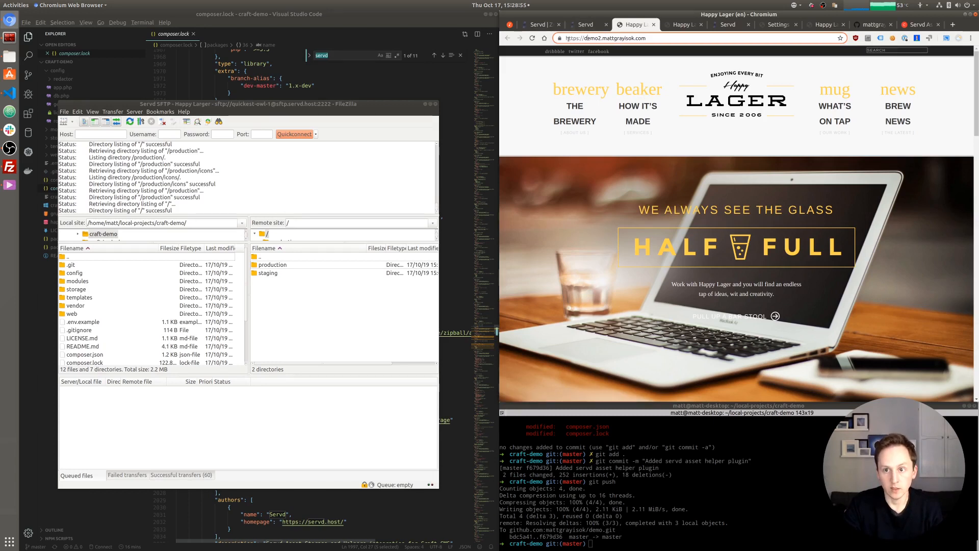
right_click(628, 40)
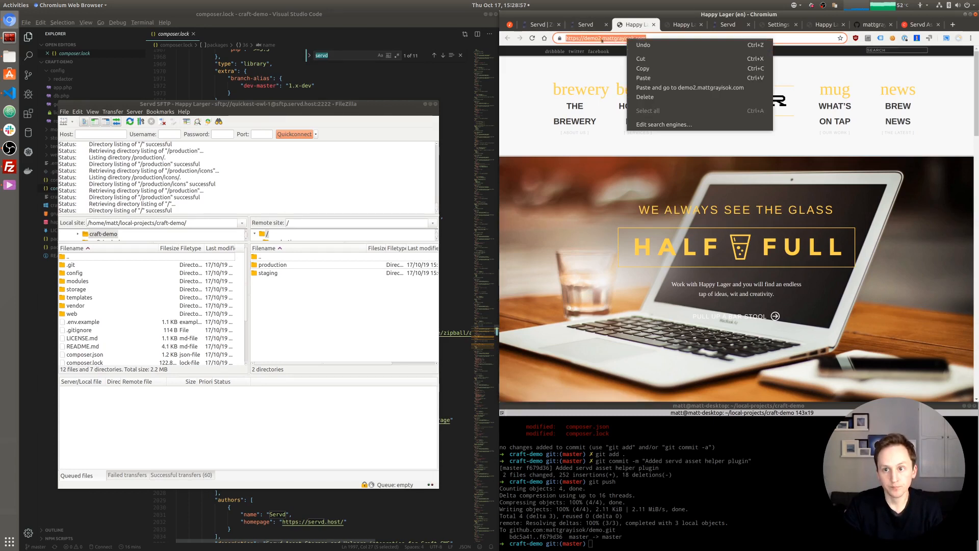
click(643, 69)
click(588, 25)
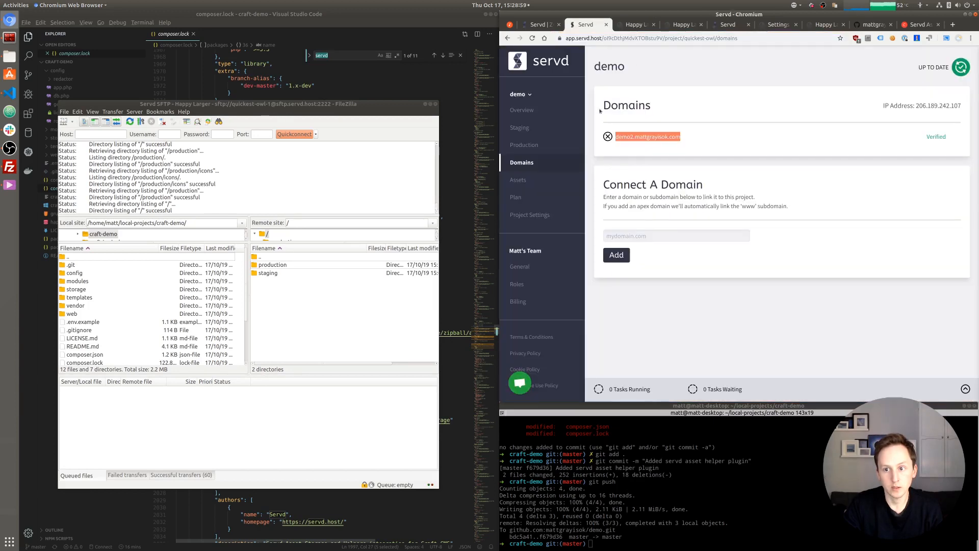
- Replace production's SITE_URL with the copied https demo2 address and save
click(516, 150)
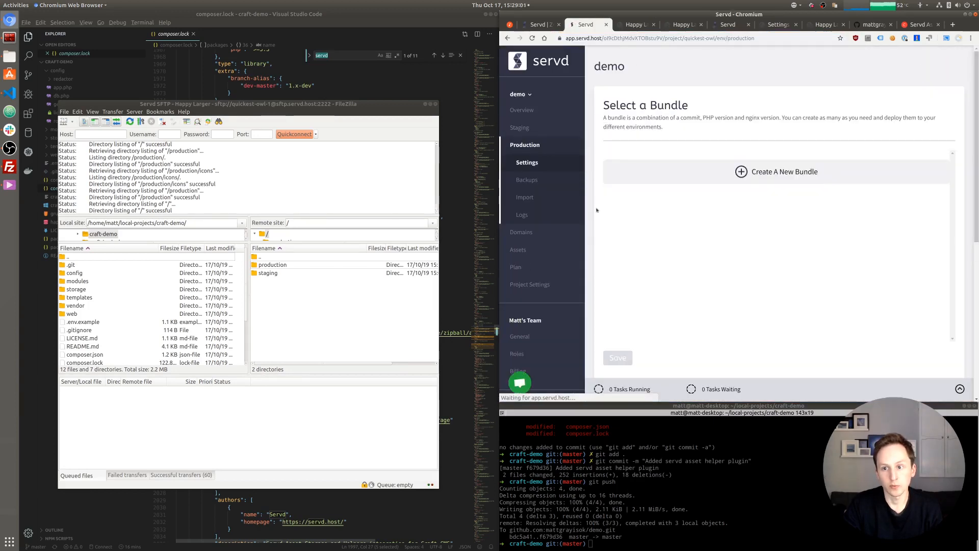
scroll(597, 194, down, 5)
scroll(597, 194, down, 3)
click(777, 210)
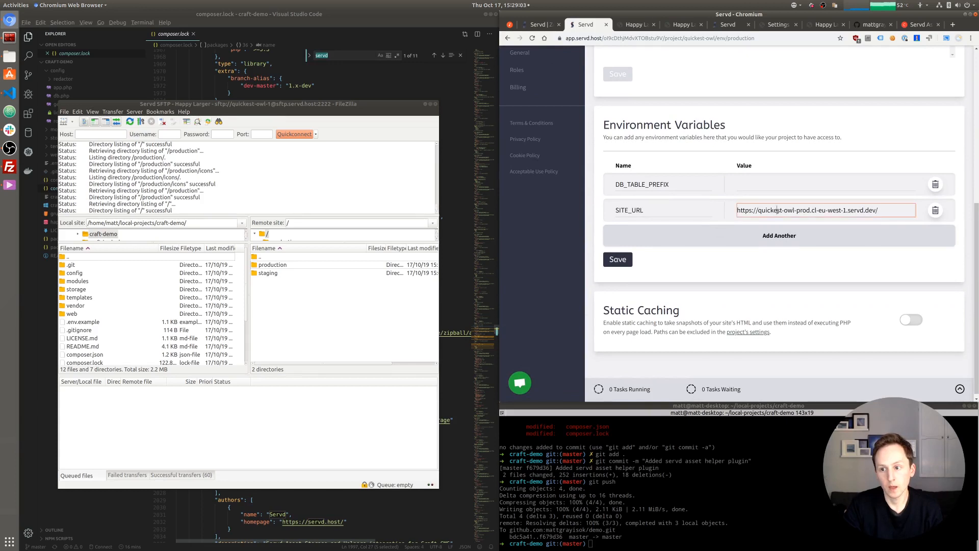
drag(902, 212, 734, 211)
key(ctrl+v)
click(618, 260)
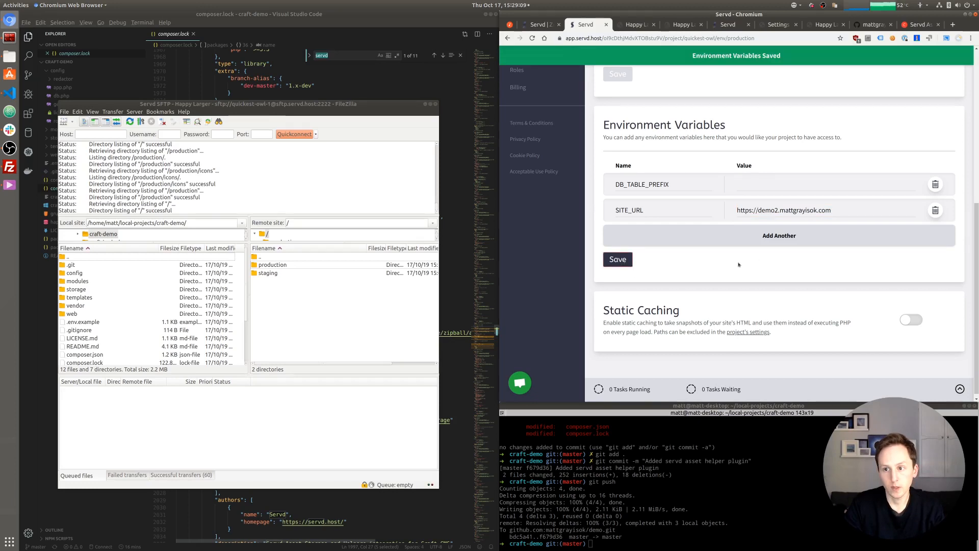
- Sync production with the new SITE_URL and reload the Happy Lager site once done
scroll(908, 152, up, 5)
scroll(909, 152, up, 2)
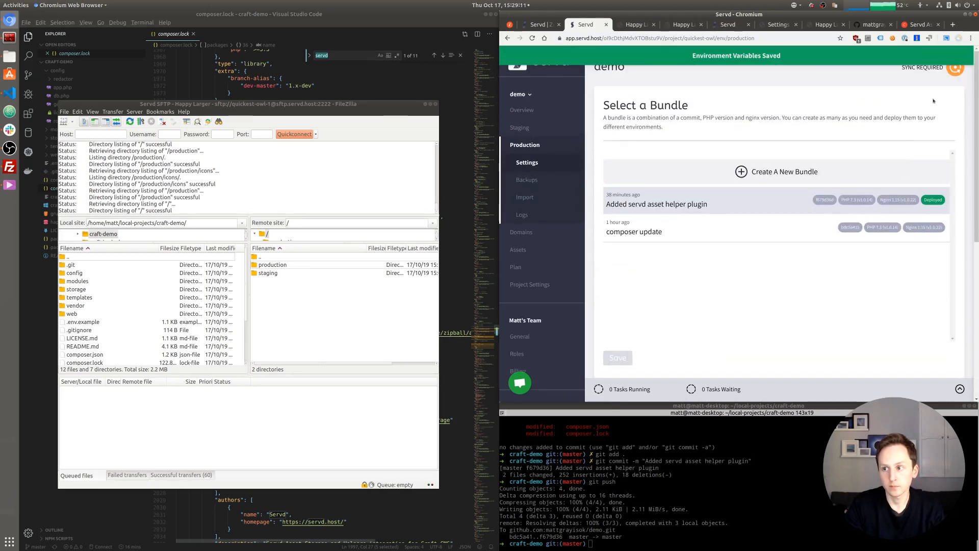
click(954, 70)
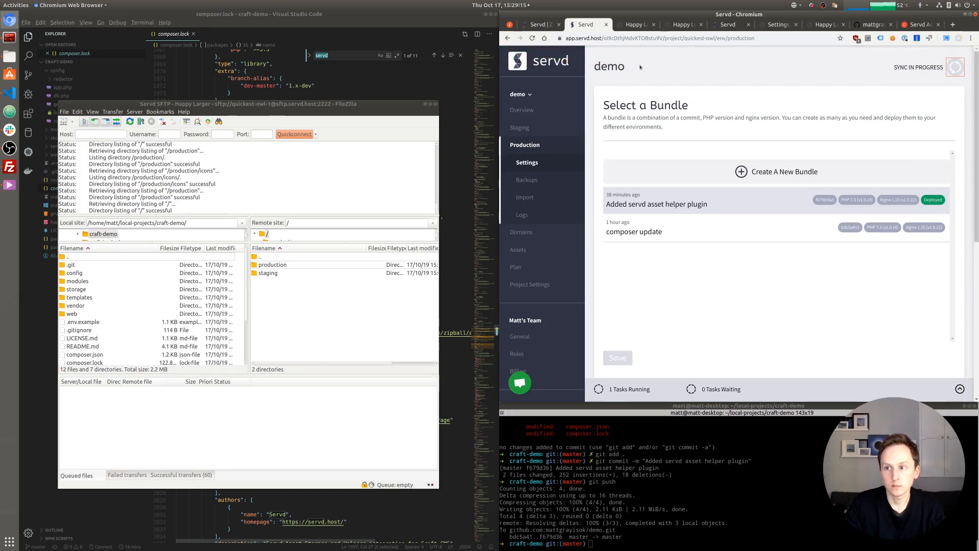
click(642, 26)
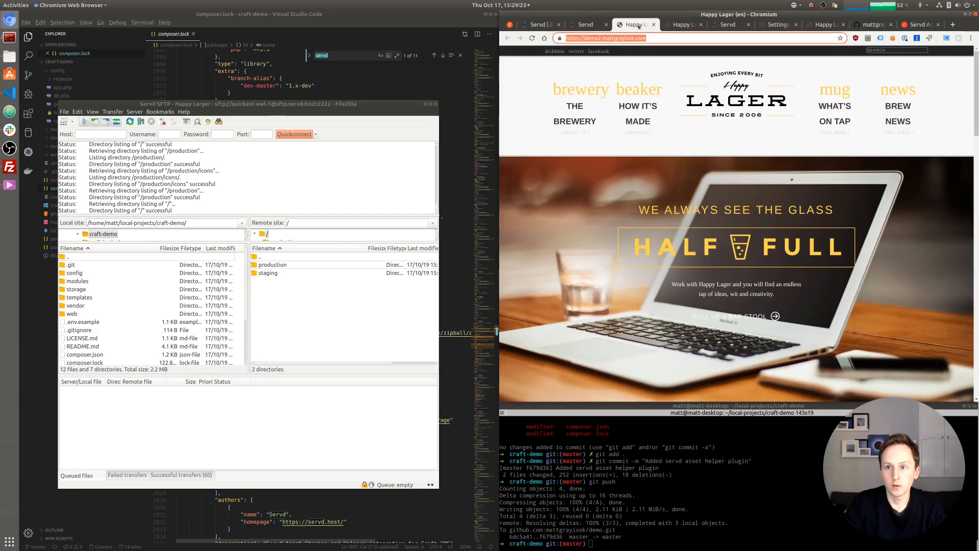
click(584, 26)
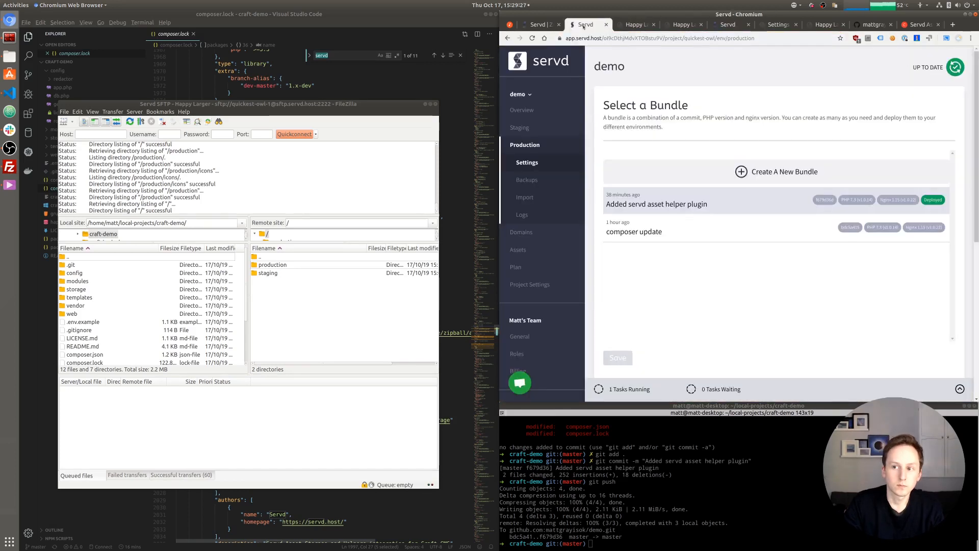
click(632, 26)
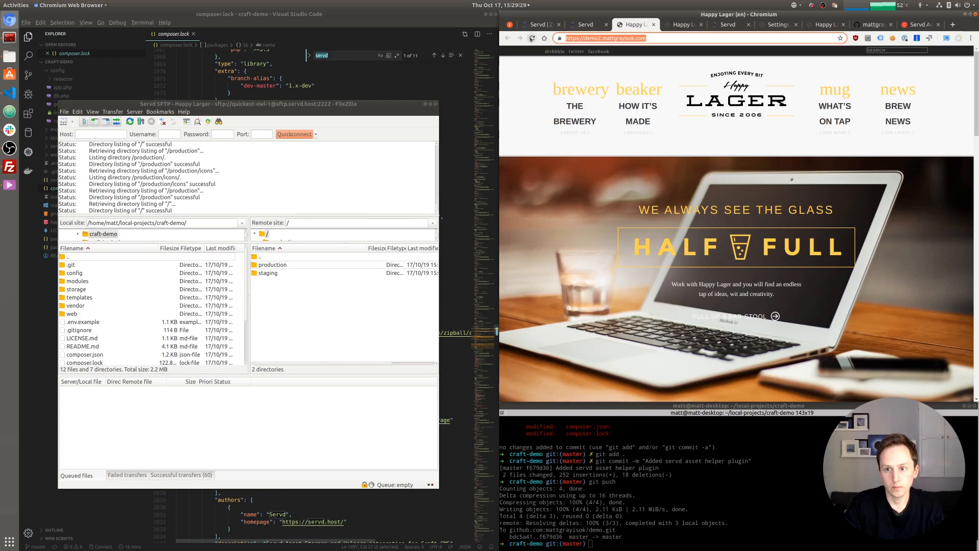
click(532, 39)
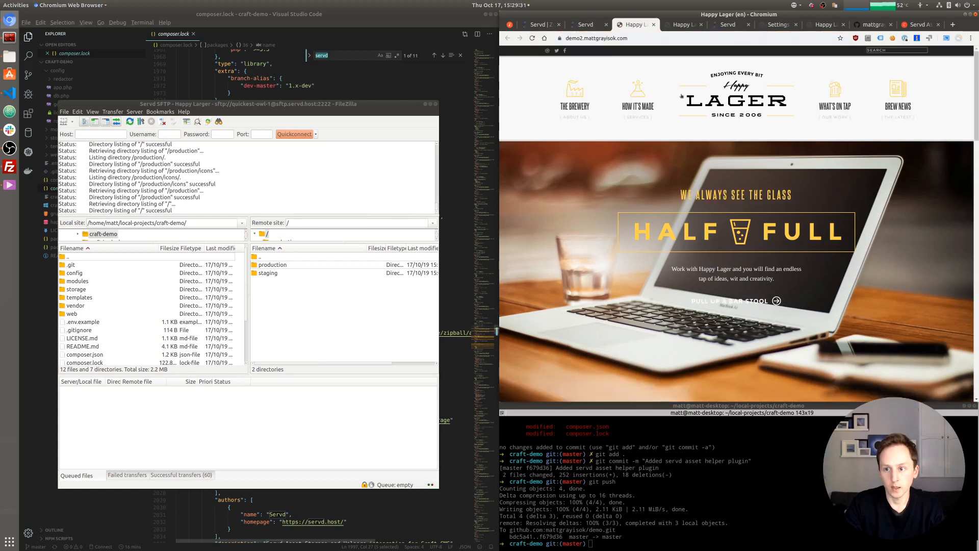